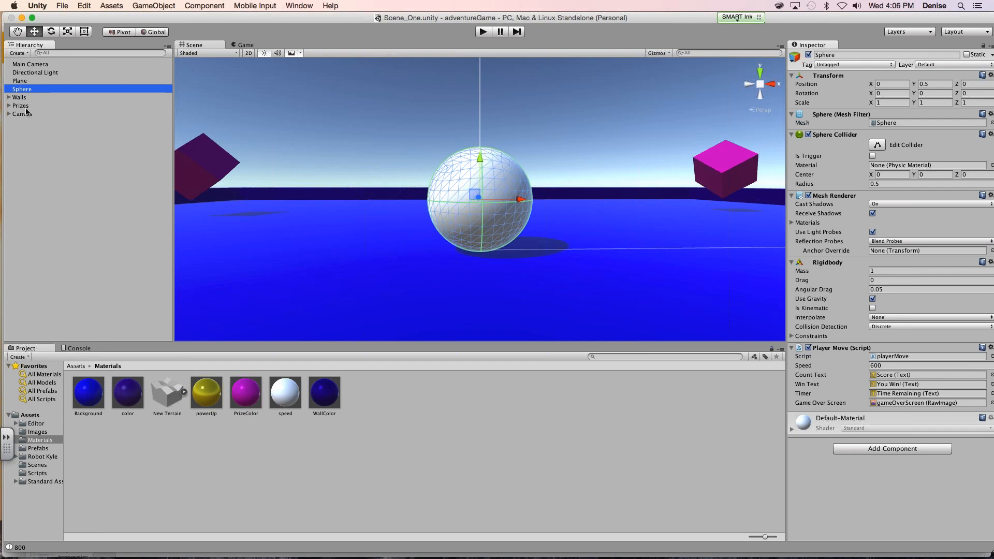
# - Frame the Plane in the Scene view and tilt the view to show the whole board from above
pyautogui.doubleClick(20, 81)
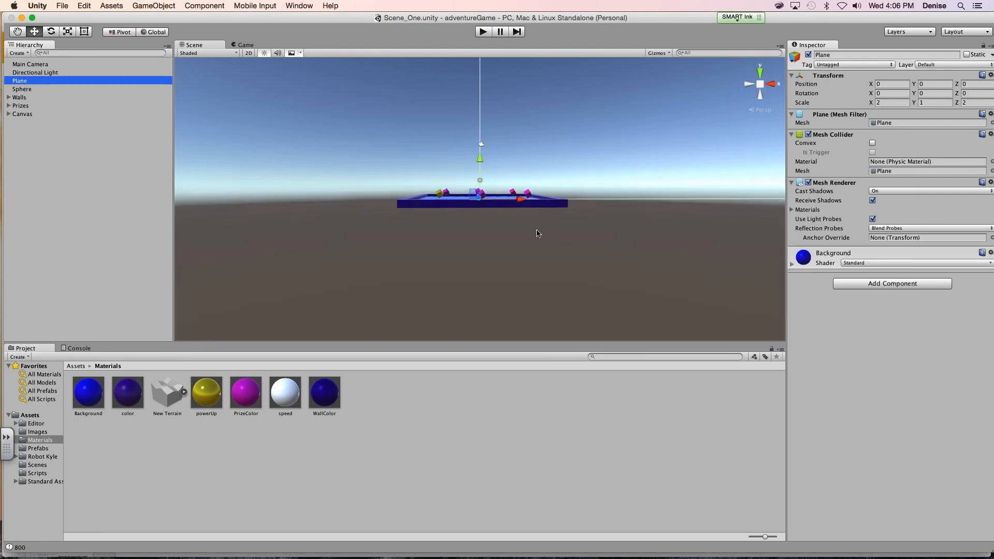
pyautogui.click(520, 226)
pyautogui.moveTo(511, 249)
pyautogui.keyDown('alt'); pyautogui.mouseDown()
pyautogui.moveTo(503, 231)
pyautogui.moveTo(537, 244)
pyautogui.moveTo(513, 267)
pyautogui.mouseUp(); pyautogui.keyUp('alt')
pyautogui.scroll(6, 511, 218)
pyautogui.click(19, 81)
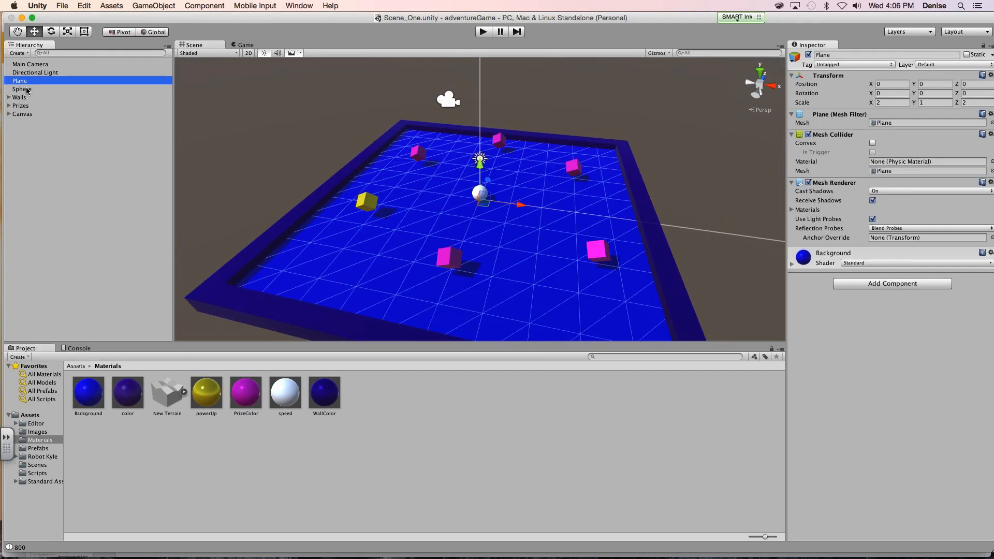
# - Focus the Scene view on the Sphere and on the gameOverScreen object
pyautogui.click(24, 88)
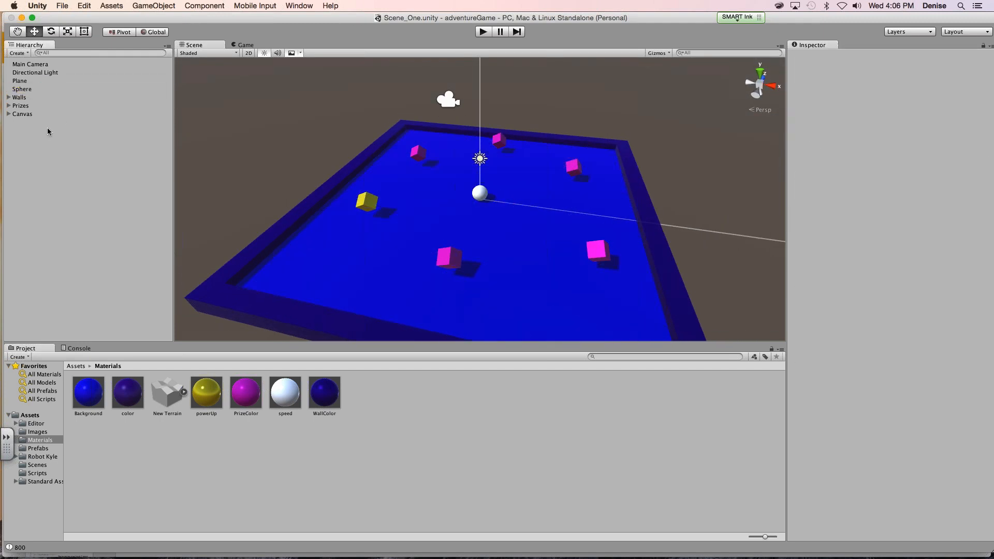
pyautogui.click(475, 197)
pyautogui.press('f')
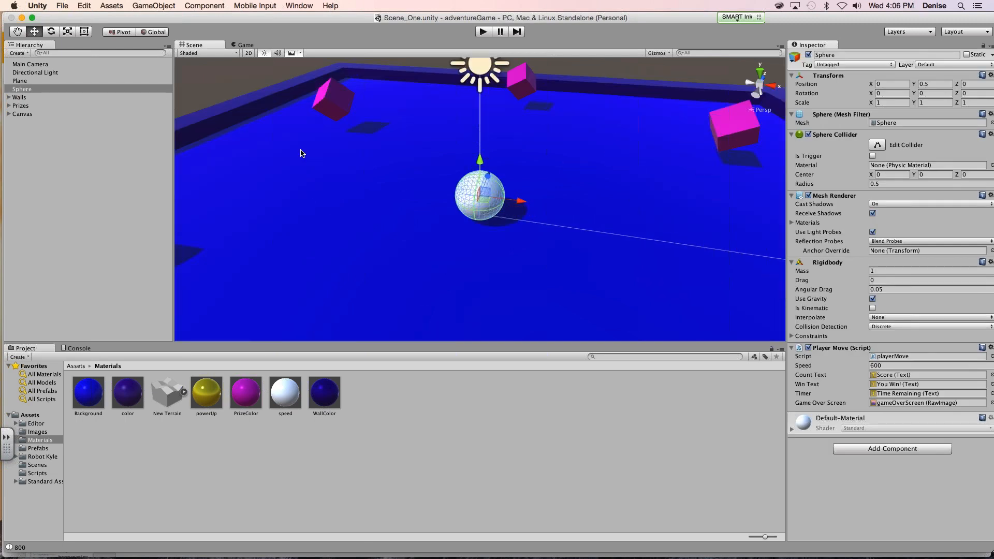
pyautogui.click(278, 125)
pyautogui.press('f')
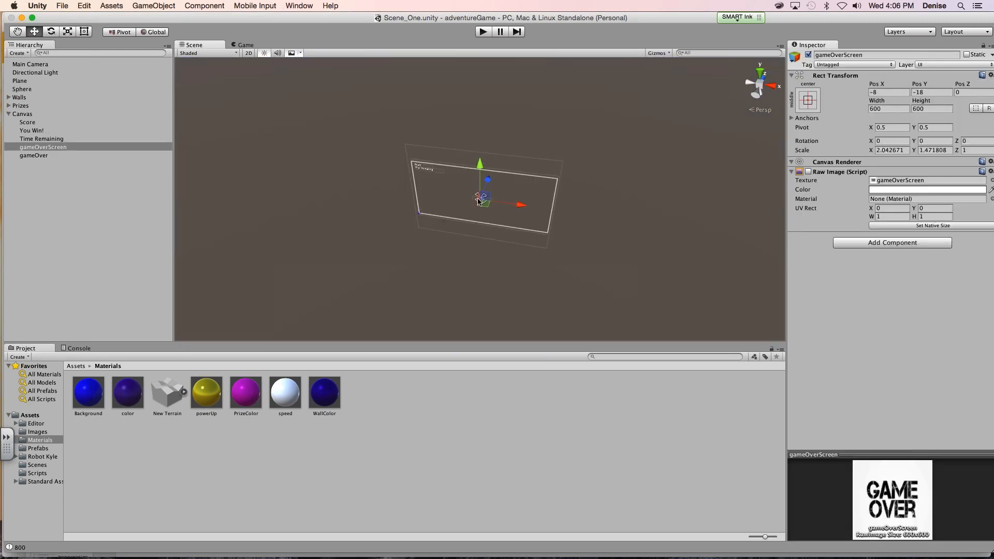
pyautogui.scroll(10, 479, 199)
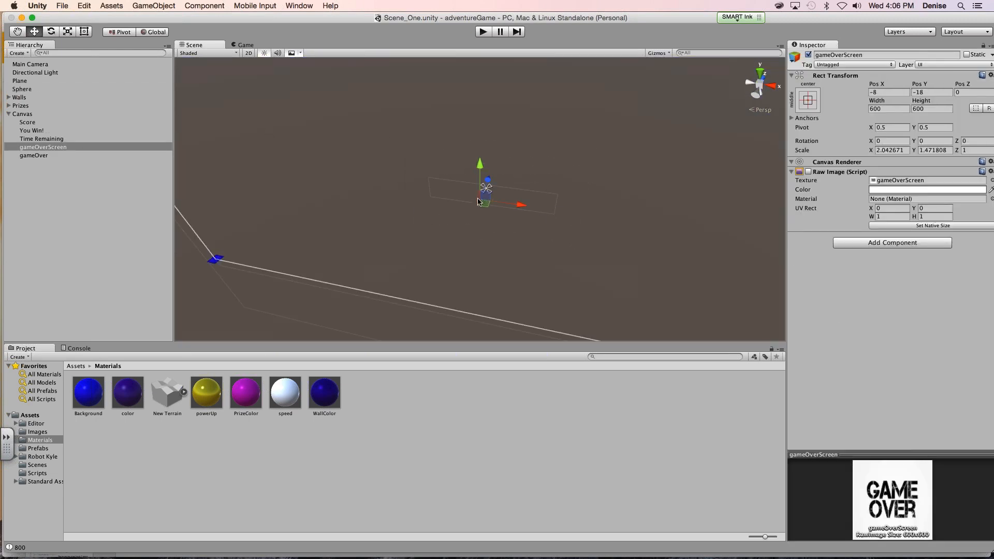
# - Frame the Plane in the Scene view again so the whole board with all its prize cubes is in sight
pyautogui.click(8, 114)
pyautogui.doubleClick(19, 81)
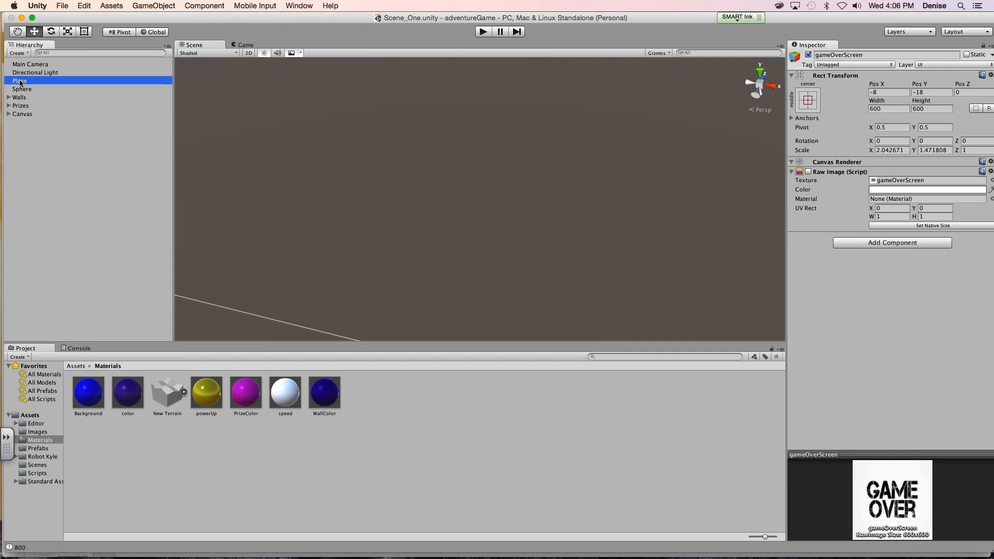
pyautogui.scroll(5, 450, 220)
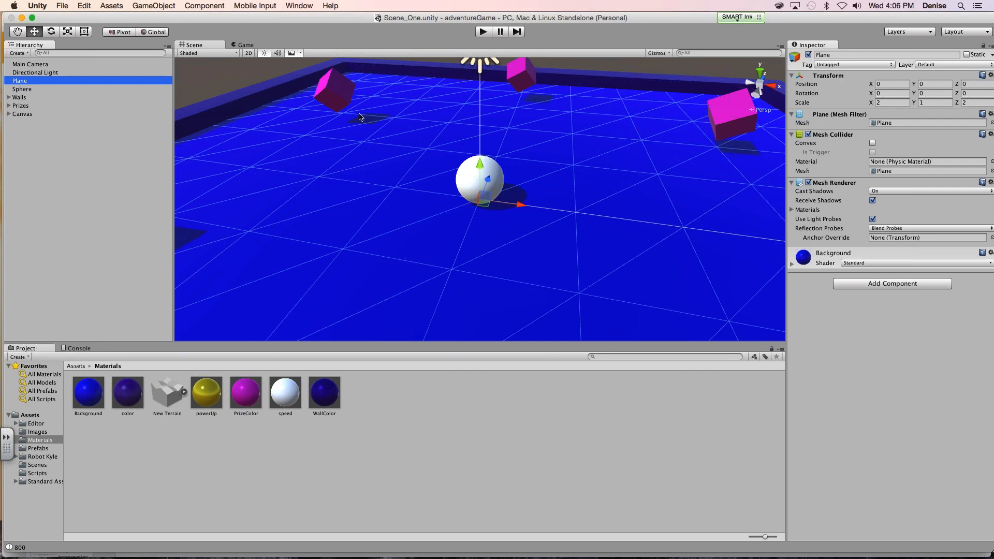
pyautogui.click(326, 83)
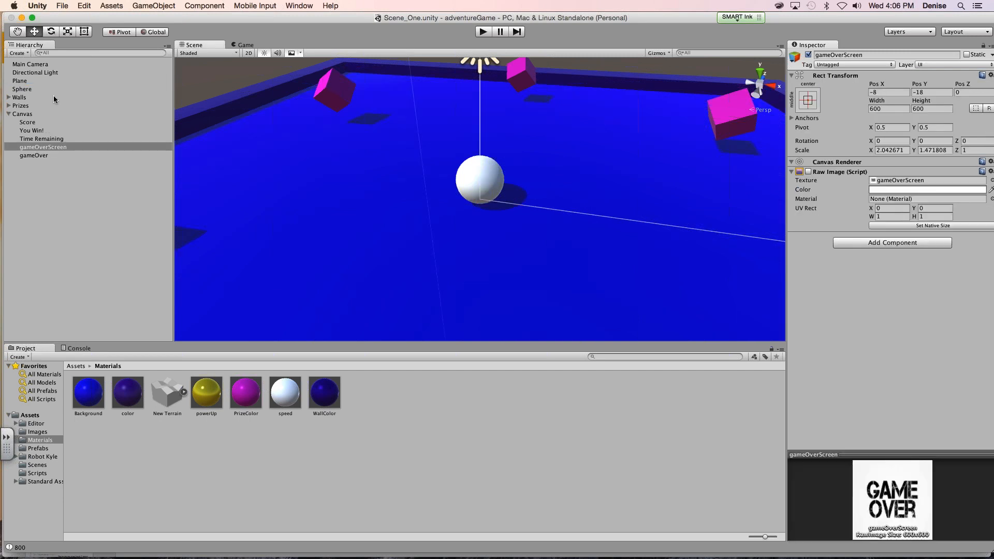
pyautogui.doubleClick(21, 81)
pyautogui.scroll(5, 471, 207)
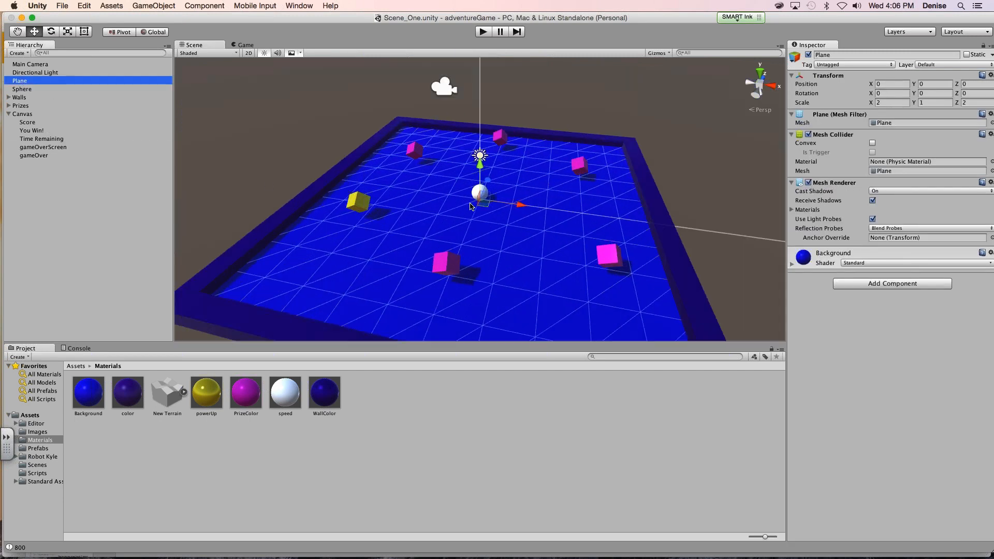
pyautogui.click(248, 113)
pyautogui.moveTo(522, 558)
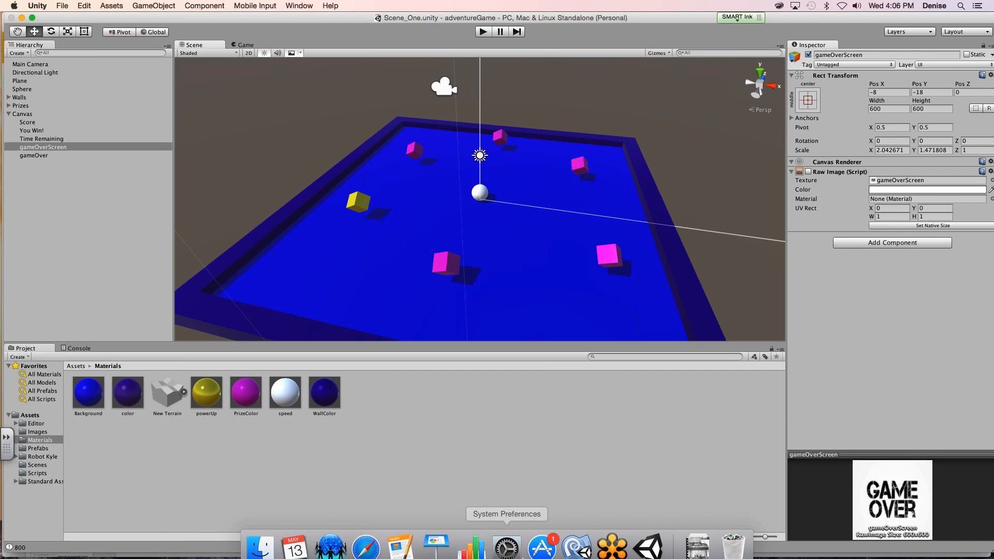
pyautogui.click(599, 542)
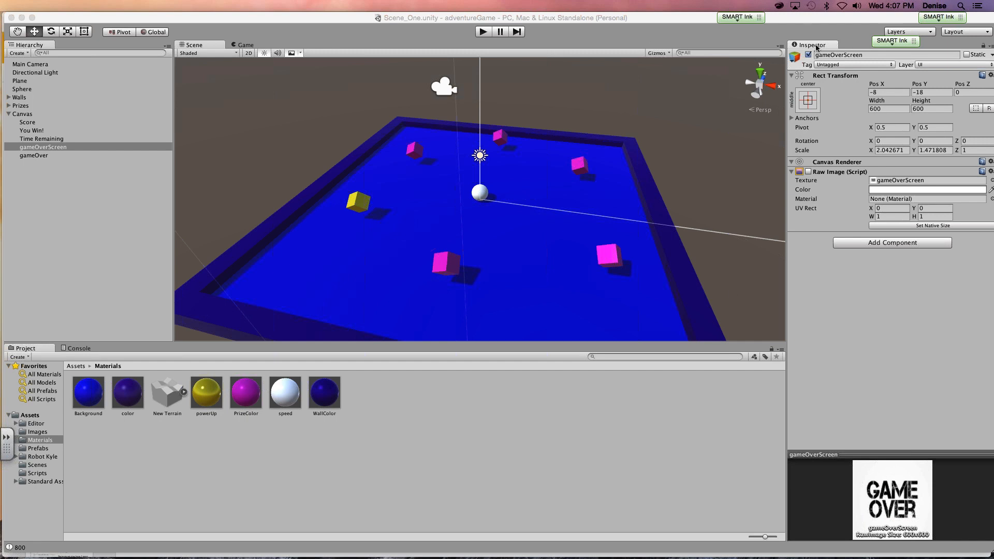
# - Give the speed material a yellow albedo of RGB 249, 239, 94 and set its Metallic value to 0.463
pyautogui.click(296, 397)
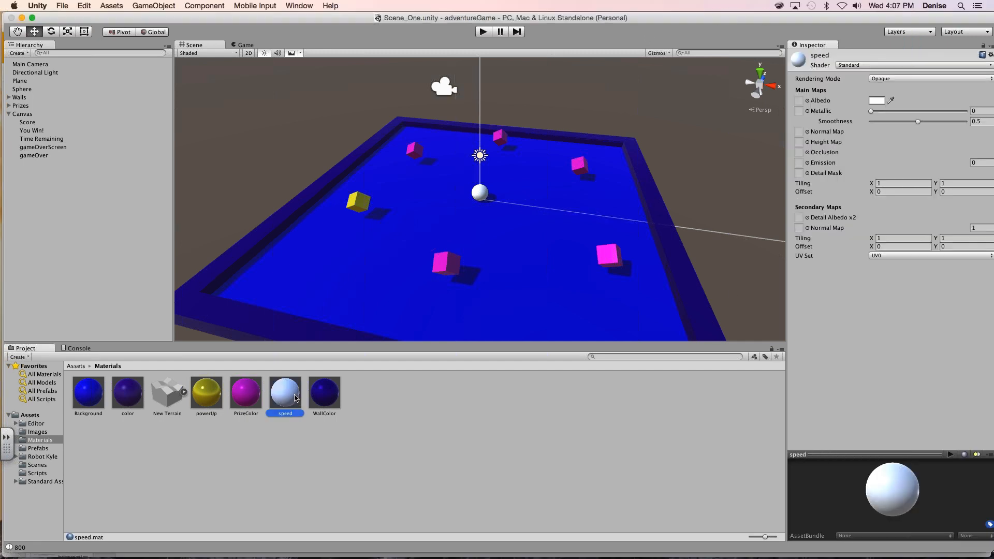
pyautogui.click(876, 101)
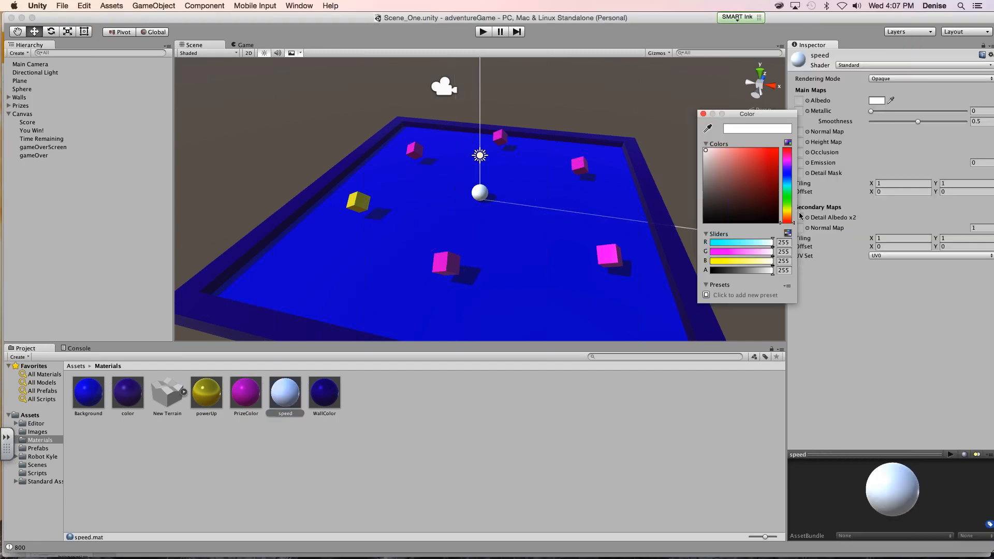
pyautogui.moveTo(788, 208); pyautogui.dragTo(787, 214)
pyautogui.moveTo(753, 169)
pyautogui.mouseDown()
pyautogui.moveTo(762, 153)
pyautogui.moveTo(750, 152)
pyautogui.mouseUp()
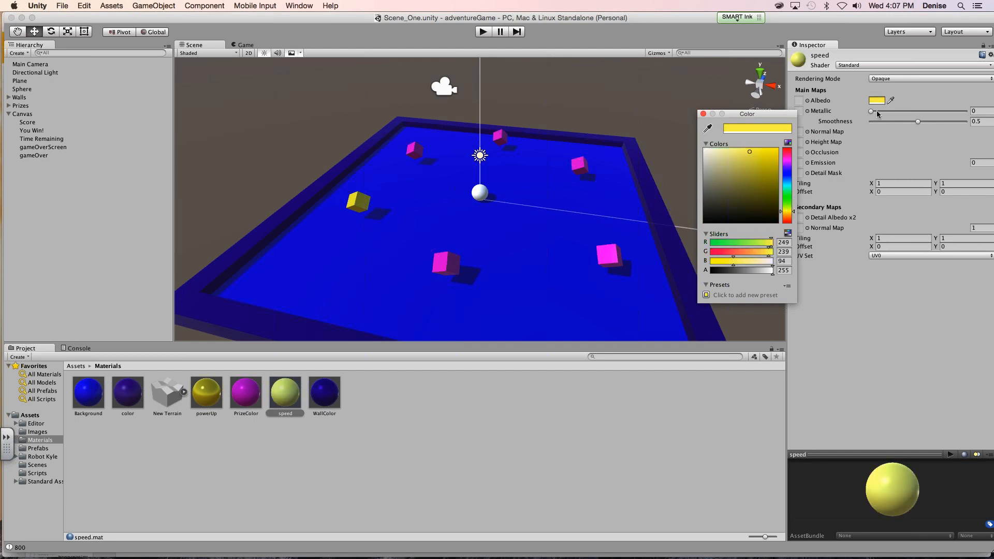
pyautogui.moveTo(876, 111); pyautogui.dragTo(914, 117)
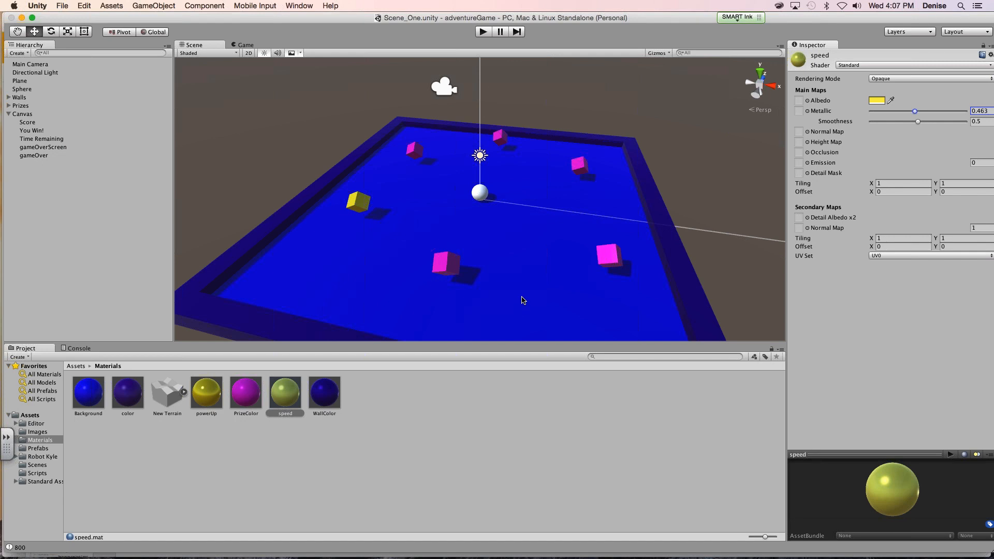
# - Inspect the properties of the Prize prefab in the Prefabs folder
pyautogui.click(43, 448)
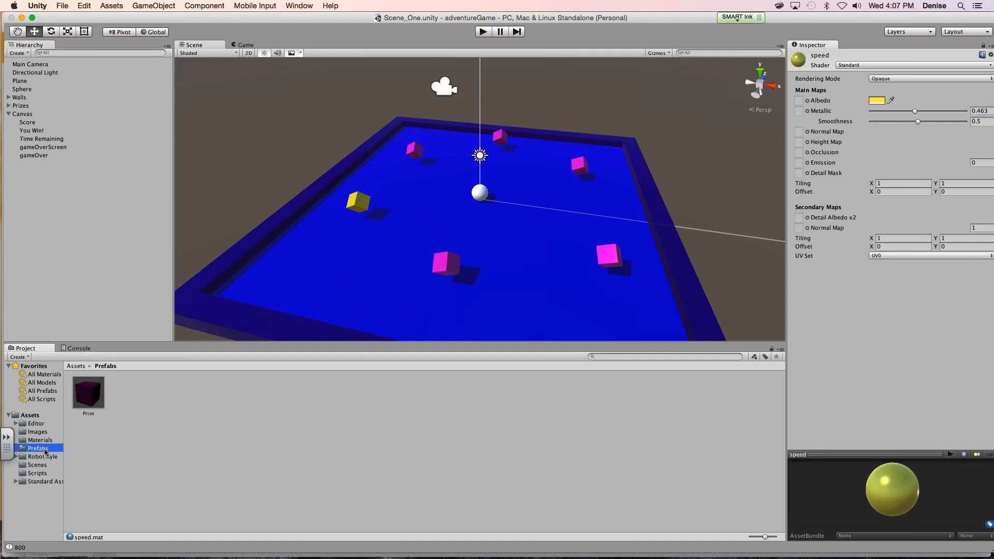
pyautogui.click(96, 412)
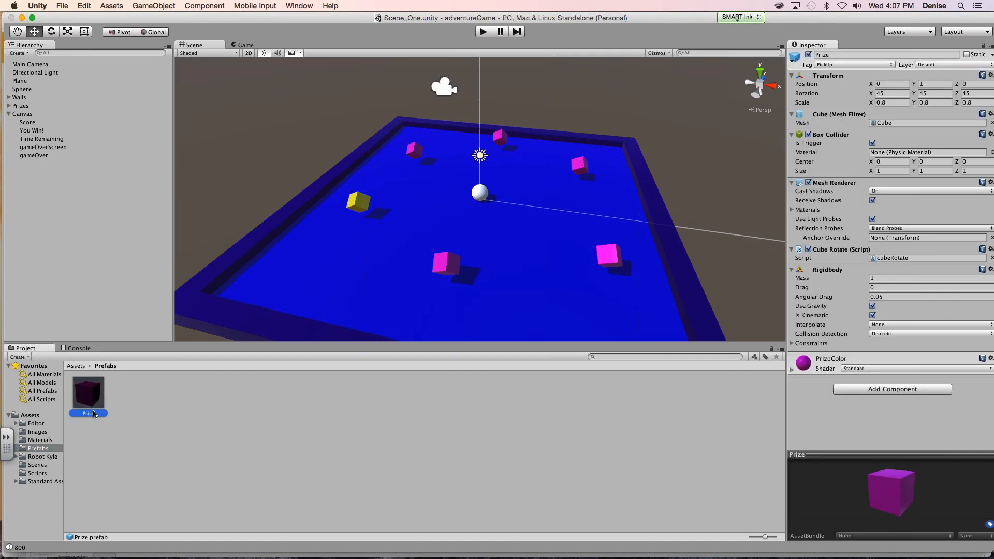
# - Try the speed material from the Materials folder on the pink prize cube near the board's front right corner, and undo it
pyautogui.click(39, 440)
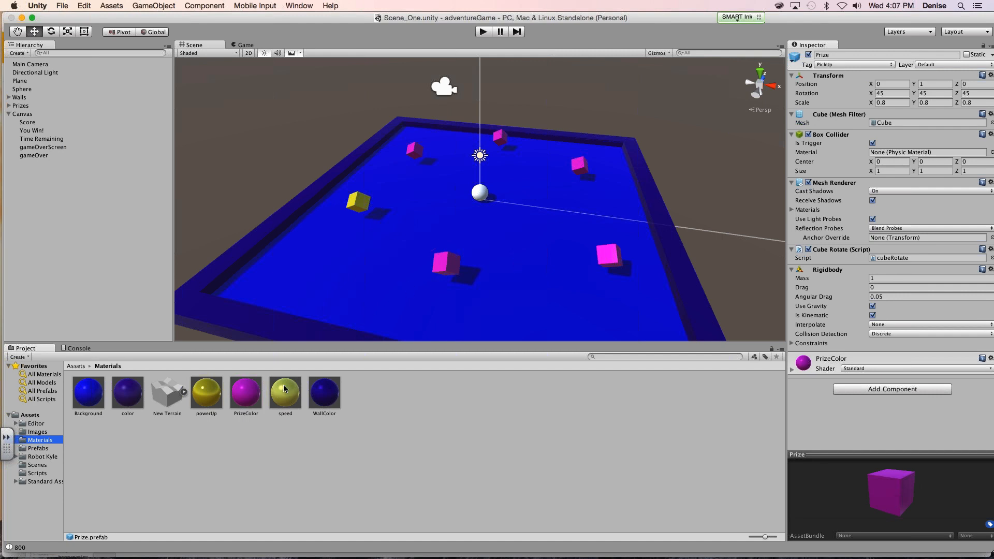
pyautogui.moveTo(283, 395); pyautogui.dragTo(609, 258)
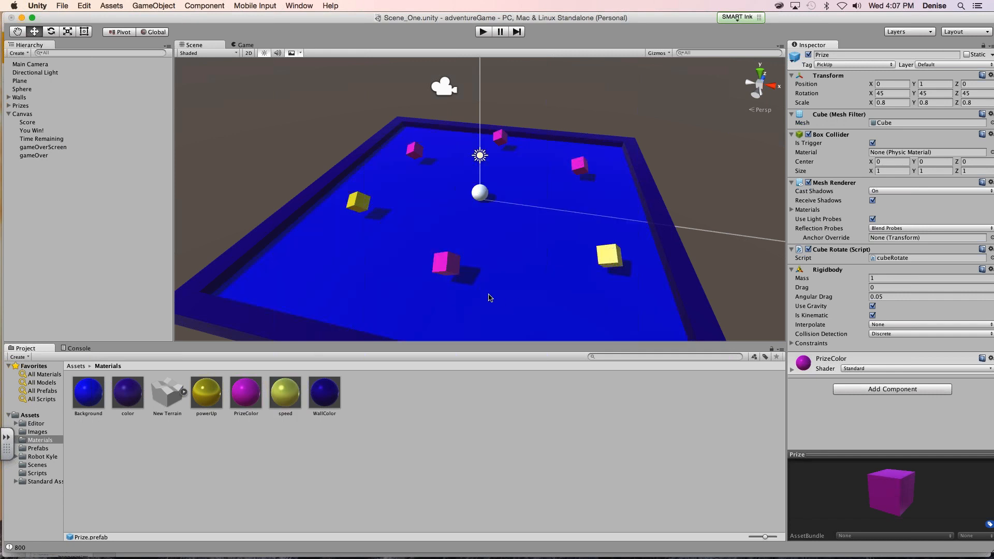
pyautogui.press('super+z')
# - Select the yellow PowerUp cube in the Prizes group to view its name, tag and components
pyautogui.click(346, 206)
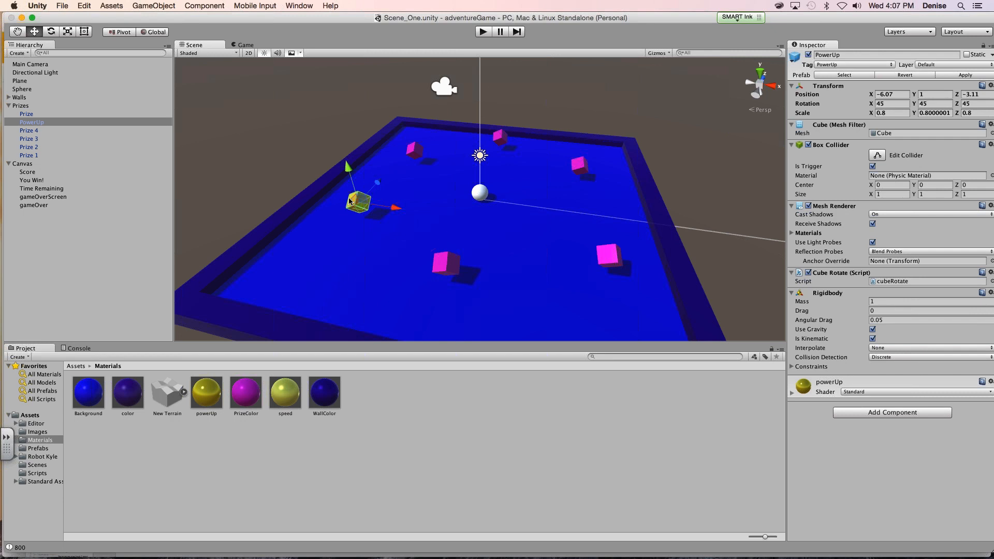
pyautogui.click(27, 124)
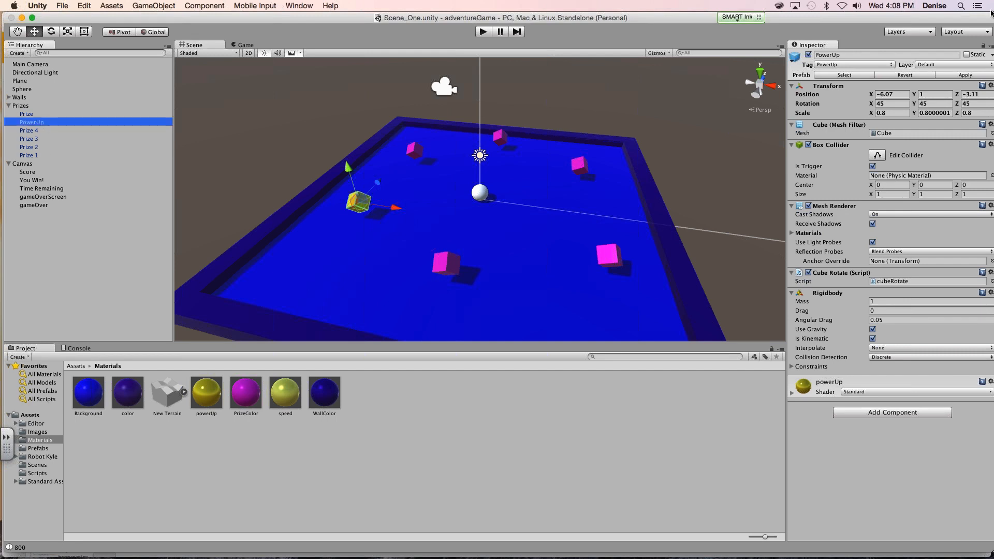
pyautogui.press('super+Tab')
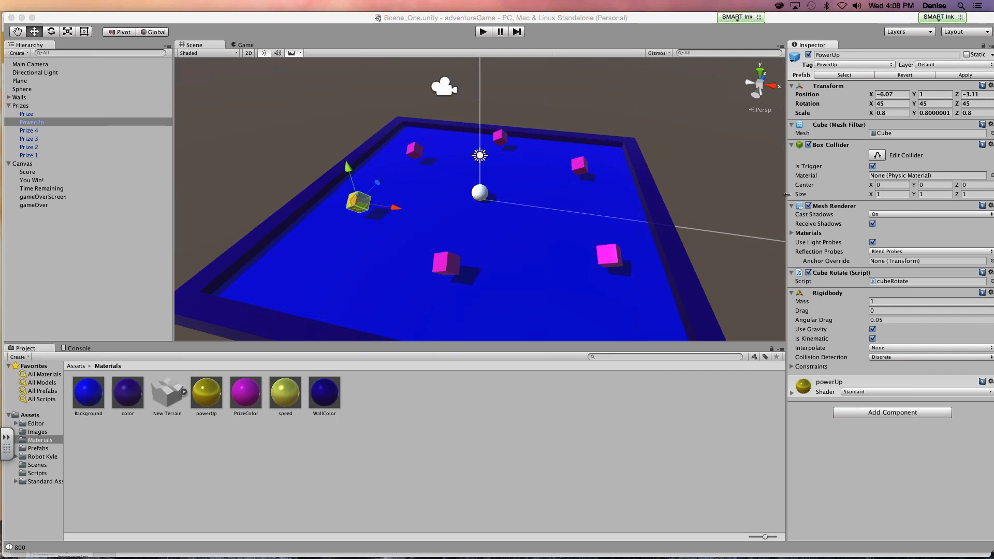
pyautogui.click(680, 53)
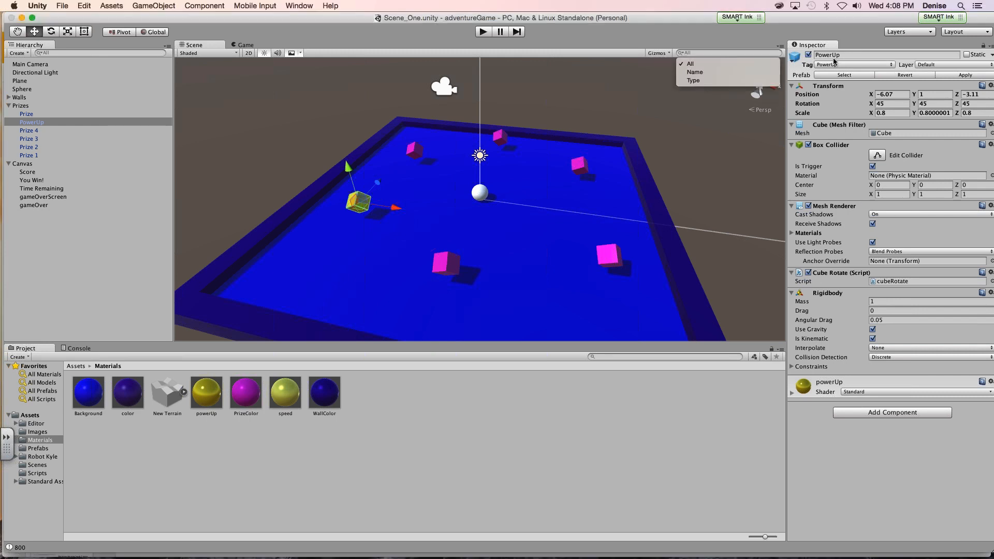
pyautogui.click(811, 37)
# - Switch to Safari and page through the Powerups slides to slide 71 about the new PowerUp tag
pyautogui.moveTo(679, 557)
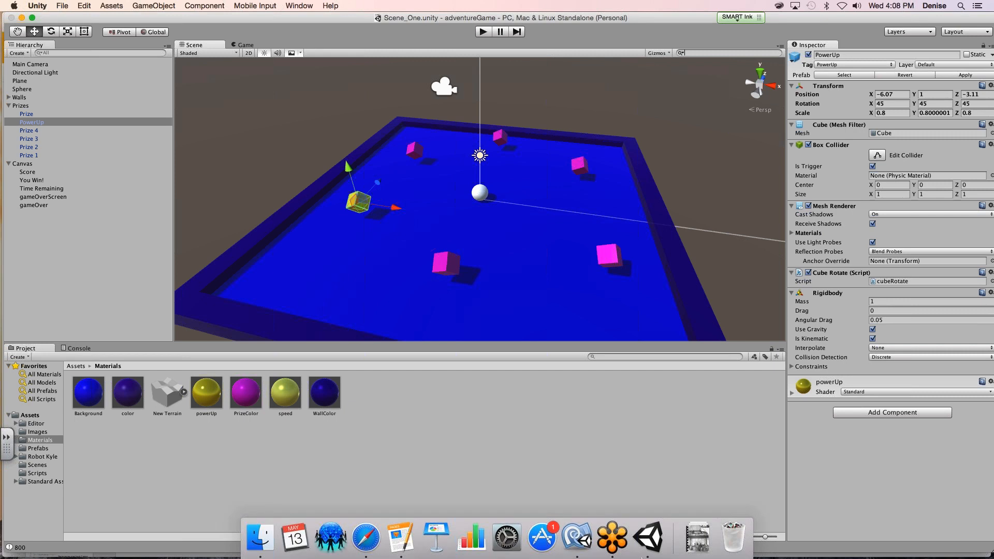
pyautogui.click(366, 552)
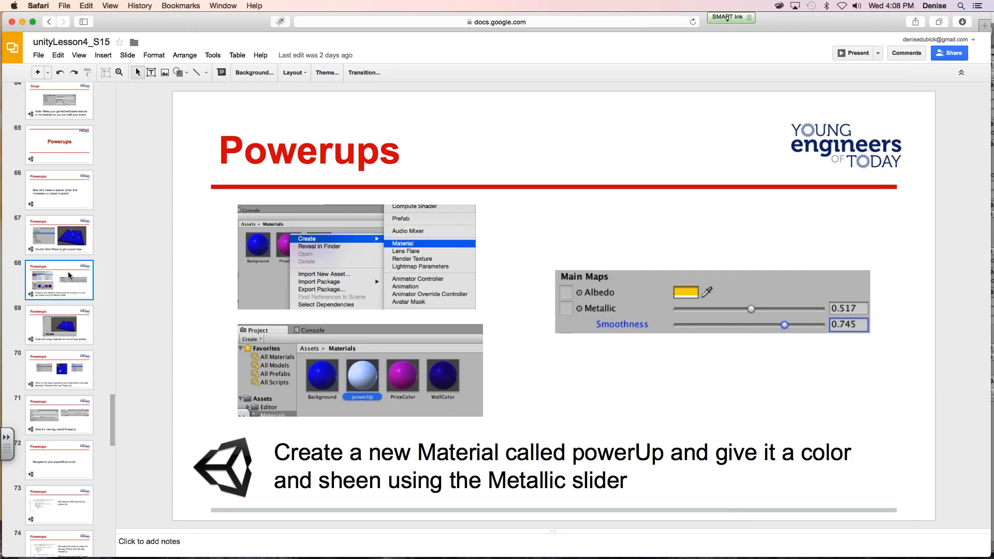
pyautogui.press('Down')
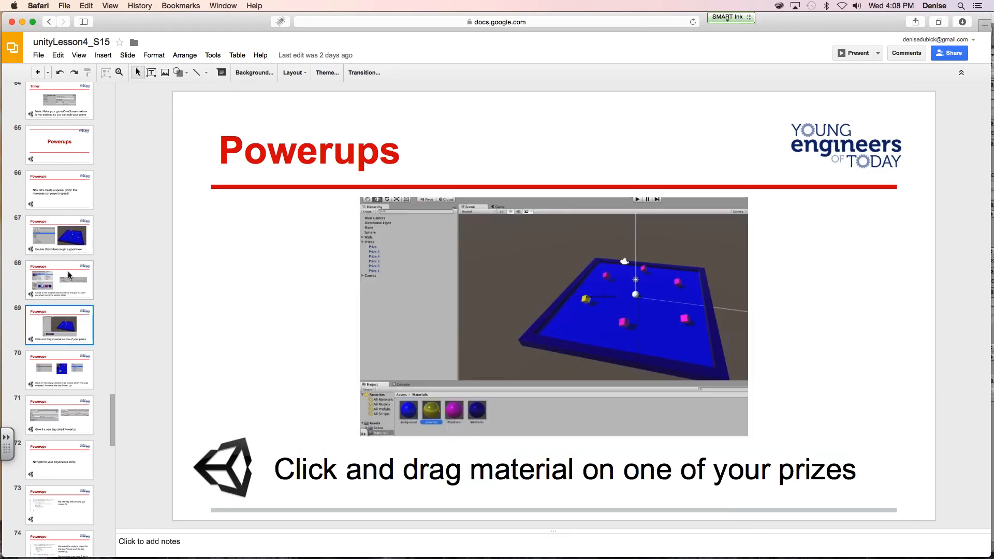
pyautogui.press('Down')
pyautogui.press('Down')
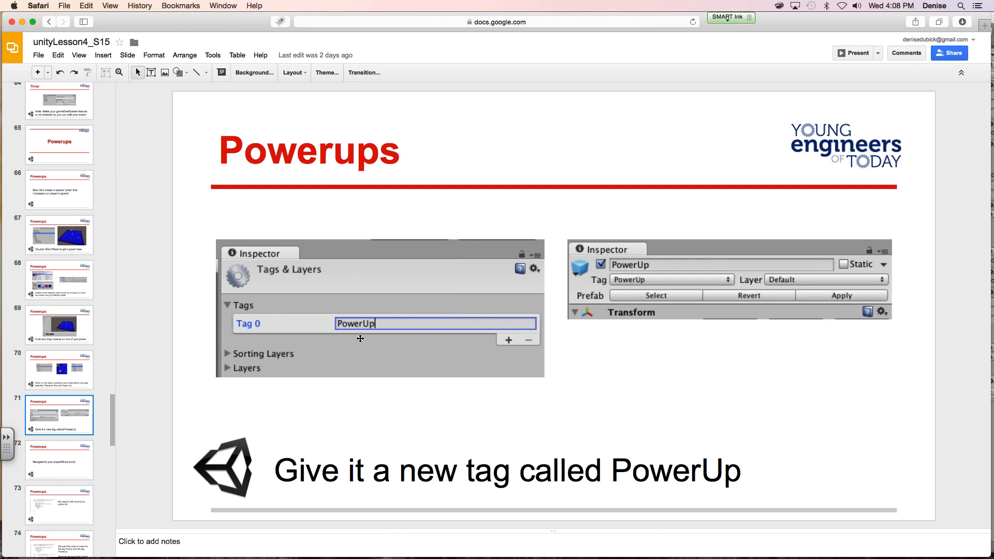
# - Return to Unity, examine the PowerUp cube's tag options and the project's Tags & Layers settings, and reselect the cube
pyautogui.moveTo(552, 558)
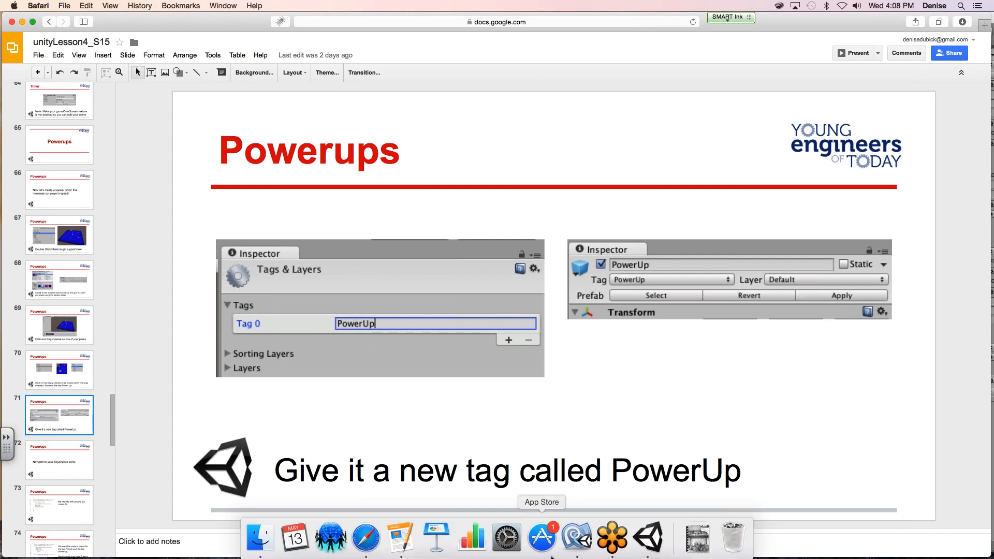
pyautogui.moveTo(700, 558)
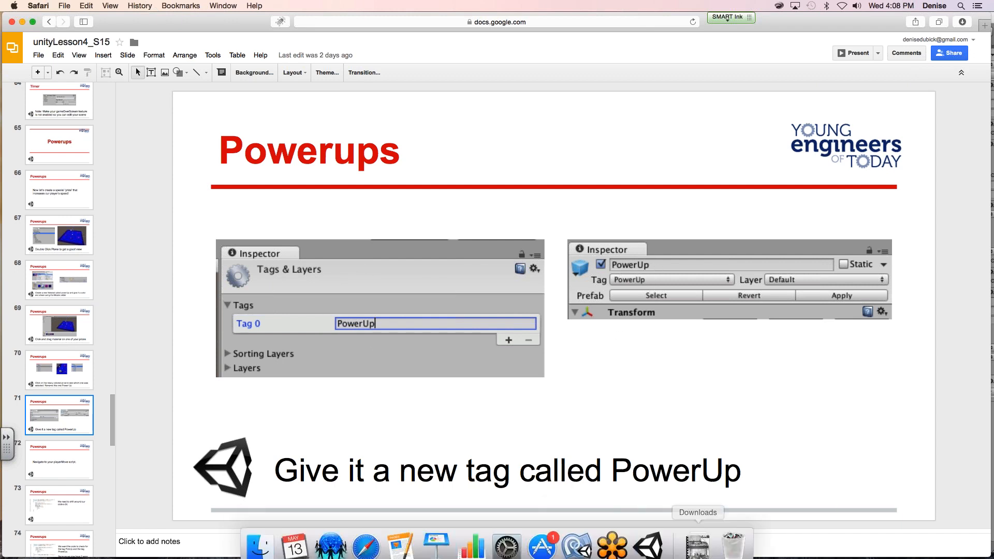
pyautogui.click(647, 546)
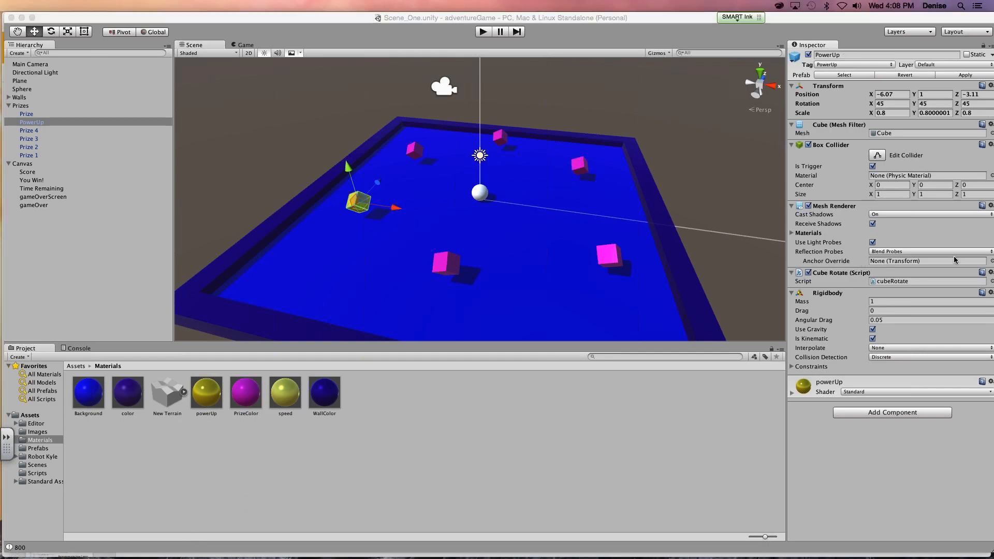
pyautogui.click(849, 68)
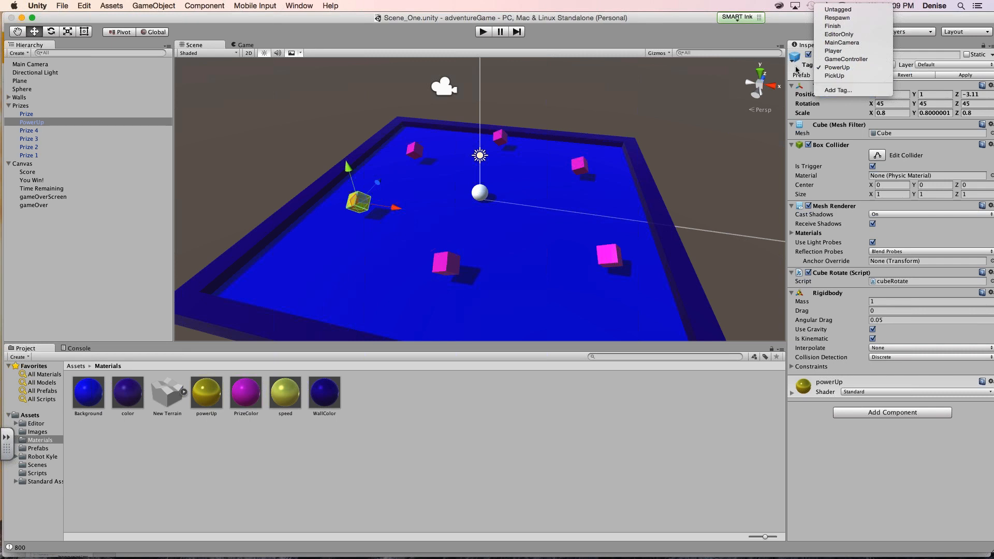
pyautogui.click(796, 67)
pyautogui.click(840, 67)
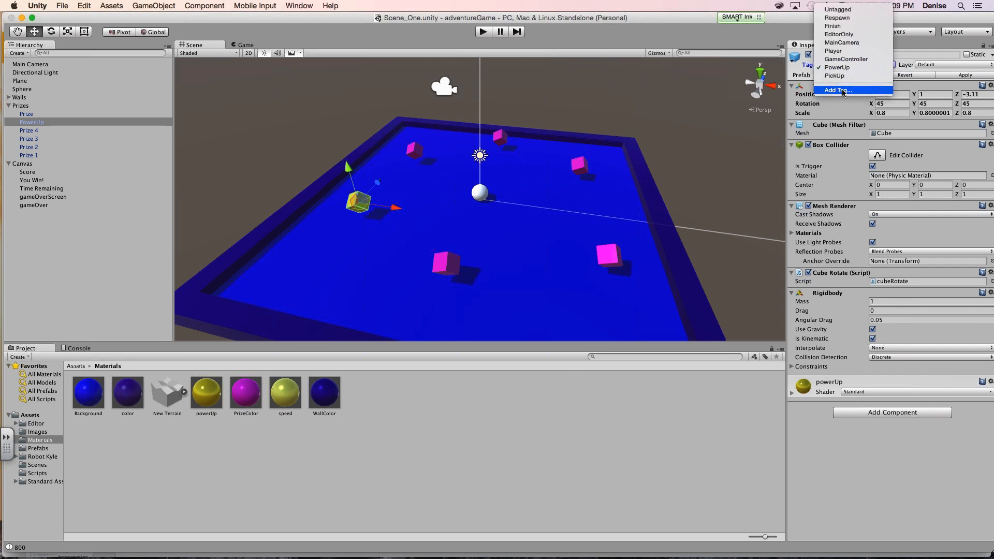
pyautogui.click(843, 91)
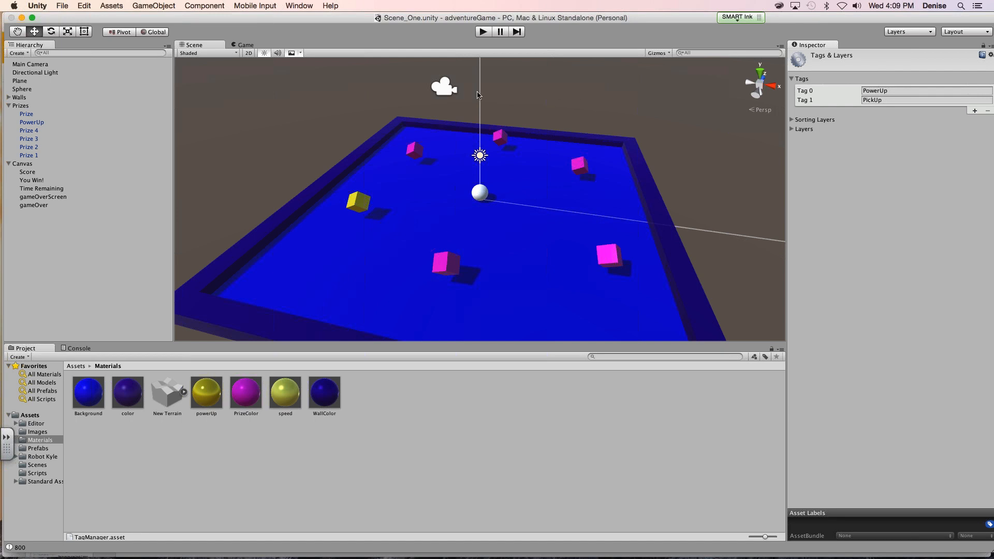
pyautogui.click(32, 123)
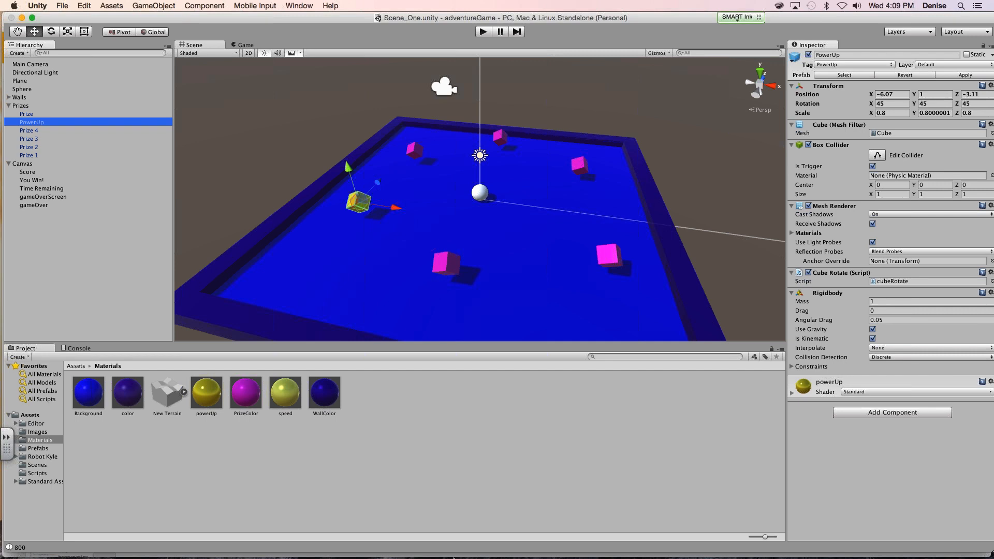
# - Switch to Safari, show slide 72 about the playerMove script, and look over the Powerups slides that follow it
pyautogui.click(361, 544)
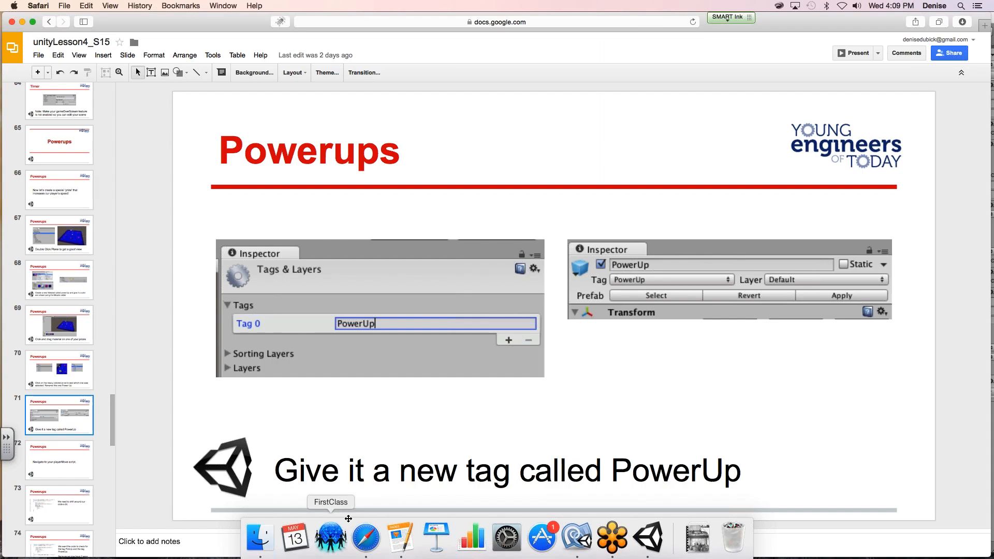
pyautogui.click(72, 453)
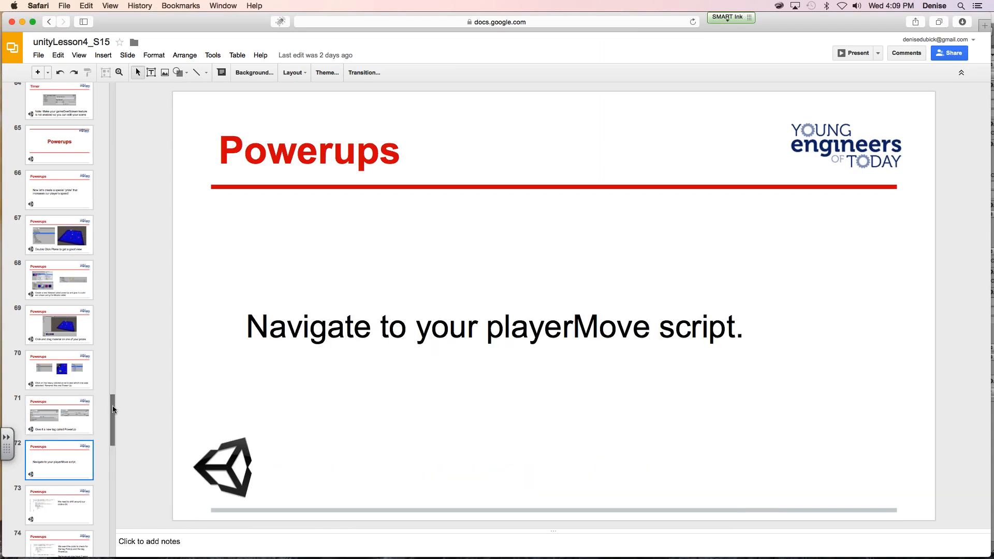
pyautogui.moveTo(113, 405); pyautogui.dragTo(113, 444)
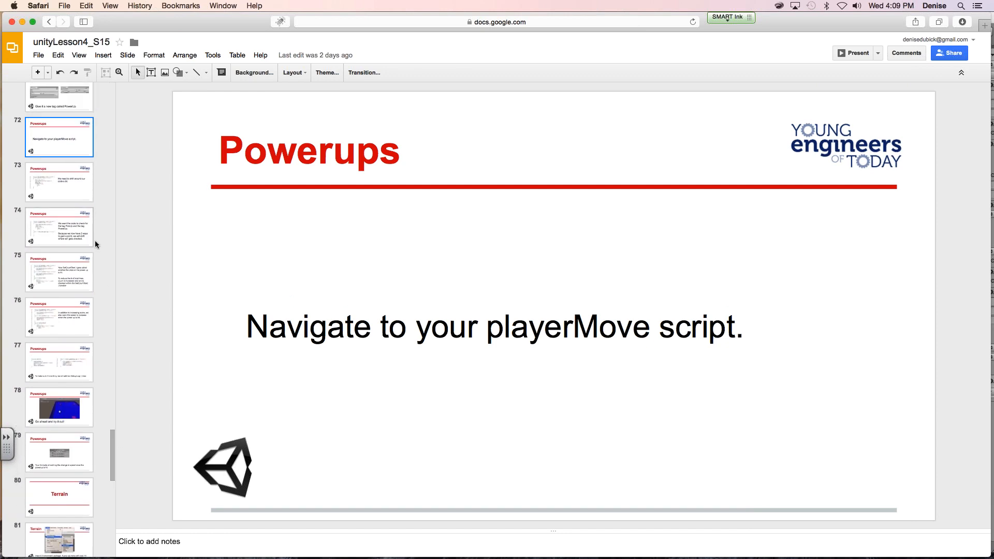
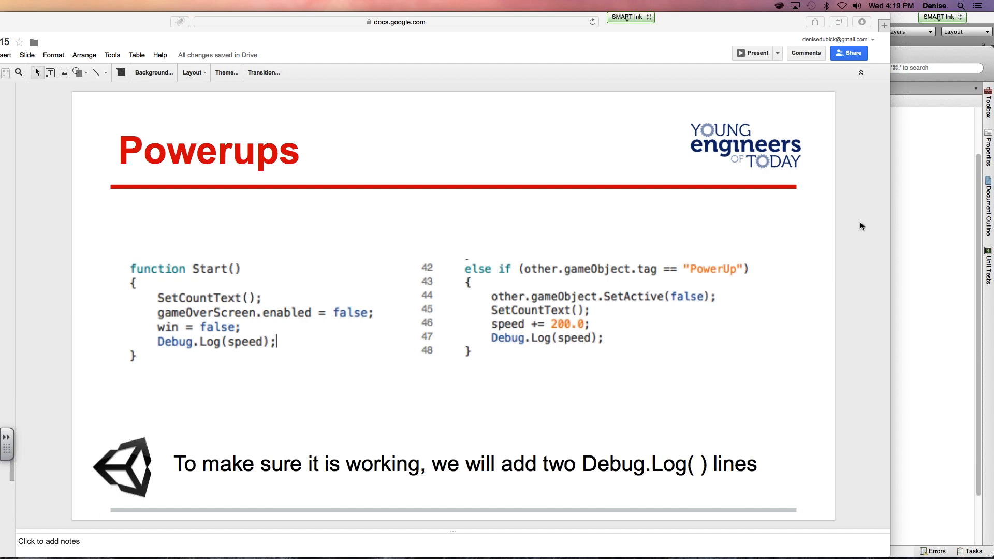
# - Show slide 78 of the Powerups slides about trying the game, and return to the playerMove script in MonoDevelop
pyautogui.moveTo(153, 22); pyautogui.dragTo(287, 22)
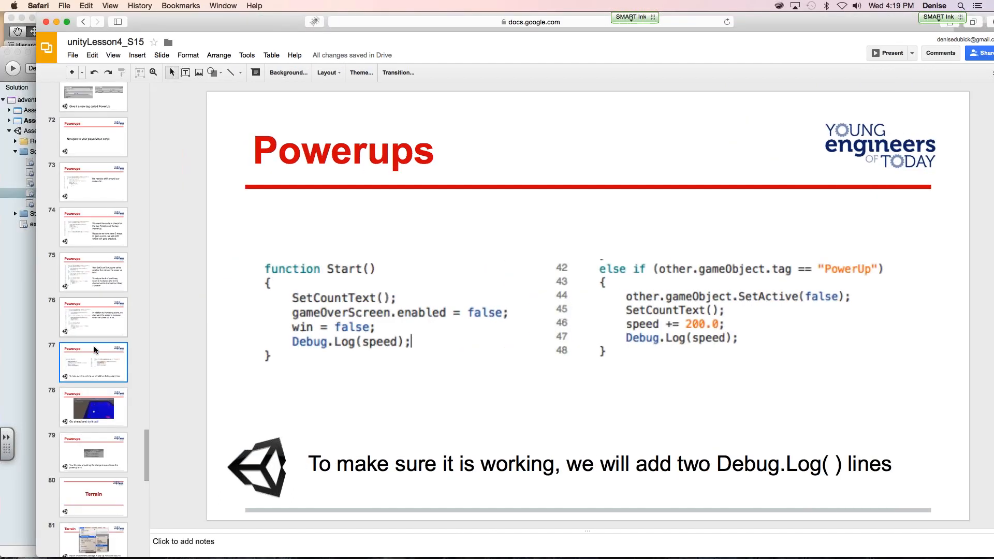
pyautogui.click(94, 406)
pyautogui.click(5, 374)
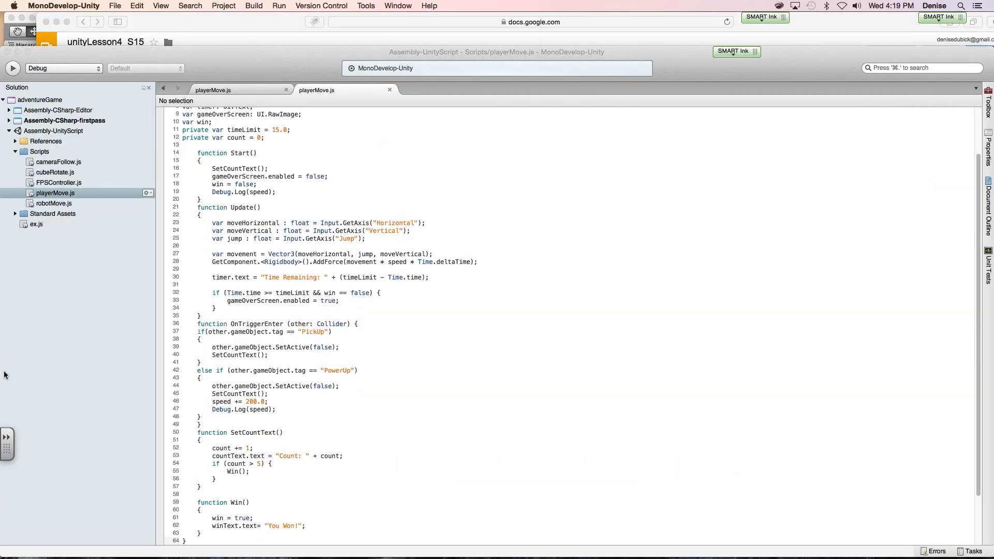
# - Switch to Unity and set the Sphere's Player Move speed to 400
pyautogui.click(7, 34)
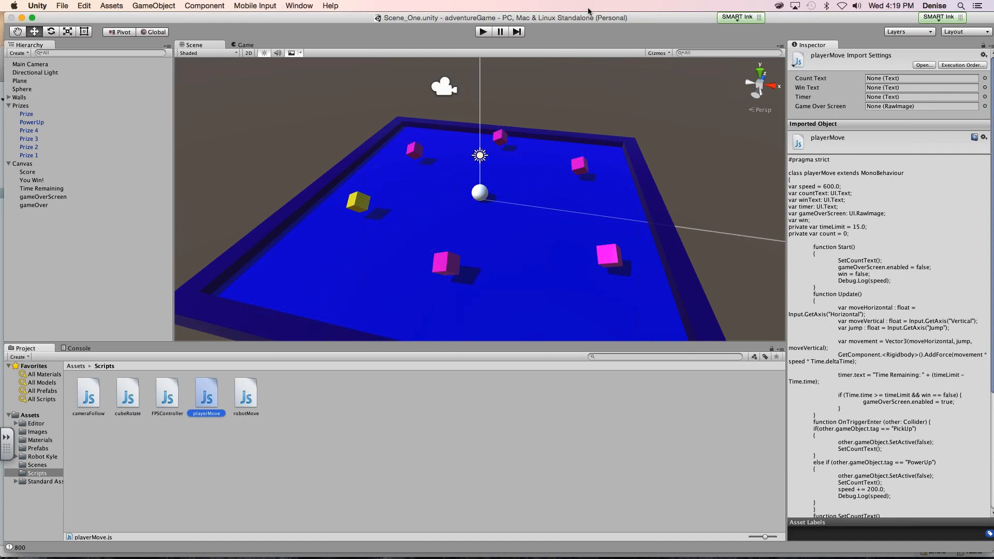
pyautogui.moveTo(597, 19)
pyautogui.mouseDown()
pyautogui.moveTo(439, 19)
pyautogui.moveTo(610, 19)
pyautogui.mouseUp()
pyautogui.click(35, 89)
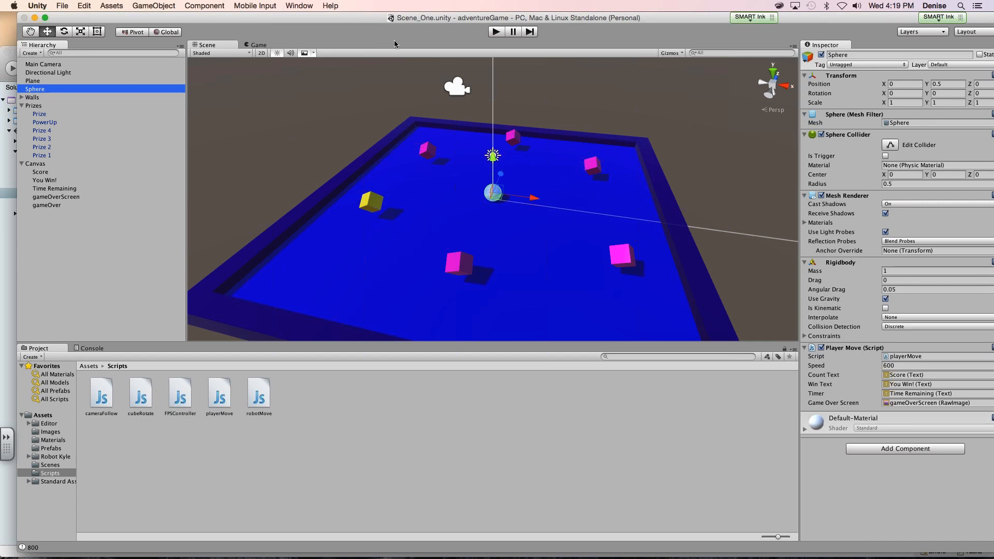
pyautogui.moveTo(339, 18); pyautogui.dragTo(154, 18)
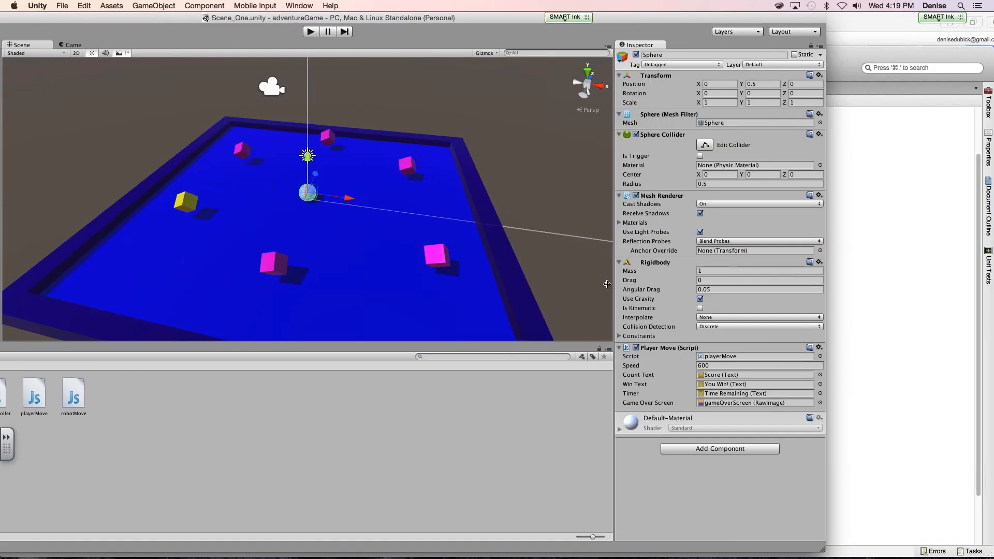
pyautogui.click(705, 365)
pyautogui.write('4')
# - Switch to MonoDevelop, set the speed increase in the PowerUp branch of playerMove to 400.0, and save the script
pyautogui.click(891, 477)
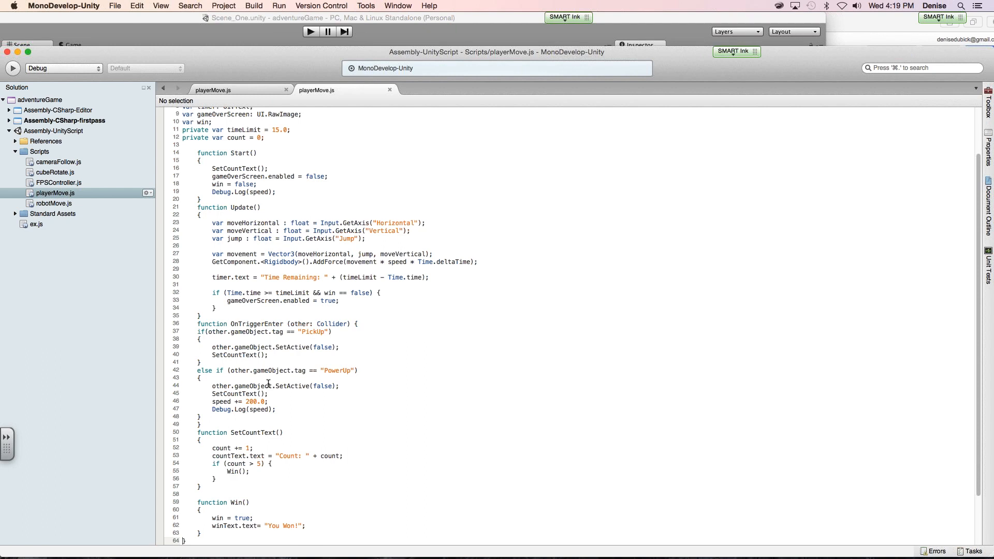
pyautogui.doubleClick(251, 401)
pyautogui.write('4')
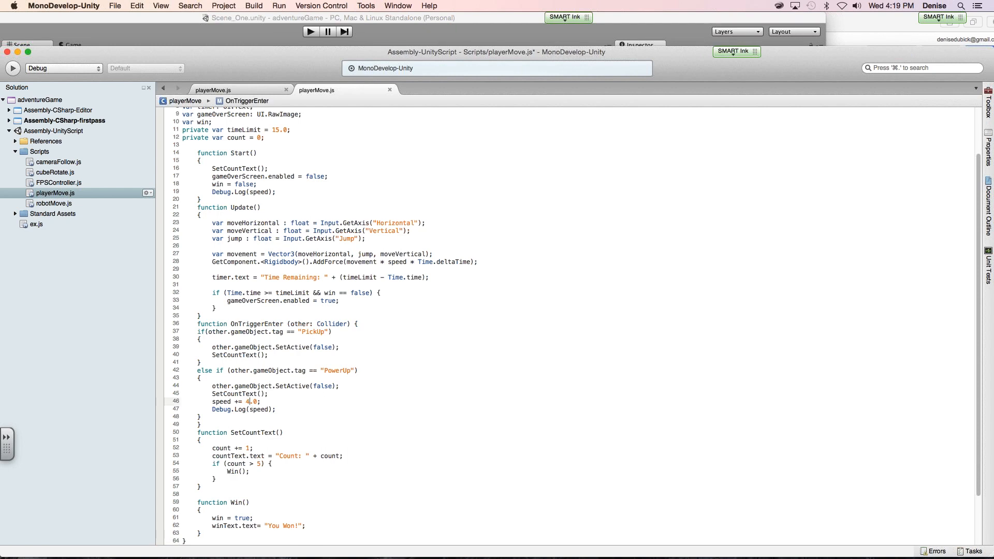
pyautogui.write('00')
pyautogui.press('super+s')
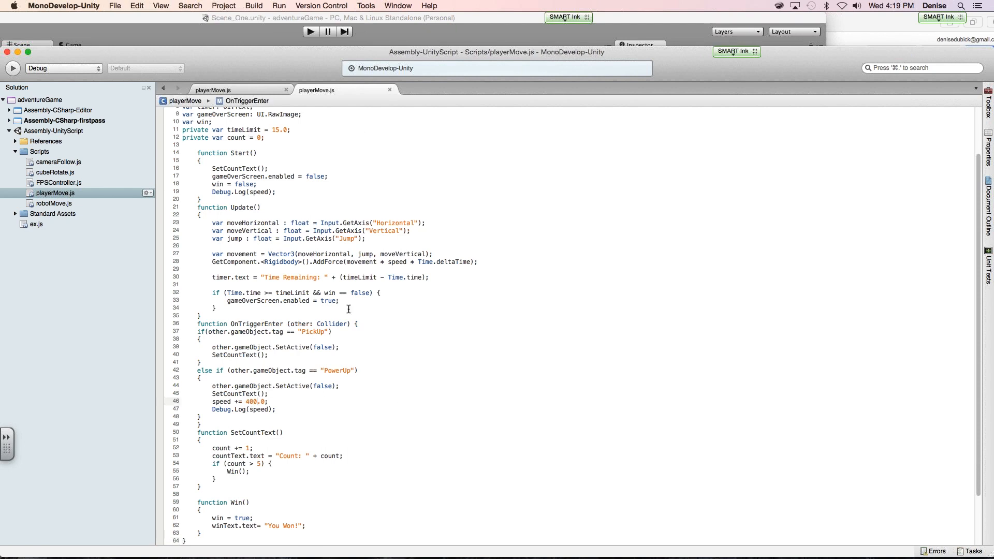
pyautogui.click(316, 315)
pyautogui.scroll(3, 312, 155)
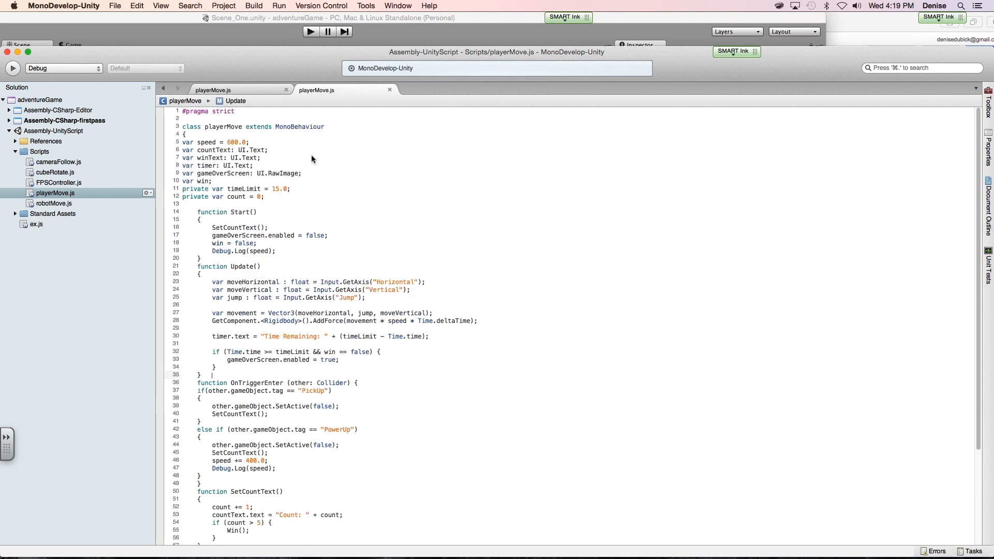
# - Run the game in Unity and roll the sphere into the yellow PowerUp cube and further prizes
pyautogui.click(241, 35)
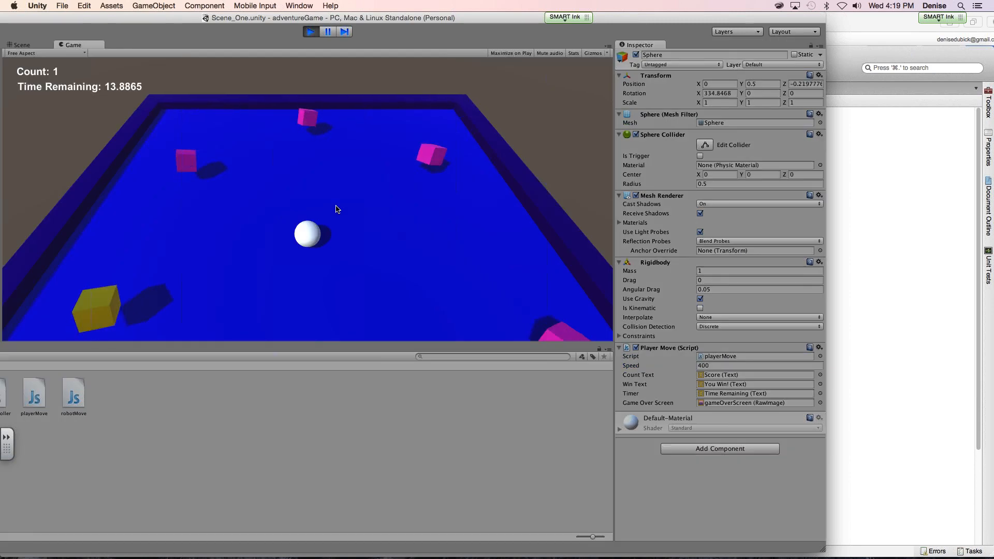
pyautogui.press('Up')
pyautogui.press('Left')
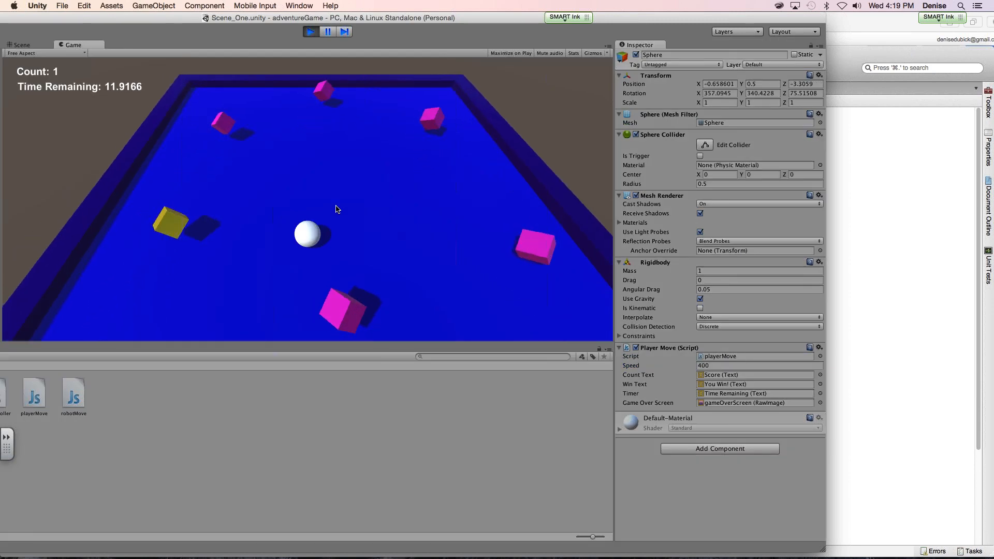
pyautogui.press('Up')
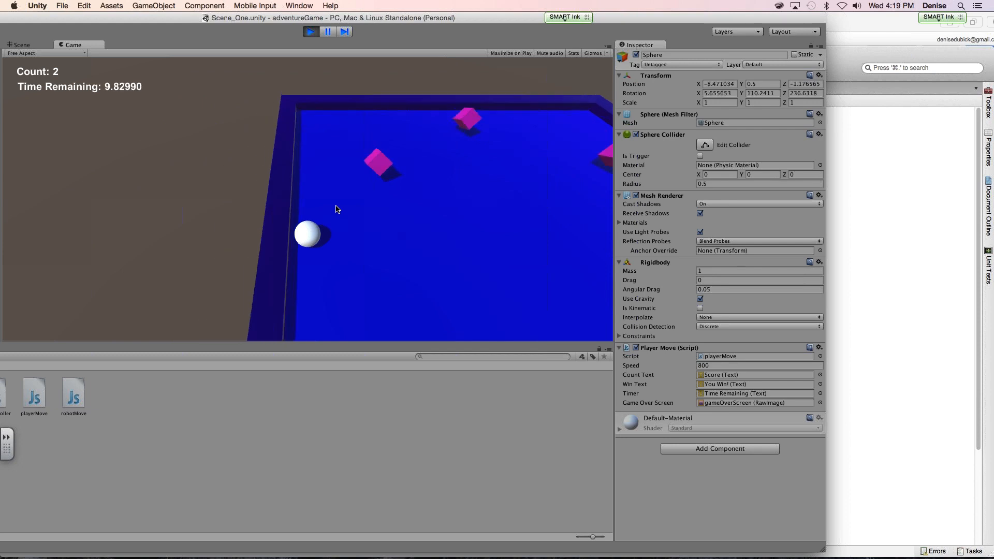
pyautogui.press('Right')
pyautogui.press('Down')
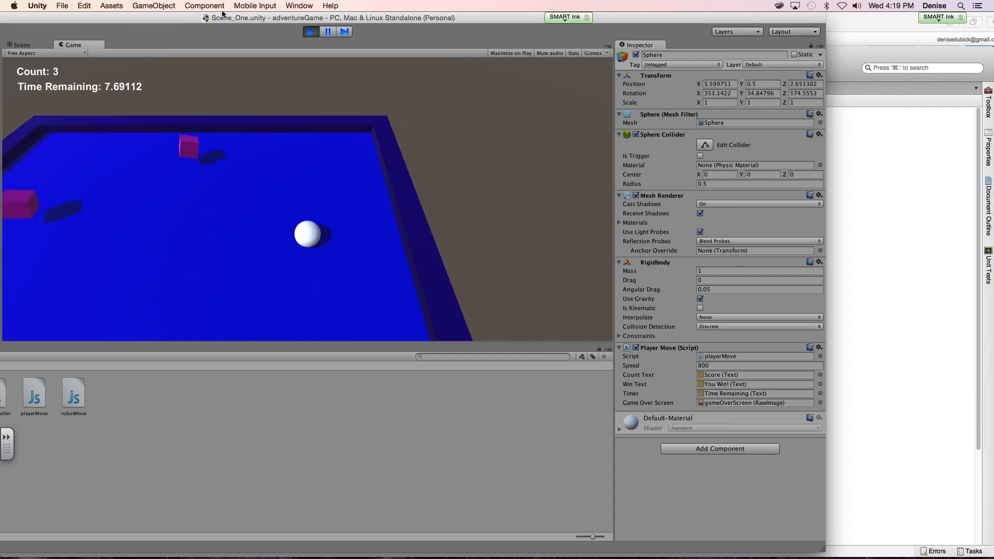
pyautogui.press('Left')
# - Check the logged speed values in the Console, keep playing until time runs out, and stop the game
pyautogui.moveTo(233, 18); pyautogui.dragTo(322, 17)
pyautogui.click(9, 348)
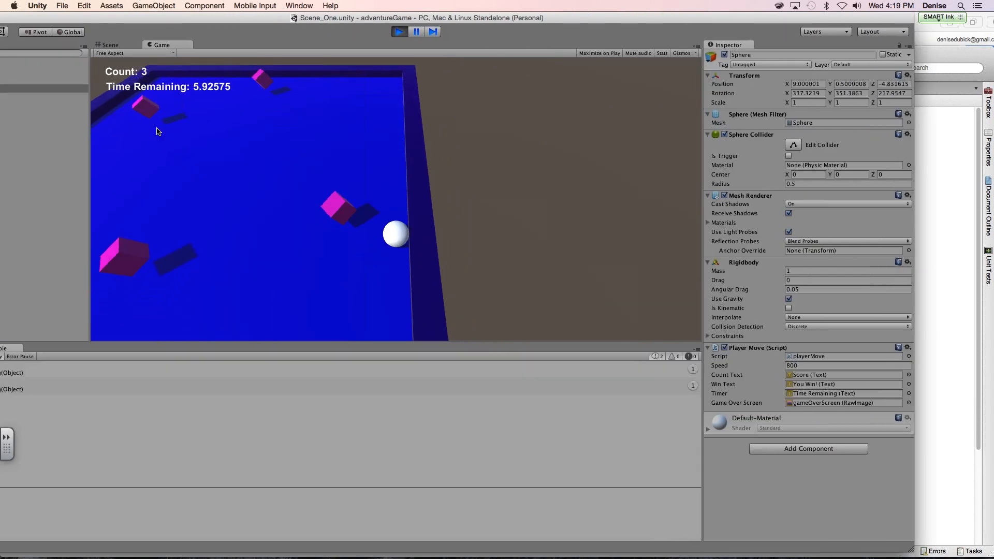
pyautogui.moveTo(181, 18); pyautogui.dragTo(271, 18)
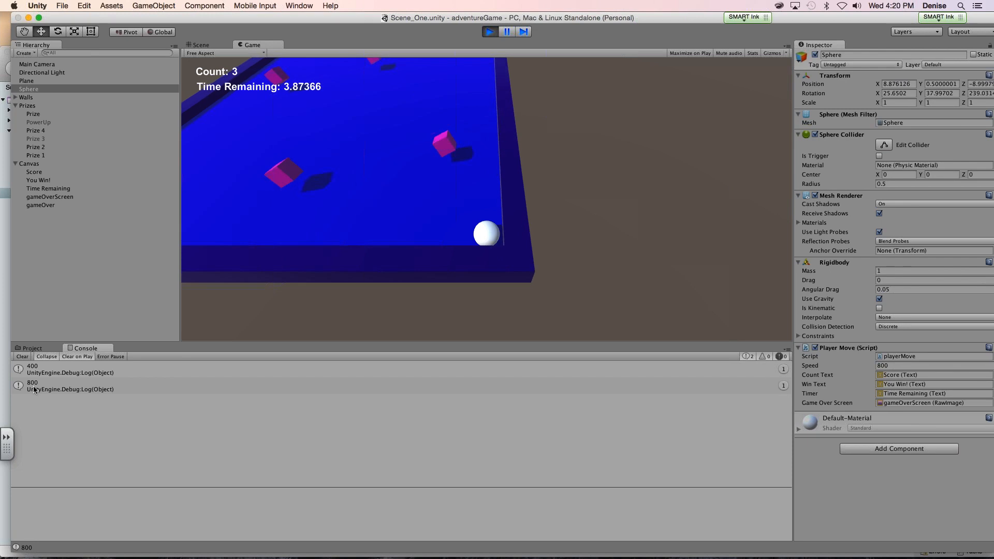
pyautogui.click(312, 214)
pyautogui.press('Up')
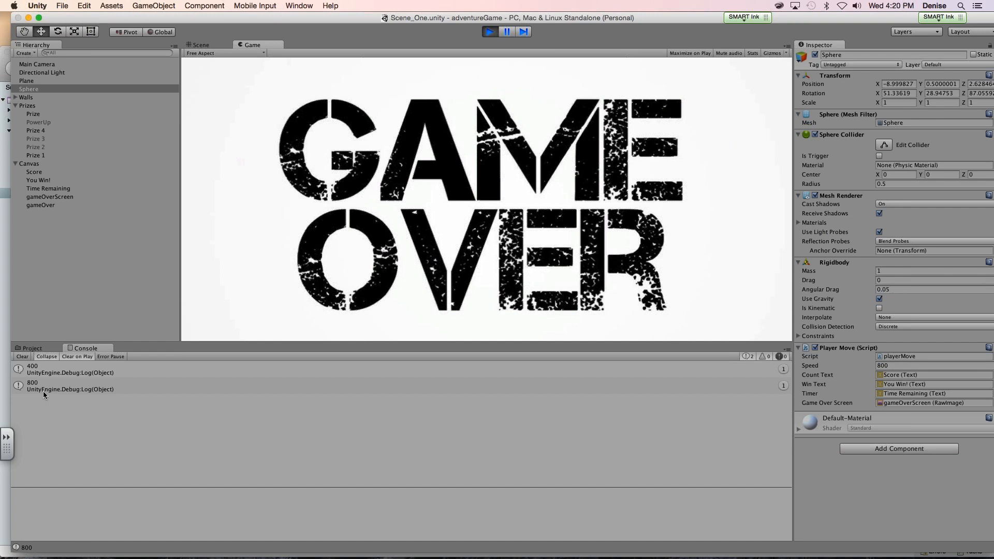
pyautogui.click(489, 32)
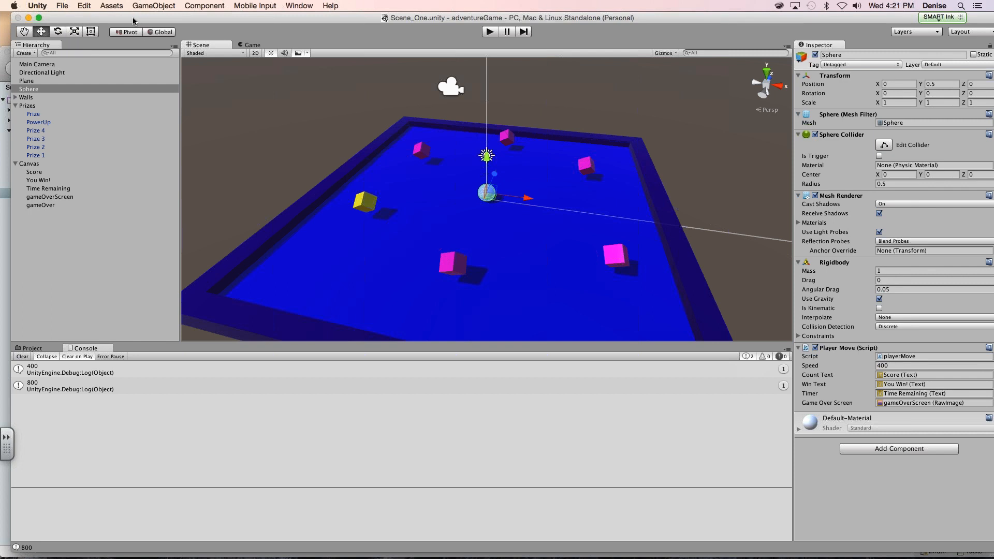
# - Switch to Safari and view slide 79 about the Console log, followed by the Terrain title slide 80
pyautogui.moveTo(134, 19); pyautogui.dragTo(141, 8)
pyautogui.moveTo(324, 555)
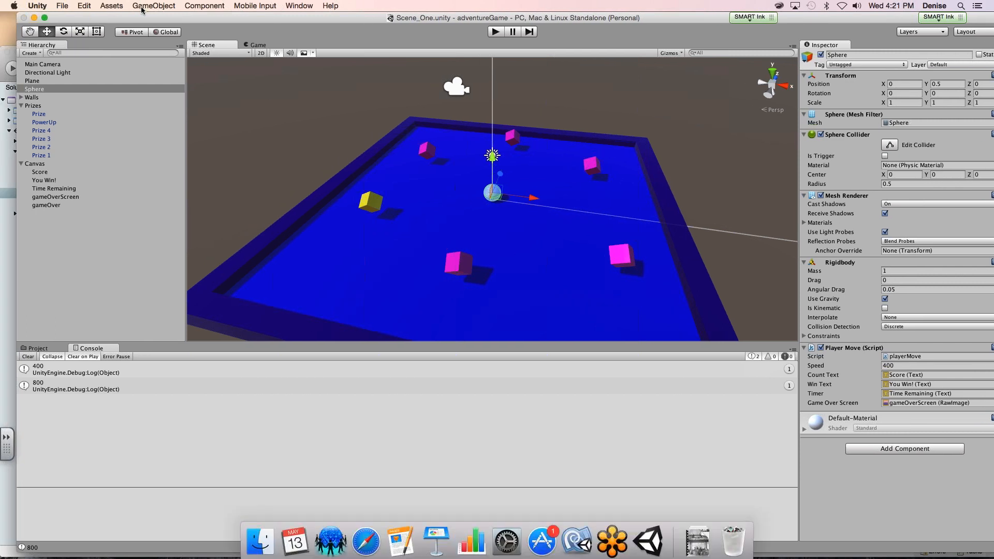
pyautogui.click(365, 538)
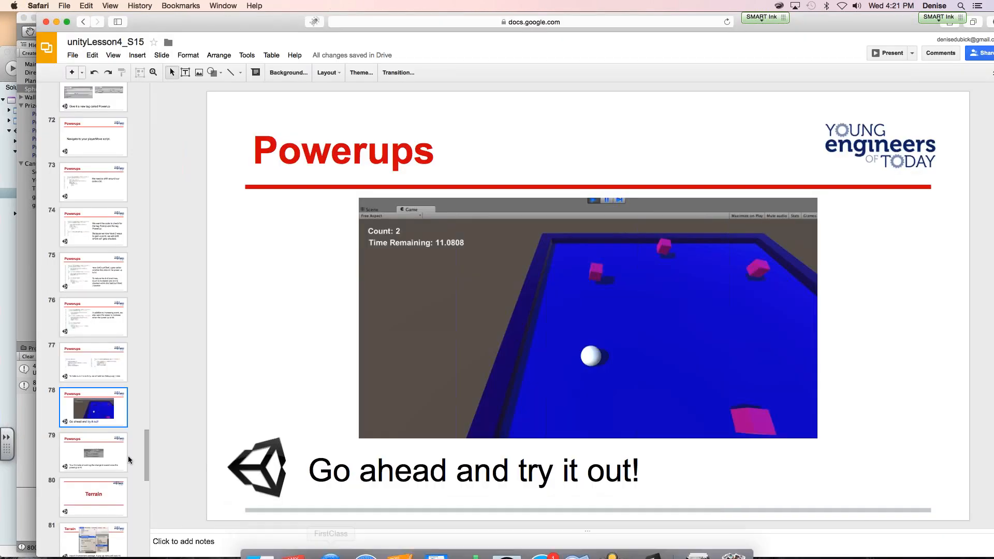
pyautogui.click(80, 469)
pyautogui.press('Down')
pyautogui.click(92, 471)
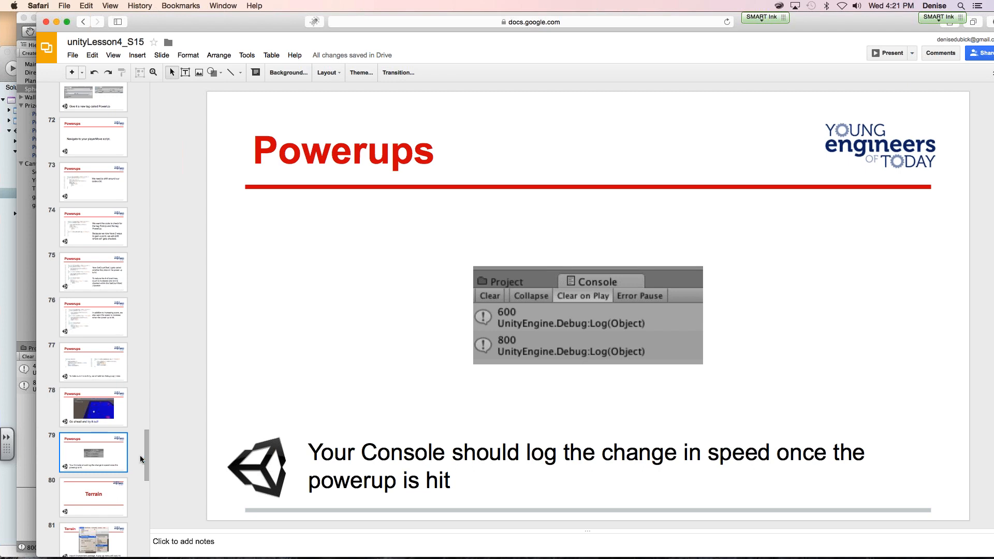
pyautogui.press('Down')
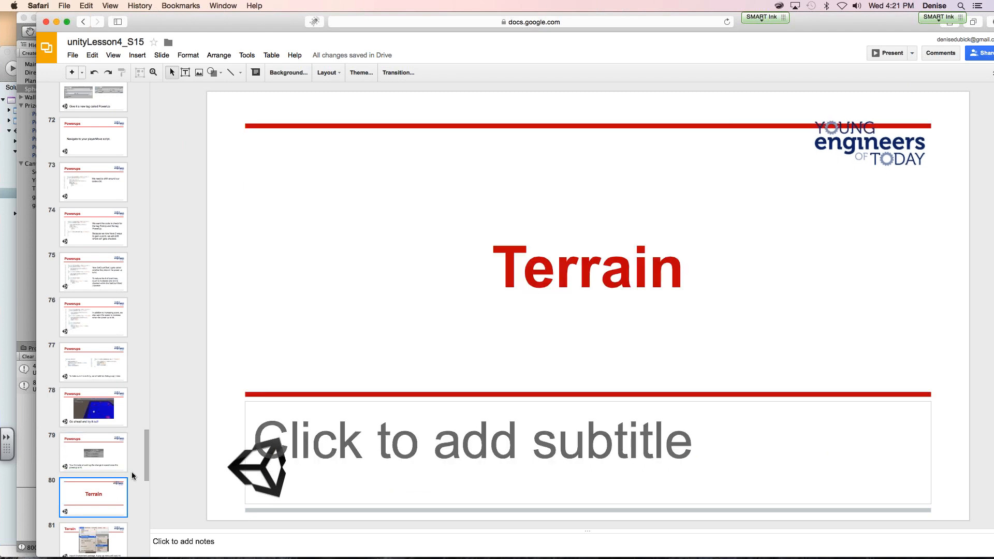
# - Look over the Terrain slides and show slide 81 about importing the Environment package
pyautogui.moveTo(146, 465); pyautogui.dragTo(146, 504)
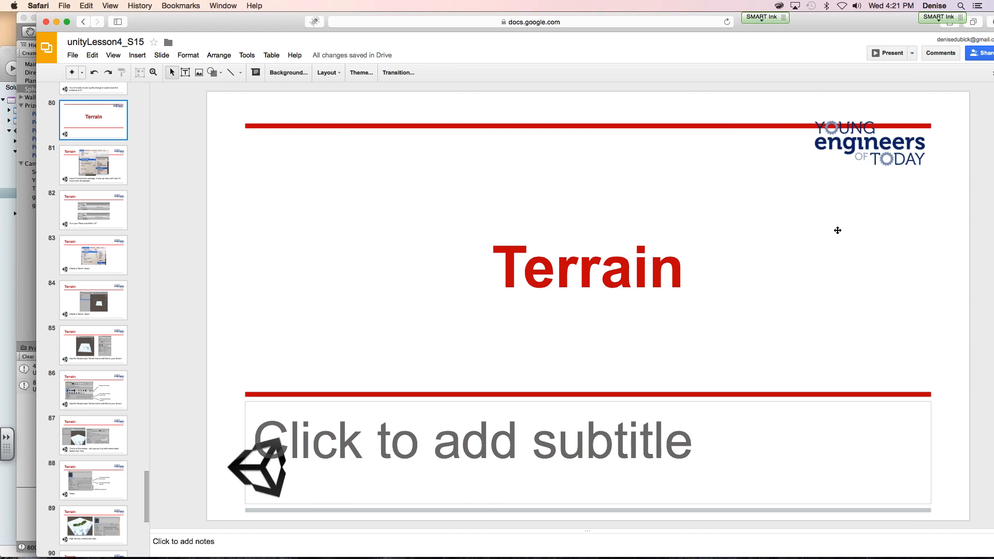
pyautogui.press('super+Tab')
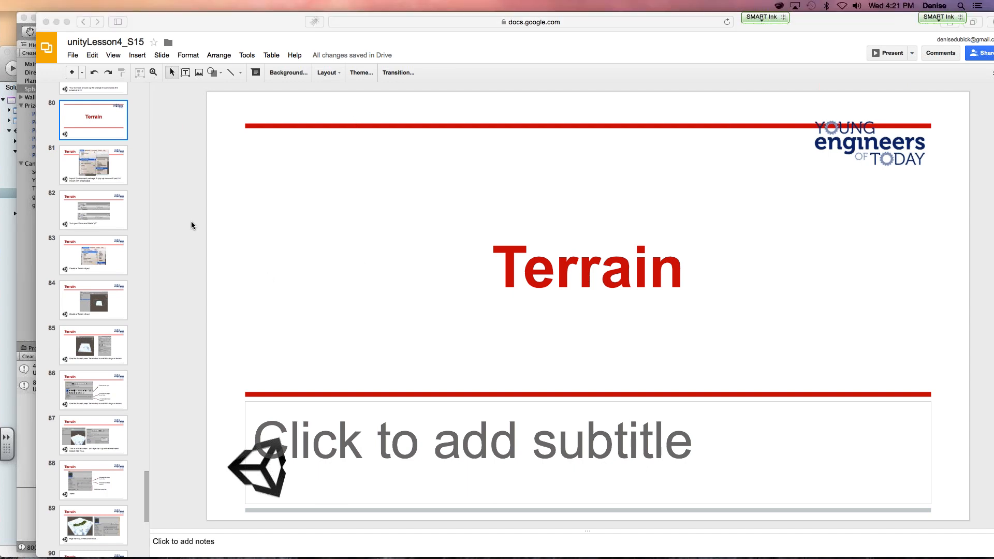
pyautogui.click(110, 178)
pyautogui.click(111, 178)
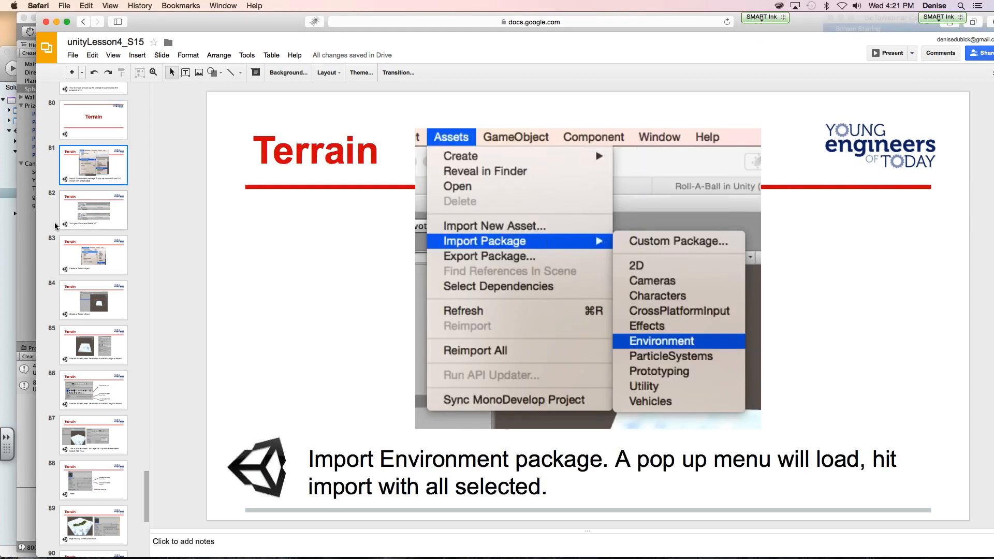
# - Return to Unity and save the current scene under the new name Scene_Three
pyautogui.click(21, 256)
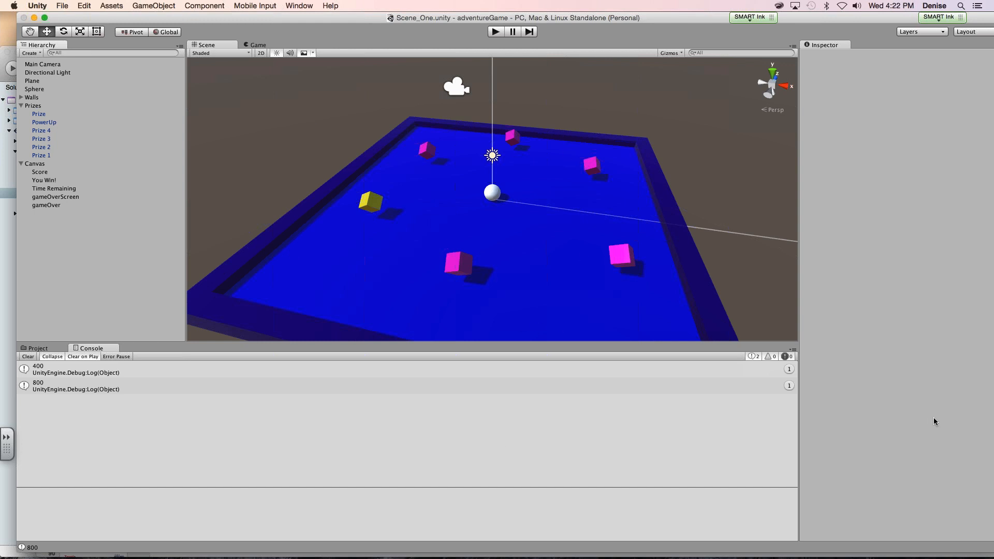
pyautogui.click(972, 442)
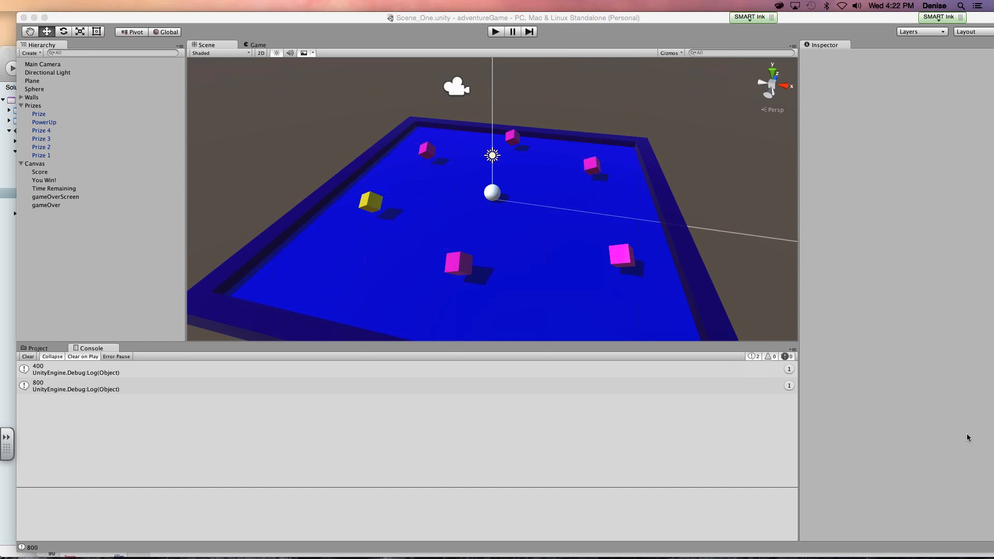
pyautogui.click(741, 260)
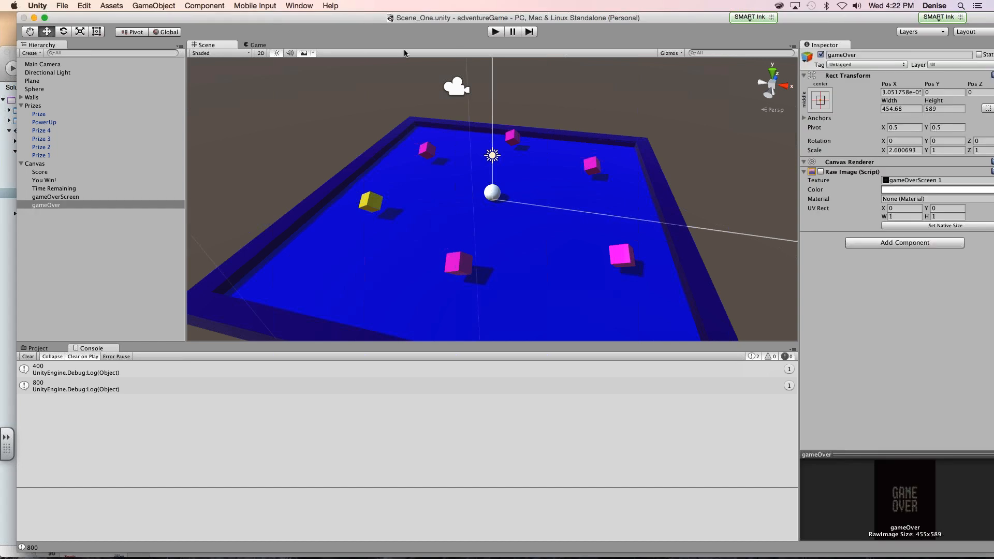
pyautogui.click(62, 6)
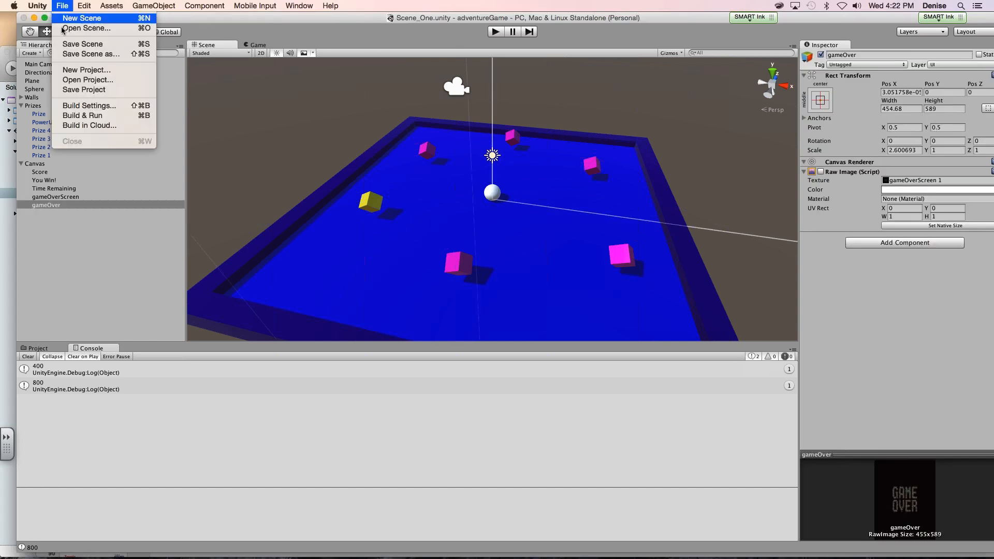
pyautogui.click(74, 54)
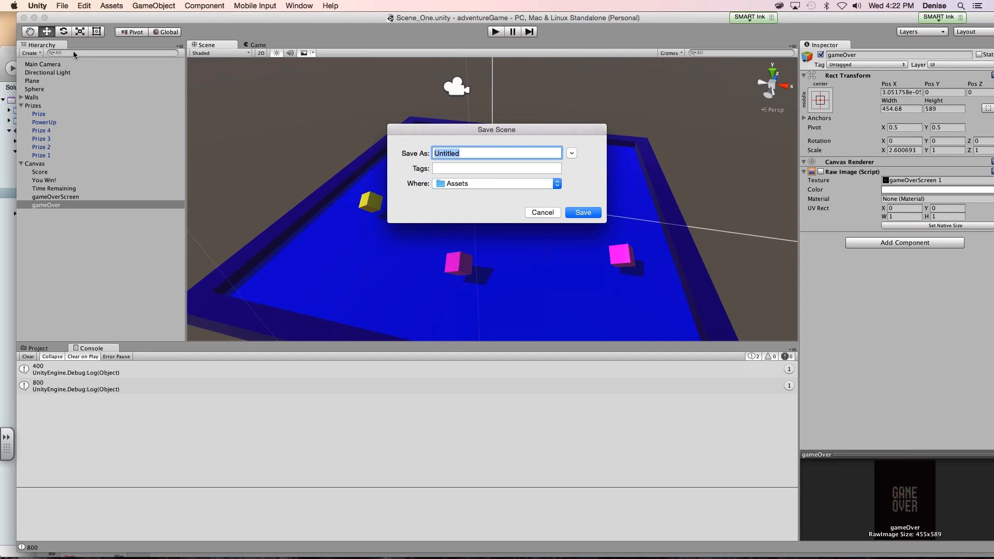
pyautogui.write('Scene_')
pyautogui.write('Three')
pyautogui.press('Return')
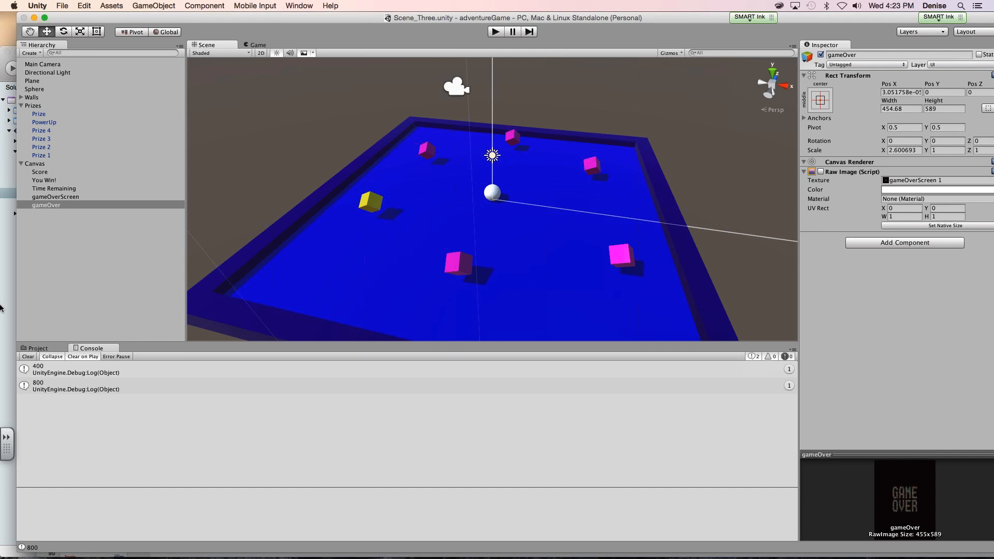
# - Show the project's Scripts folder and look through the asset options of the cubeRotate script
pyautogui.click(41, 349)
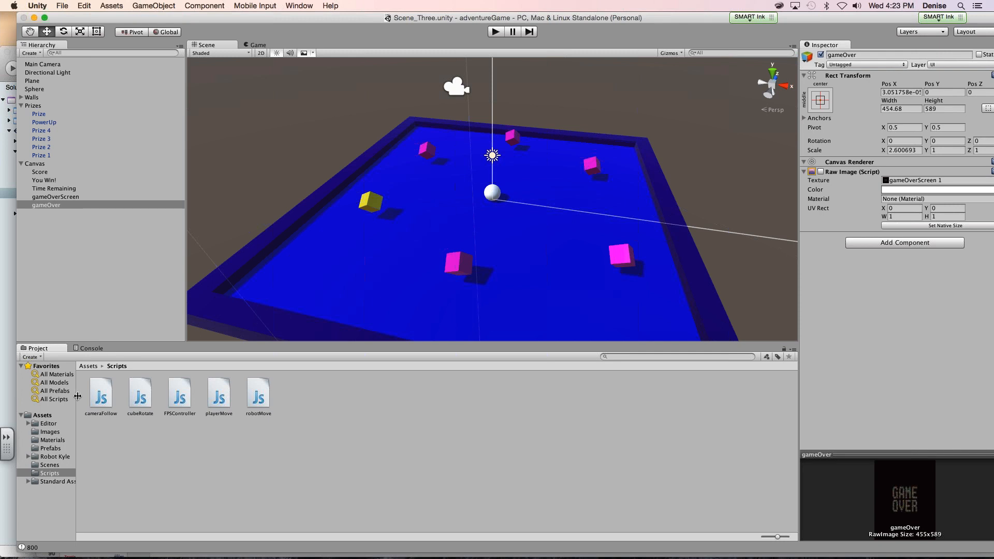
pyautogui.rightClick(138, 405)
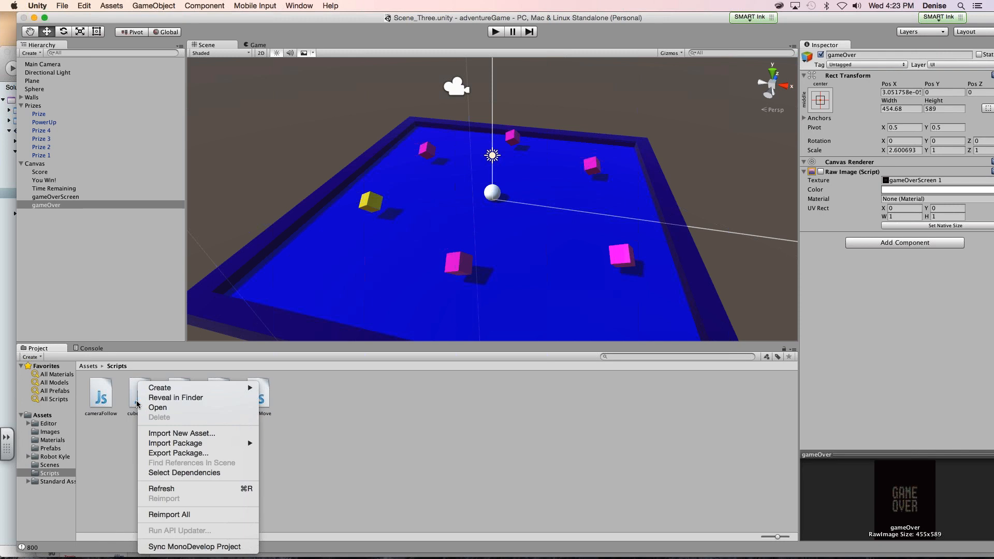
pyautogui.click(137, 405)
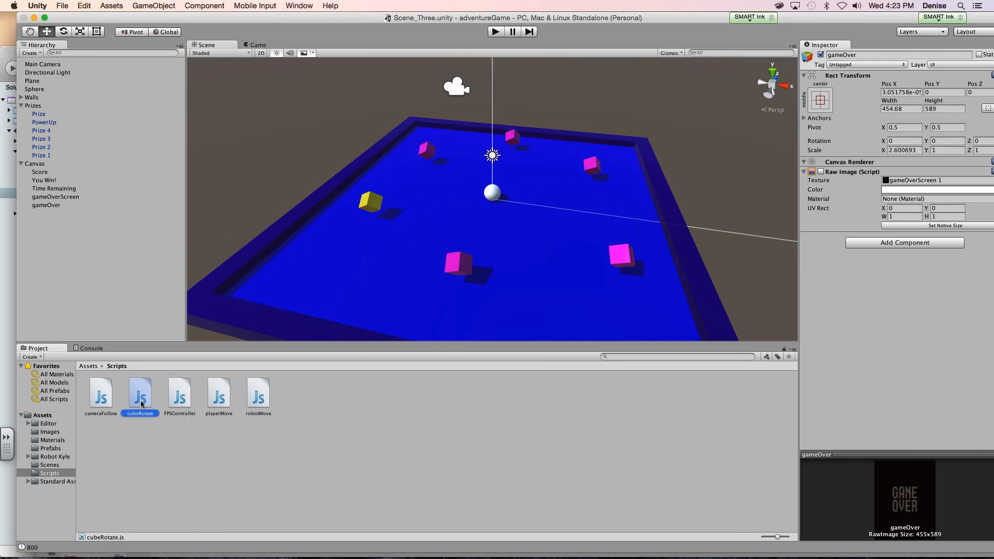
pyautogui.rightClick(141, 404)
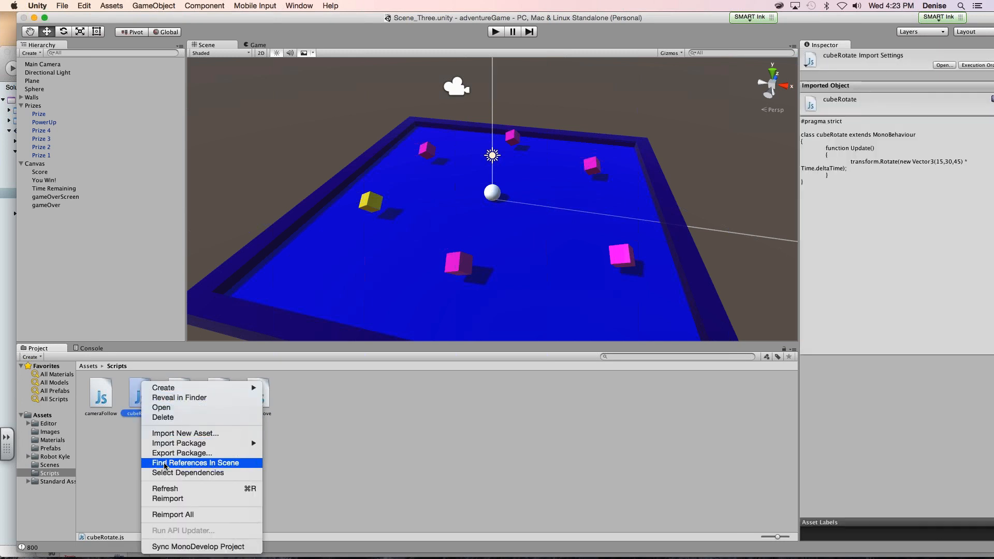
pyautogui.click(134, 441)
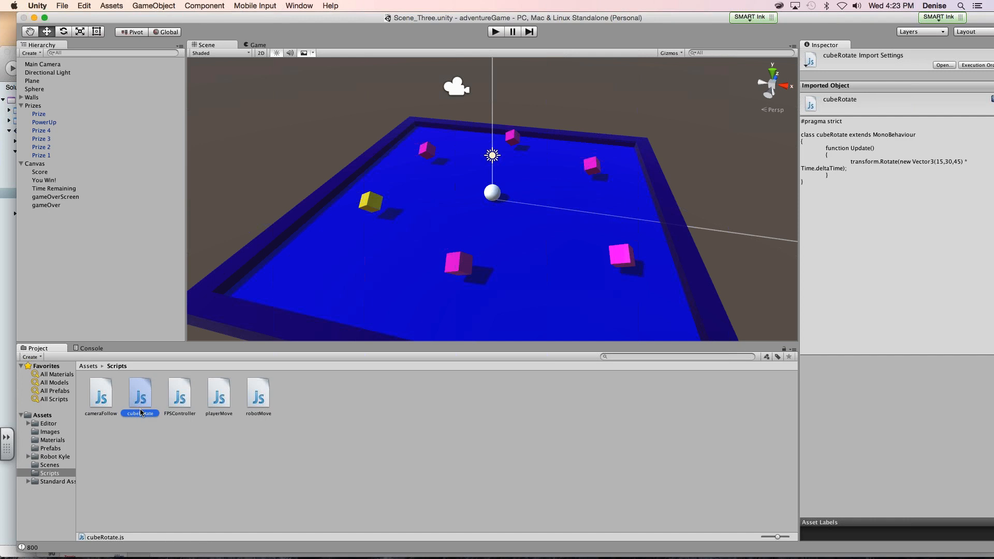
# - Delete the Walls group from Scene_Three
pyautogui.click(124, 444)
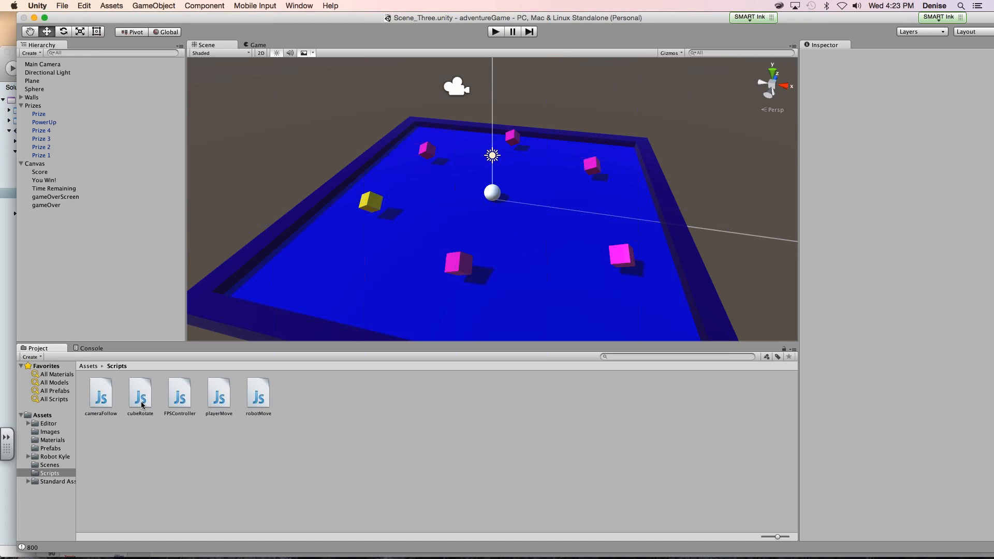
pyautogui.click(55, 197)
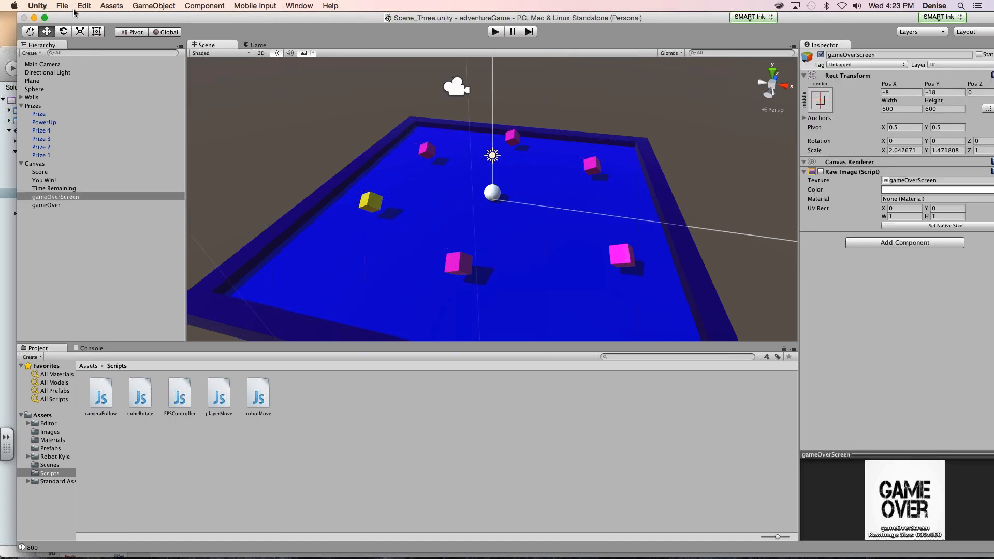
pyautogui.click(17, 164)
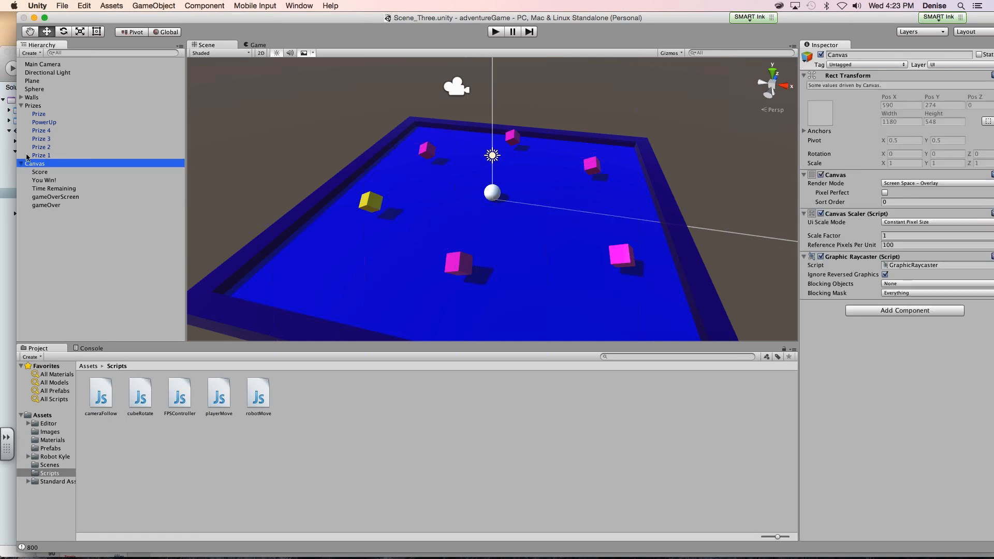
pyautogui.click(31, 98)
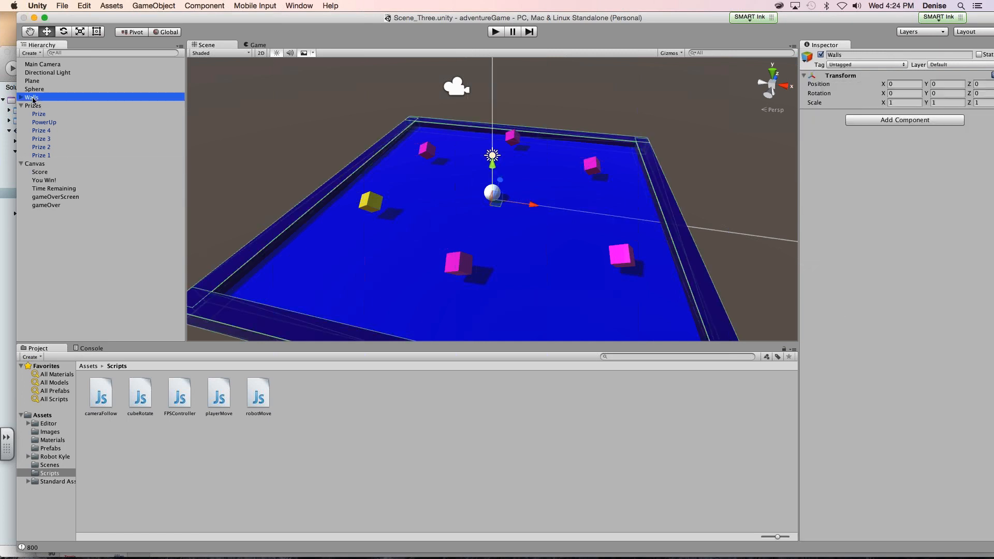
pyautogui.rightClick(31, 99)
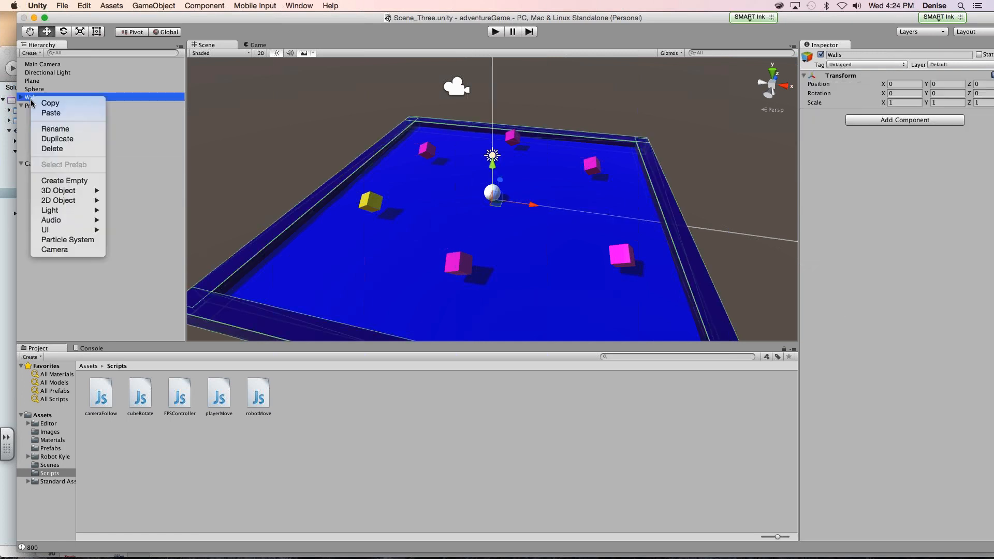
pyautogui.click(54, 149)
# - Delete the blue Plane from the scene
pyautogui.click(35, 99)
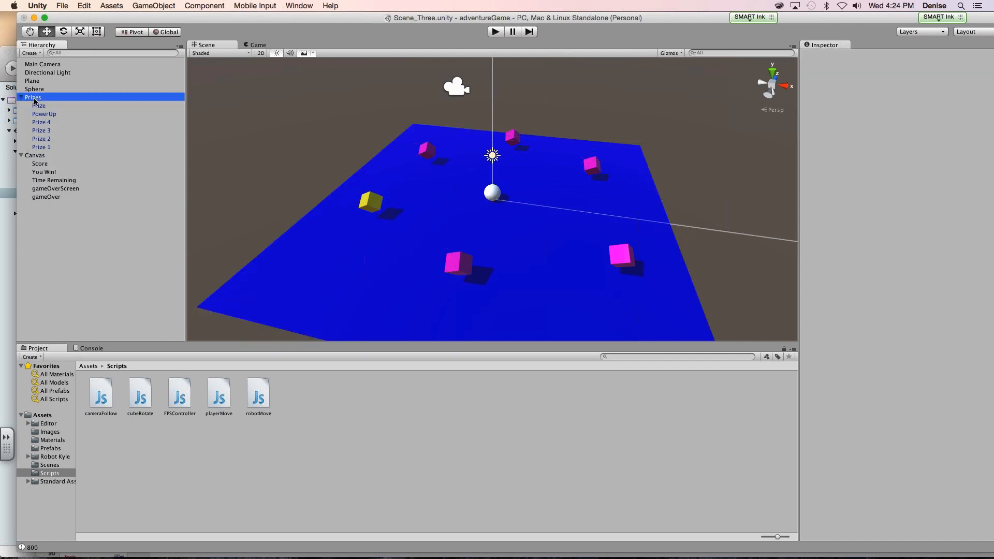
pyautogui.click(32, 82)
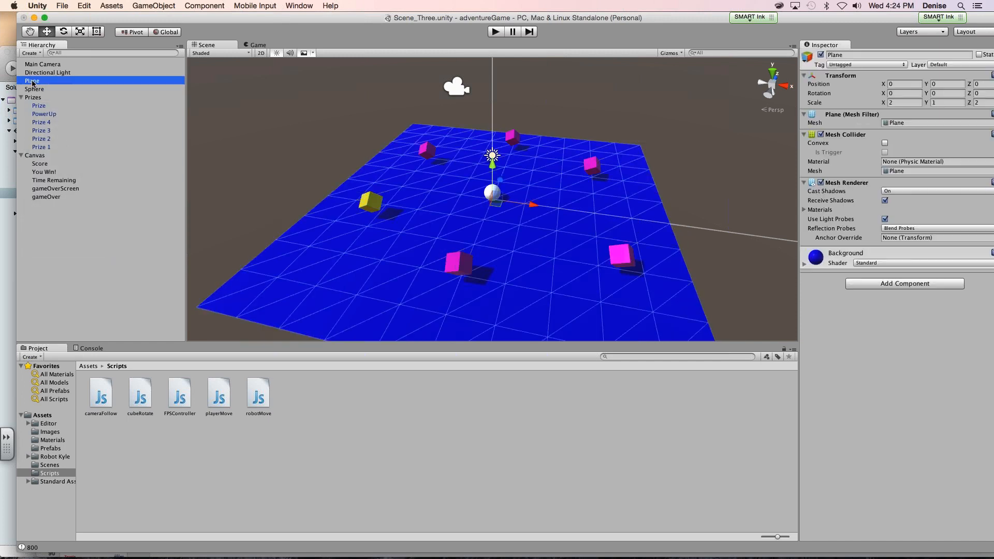
pyautogui.rightClick(32, 83)
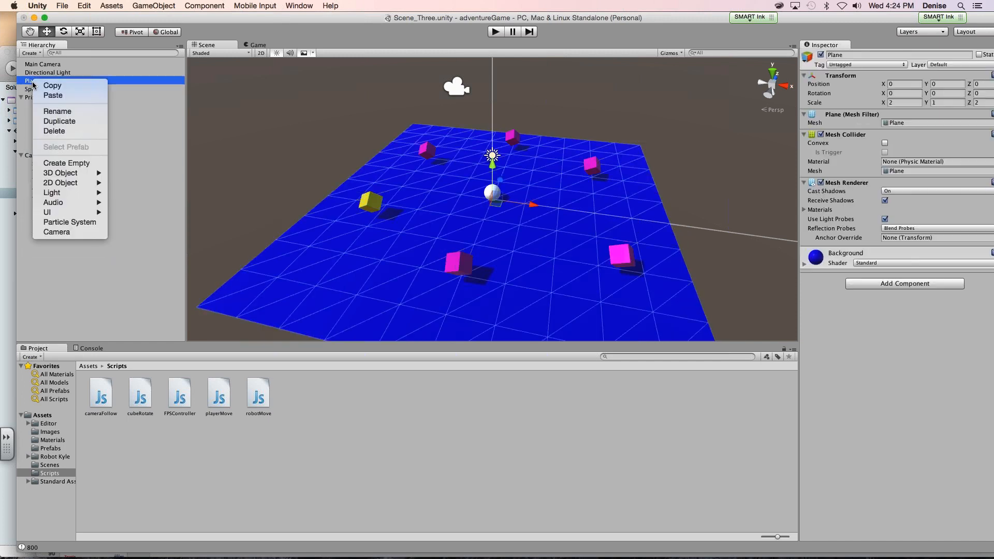
pyautogui.click(53, 132)
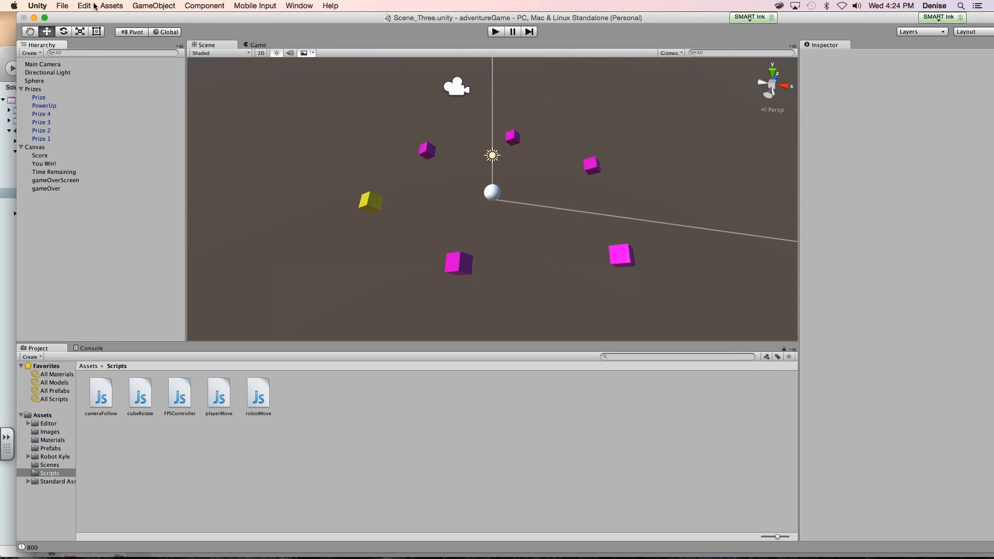
# - Collapse the Prizes group and add a 3D Terrain object to the scene
pyautogui.click(21, 89)
pyautogui.click(111, 5)
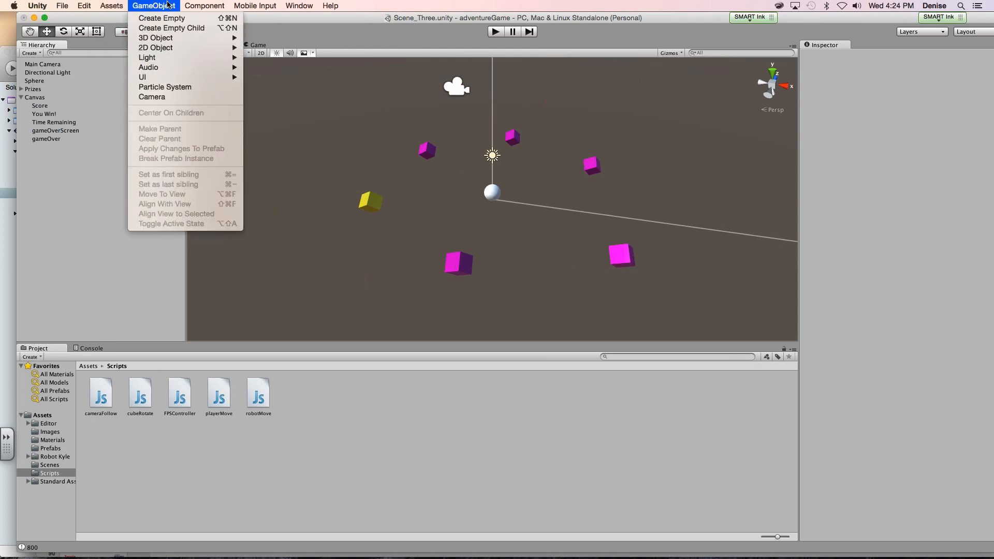
pyautogui.moveTo(170, 37)
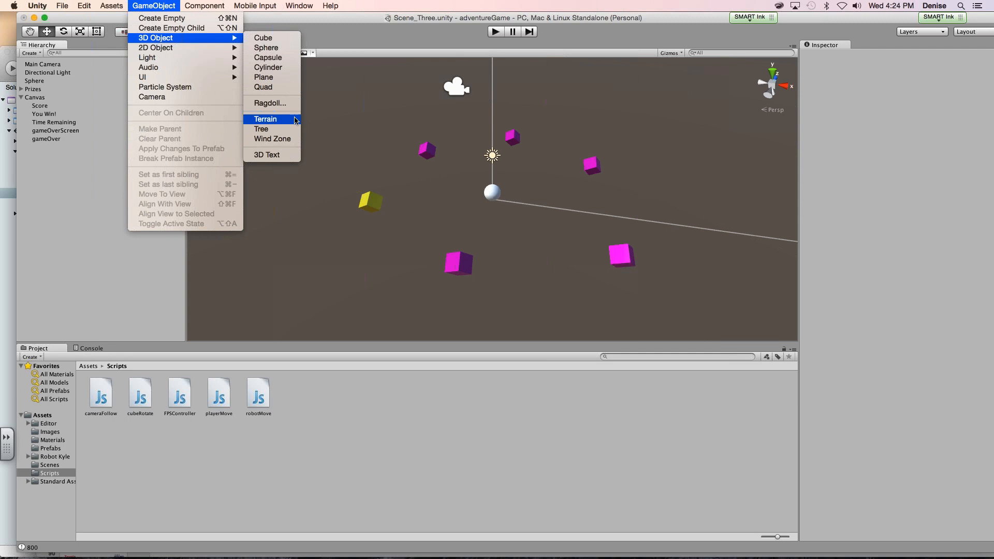
pyautogui.click(296, 120)
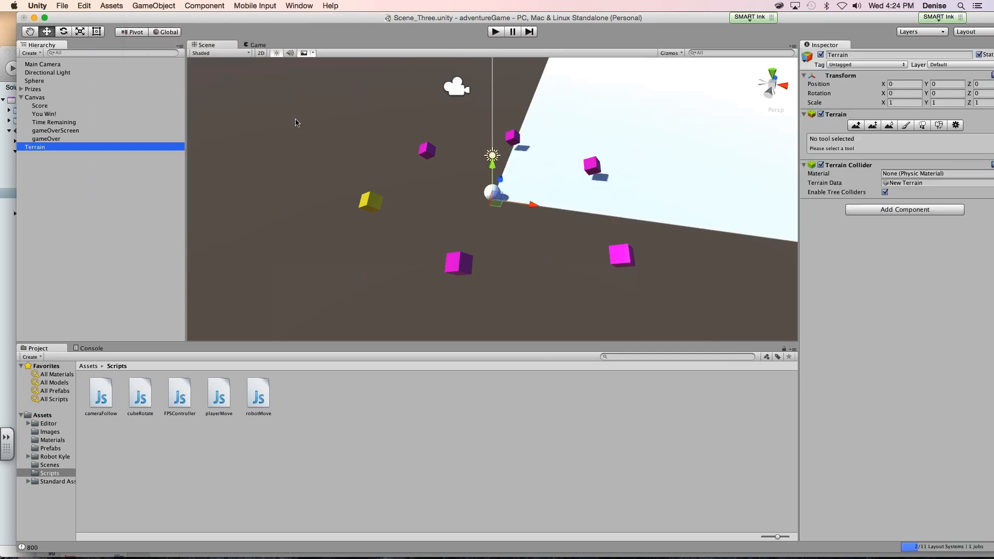
# - Collapse the Prizes and Canvas groups in the hierarchy and shift the Unity window so the whole Inspector is visible
pyautogui.scroll(1, 325, 143)
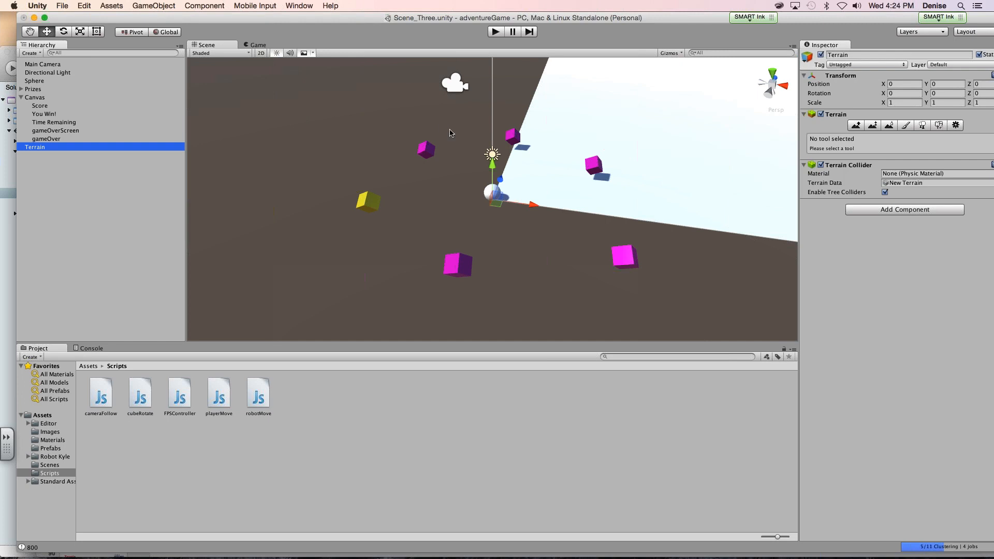
pyautogui.moveTo(347, 93); pyautogui.dragTo(653, 294)
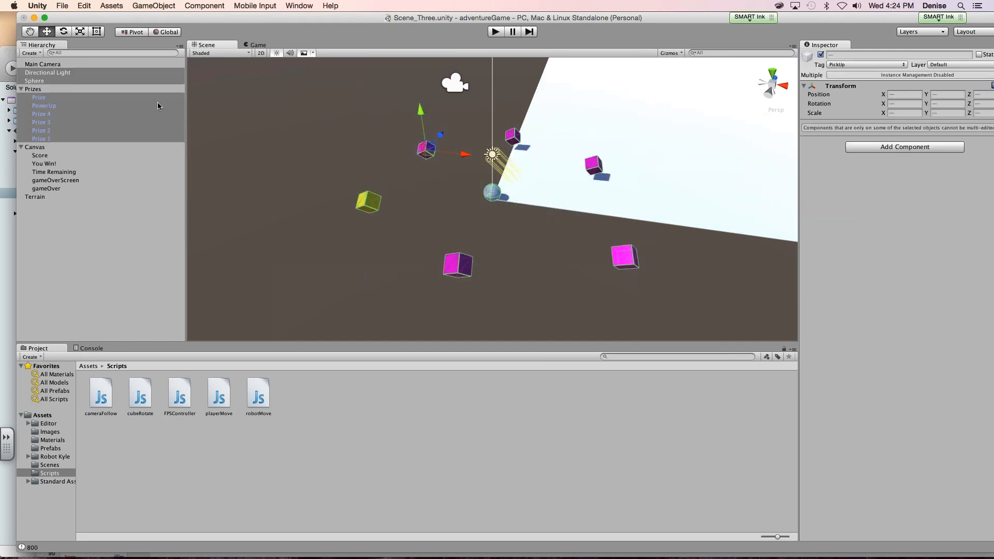
pyautogui.click(21, 89)
pyautogui.click(334, 136)
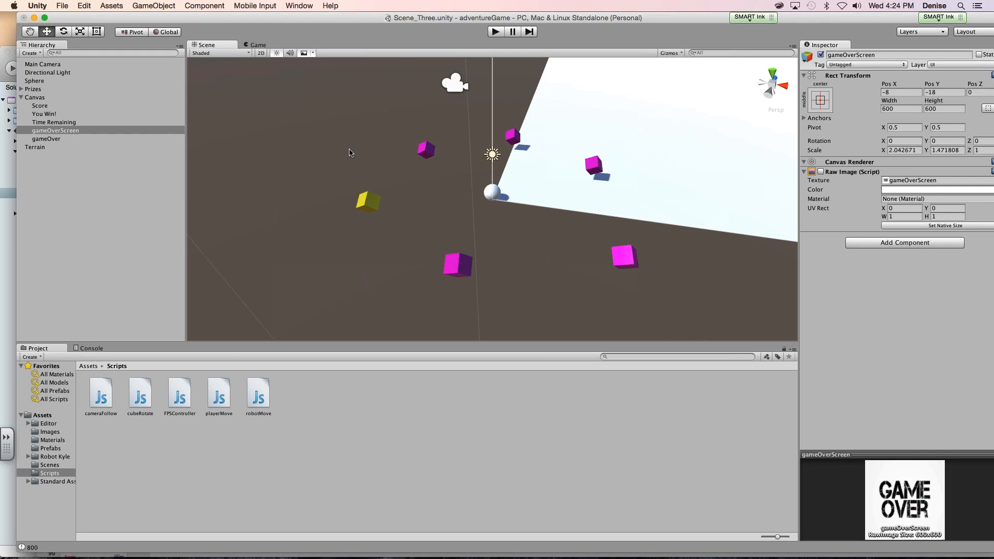
pyautogui.scroll(2, 354, 156)
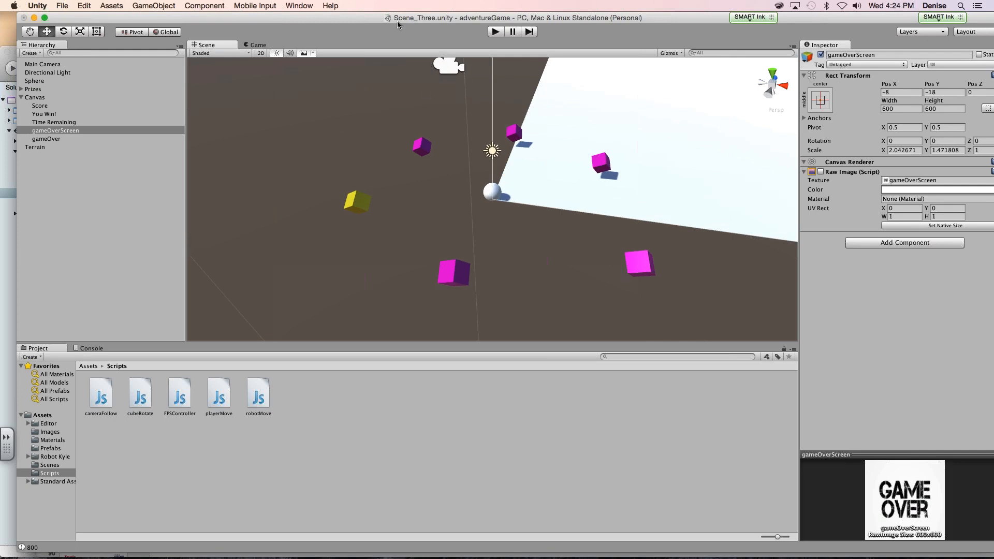
pyautogui.moveTo(374, 21); pyautogui.dragTo(344, 21)
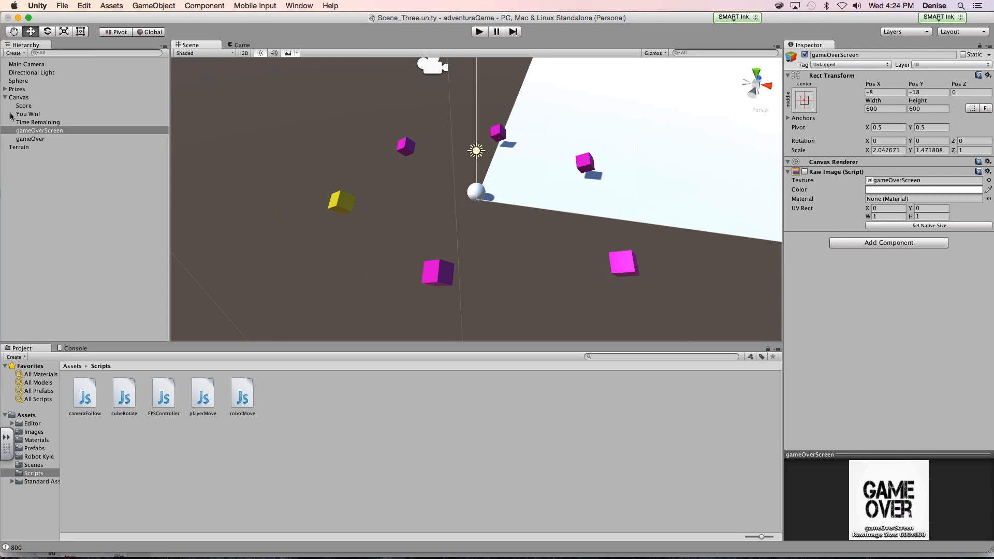
pyautogui.click(5, 97)
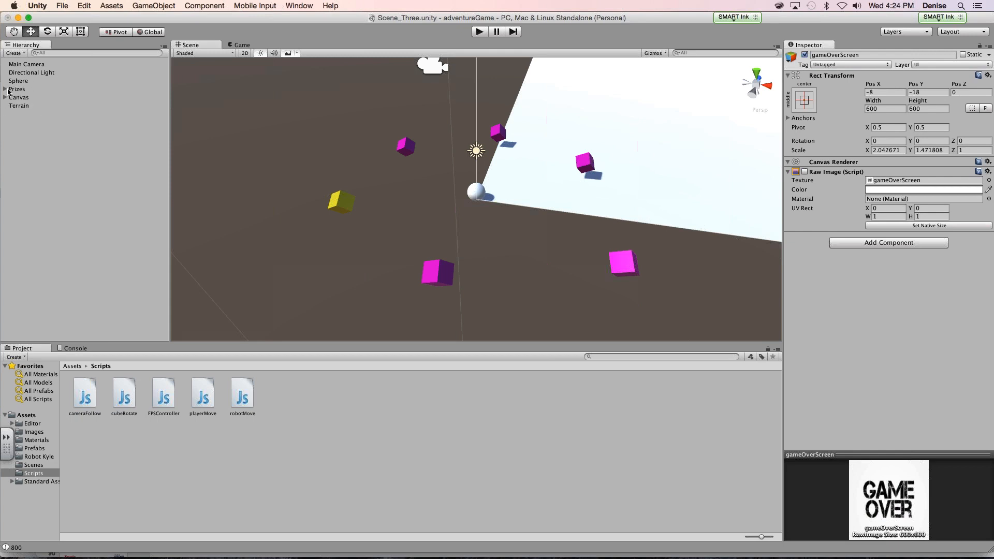
# - Frame the new Terrain in the scene view and examine it from several angles and distances
pyautogui.doubleClick(23, 106)
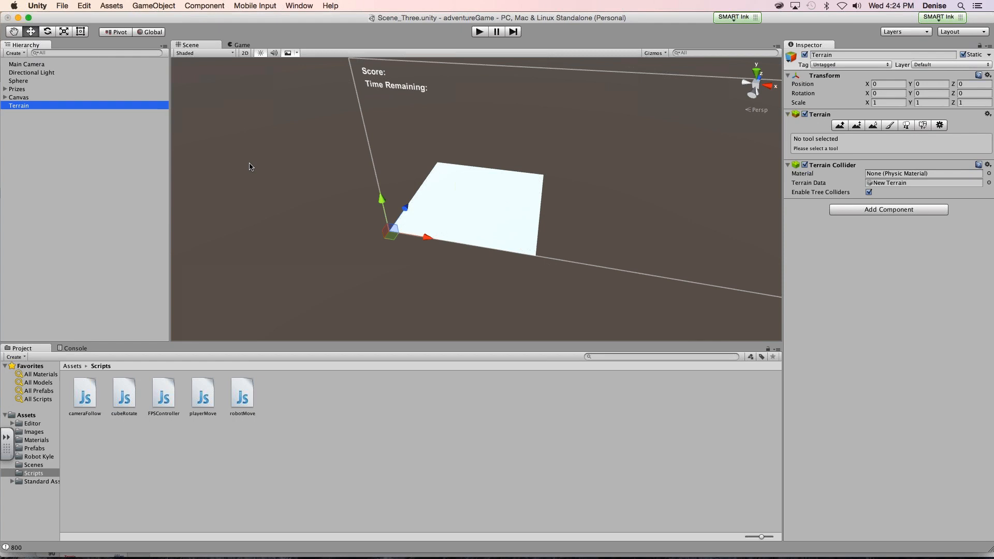
pyautogui.scroll(5, 445, 225)
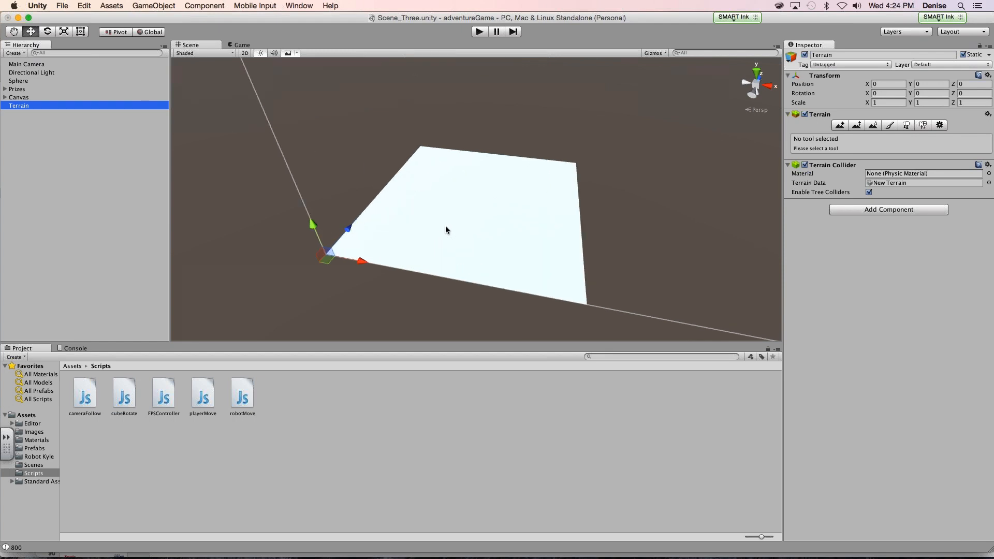
pyautogui.keyDown('alt'); pyautogui.moveTo(446, 228); pyautogui.dragTo(415, 223); pyautogui.keyUp('alt')
pyautogui.press('Right')
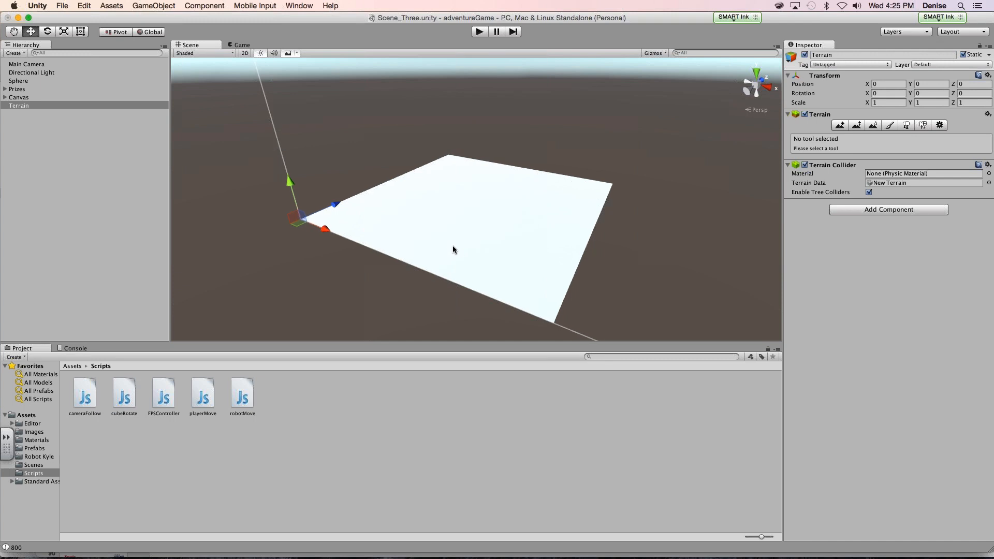
pyautogui.press('Right')
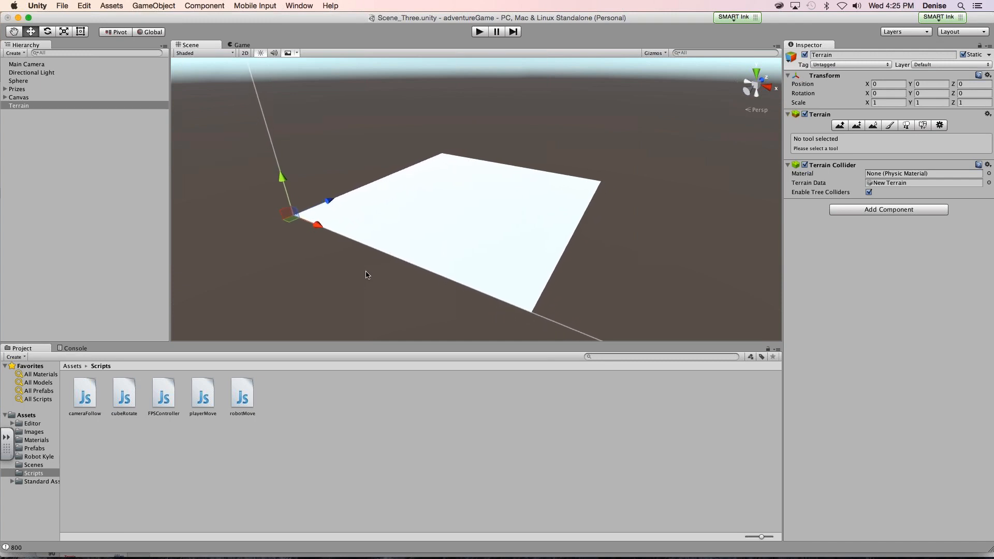
pyautogui.keyDown('alt'); pyautogui.moveTo(366, 275); pyautogui.dragTo(403, 301); pyautogui.keyUp('alt')
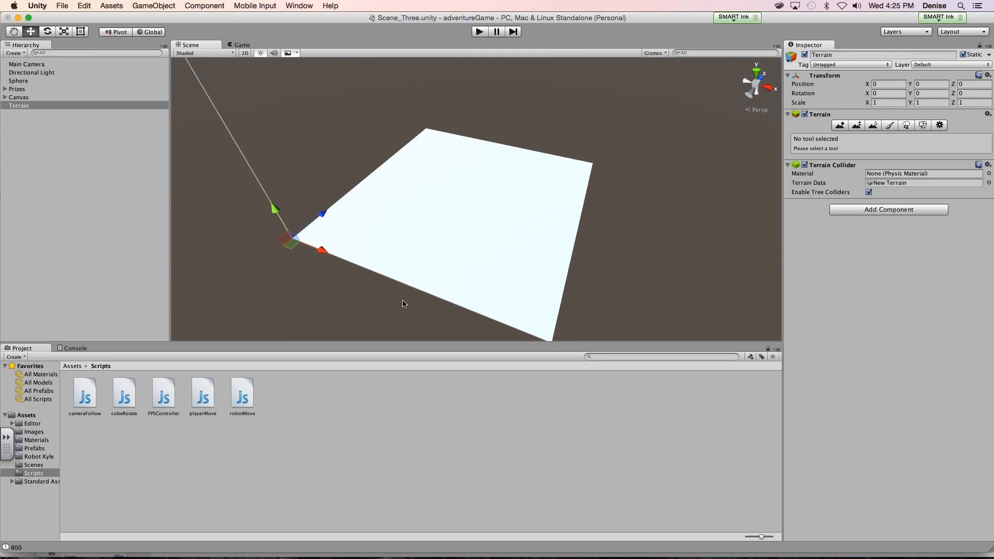
pyautogui.press('Down')
pyautogui.press('Right')
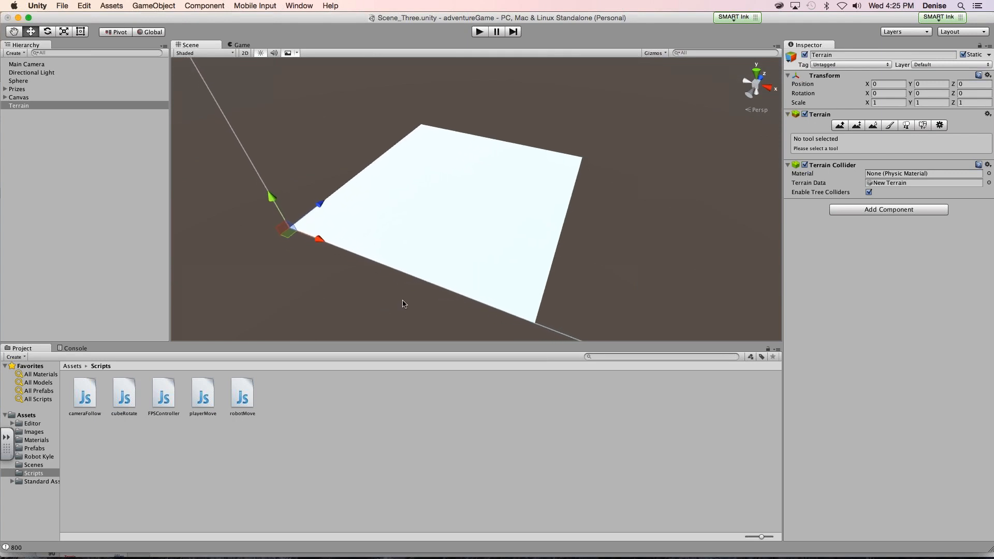
pyautogui.scroll(4, 431, 274)
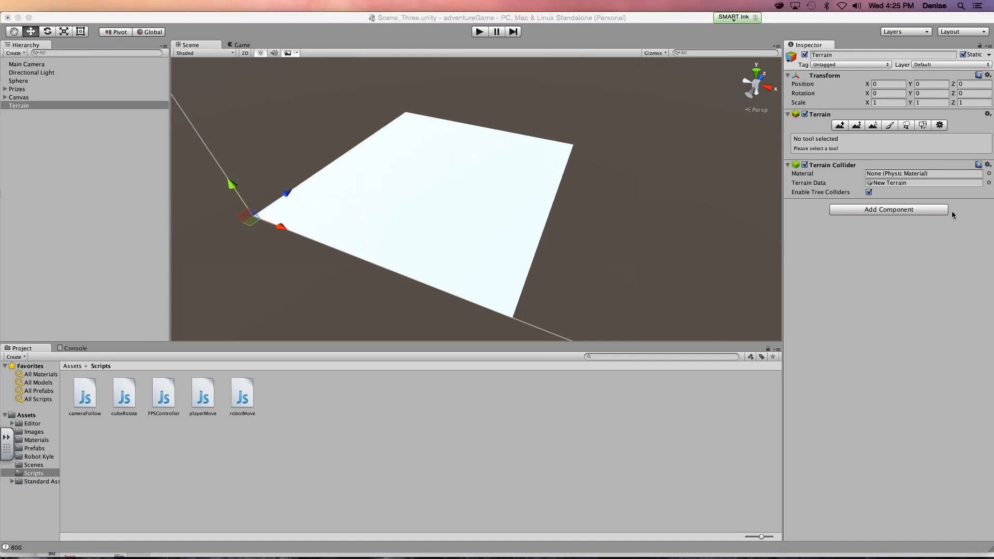
pyautogui.click(943, 223)
pyautogui.click(936, 247)
pyautogui.click(797, 238)
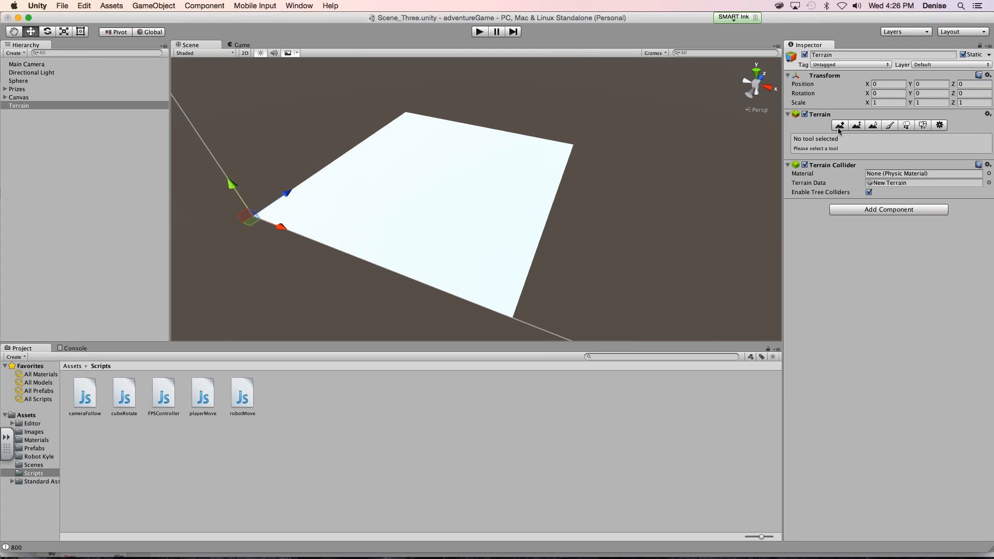
# - Shift the Unity window aside, activate the Raise / Lower Terrain tool and paint a first stroke across the middle of the terrain
pyautogui.moveTo(834, 21); pyautogui.dragTo(701, 21)
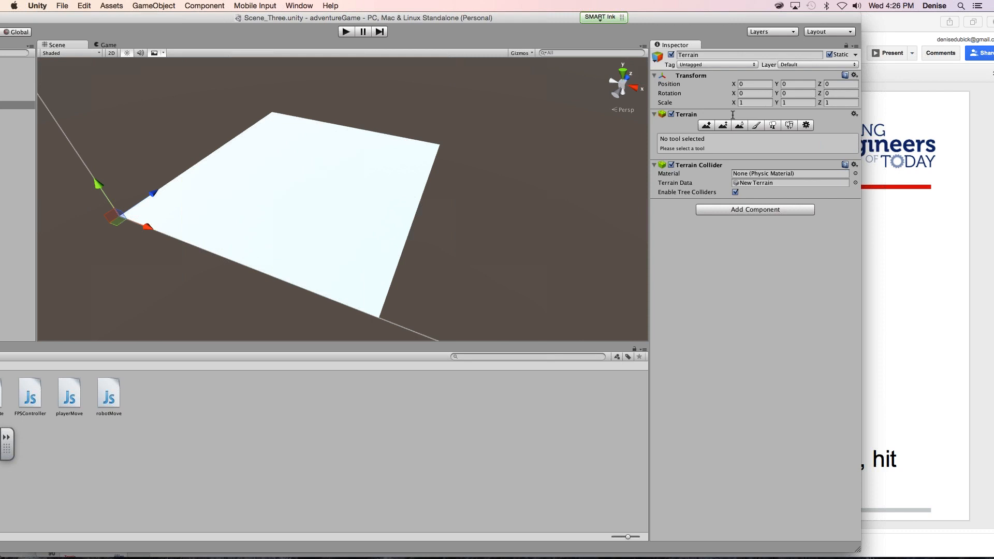
pyautogui.click(706, 126)
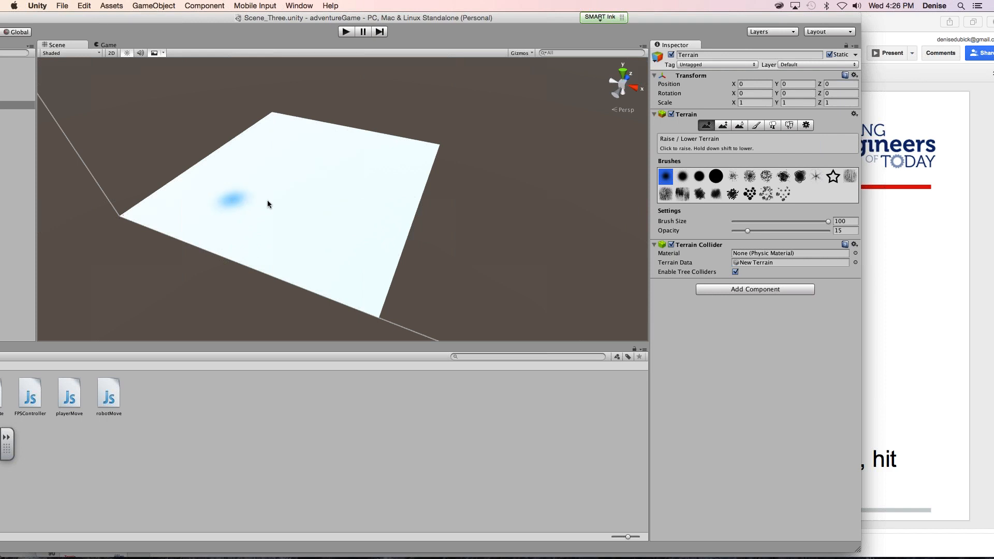
pyautogui.moveTo(339, 225)
pyautogui.mouseDown()
pyautogui.moveTo(337, 168)
pyautogui.moveTo(231, 187)
pyautogui.moveTo(309, 225)
pyautogui.moveTo(263, 182)
pyautogui.moveTo(335, 199)
pyautogui.moveTo(242, 200)
pyautogui.moveTo(284, 173)
pyautogui.moveTo(277, 211)
pyautogui.moveTo(301, 187)
pyautogui.mouseUp()
# - Set the brush opacity to 87 and raise hills across the terrain, building a tall peak near its centre
pyautogui.moveTo(747, 230); pyautogui.dragTo(816, 231)
pyautogui.moveTo(422, 166); pyautogui.dragTo(249, 157)
pyautogui.moveTo(360, 197)
pyautogui.mouseDown()
pyautogui.moveTo(241, 146)
pyautogui.moveTo(397, 137)
pyautogui.moveTo(421, 155)
pyautogui.mouseUp()
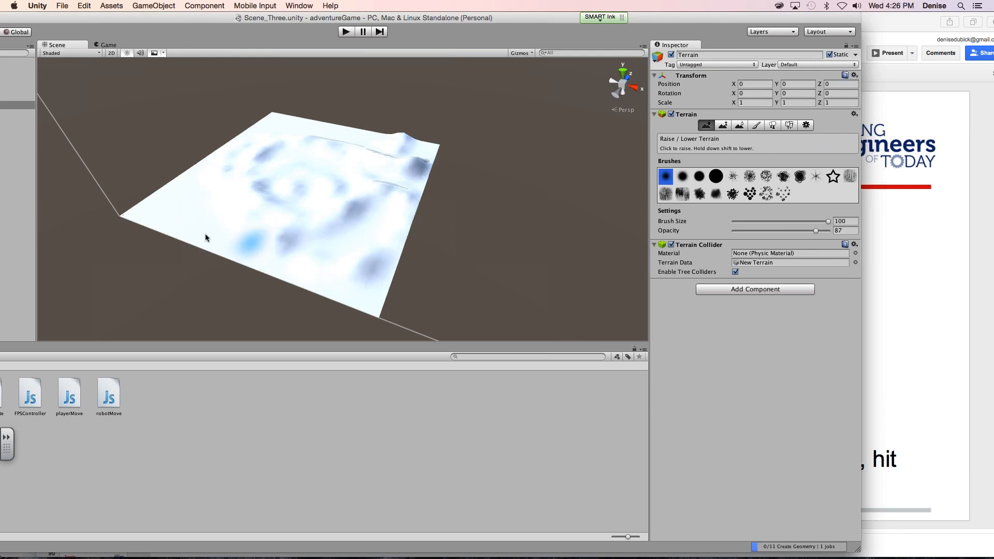
pyautogui.click(327, 226)
pyautogui.moveTo(327, 227)
pyautogui.mouseDown()
pyautogui.moveTo(358, 219)
pyautogui.moveTo(341, 185)
pyautogui.moveTo(349, 199)
pyautogui.moveTo(323, 254)
pyautogui.moveTo(280, 259)
pyautogui.moveTo(344, 277)
pyautogui.moveTo(305, 243)
pyautogui.moveTo(332, 185)
pyautogui.moveTo(298, 186)
pyautogui.moveTo(315, 219)
pyautogui.mouseUp()
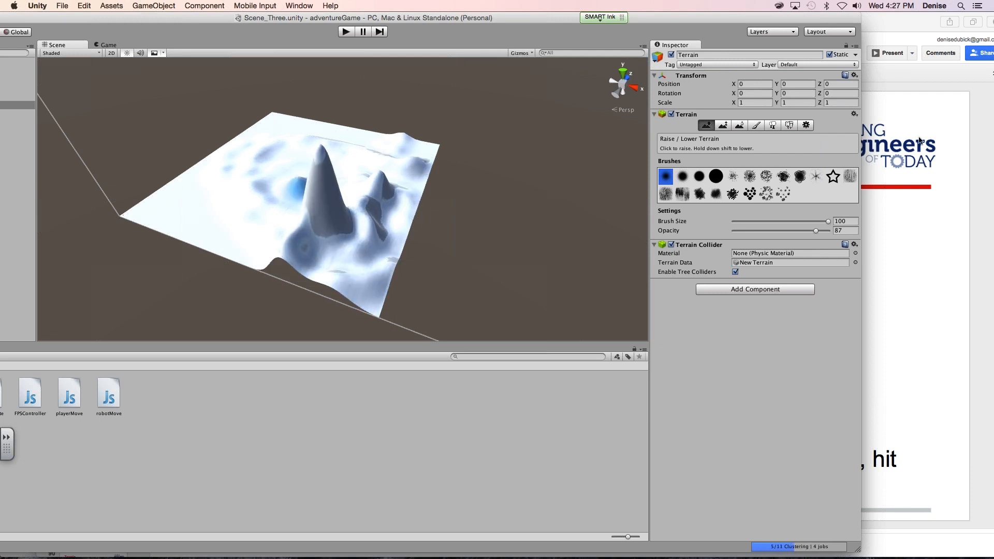
# - Reduce the brush opacity to 13 and paint gentle bumps over the terrain's flatter side
pyautogui.click(740, 231)
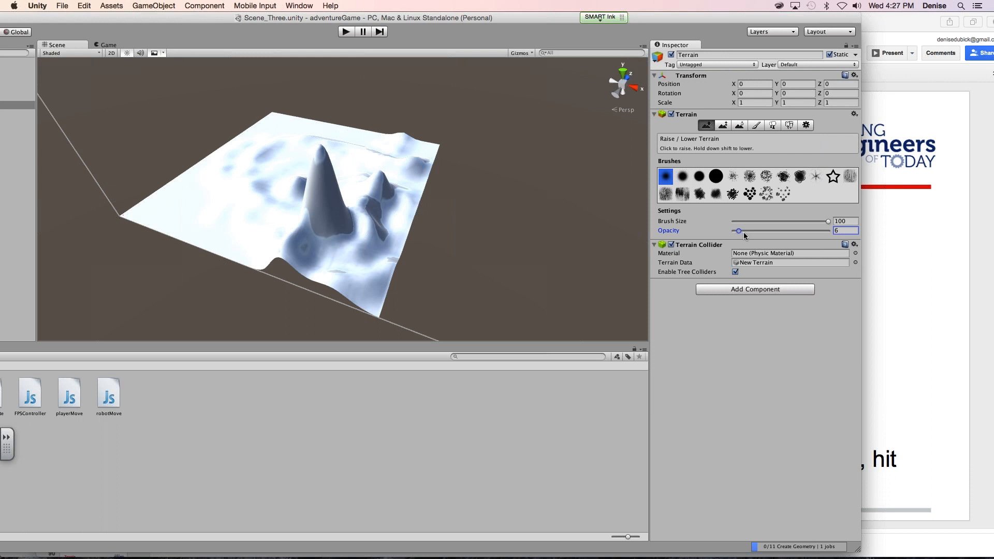
pyautogui.click(745, 232)
pyautogui.moveTo(211, 173)
pyautogui.mouseDown()
pyautogui.moveTo(231, 202)
pyautogui.moveTo(197, 238)
pyautogui.mouseUp()
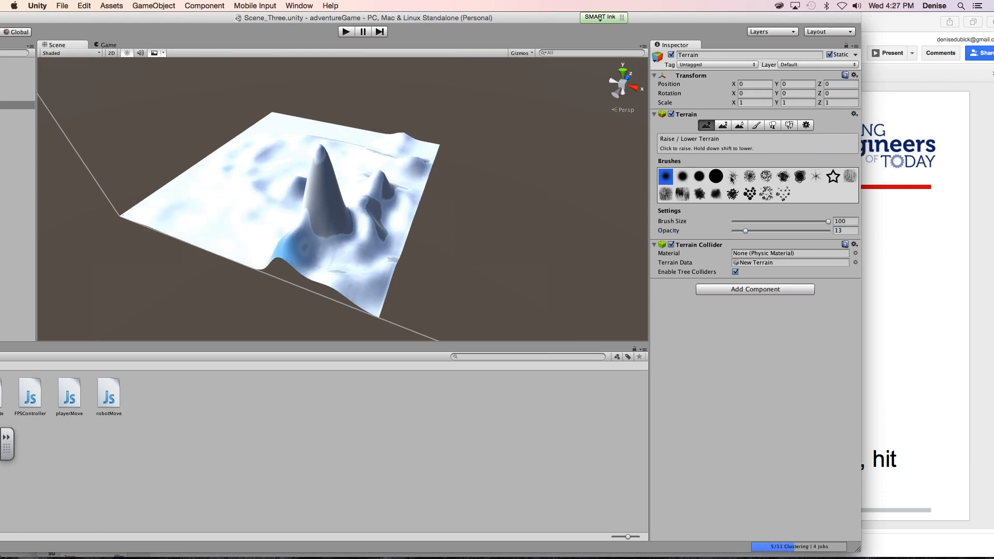
# - Roughen the terrain surface with the square textured brush, and lower the tall central peak with the third round brush
pyautogui.click(850, 176)
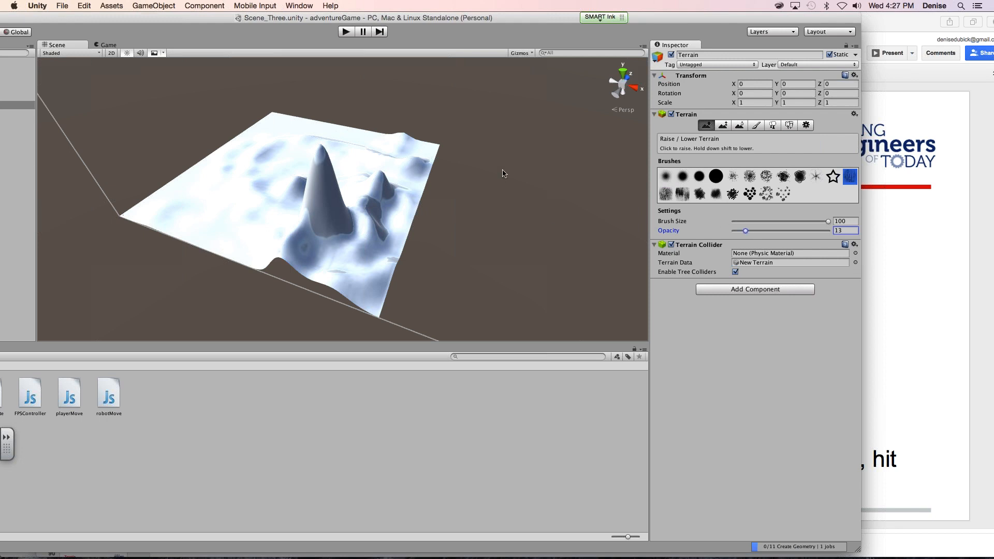
pyautogui.moveTo(271, 136)
pyautogui.mouseDown()
pyautogui.moveTo(204, 164)
pyautogui.moveTo(197, 213)
pyautogui.moveTo(146, 219)
pyautogui.moveTo(277, 254)
pyautogui.moveTo(363, 220)
pyautogui.moveTo(409, 169)
pyautogui.moveTo(280, 153)
pyautogui.moveTo(273, 225)
pyautogui.mouseUp()
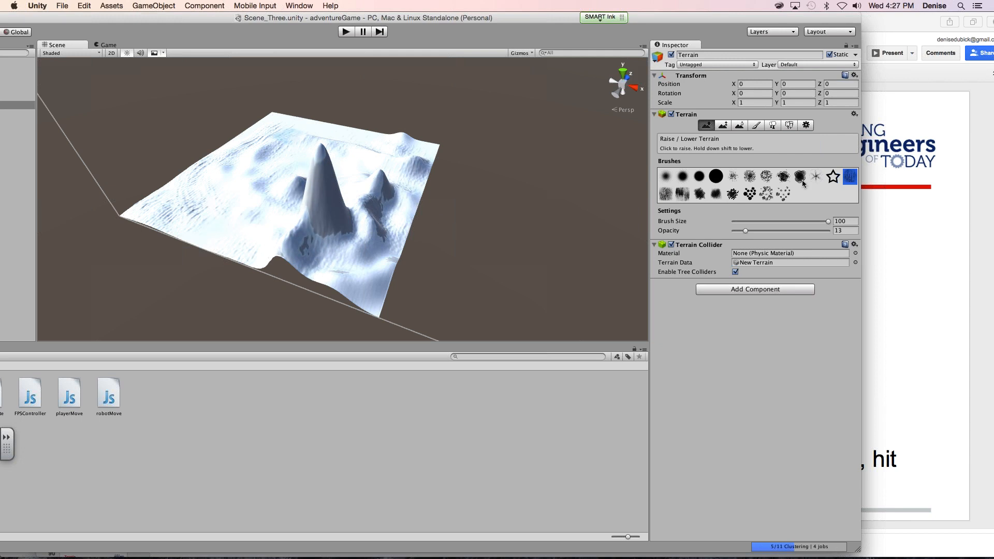
pyautogui.click(699, 176)
pyautogui.moveTo(318, 211)
pyautogui.keyDown('shift'); pyautogui.mouseDown()
pyautogui.moveTo(329, 222)
pyautogui.moveTo(320, 222)
pyautogui.moveTo(322, 198)
pyautogui.mouseUp(); pyautogui.keyUp('shift')
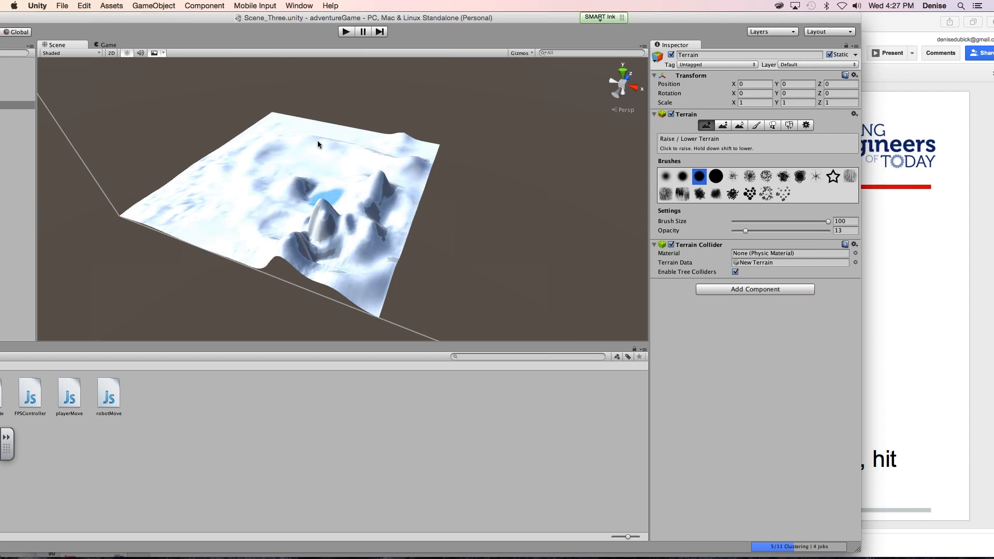
# - Raise more gentle hills along the terrain's edges and around the peaks, using the third and then the first round brush at opacity 13
pyautogui.keyDown('shift'); pyautogui.moveTo(282, 140); pyautogui.dragTo(275, 139); pyautogui.keyUp('shift')
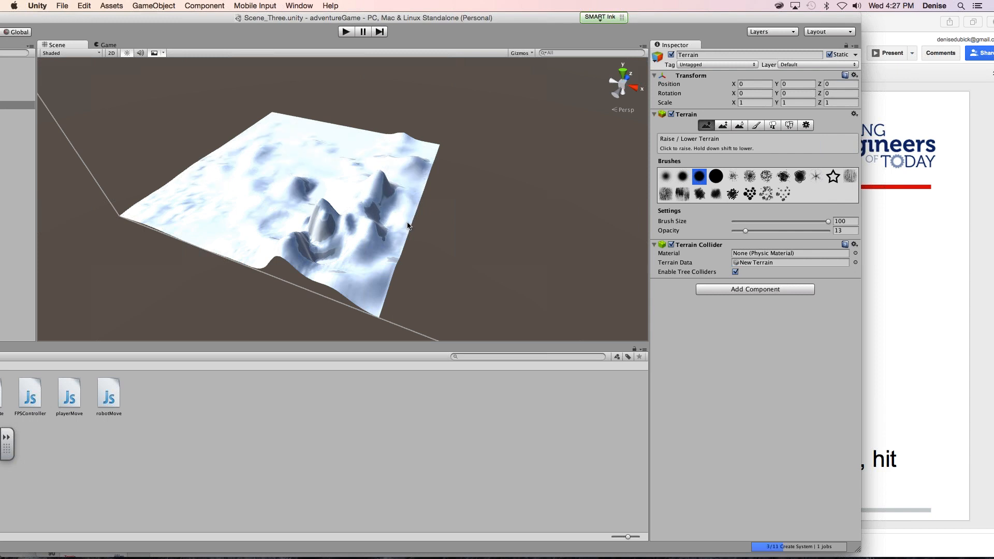
pyautogui.moveTo(399, 233)
pyautogui.keyDown('alt'); pyautogui.mouseDown()
pyautogui.moveTo(437, 237)
pyautogui.moveTo(585, 170)
pyautogui.moveTo(566, 147)
pyautogui.moveTo(466, 175)
pyautogui.moveTo(502, 169)
pyautogui.moveTo(520, 184)
pyautogui.moveTo(389, 224)
pyautogui.mouseUp(); pyautogui.keyUp('alt')
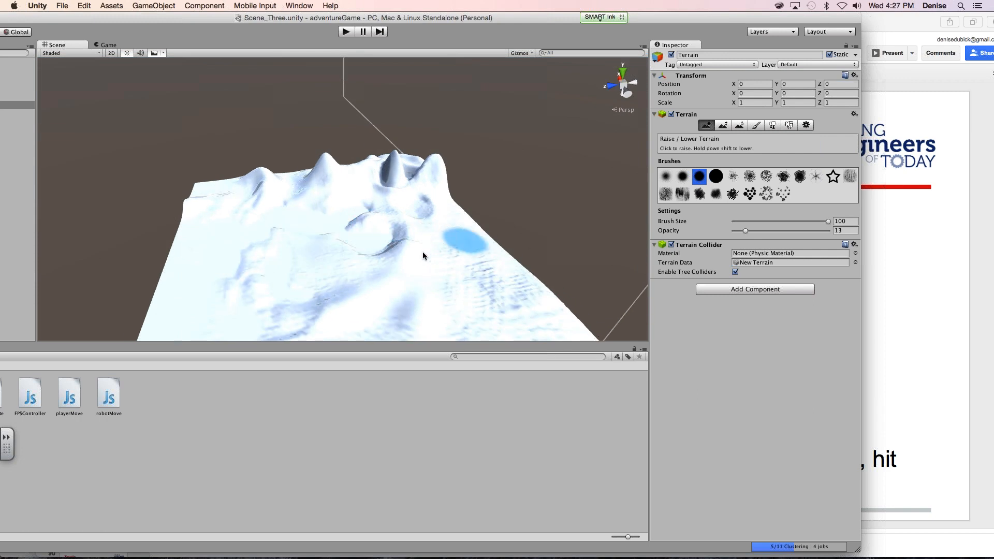
pyautogui.moveTo(421, 233)
pyautogui.keyDown('alt'); pyautogui.mouseDown()
pyautogui.moveTo(350, 224)
pyautogui.moveTo(384, 232)
pyautogui.moveTo(401, 217)
pyautogui.moveTo(557, 186)
pyautogui.moveTo(575, 219)
pyautogui.moveTo(625, 213)
pyautogui.moveTo(590, 222)
pyautogui.mouseUp(); pyautogui.keyUp('alt')
pyautogui.moveTo(312, 182)
pyautogui.keyDown('shift'); pyautogui.mouseDown()
pyautogui.moveTo(306, 172)
pyautogui.moveTo(326, 182)
pyautogui.moveTo(306, 176)
pyautogui.moveTo(300, 194)
pyautogui.mouseUp(); pyautogui.keyUp('shift')
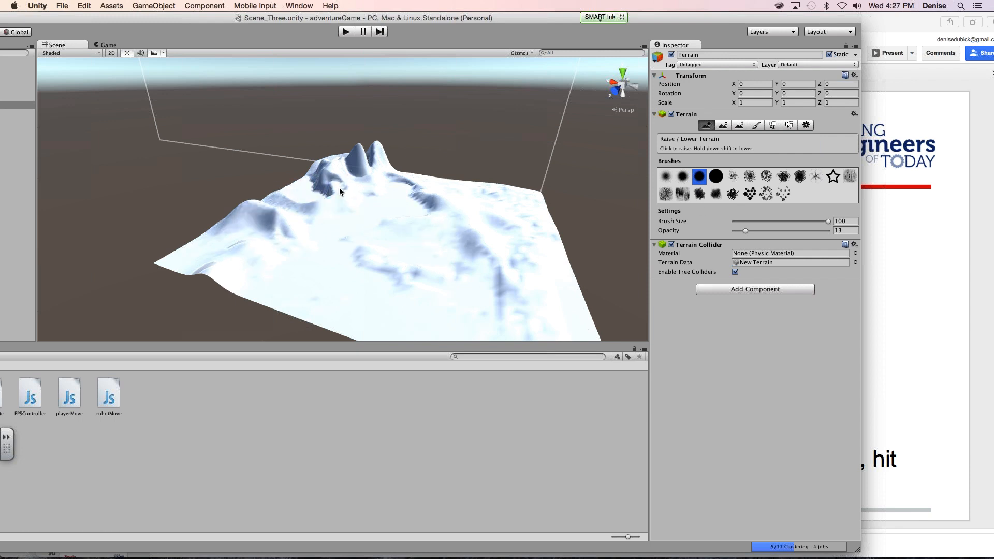
pyautogui.click(666, 176)
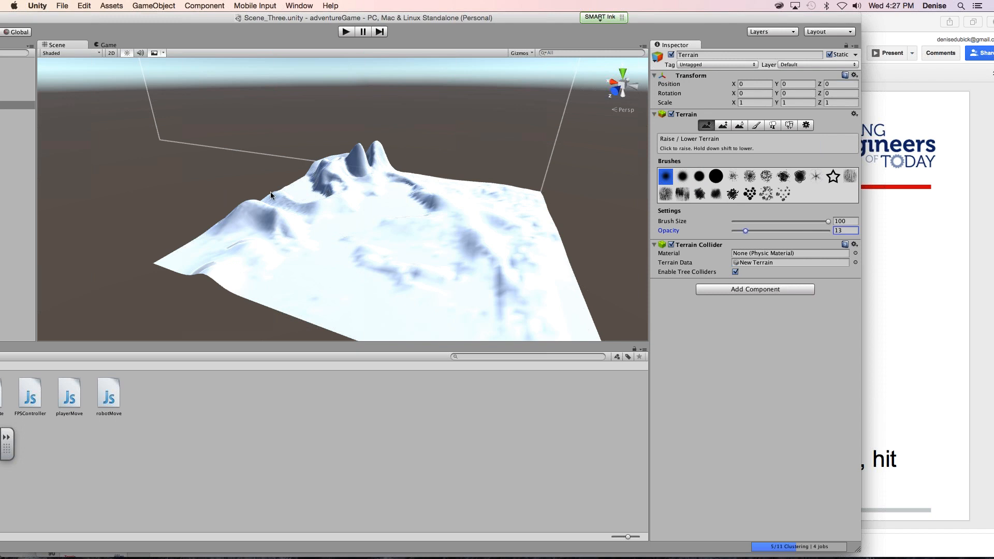
pyautogui.moveTo(303, 193)
pyautogui.mouseDown()
pyautogui.moveTo(317, 192)
pyautogui.moveTo(280, 180)
pyautogui.mouseUp()
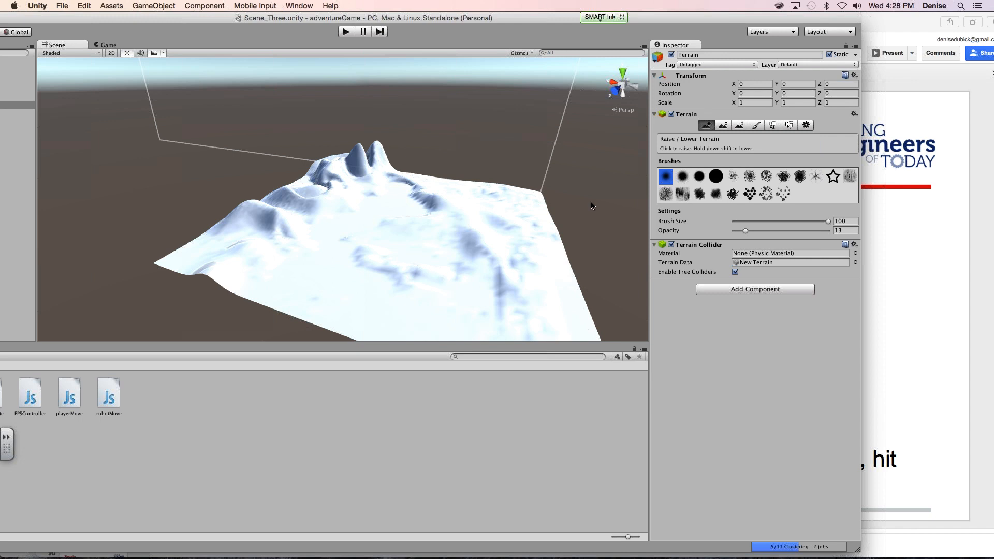
# - Roughen the flatter parts of the terrain with the square textured brush at opacity 13, and check the Environment package import slide
pyautogui.click(665, 194)
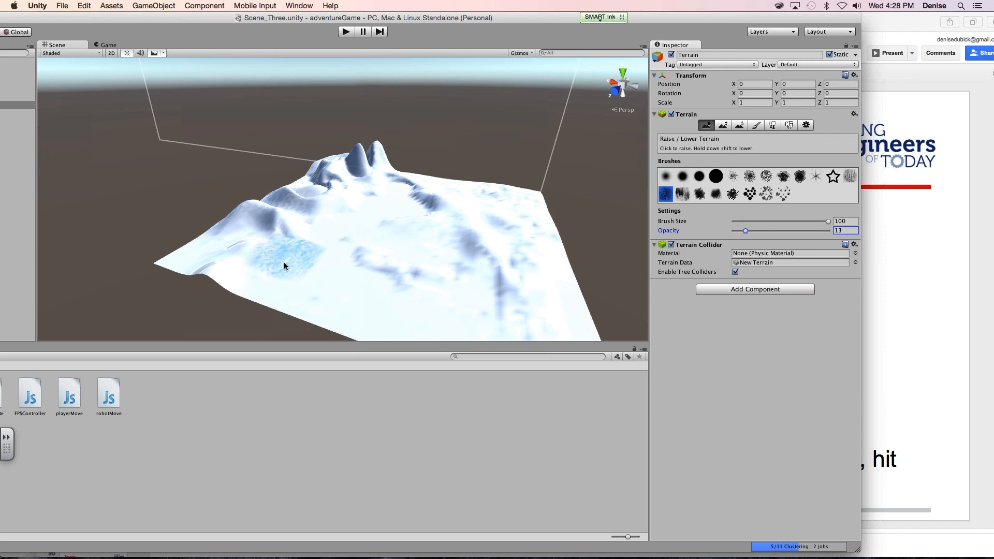
pyautogui.moveTo(283, 266)
pyautogui.mouseDown()
pyautogui.moveTo(473, 237)
pyautogui.moveTo(428, 315)
pyautogui.moveTo(229, 248)
pyautogui.moveTo(495, 186)
pyautogui.mouseUp()
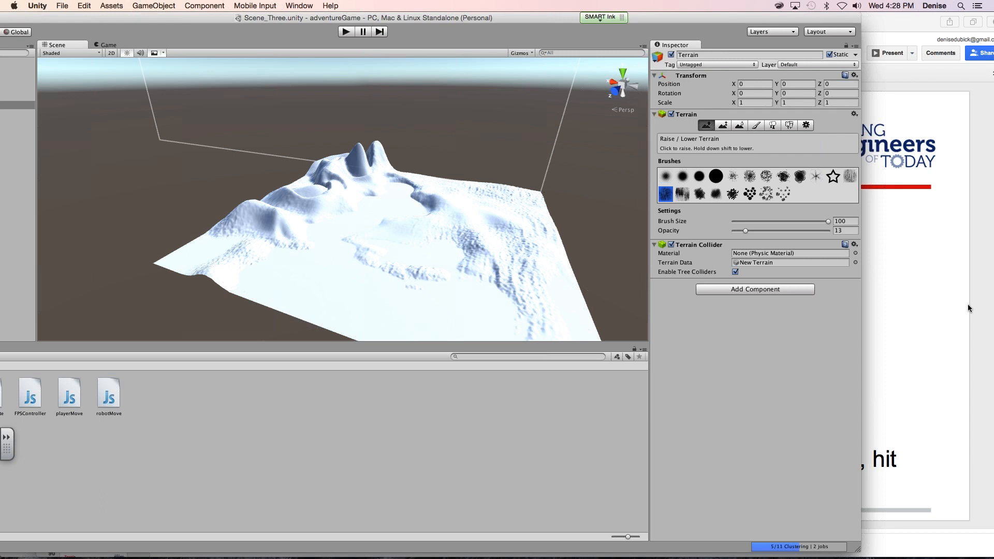
pyautogui.click(981, 140)
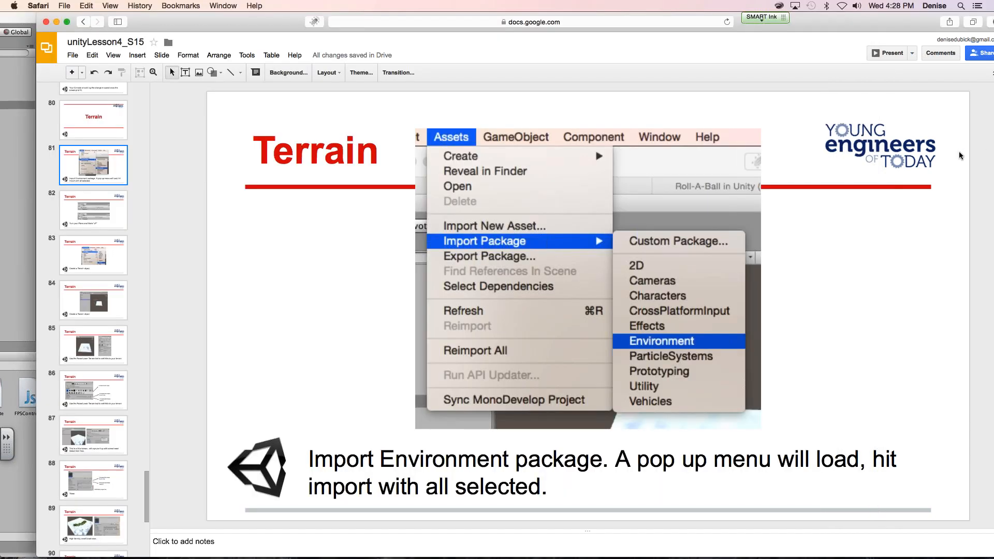
pyautogui.click(16, 370)
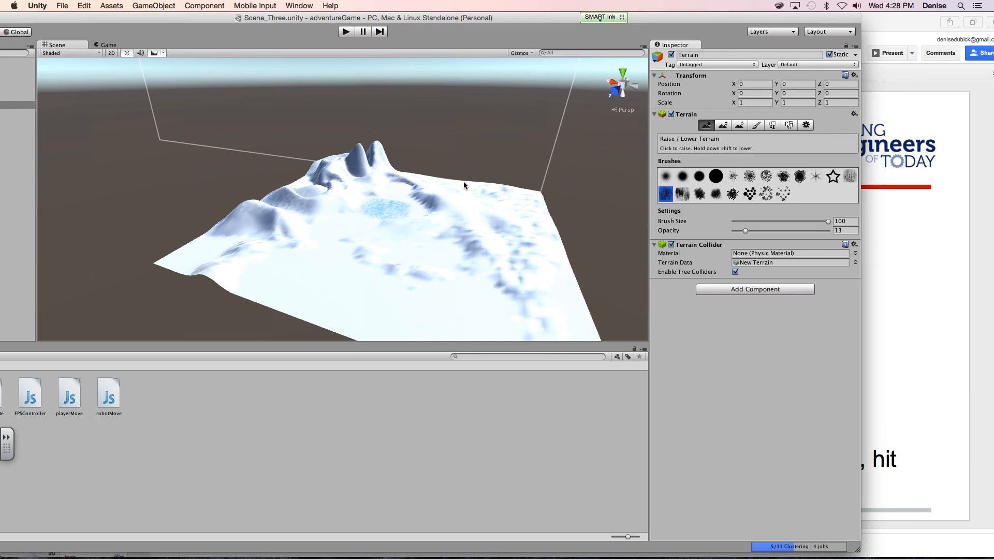
# - Try painting spikes across the flat foreground with the large-spots brush at opacity 80, and undo the strokes
pyautogui.click(732, 193)
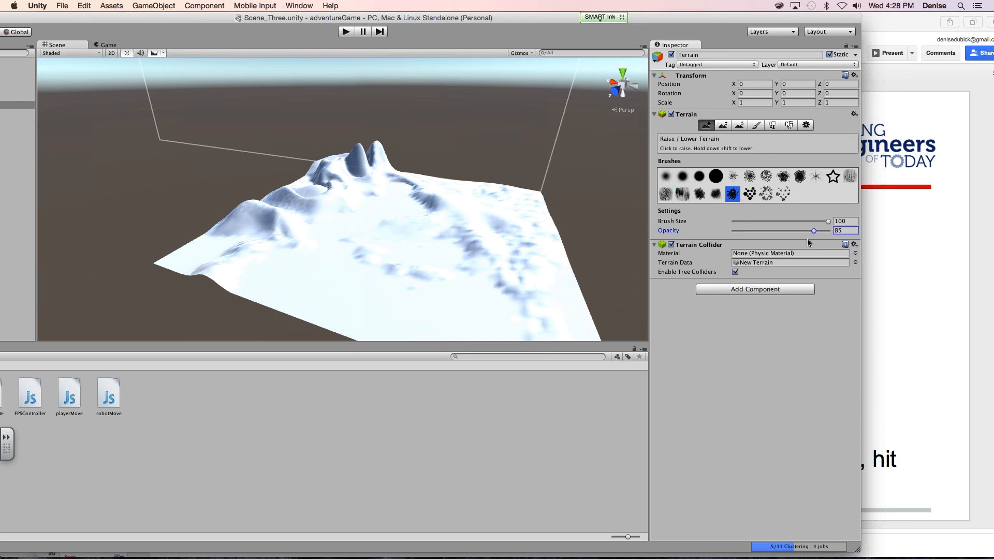
pyautogui.click(750, 193)
pyautogui.click(482, 324)
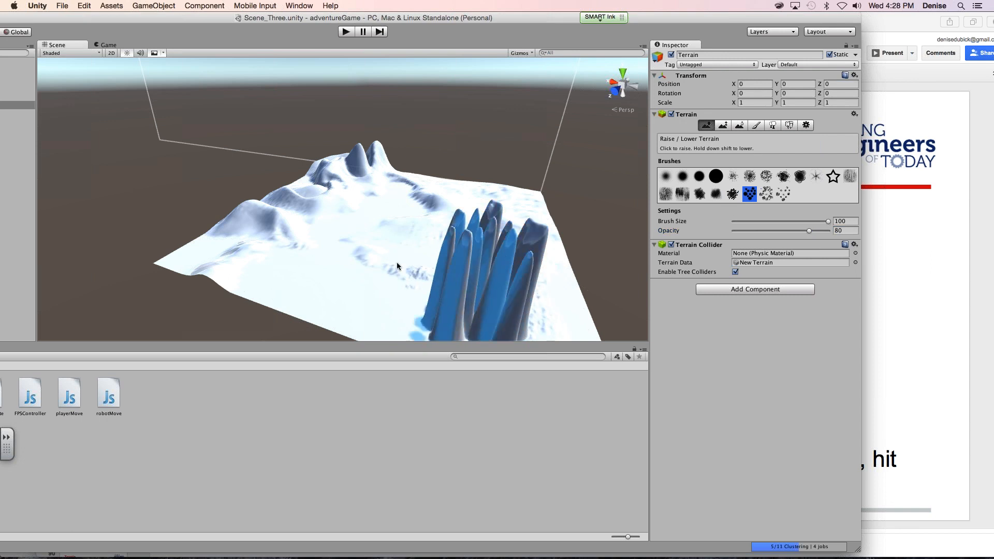
pyautogui.click(355, 285)
pyautogui.moveTo(356, 289)
pyautogui.mouseDown()
pyautogui.moveTo(297, 239)
pyautogui.moveTo(487, 259)
pyautogui.moveTo(555, 305)
pyautogui.mouseUp()
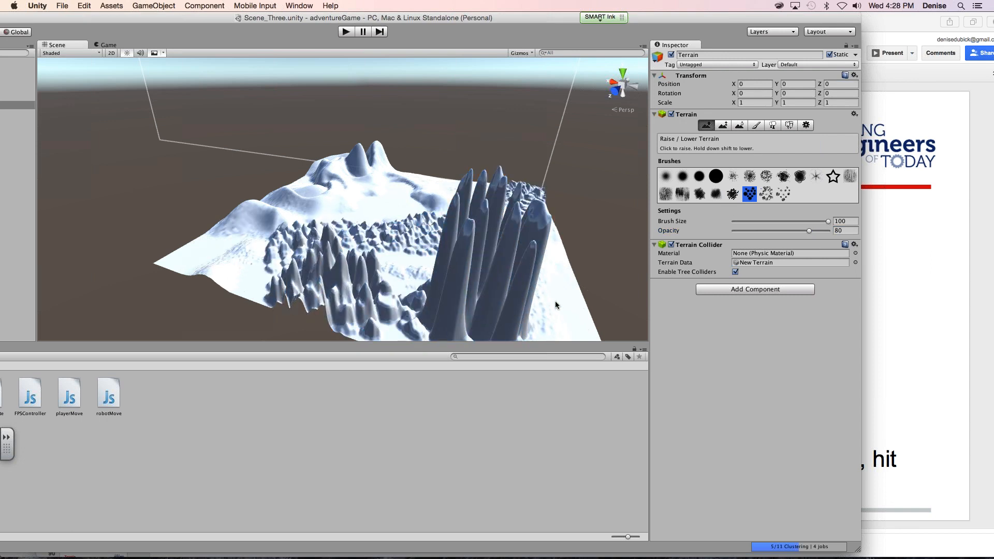
pyautogui.press('super+z')
pyautogui.press('super+z')
pyautogui.press('super+z')
pyautogui.press('super+z')
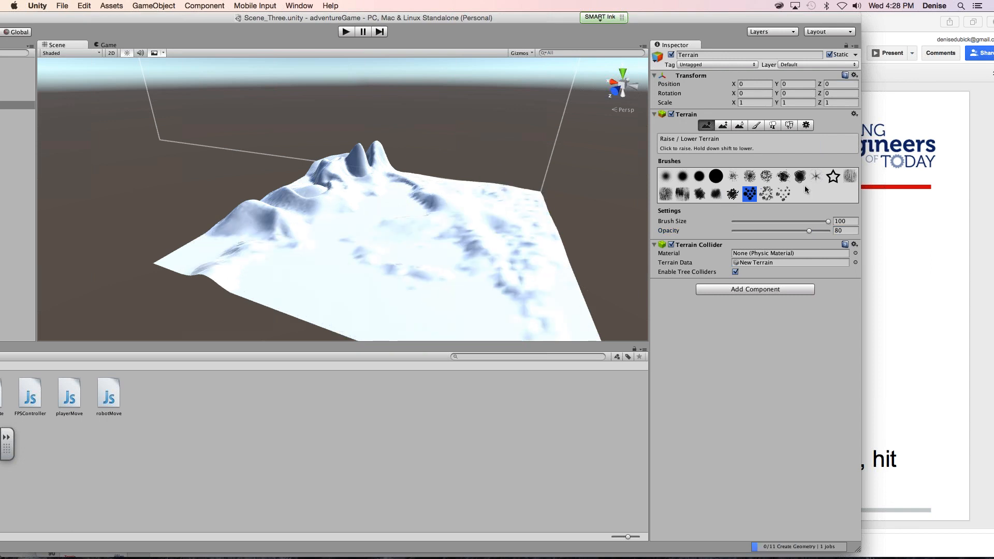
# - Try one stamp of the scattered-dots brush on the flat foreground, and undo it
pyautogui.click(784, 194)
pyautogui.click(362, 279)
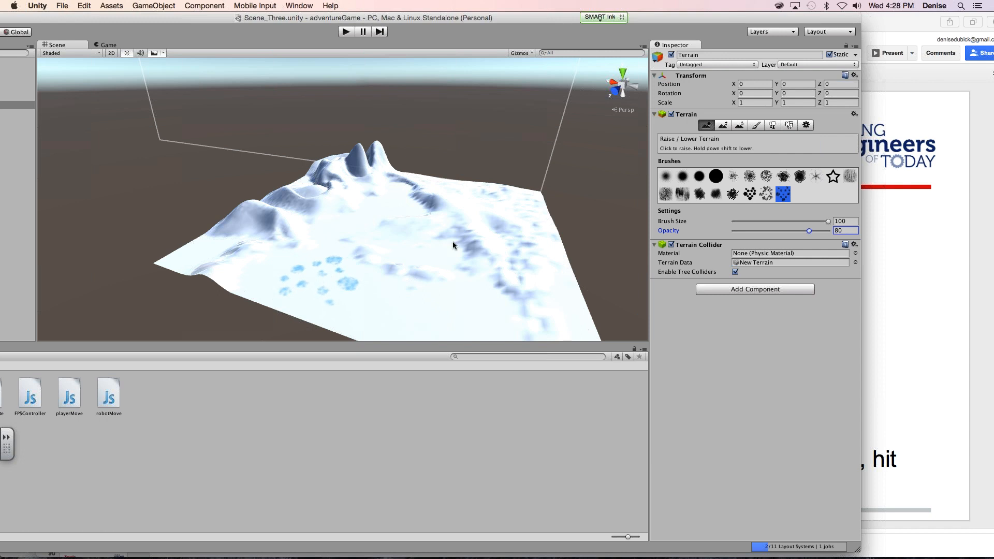
pyautogui.press('super+z')
# - Try stamping two stars on the flat foreground with the star brush at opacity 80, and undo them
pyautogui.click(833, 177)
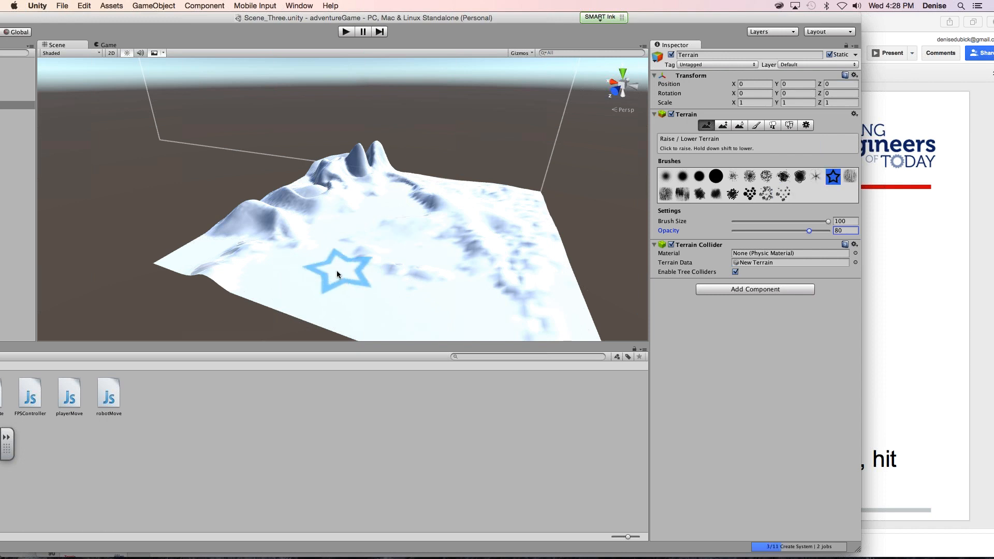
pyautogui.click(336, 271)
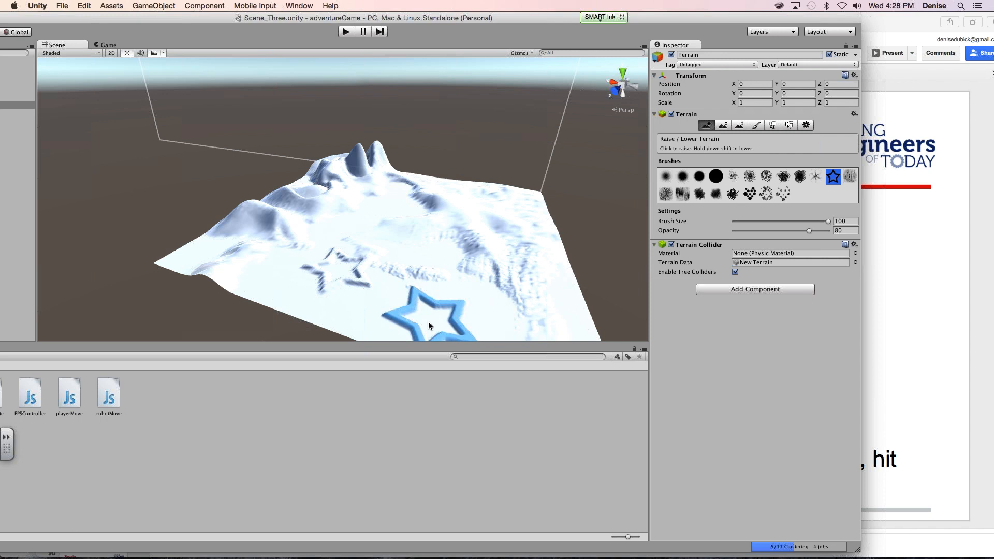
pyautogui.click(428, 321)
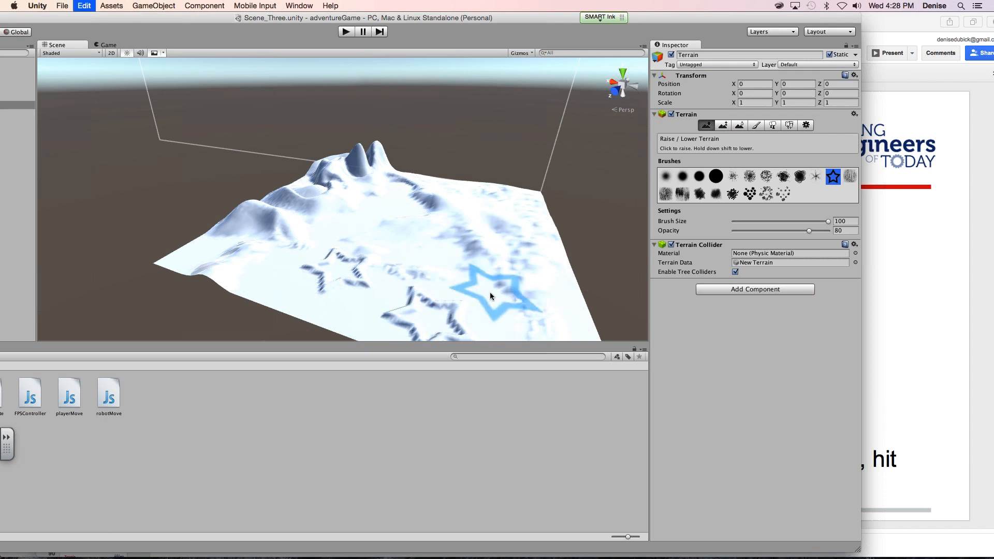
pyautogui.press('super+z')
pyautogui.press('super+z')
pyautogui.press('super+z')
# - Try painting the flat foreground with the swirly round brush at opacity 80, and undo the strokes
pyautogui.click(849, 178)
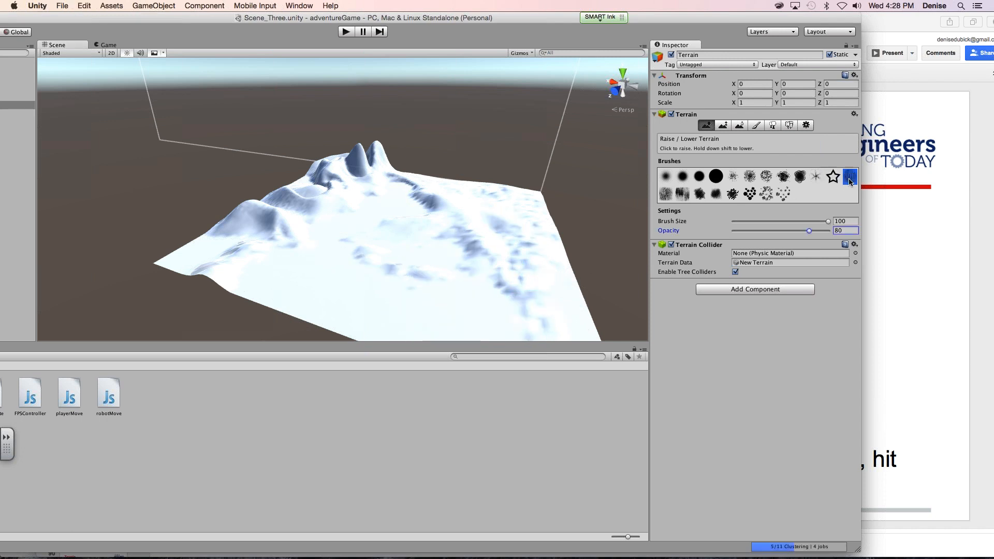
pyautogui.click(815, 177)
pyautogui.click(799, 176)
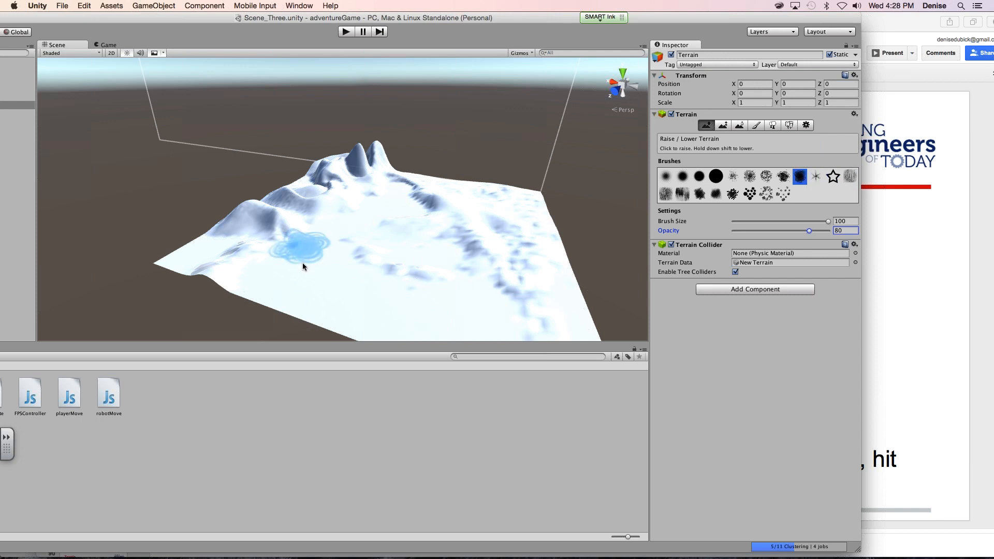
pyautogui.moveTo(314, 279)
pyautogui.mouseDown()
pyautogui.moveTo(328, 282)
pyautogui.moveTo(308, 199)
pyautogui.moveTo(288, 226)
pyautogui.mouseUp()
pyautogui.press('super+z')
pyautogui.moveTo(411, 257)
pyautogui.mouseDown()
pyautogui.moveTo(400, 279)
pyautogui.moveTo(361, 292)
pyautogui.mouseUp()
pyautogui.press('super+z')
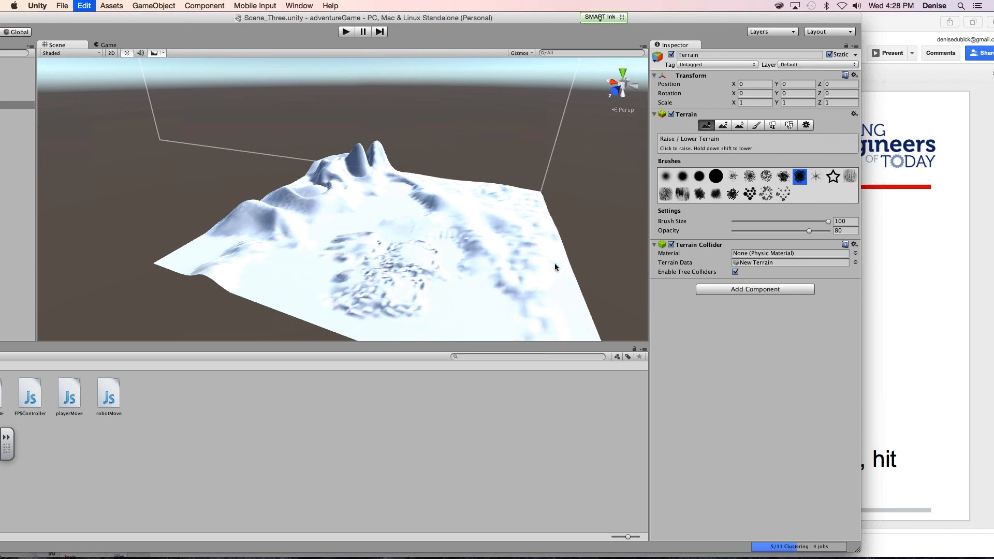
pyautogui.press('super+z')
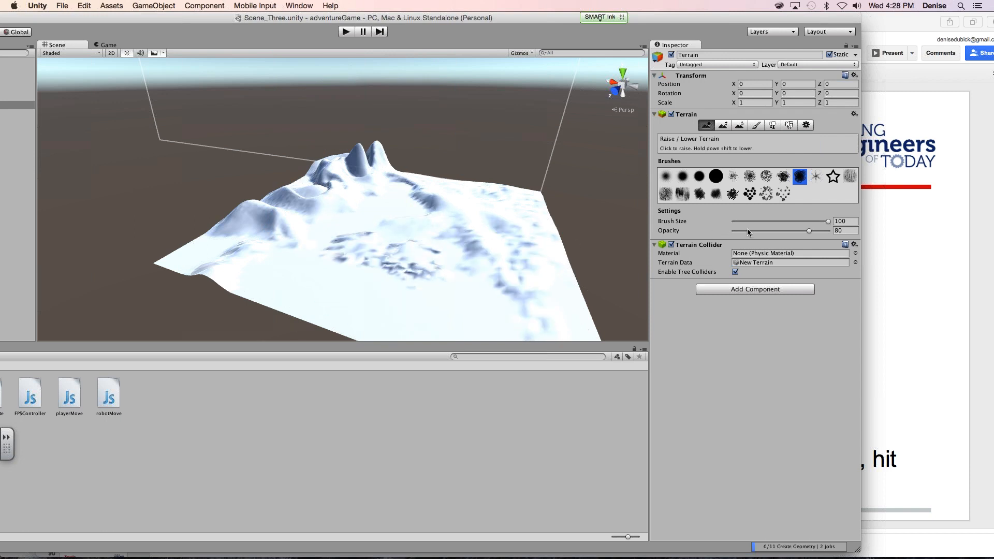
# - Try the swirly round brush over the flat foreground at opacity 17 and again at opacity 0
pyautogui.click(750, 230)
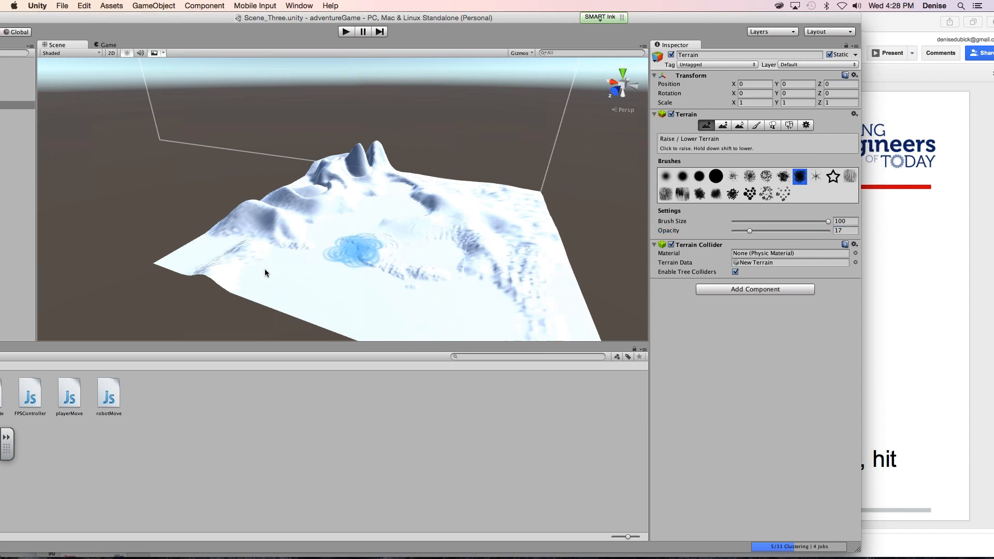
pyautogui.moveTo(265, 268); pyautogui.dragTo(400, 288)
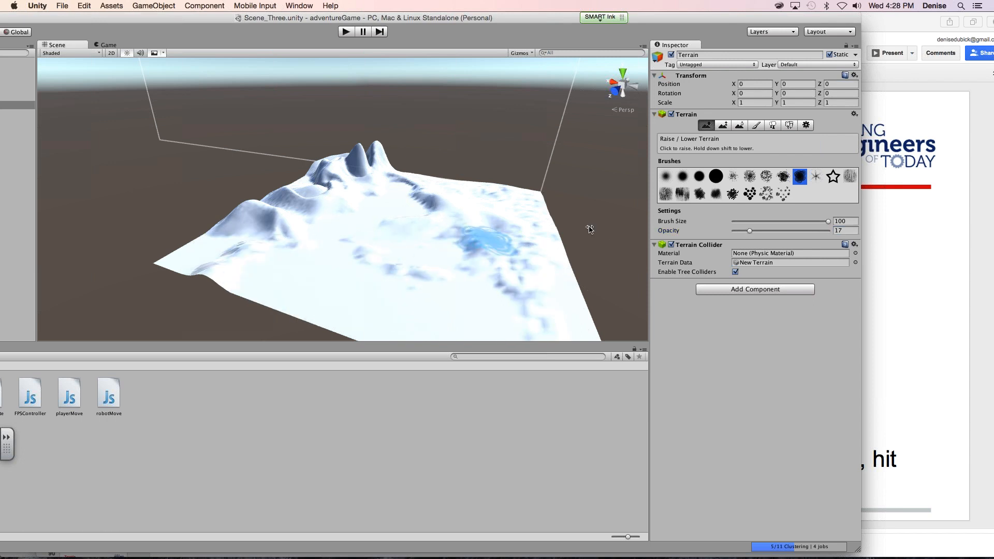
pyautogui.moveTo(749, 230); pyautogui.dragTo(729, 231)
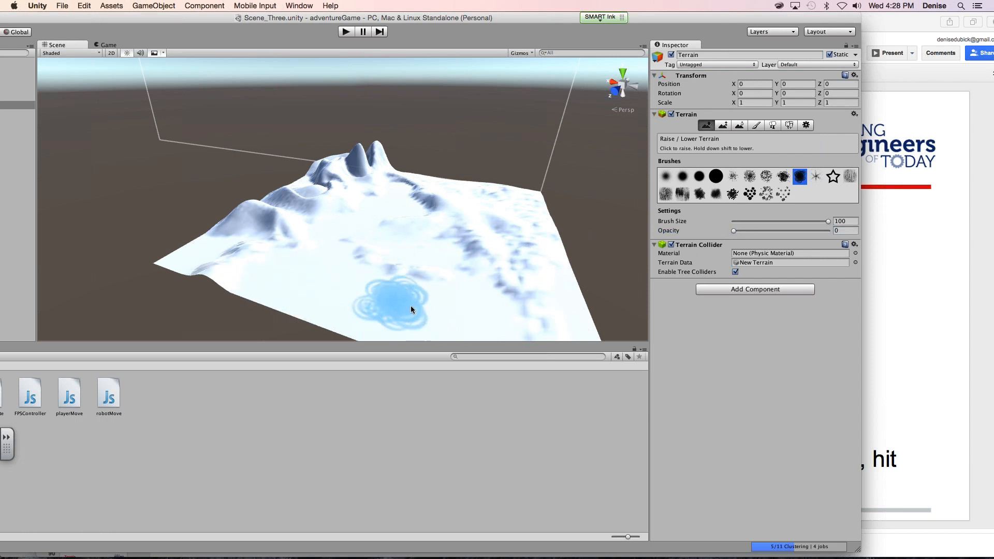
pyautogui.moveTo(527, 284)
pyautogui.mouseDown()
pyautogui.moveTo(473, 234)
pyautogui.moveTo(325, 276)
pyautogui.mouseUp()
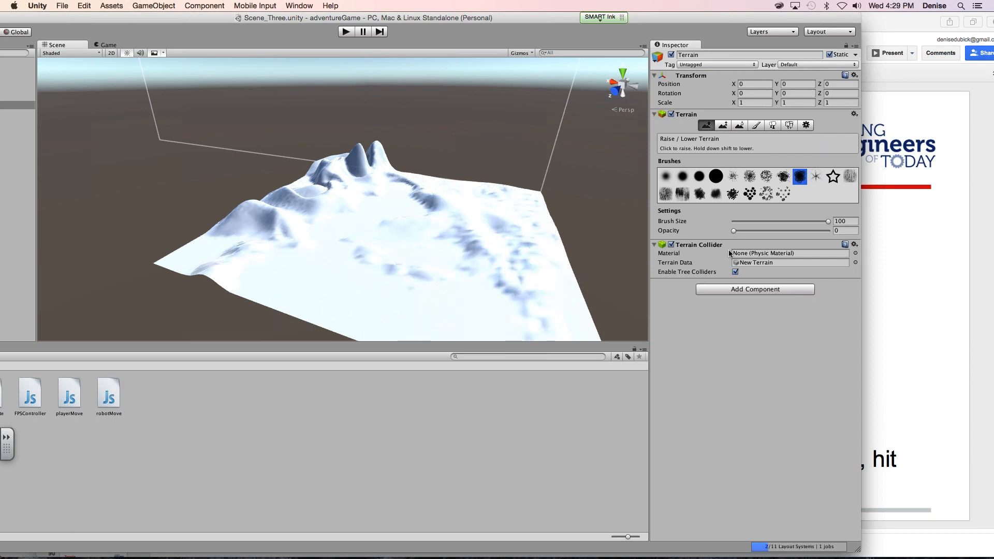
# - Set the brush opacity to 13, undo a trial stroke across the flat foreground and roughen the hills near the terrain's edge with the swirly brush
pyautogui.moveTo(733, 231); pyautogui.dragTo(746, 230)
pyautogui.moveTo(321, 285); pyautogui.dragTo(508, 263)
pyautogui.press('super+z')
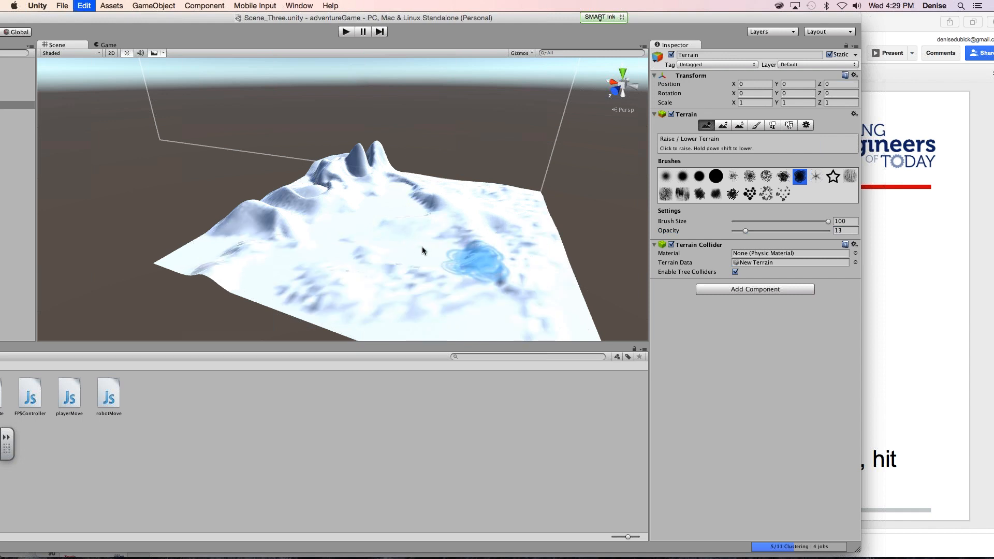
pyautogui.press('super+z')
pyautogui.moveTo(300, 203)
pyautogui.mouseDown()
pyautogui.moveTo(314, 197)
pyautogui.moveTo(282, 203)
pyautogui.moveTo(311, 218)
pyautogui.mouseUp()
pyautogui.press('super+z')
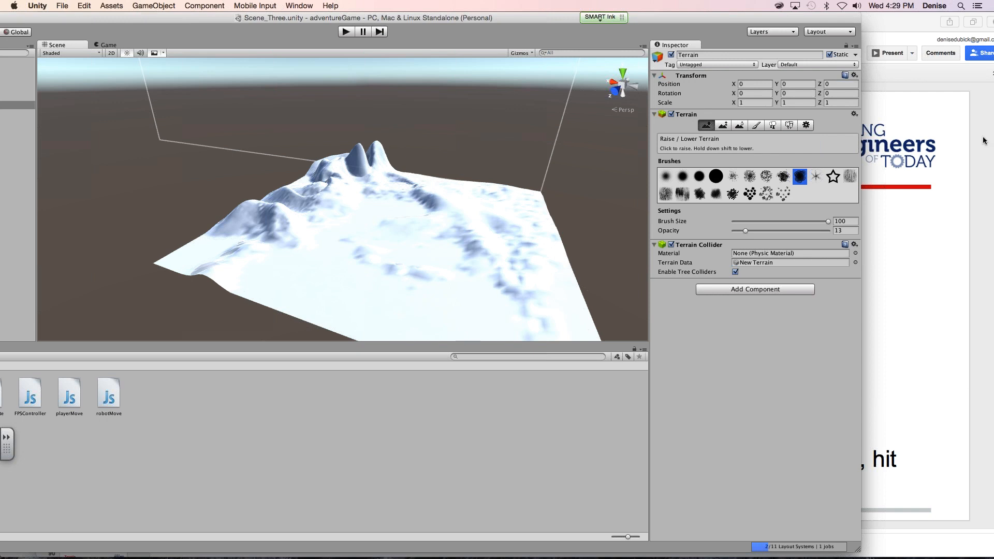
# - Look through the terrain's Paint Height, Paint Texture, Place Trees, Paint Details and Terrain Settings modes
pyautogui.click(982, 42)
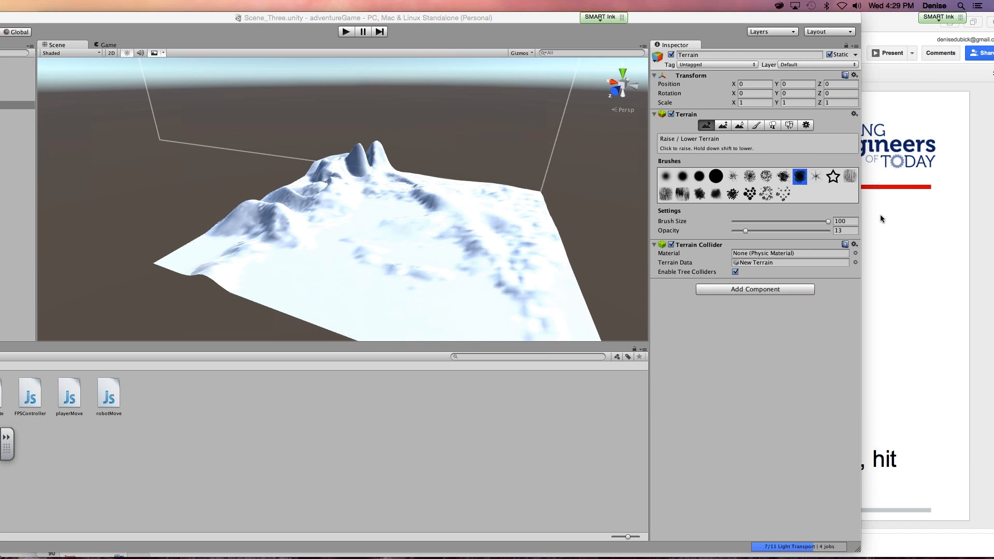
pyautogui.click(726, 337)
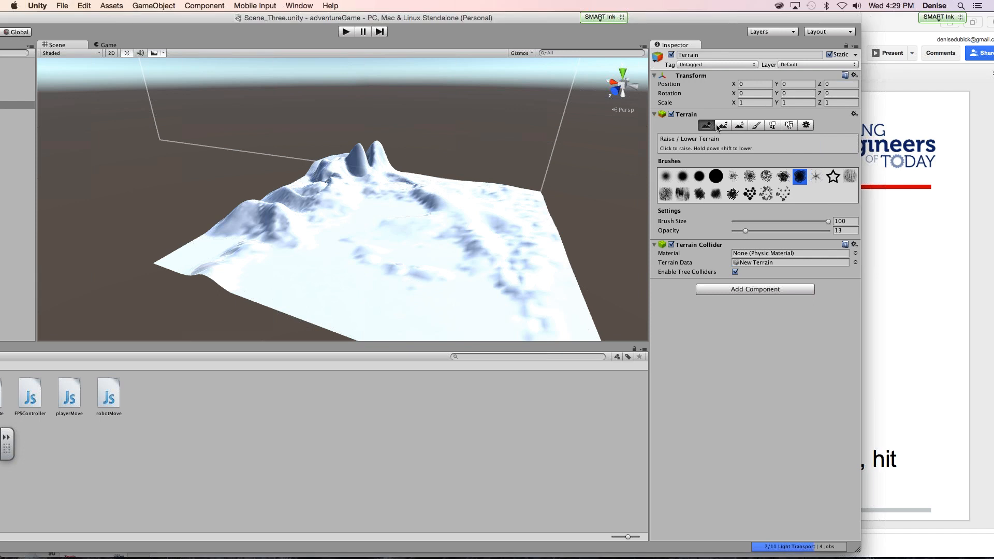
pyautogui.click(723, 125)
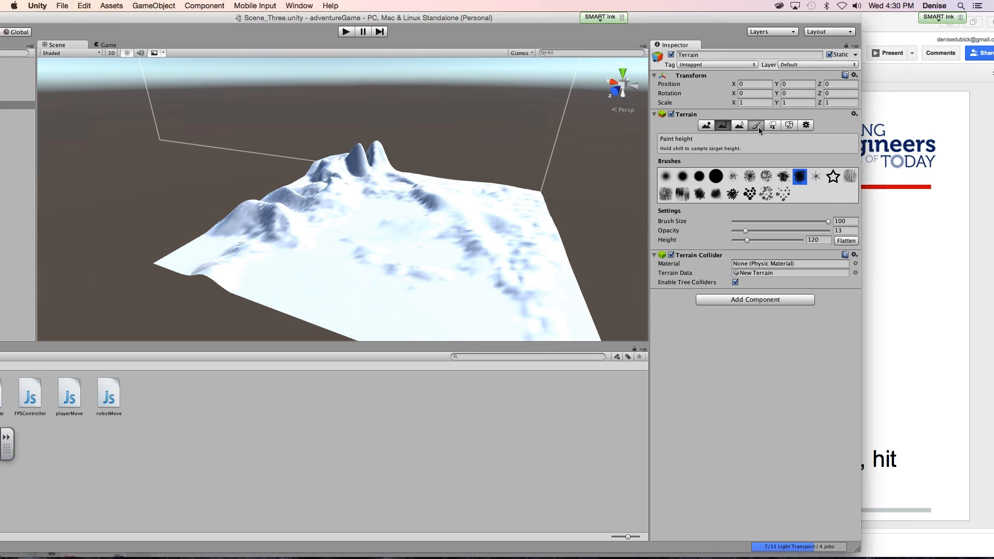
pyautogui.click(757, 126)
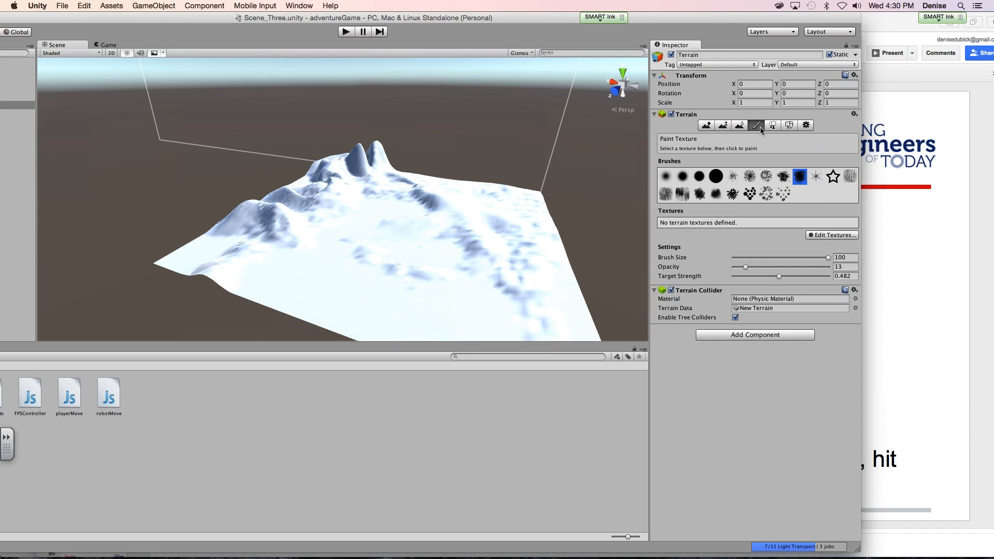
pyautogui.click(771, 126)
pyautogui.click(756, 128)
pyautogui.click(789, 127)
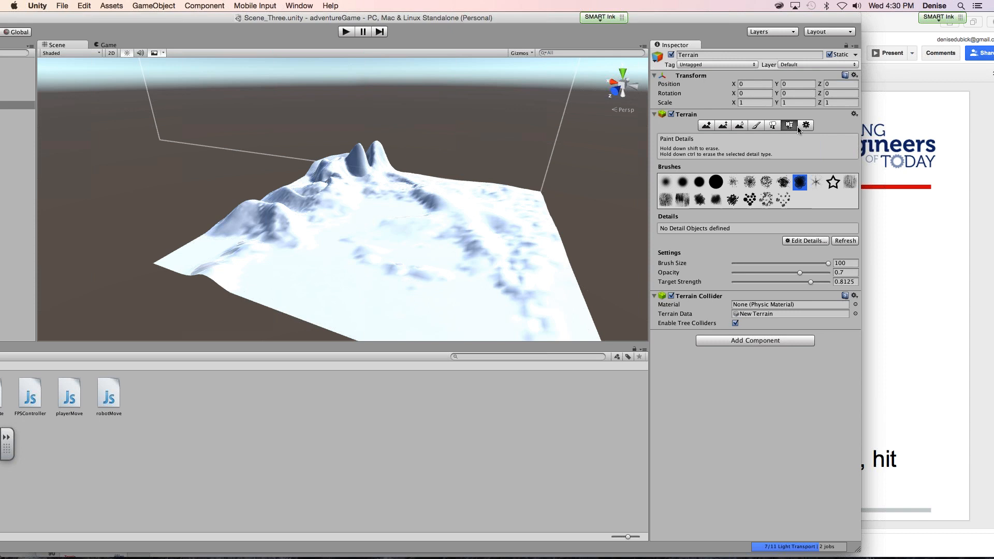
pyautogui.click(799, 126)
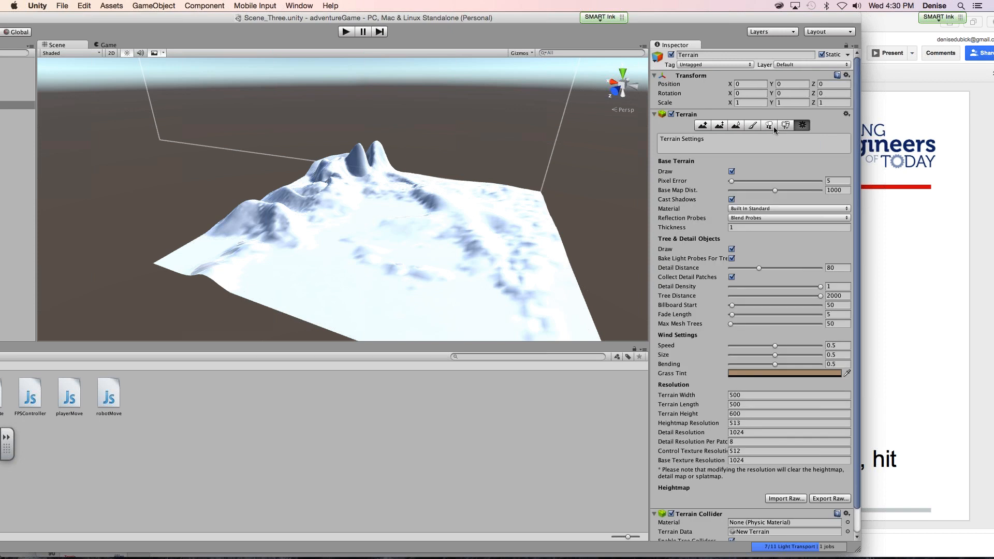
pyautogui.click(774, 127)
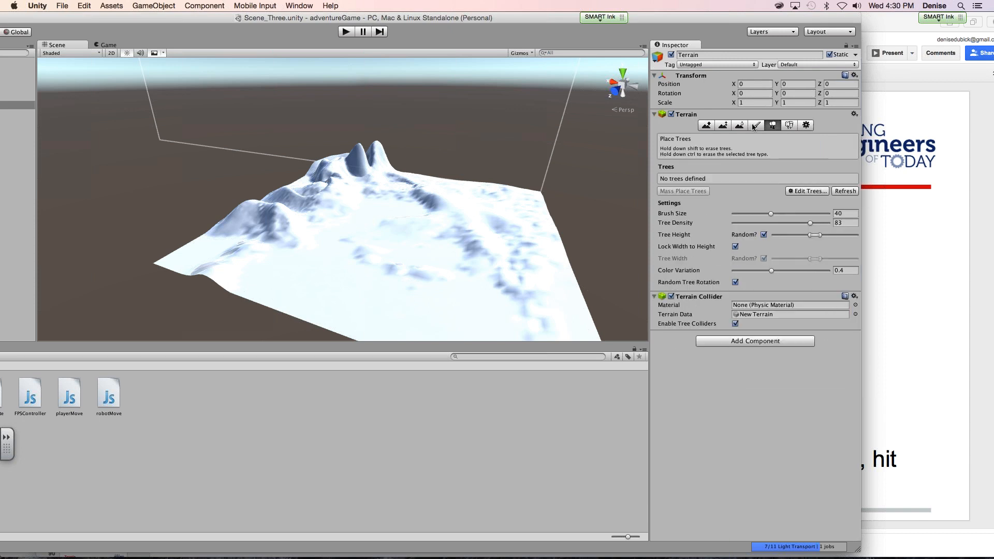
pyautogui.click(785, 126)
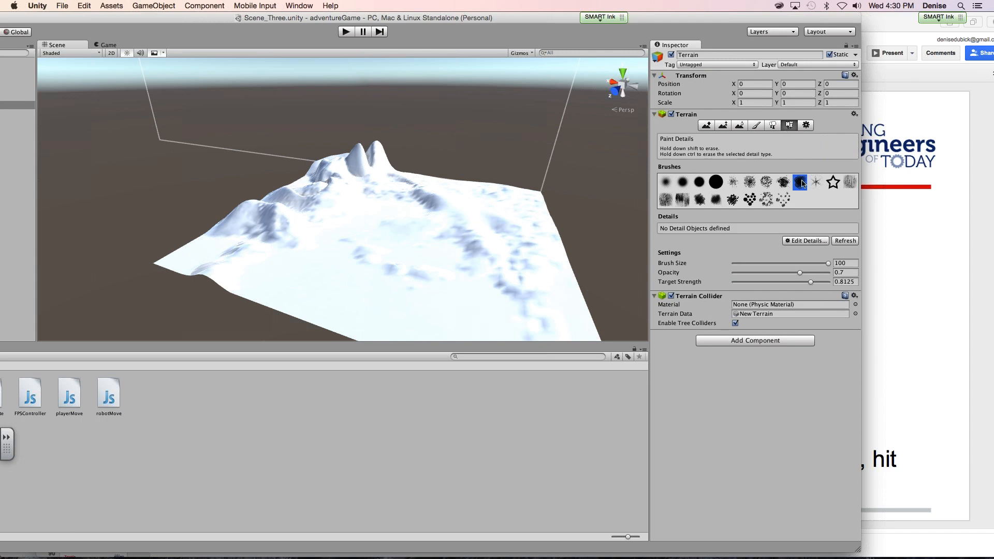
# - Activate the terrain's Paint Texture mode and try to import the Environment asset package
pyautogui.click(756, 126)
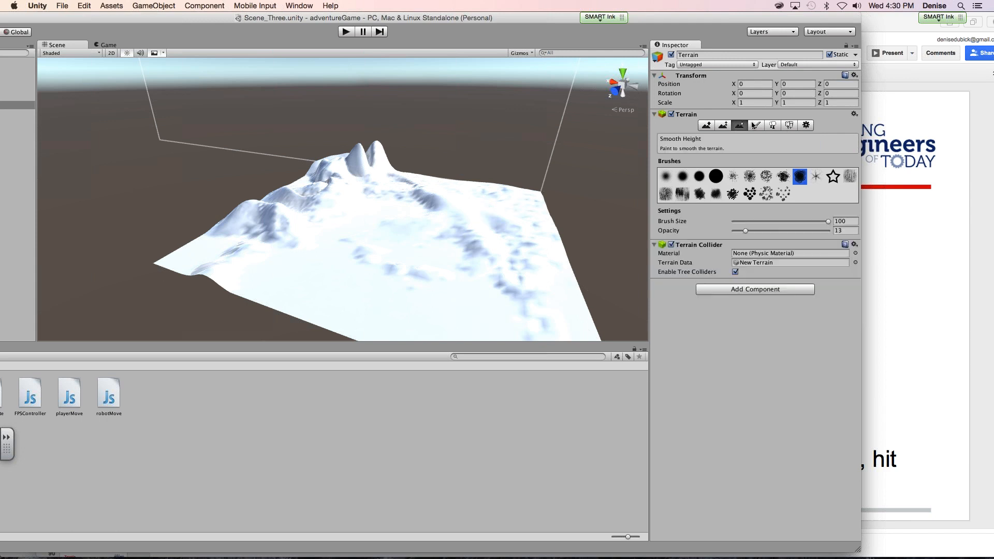
pyautogui.click(186, 6)
pyautogui.moveTo(110, 6)
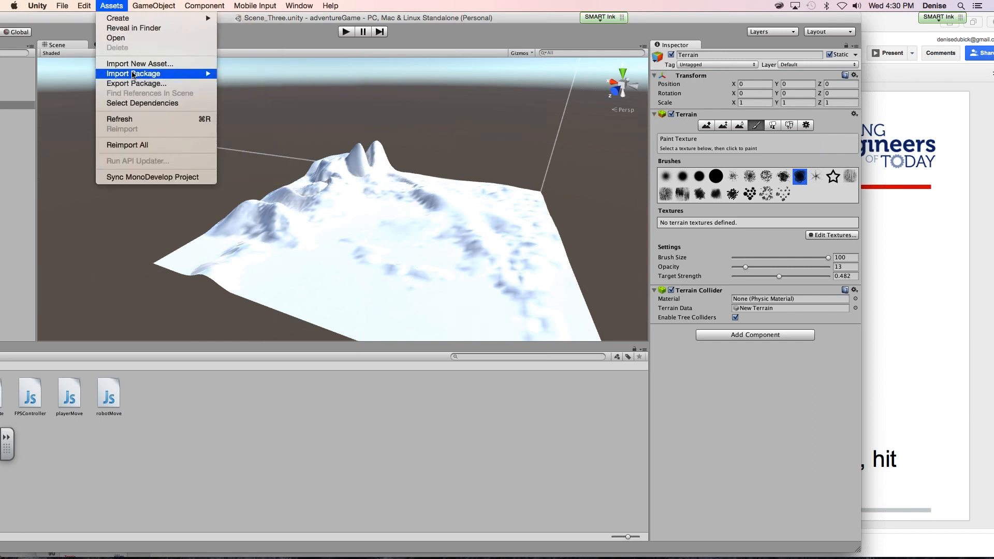
pyautogui.moveTo(171, 74)
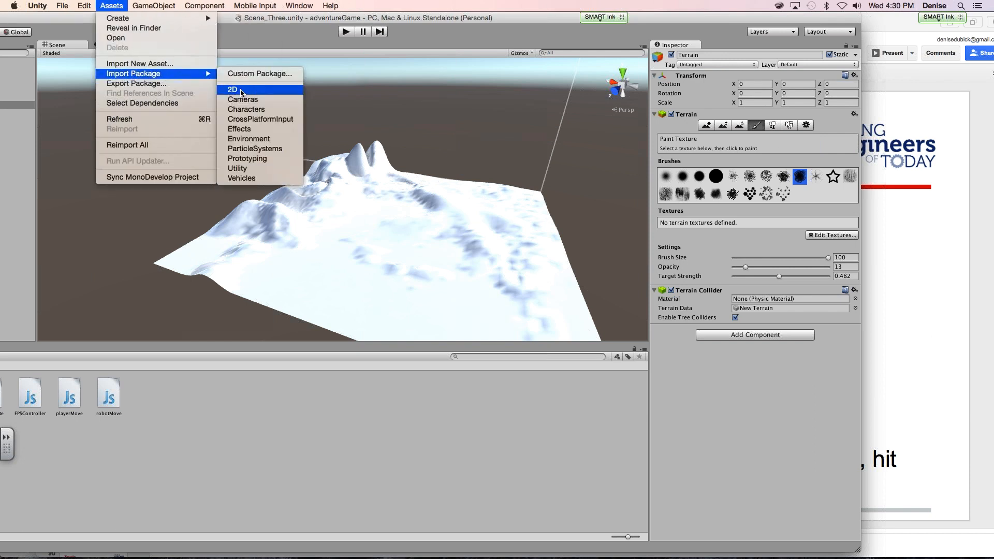
pyautogui.click(279, 139)
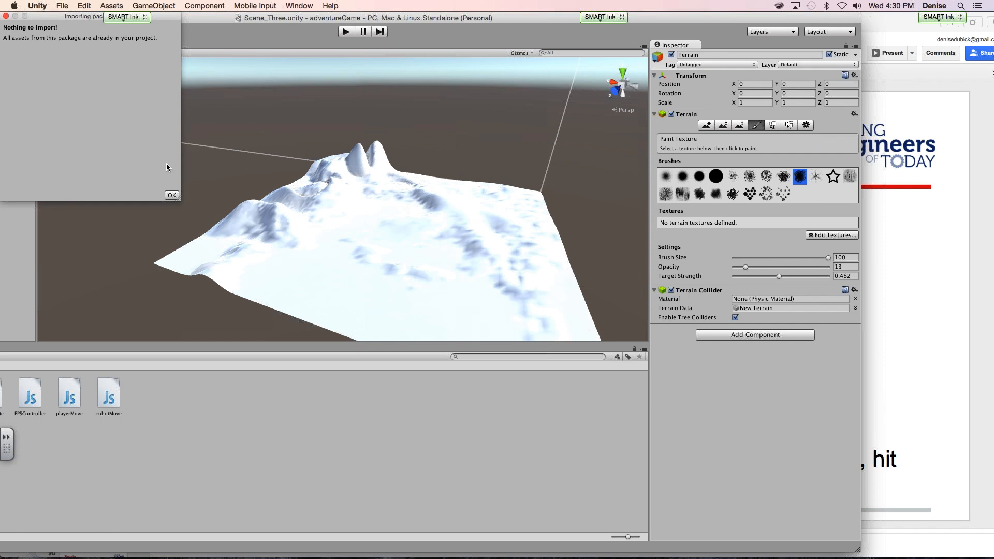
pyautogui.click(5, 16)
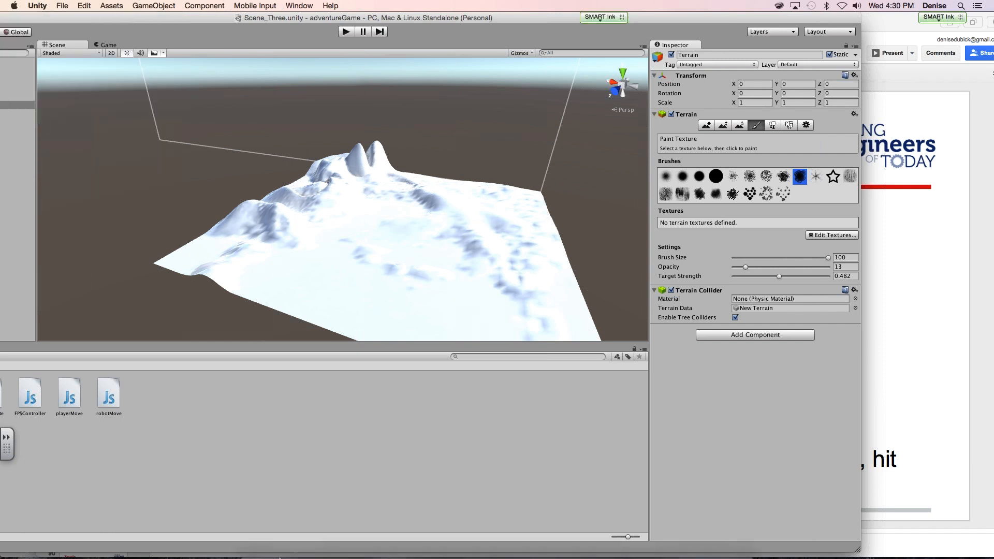
# - Switch to the unityLesson4_S15 slides in Safari and review the Terrain slides, including the one on importing the Environment package
pyautogui.click(365, 537)
pyautogui.click(87, 221)
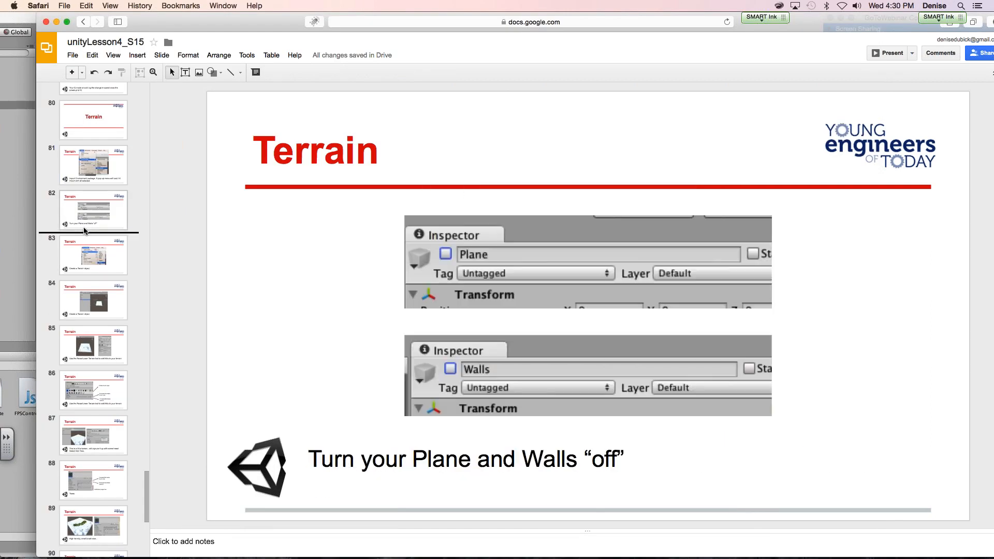
pyautogui.press('Down')
pyautogui.press('Down')
pyautogui.press('Down')
pyautogui.press('Down')
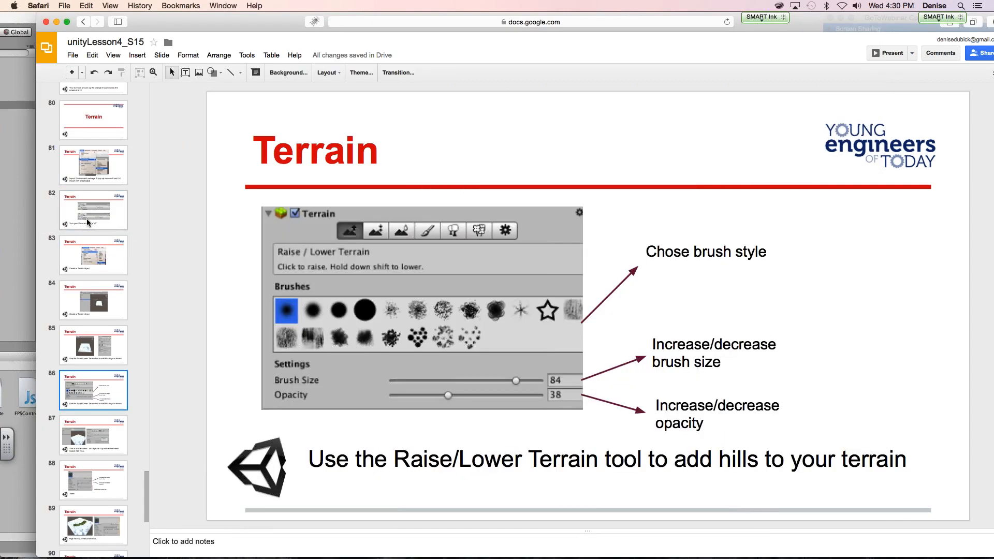
pyautogui.press('Down')
pyautogui.press('Up')
pyautogui.press('Up')
pyautogui.press('Up')
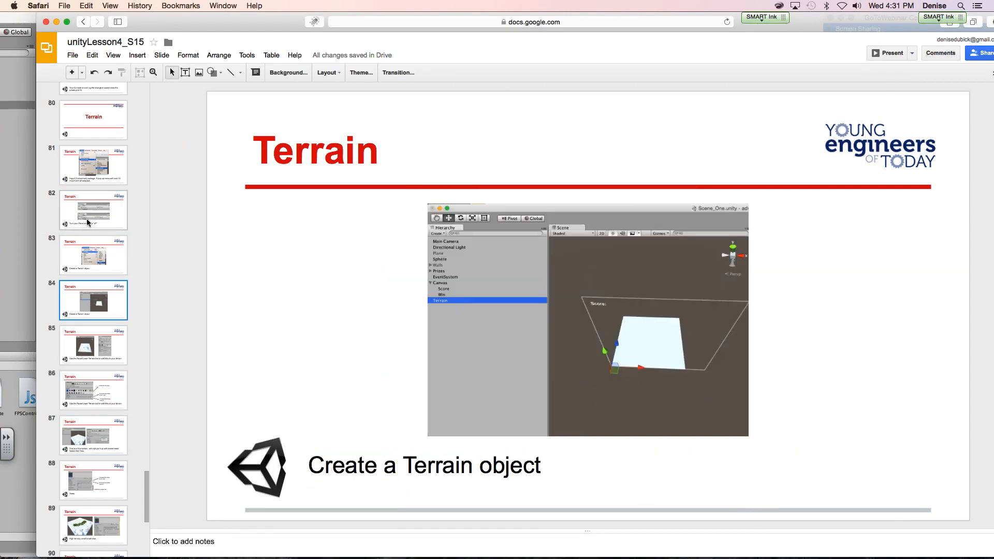
pyautogui.press('Down')
pyautogui.press('Down')
pyautogui.press('Down')
pyautogui.press('Down')
pyautogui.press('Down')
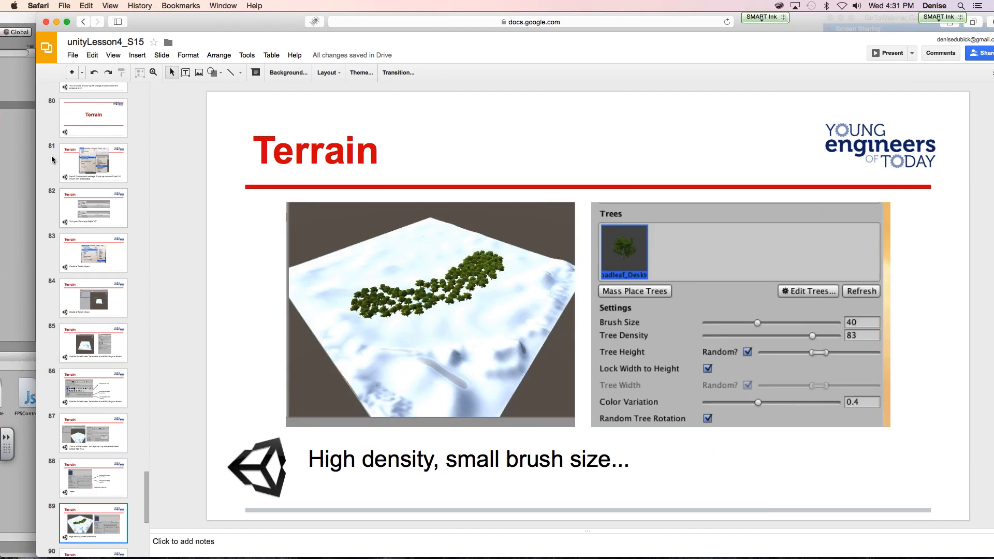
pyautogui.click(52, 156)
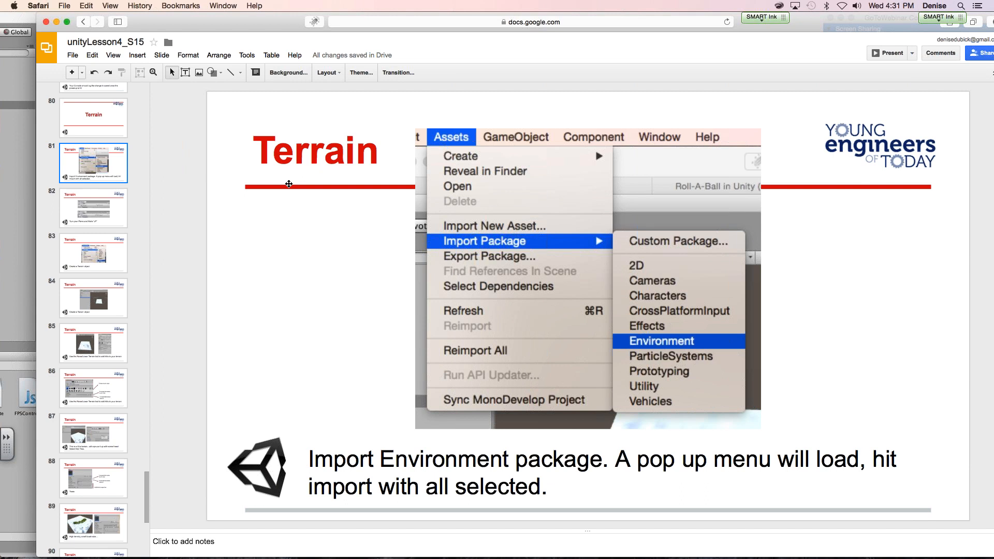
# - Return to Unity, select the Terrain object and activate its Paint Texture mode
pyautogui.click(22, 194)
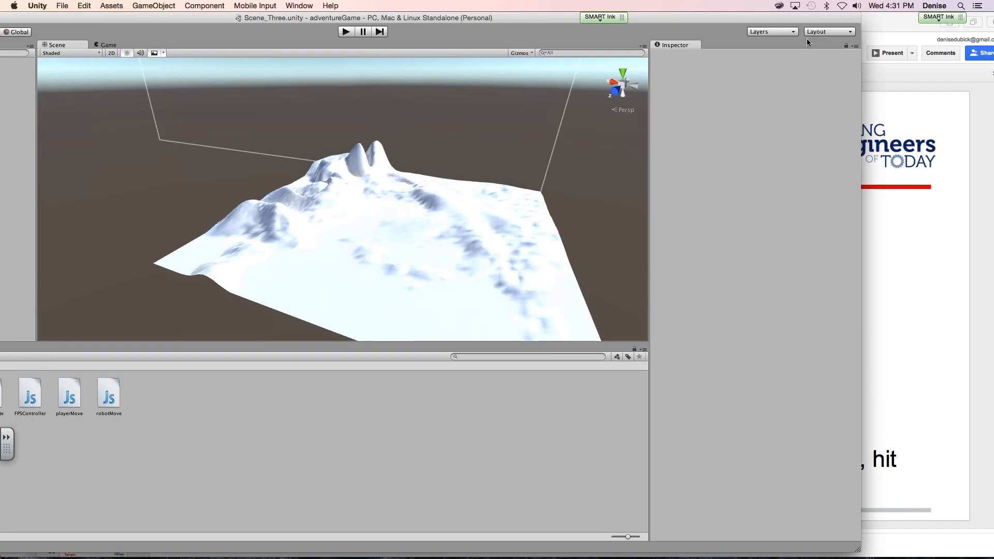
pyautogui.moveTo(106, 16); pyautogui.dragTo(262, 9)
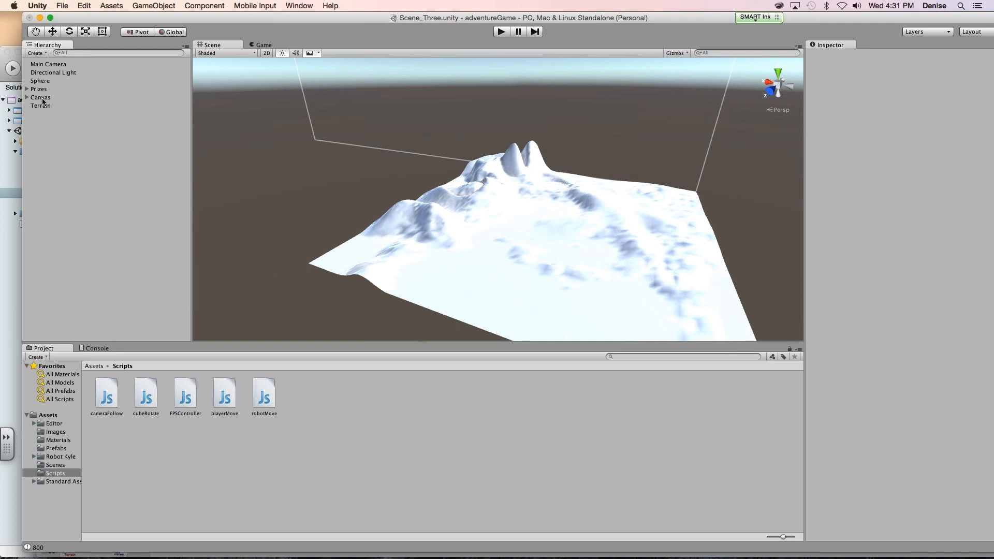
pyautogui.click(50, 106)
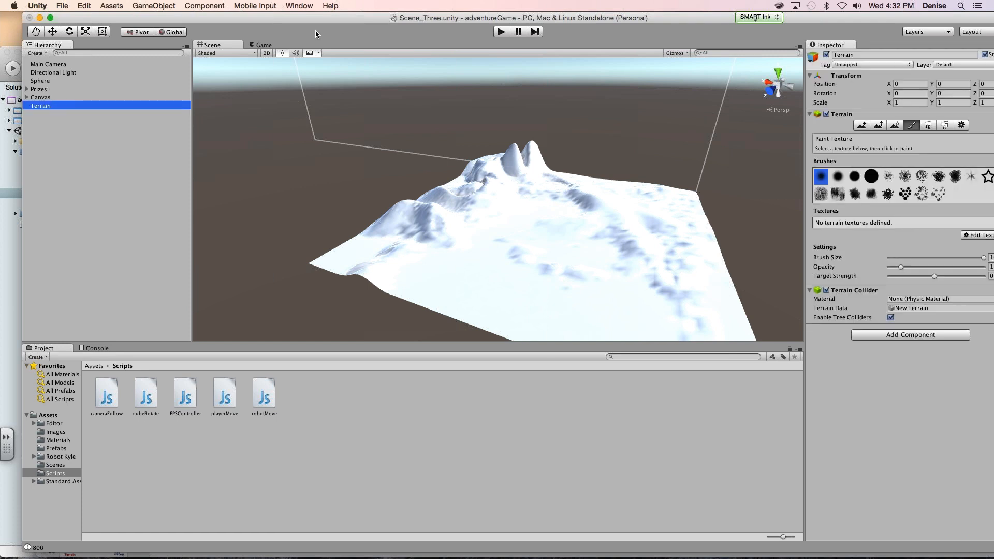
pyautogui.moveTo(318, 19); pyautogui.dragTo(84, 2)
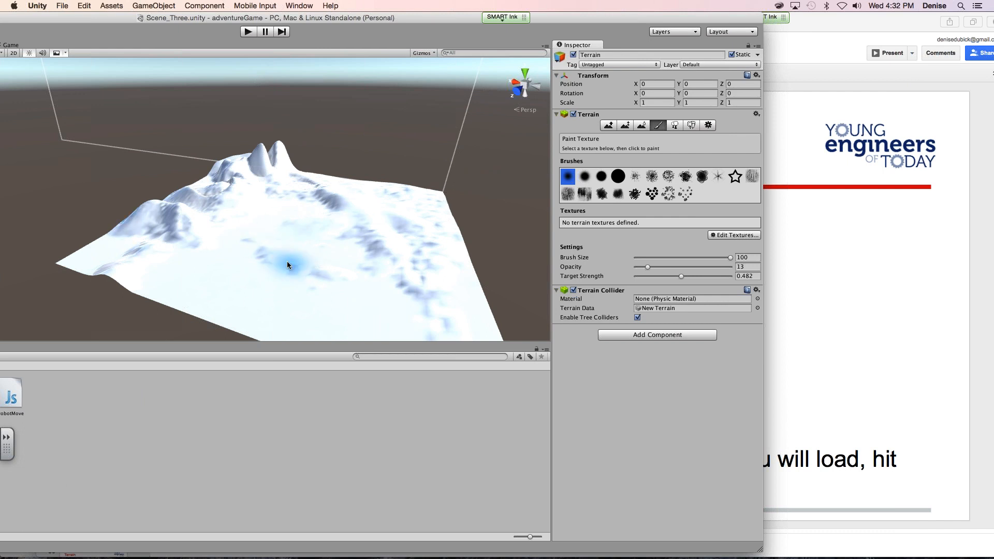
pyautogui.click(692, 126)
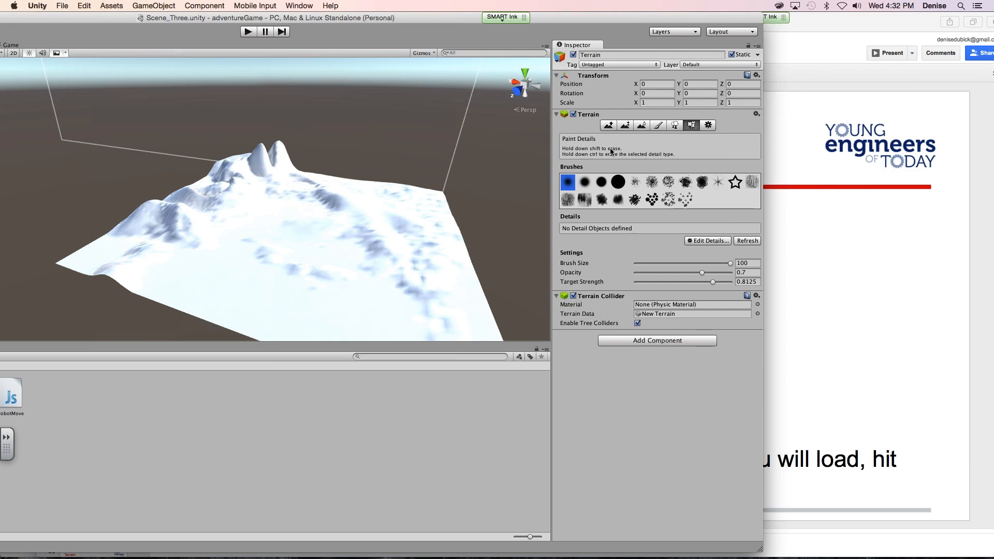
pyautogui.click(659, 125)
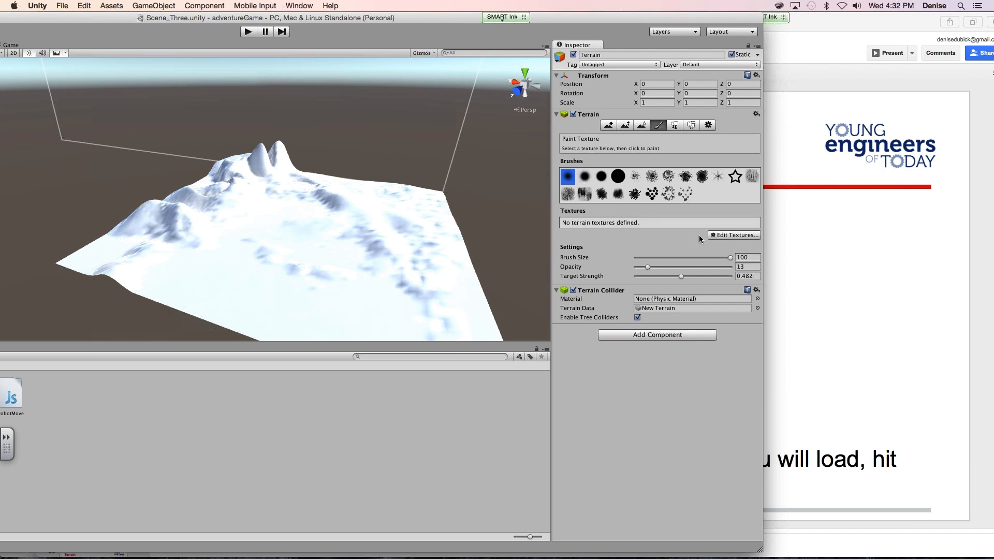
# - Start a new terrain texture and assign GrassRockyAlbedo as its albedo map
pyautogui.click(720, 235)
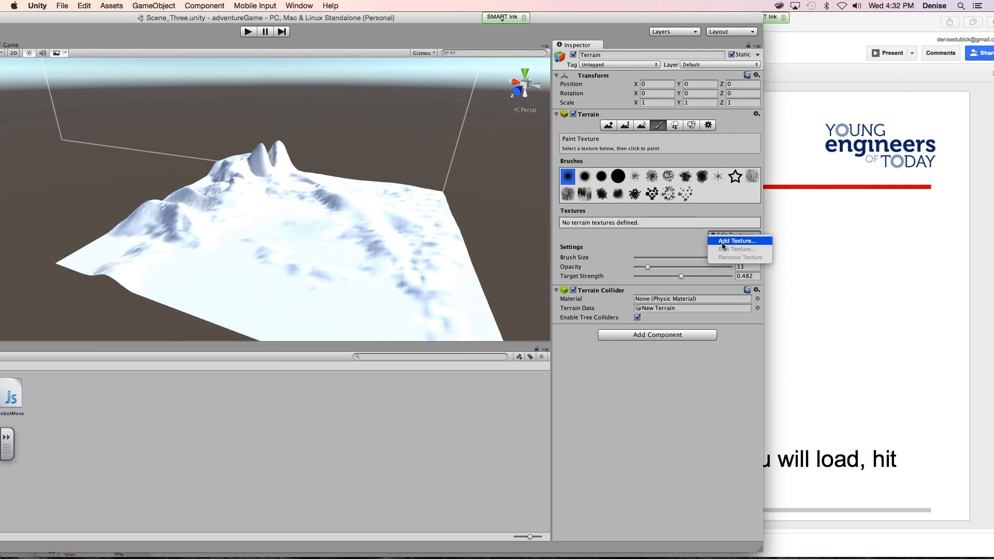
pyautogui.click(722, 241)
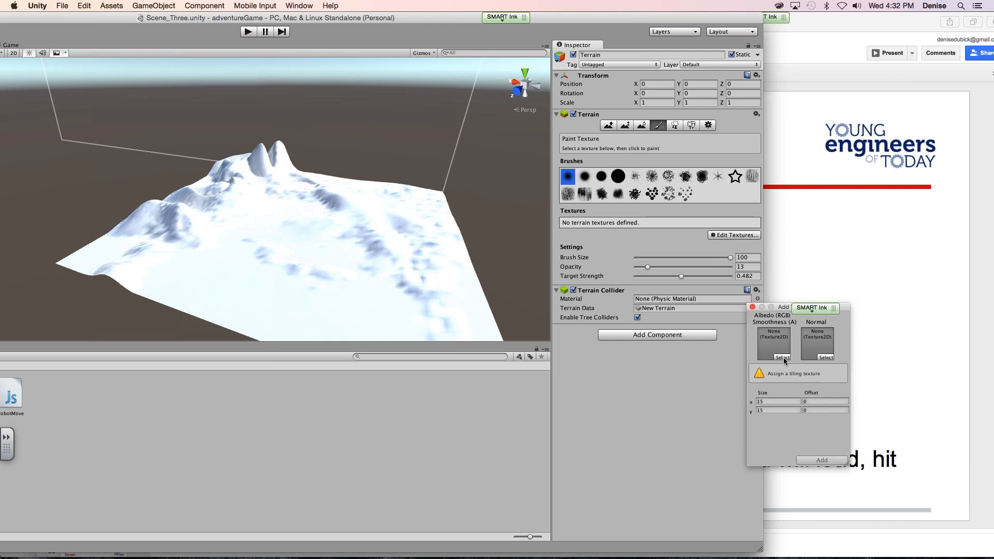
pyautogui.moveTo(791, 307)
pyautogui.mouseDown()
pyautogui.moveTo(645, 303)
pyautogui.moveTo(570, 238)
pyautogui.moveTo(482, 191)
pyautogui.moveTo(493, 189)
pyautogui.mouseUp()
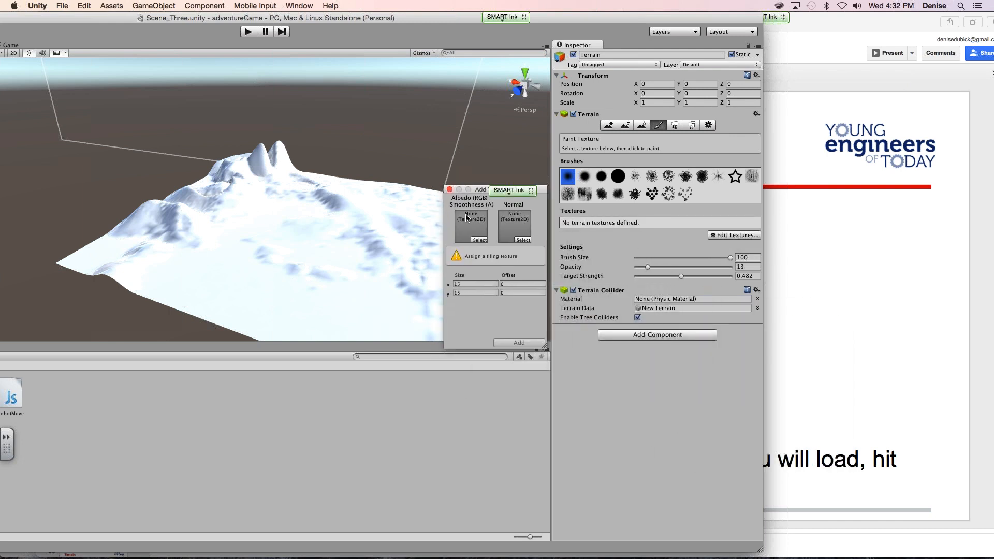
pyautogui.click(479, 240)
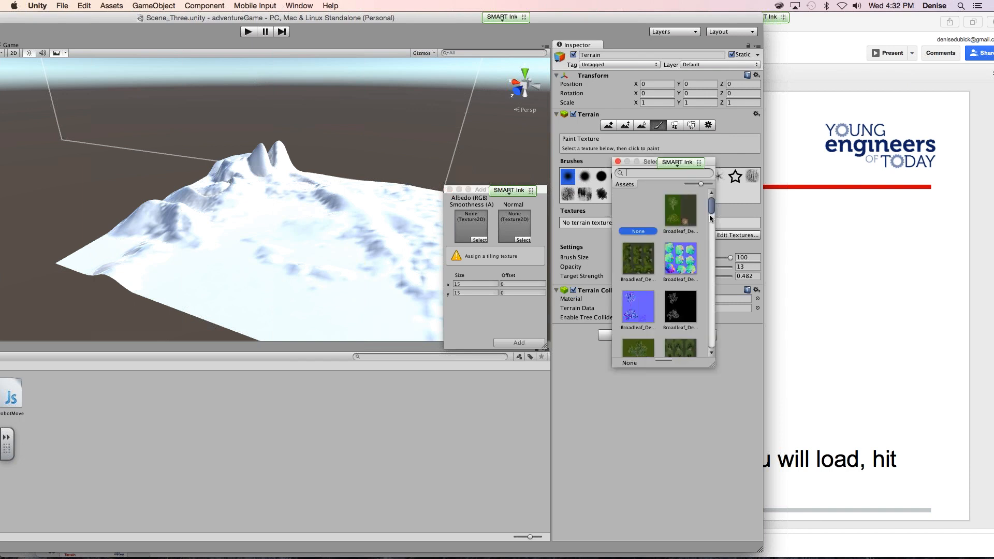
pyautogui.moveTo(711, 207); pyautogui.dragTo(694, 287)
pyautogui.scroll(-2, 694, 286)
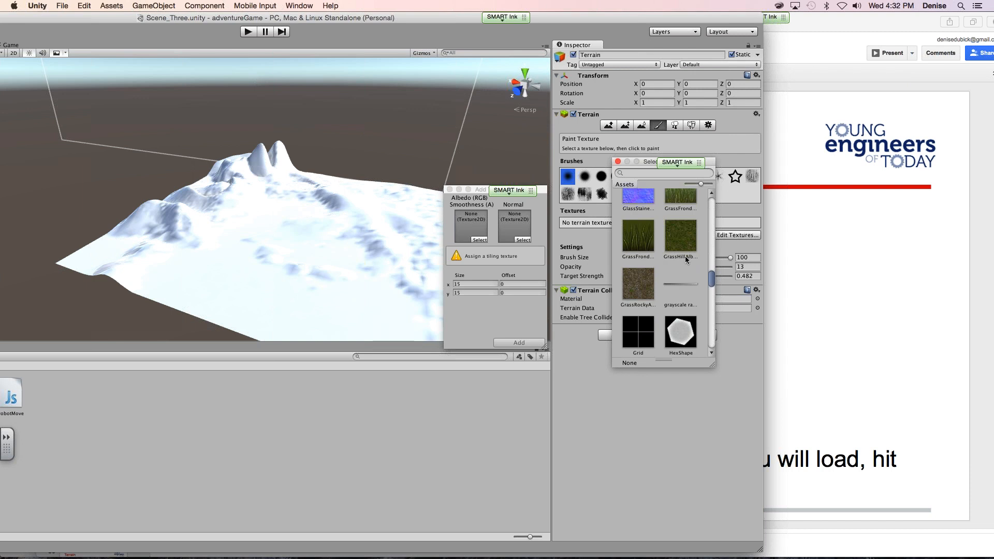
pyautogui.click(646, 287)
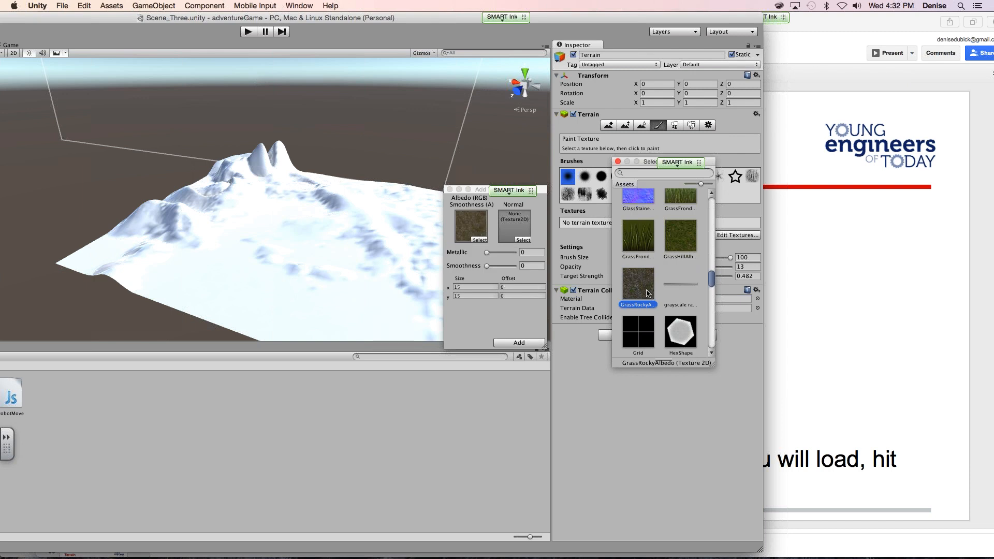
pyautogui.doubleClick(643, 285)
# - Assign GrassHillAlbedo as the new texture's normal map and add the texture to the terrain
pyautogui.click(522, 240)
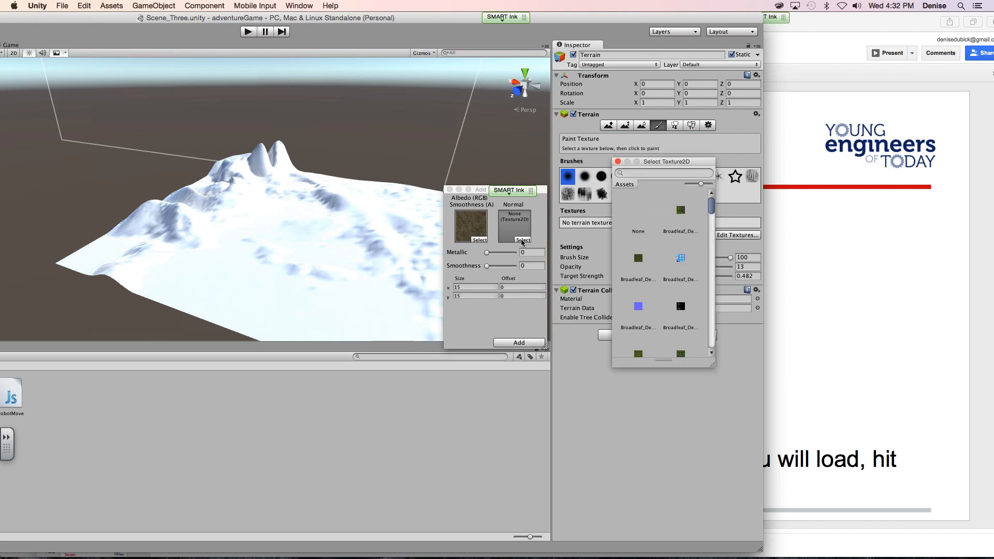
pyautogui.moveTo(711, 216); pyautogui.dragTo(702, 274)
pyautogui.scroll(-5, 700, 279)
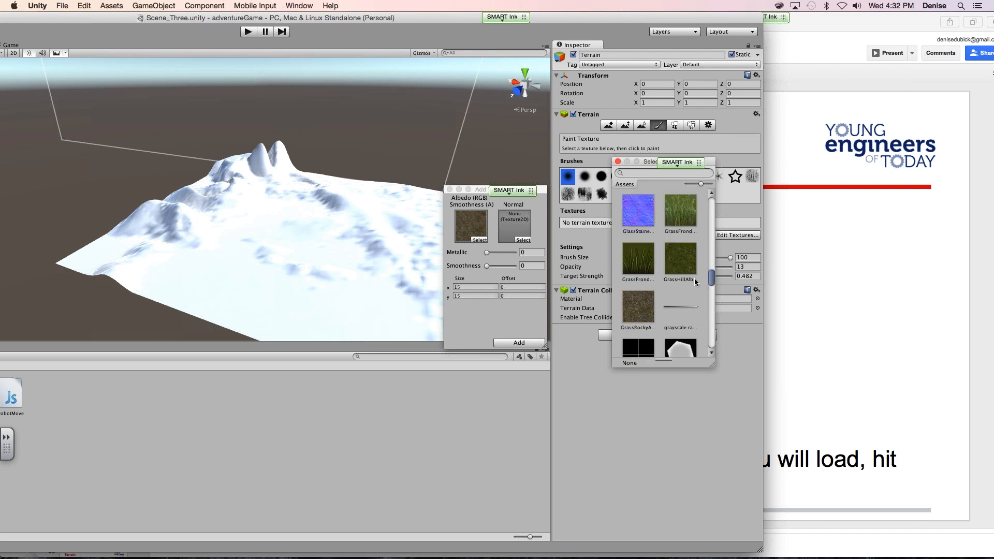
pyautogui.click(675, 268)
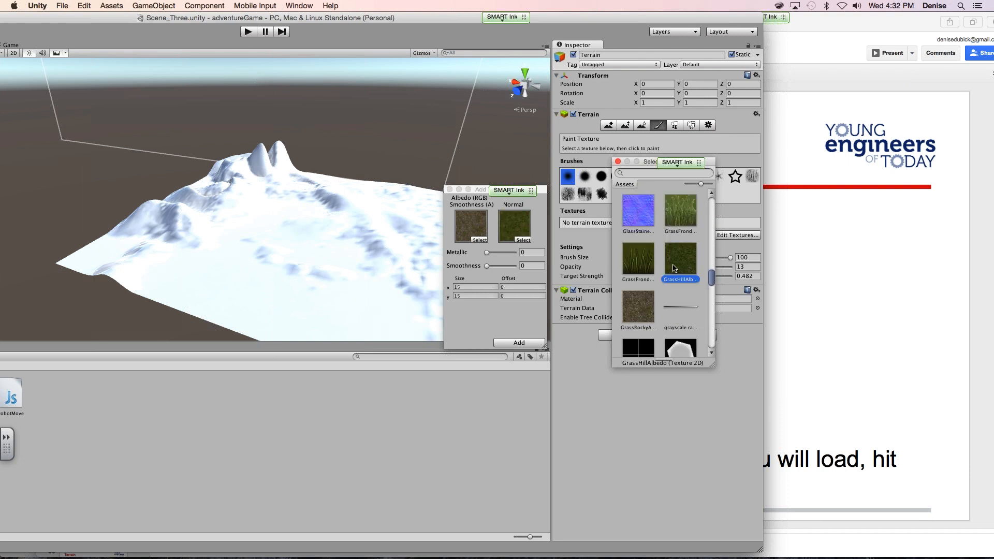
pyautogui.click(676, 268)
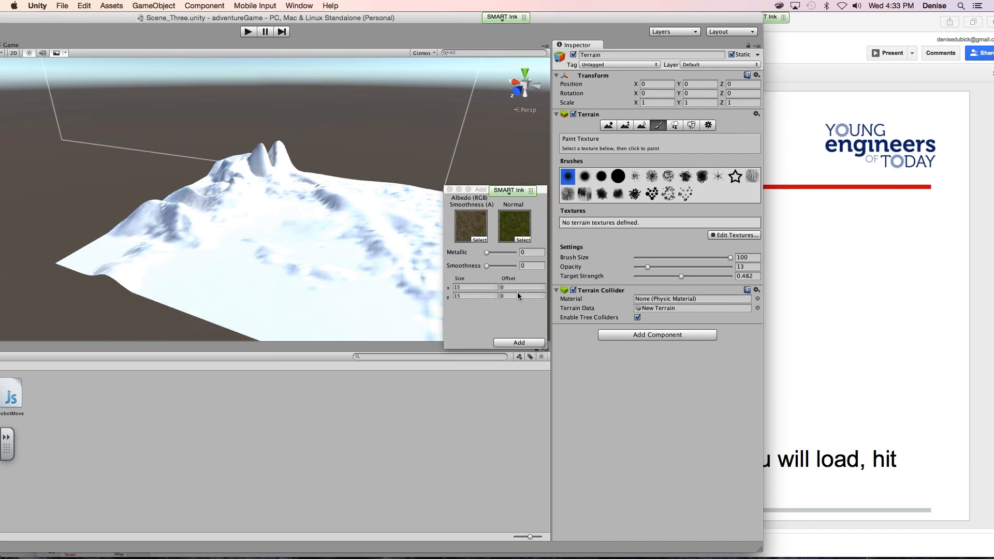
pyautogui.click(516, 344)
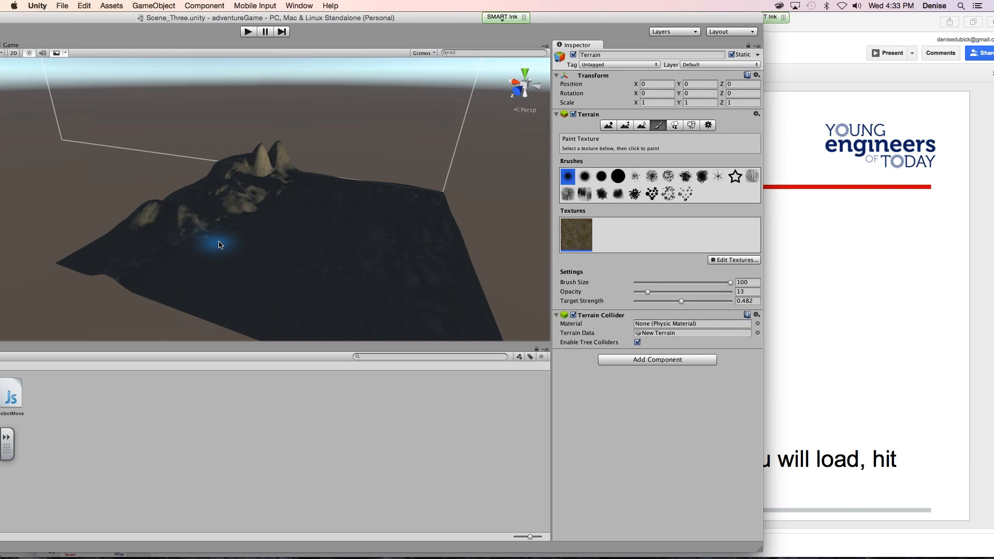
# - Select the Directional Light and set its position to X 200, Y 10, Z 200
pyautogui.keyDown('alt'); pyautogui.moveTo(228, 241); pyautogui.dragTo(450, 273); pyautogui.keyUp('alt')
pyautogui.moveTo(79, 17); pyautogui.dragTo(302, 8)
pyautogui.click(41, 73)
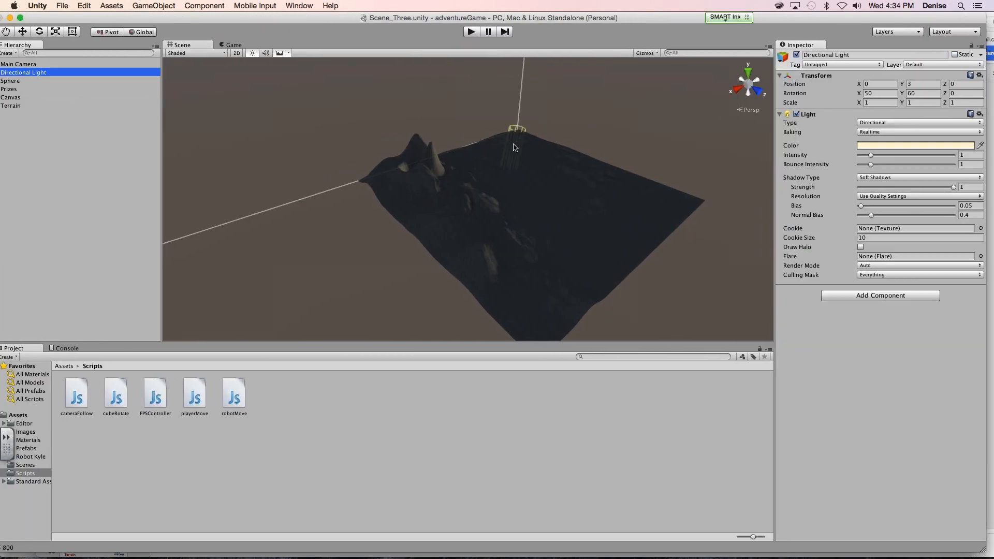
pyautogui.moveTo(552, 17); pyautogui.dragTo(438, 17)
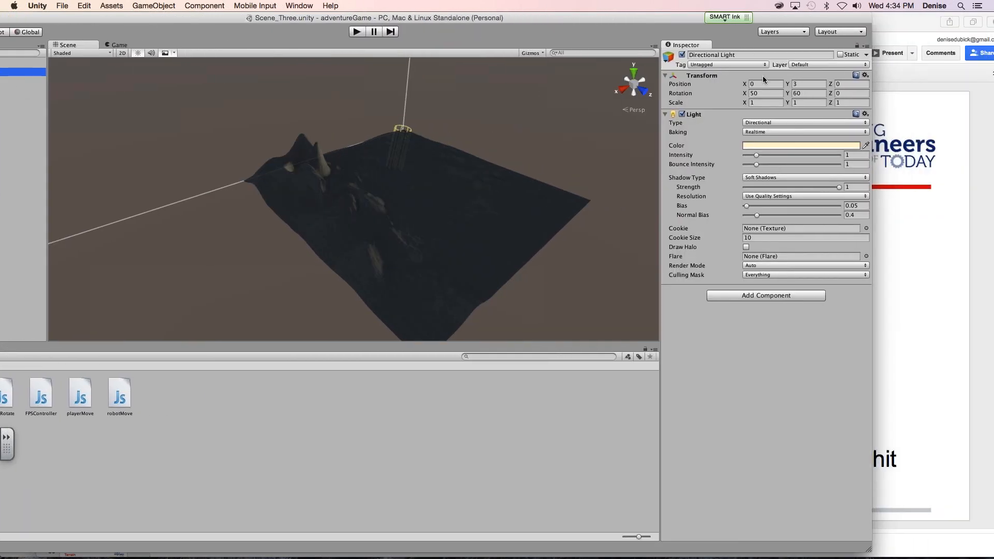
pyautogui.click(774, 84)
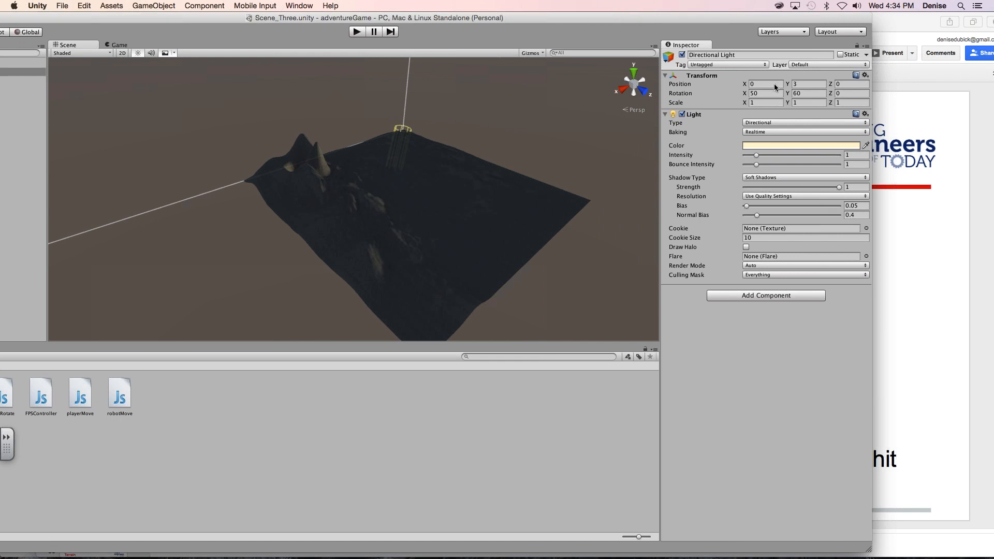
pyautogui.write('50')
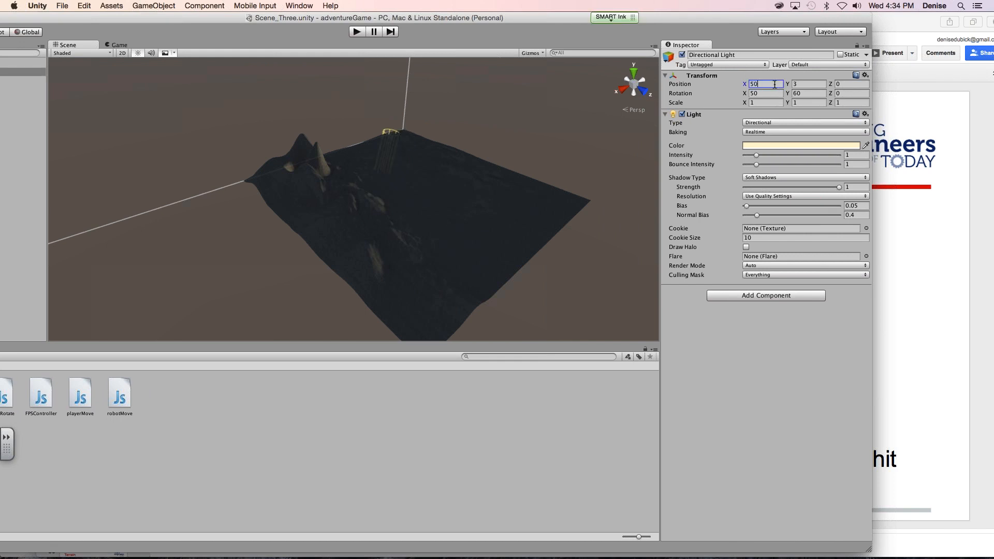
pyautogui.press('BackSpace')
pyautogui.press('BackSpace')
pyautogui.write('200')
pyautogui.press('Tab')
pyautogui.write('10')
pyautogui.press('Tab')
pyautogui.write('200')
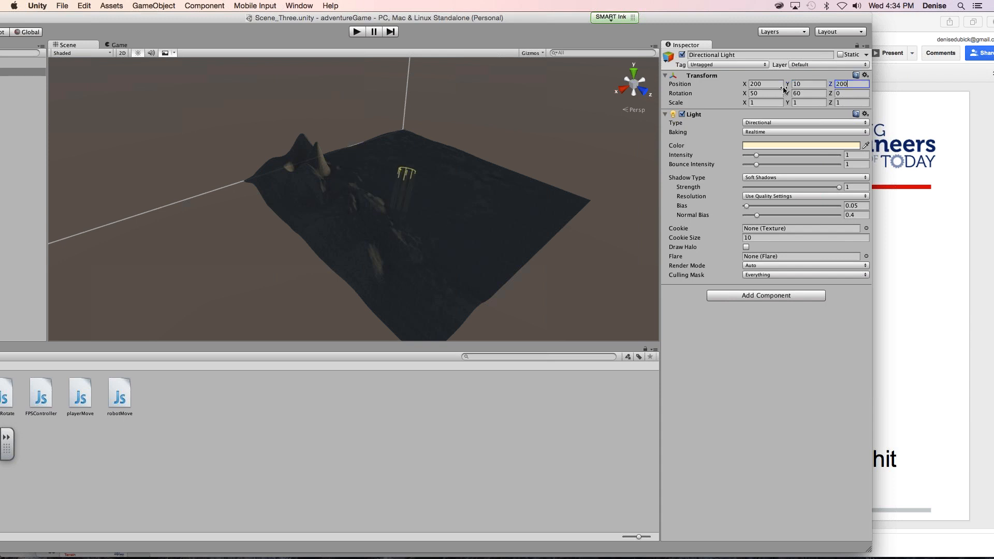
# - Raise the Directional Light's Y position, trying 30 and settling on 50
pyautogui.click(798, 84)
pyautogui.write('30')
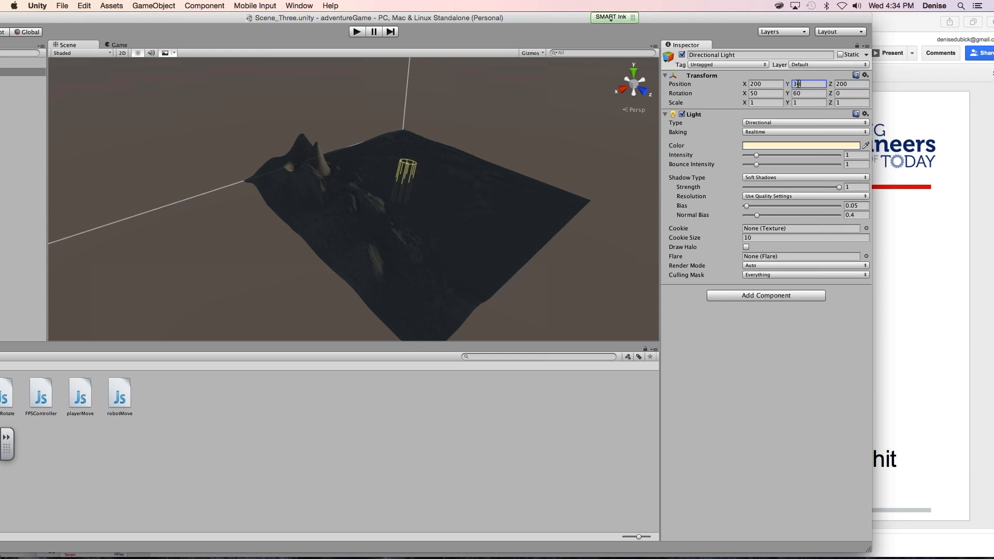
pyautogui.press('BackSpace')
pyautogui.press('BackSpace')
pyautogui.write('50')
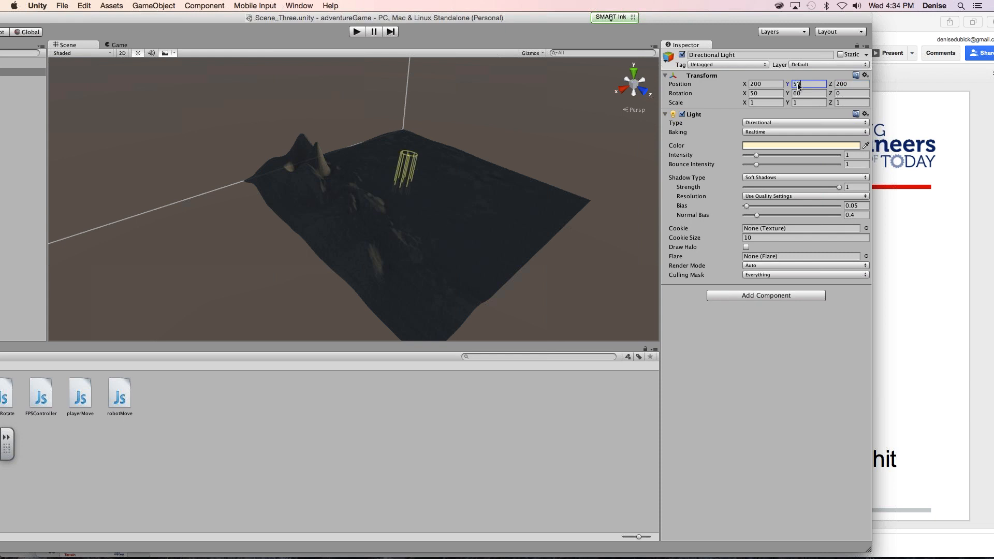
pyautogui.click(767, 94)
pyautogui.scroll(2, 505, 194)
pyautogui.scroll(3, 505, 193)
pyautogui.scroll(-1, 507, 191)
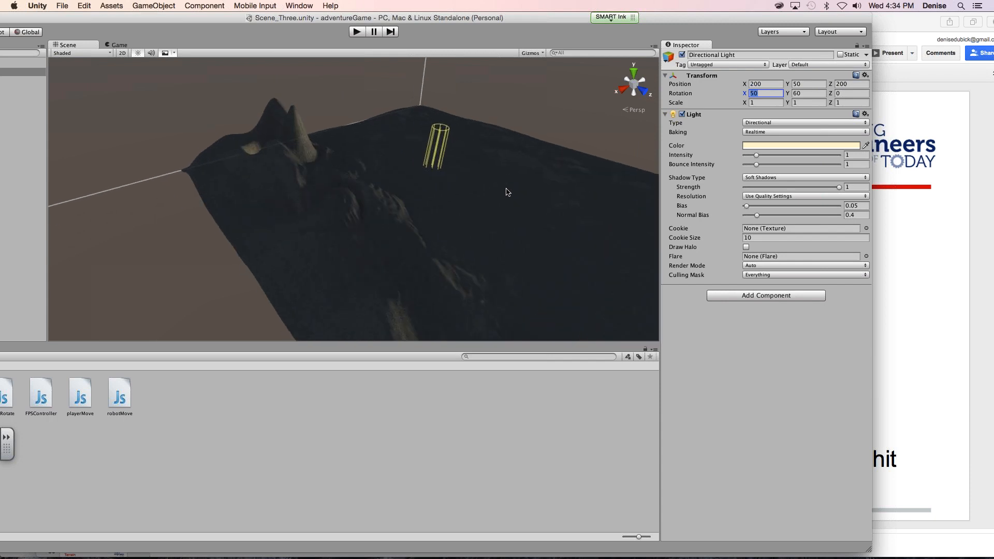
# - Select the Terrain object and frame the whole terrain in the Scene view from its opposite side
pyautogui.click(212, 108)
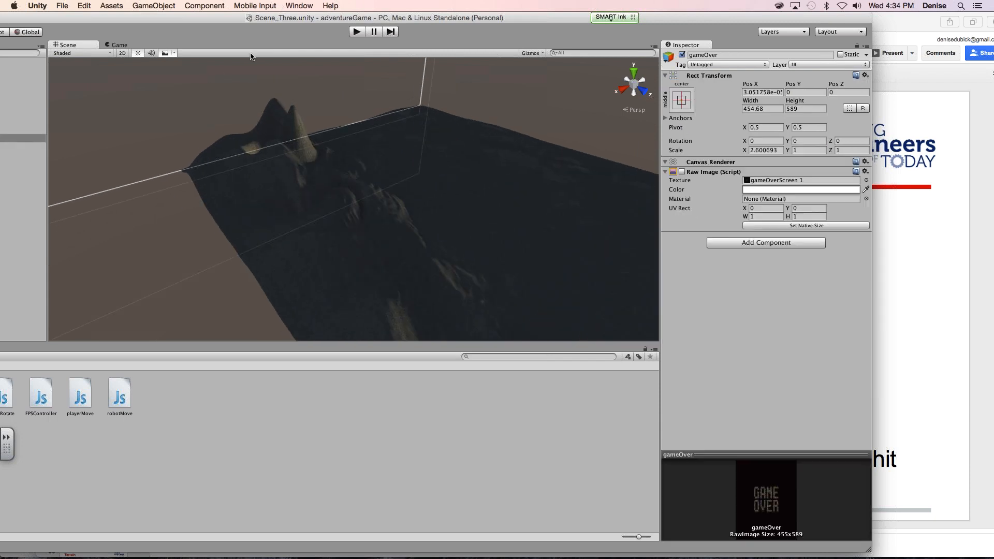
pyautogui.moveTo(318, 19); pyautogui.dragTo(413, 12)
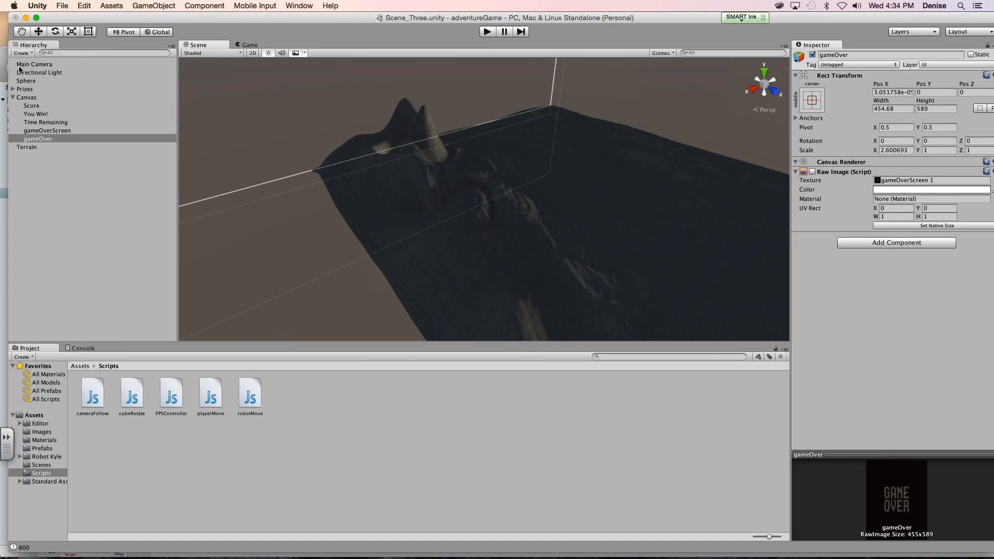
pyautogui.click(32, 148)
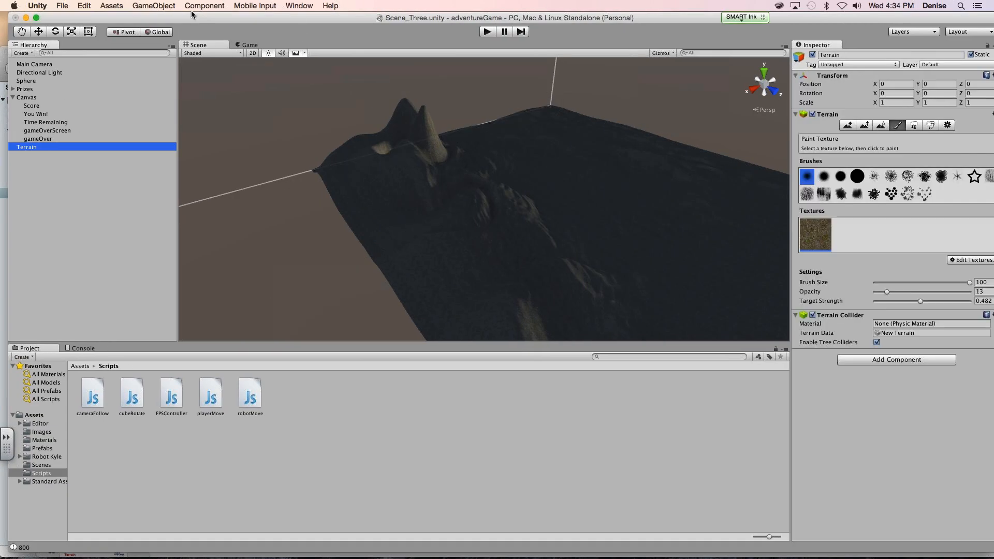
pyautogui.moveTo(194, 15); pyautogui.dragTo(85, 15)
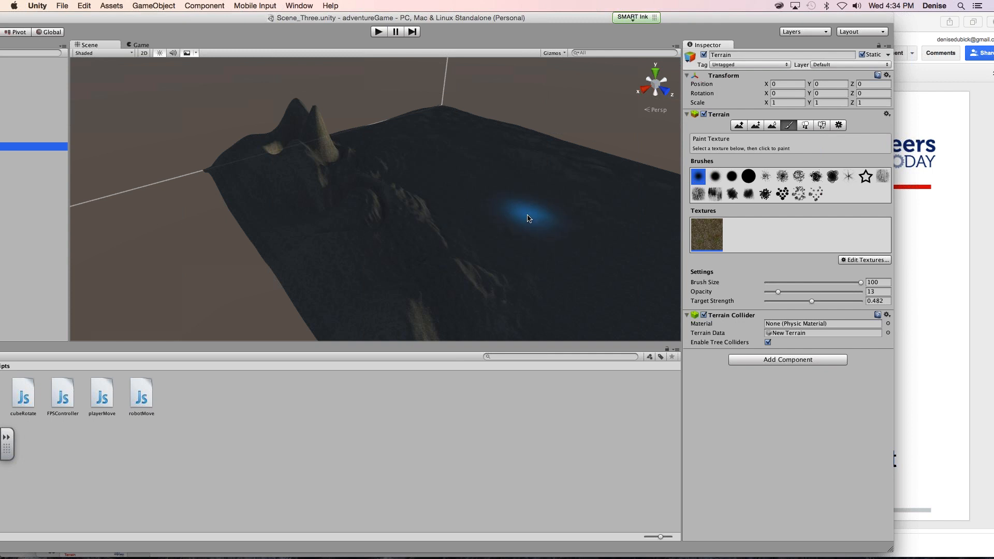
pyautogui.scroll(3, 517, 216)
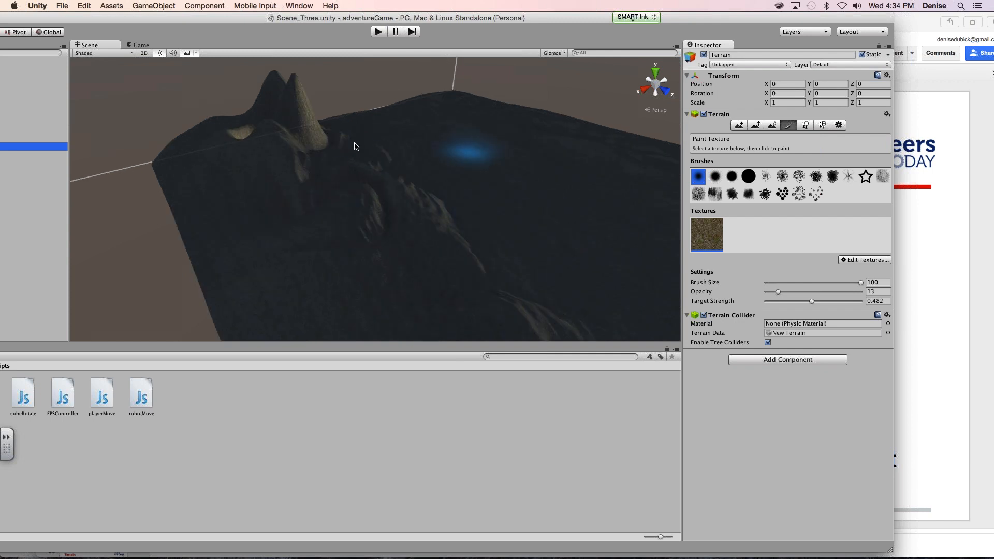
pyautogui.doubleClick(29, 147)
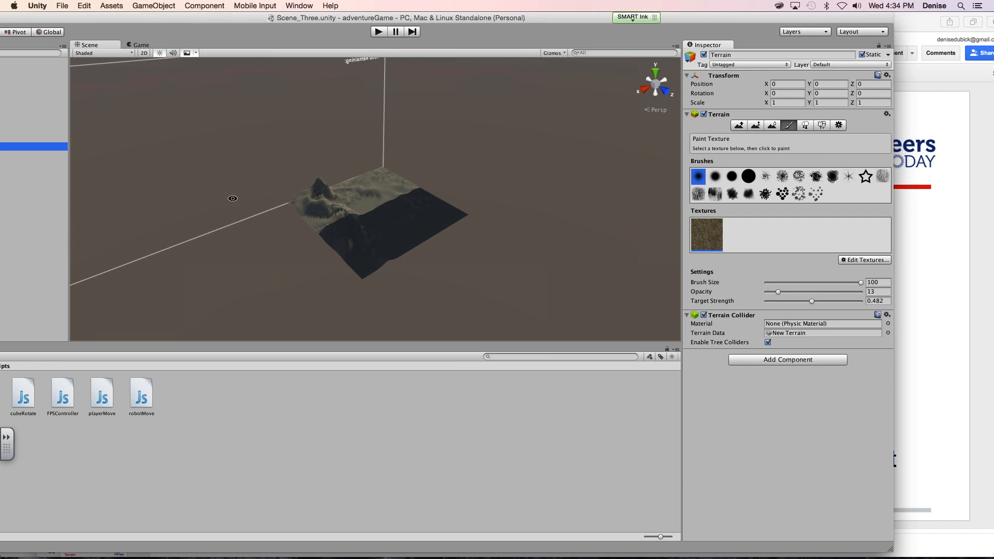
pyautogui.moveTo(226, 193)
pyautogui.keyDown('alt'); pyautogui.mouseDown()
pyautogui.moveTo(566, 157)
pyautogui.moveTo(573, 207)
pyautogui.moveTo(544, 223)
pyautogui.mouseUp(); pyautogui.keyUp('alt')
pyautogui.scroll(5, 446, 228)
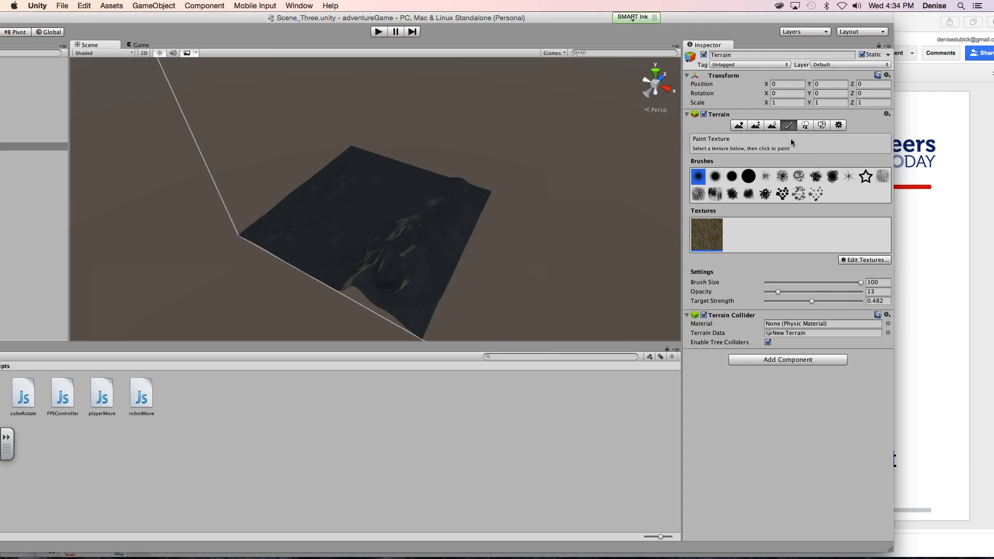
# - Start a second terrain texture and assign GrassHillAlbedo as its albedo map
pyautogui.click(860, 261)
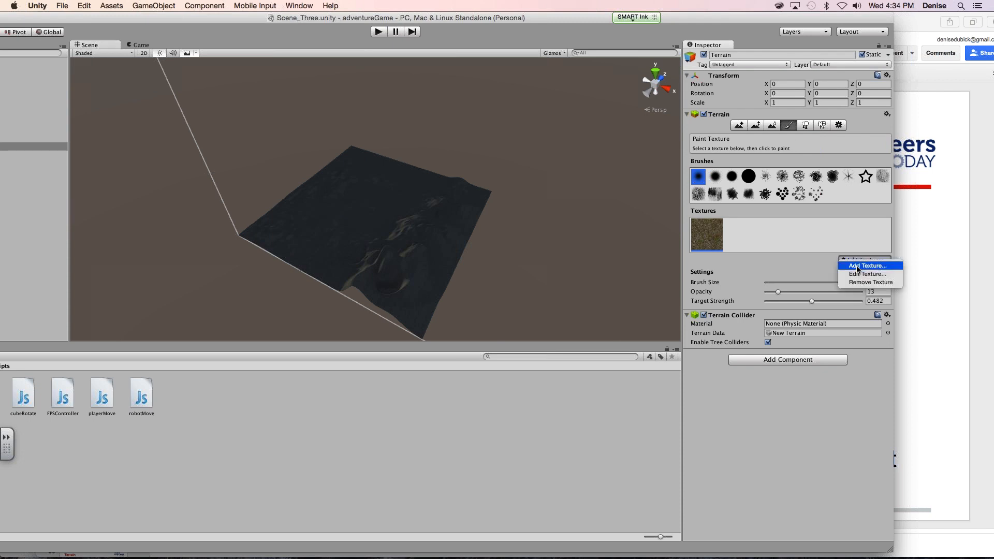
pyautogui.click(857, 267)
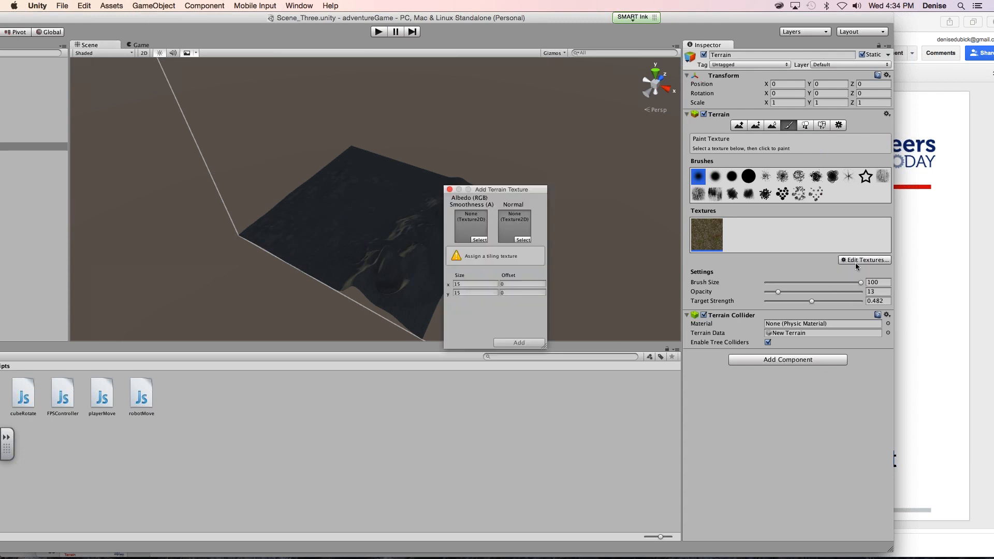
pyautogui.click(479, 241)
pyautogui.moveTo(711, 205); pyautogui.dragTo(708, 270)
pyautogui.doubleClick(683, 267)
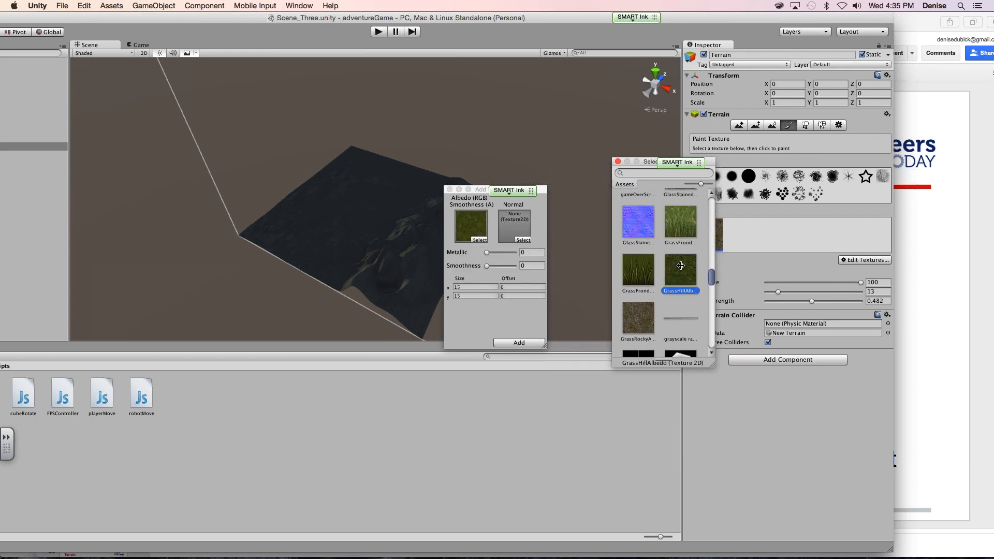
# - Assign GrassHillAlbedo as the second texture's normal map as well and add the texture to the terrain
pyautogui.click(518, 241)
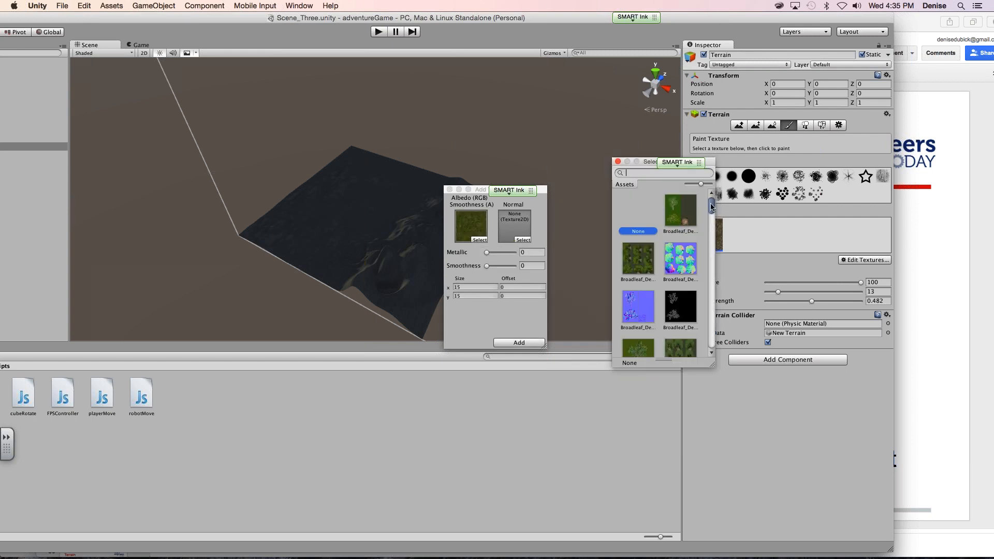
pyautogui.moveTo(711, 208); pyautogui.dragTo(710, 280)
pyautogui.click(684, 265)
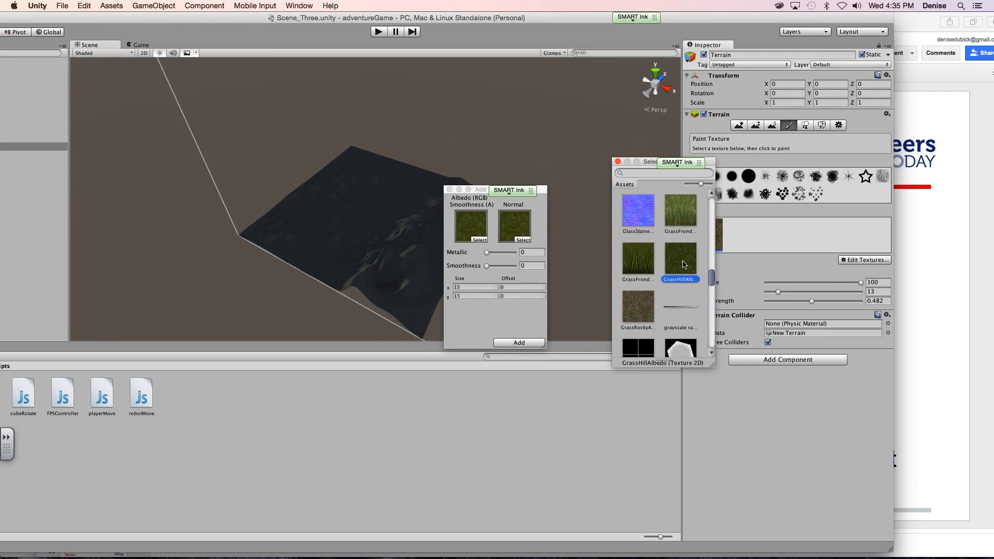
pyautogui.doubleClick(683, 264)
pyautogui.click(523, 344)
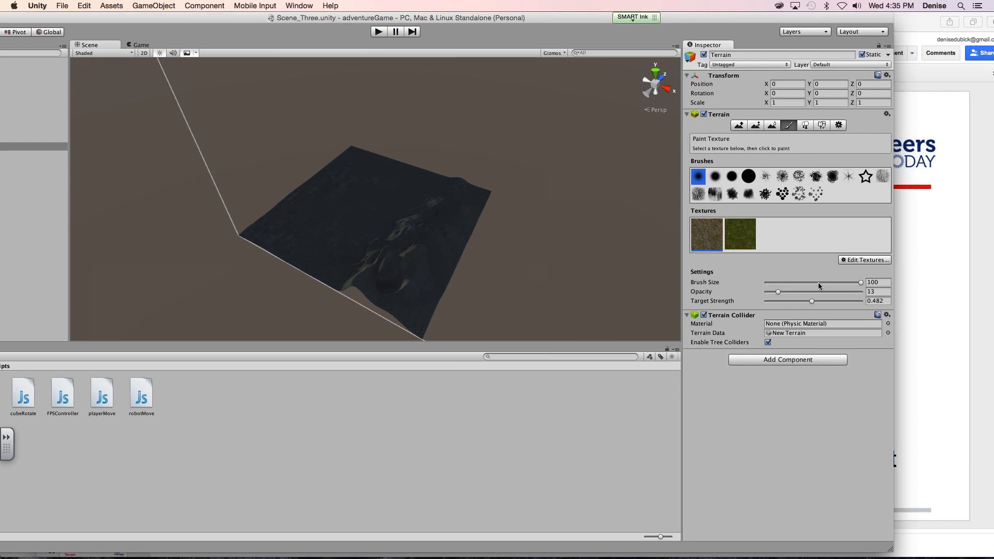
# - Set the brush opacity to 35 and paint the green grass texture over the flat part of the terrain, out to its edges
pyautogui.moveTo(779, 292); pyautogui.dragTo(799, 292)
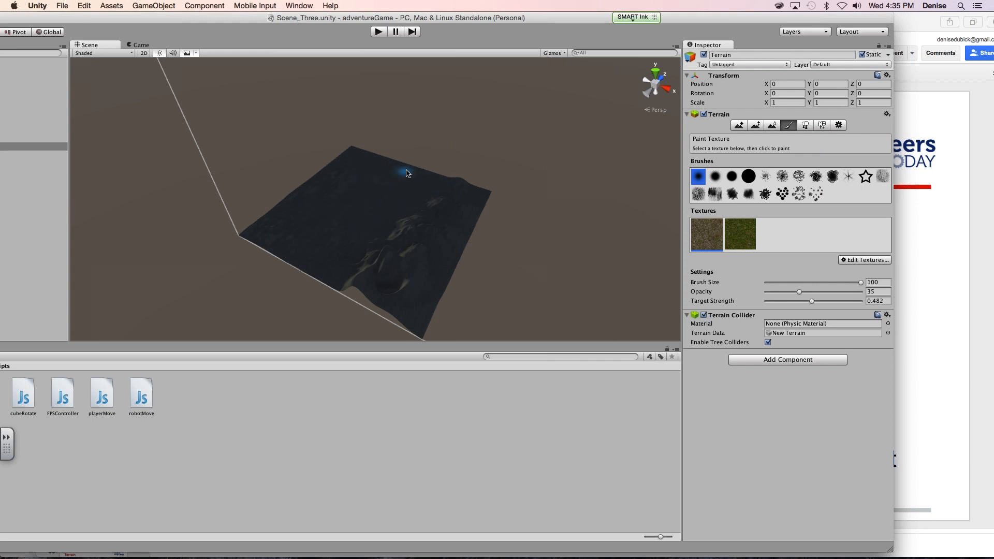
pyautogui.scroll(5, 404, 193)
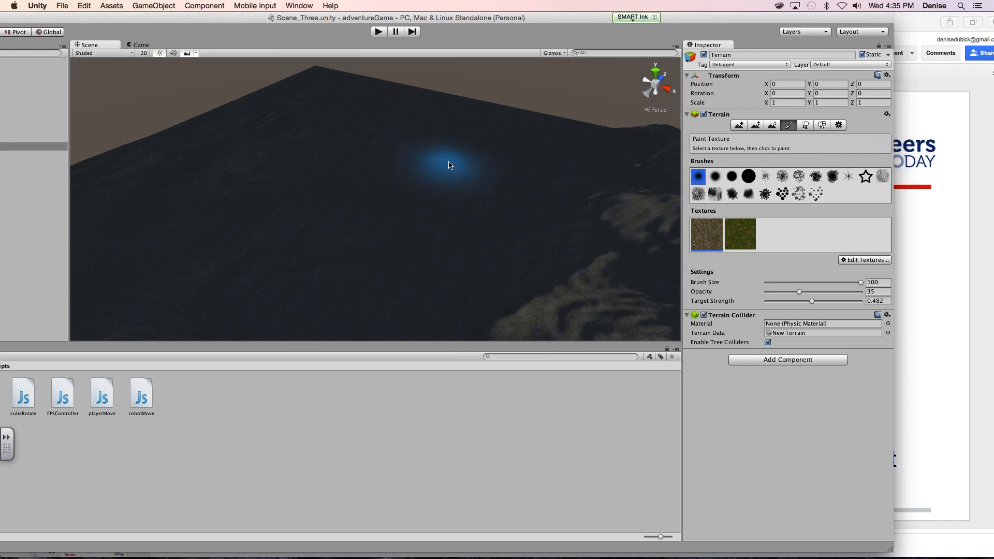
pyautogui.click(741, 234)
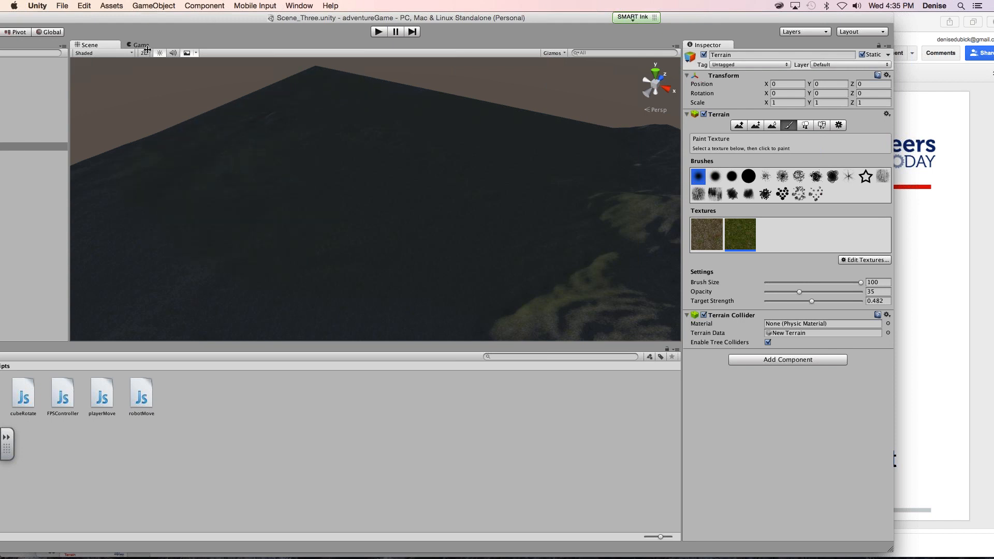
pyautogui.doubleClick(32, 146)
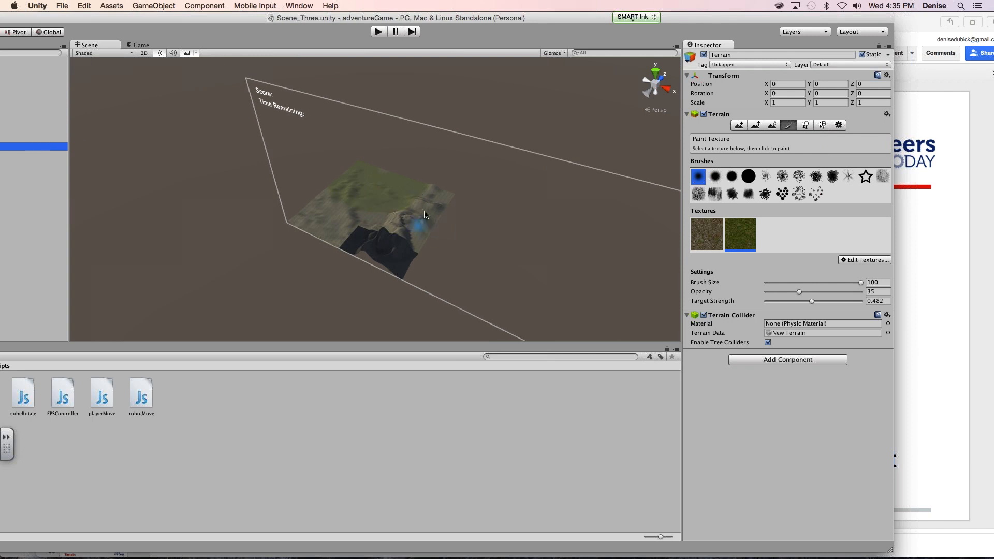
pyautogui.click(390, 178)
pyautogui.click(362, 164)
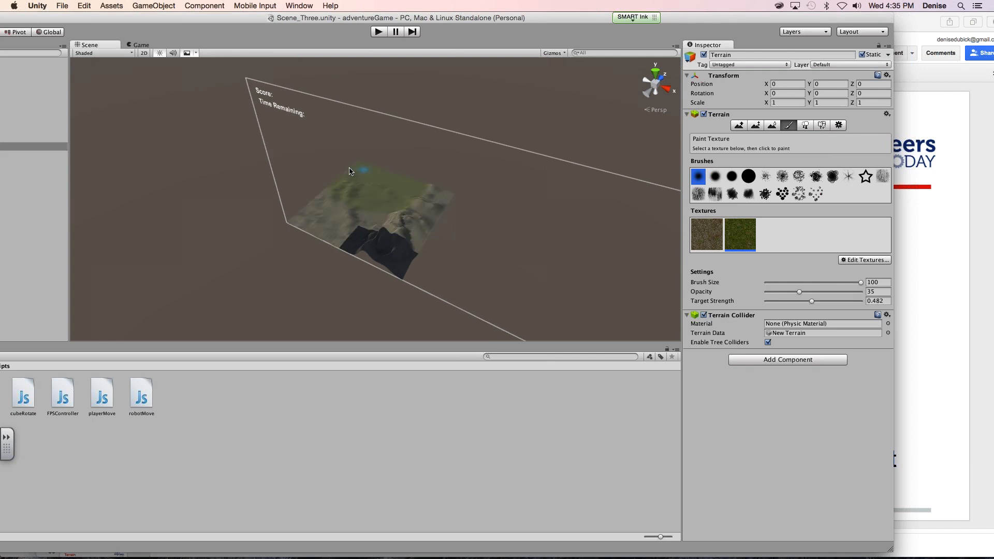
pyautogui.click(330, 190)
pyautogui.moveTo(335, 205)
pyautogui.mouseDown()
pyautogui.moveTo(321, 212)
pyautogui.moveTo(314, 190)
pyautogui.moveTo(299, 231)
pyautogui.moveTo(317, 231)
pyautogui.mouseUp()
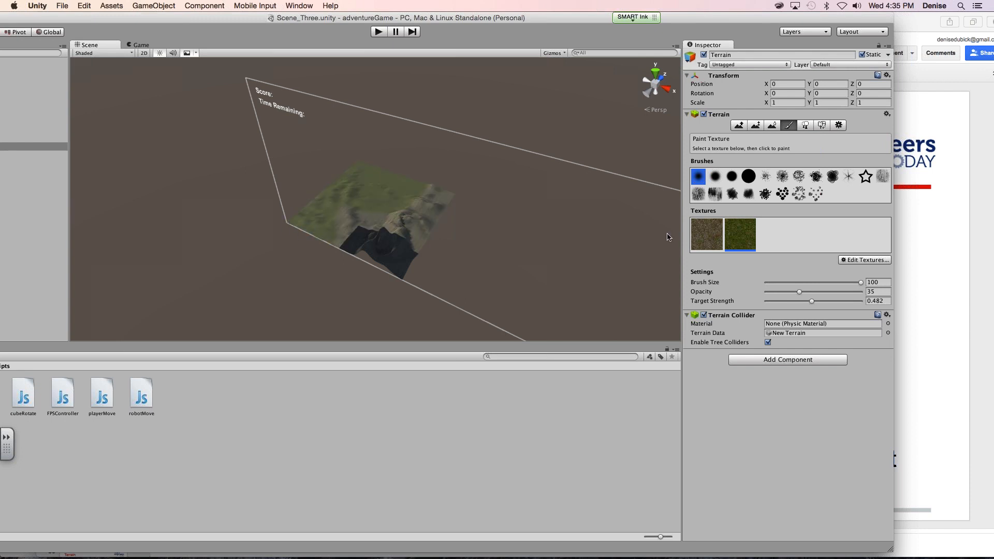
# - With brush size 100 and opacity lowered to 15, paint grass from the flat area across to the rocky ridge
pyautogui.click(815, 284)
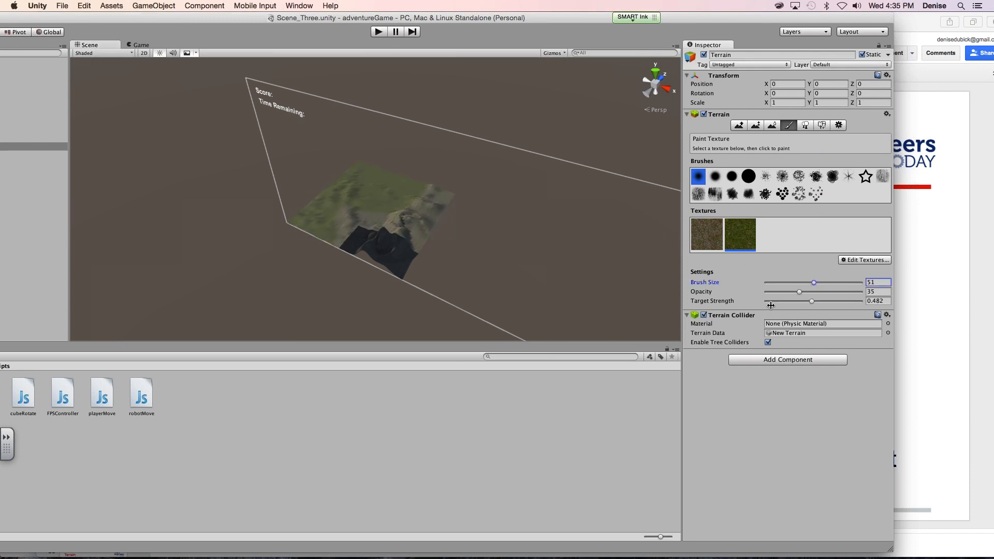
pyautogui.moveTo(843, 287); pyautogui.dragTo(880, 281)
pyautogui.moveTo(799, 293); pyautogui.dragTo(787, 296)
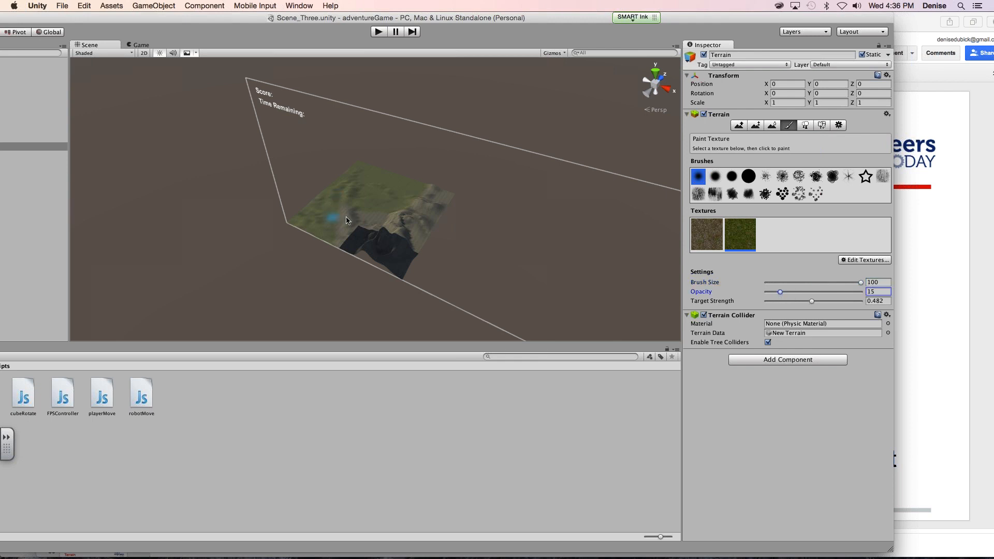
pyautogui.moveTo(346, 212)
pyautogui.mouseDown()
pyautogui.moveTo(343, 233)
pyautogui.moveTo(377, 221)
pyautogui.moveTo(356, 219)
pyautogui.moveTo(396, 214)
pyautogui.moveTo(362, 218)
pyautogui.moveTo(408, 223)
pyautogui.moveTo(455, 209)
pyautogui.mouseUp()
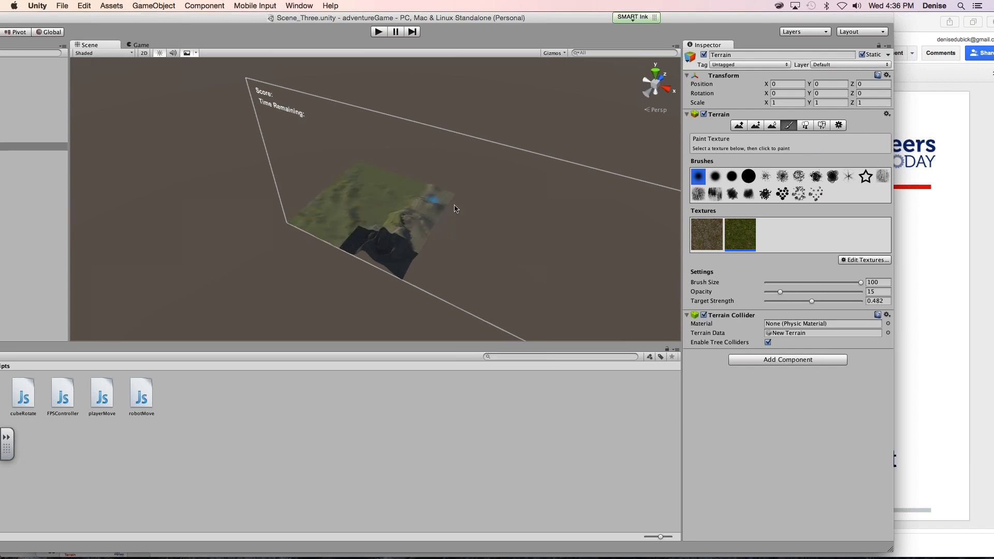
# - Set the target strength to 0.826 and paint more grass over the flat area and along its near edge
pyautogui.moveTo(793, 301); pyautogui.dragTo(796, 304)
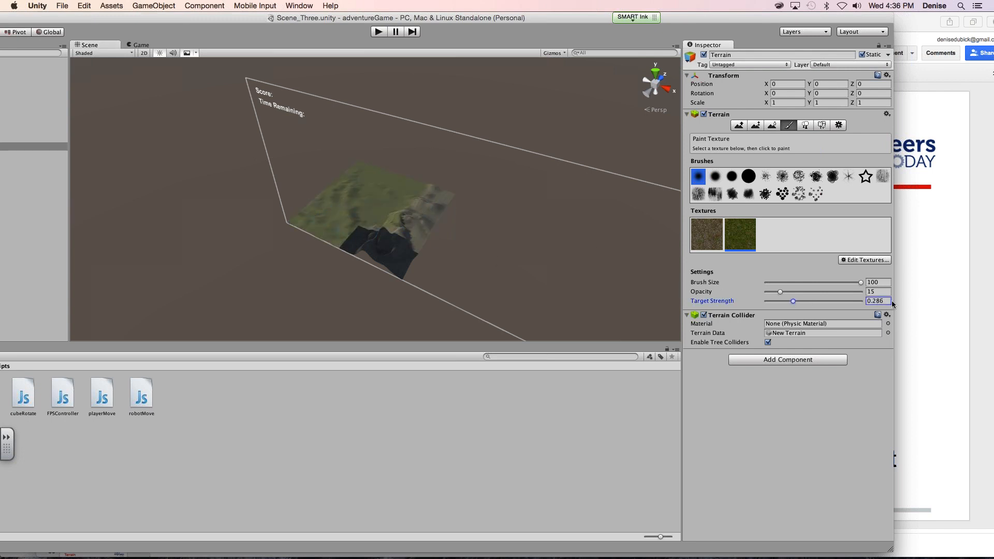
pyautogui.moveTo(318, 220)
pyautogui.mouseDown()
pyautogui.moveTo(365, 177)
pyautogui.moveTo(357, 184)
pyautogui.moveTo(418, 191)
pyautogui.moveTo(388, 189)
pyautogui.moveTo(351, 166)
pyautogui.moveTo(311, 204)
pyautogui.moveTo(292, 263)
pyautogui.mouseUp()
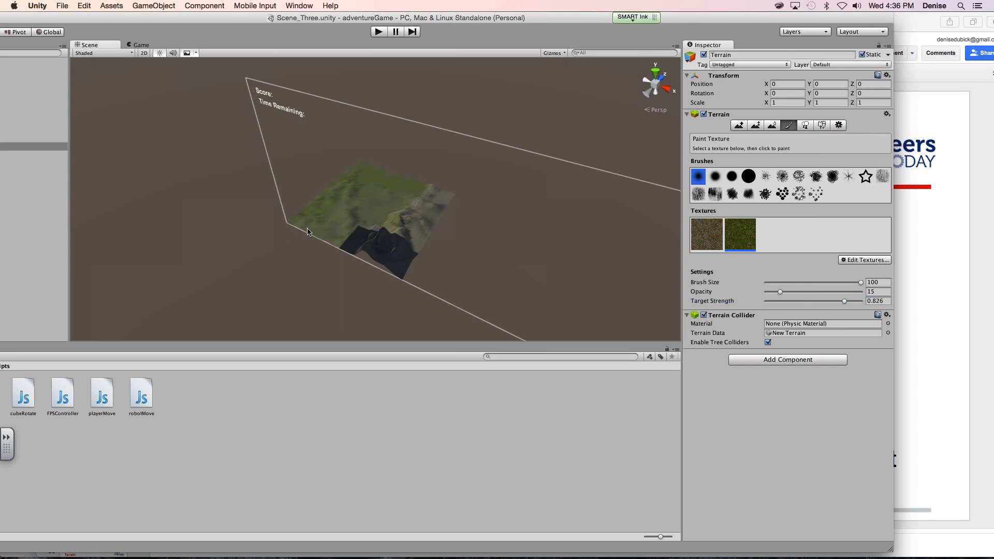
pyautogui.moveTo(318, 224)
pyautogui.mouseDown()
pyautogui.moveTo(344, 210)
pyautogui.moveTo(391, 211)
pyautogui.moveTo(394, 266)
pyautogui.moveTo(383, 253)
pyautogui.moveTo(378, 268)
pyautogui.mouseUp()
# - Switch to the unityLesson4_S15 slides in Safari, review the Terrain slides on placing trees, and return to Unity
pyautogui.click(980, 40)
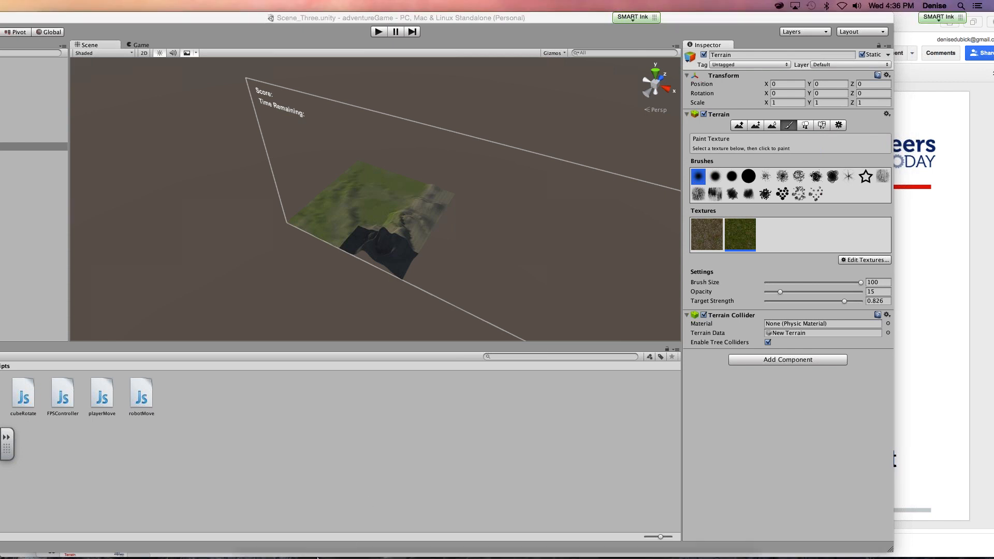
pyautogui.moveTo(348, 556)
pyautogui.click(366, 536)
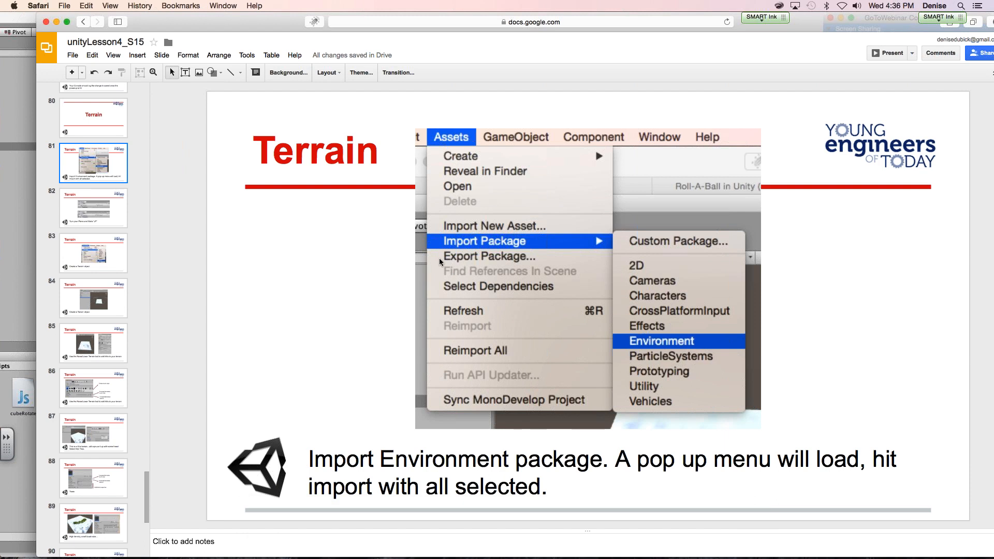
pyautogui.scroll(-5, 146, 502)
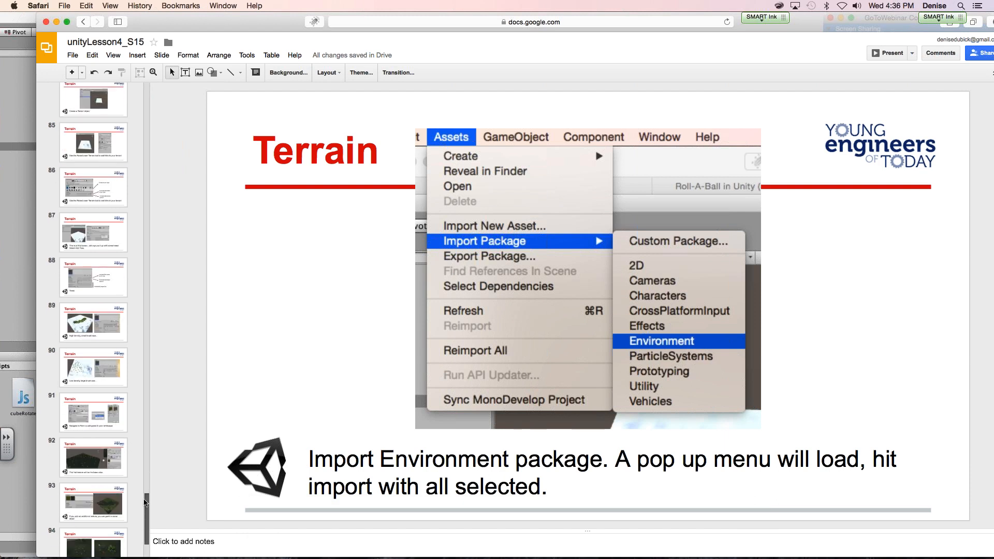
pyautogui.click(110, 321)
pyautogui.click(109, 445)
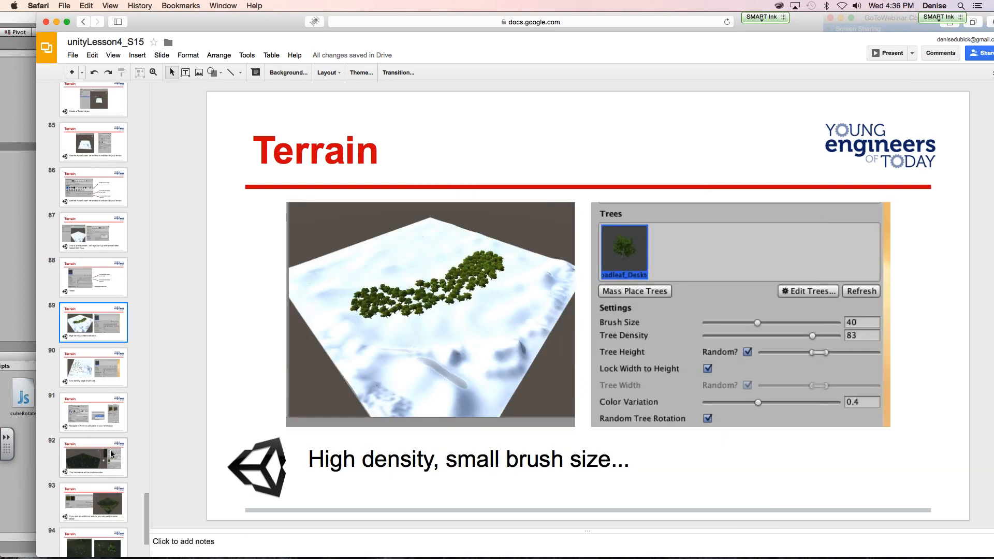
pyautogui.click(83, 325)
pyautogui.click(19, 318)
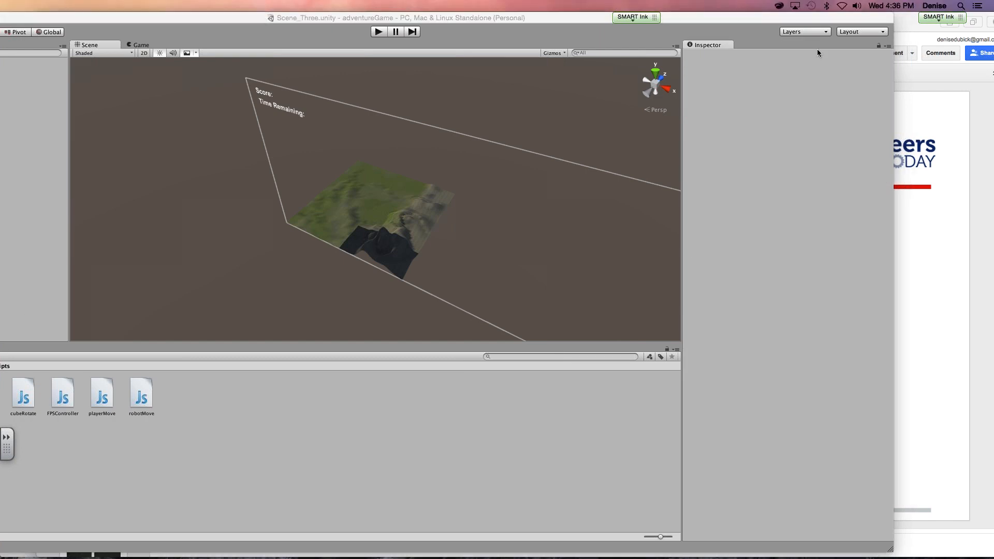
# - Collapse the Canvas group in the hierarchy and select the Terrain object
pyautogui.moveTo(251, 17); pyautogui.dragTo(352, 17)
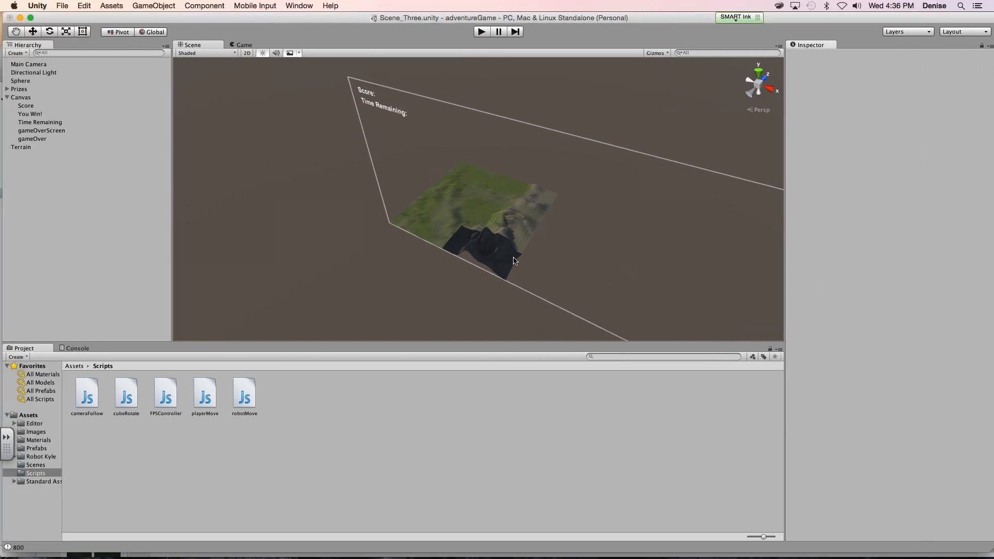
pyautogui.scroll(5, 512, 257)
pyautogui.click(11, 98)
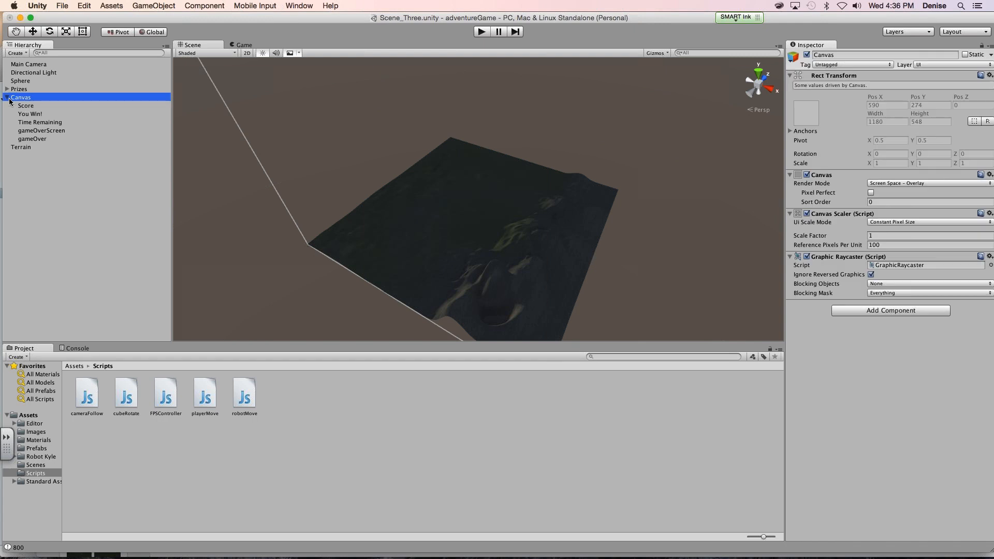
pyautogui.click(8, 97)
pyautogui.click(21, 106)
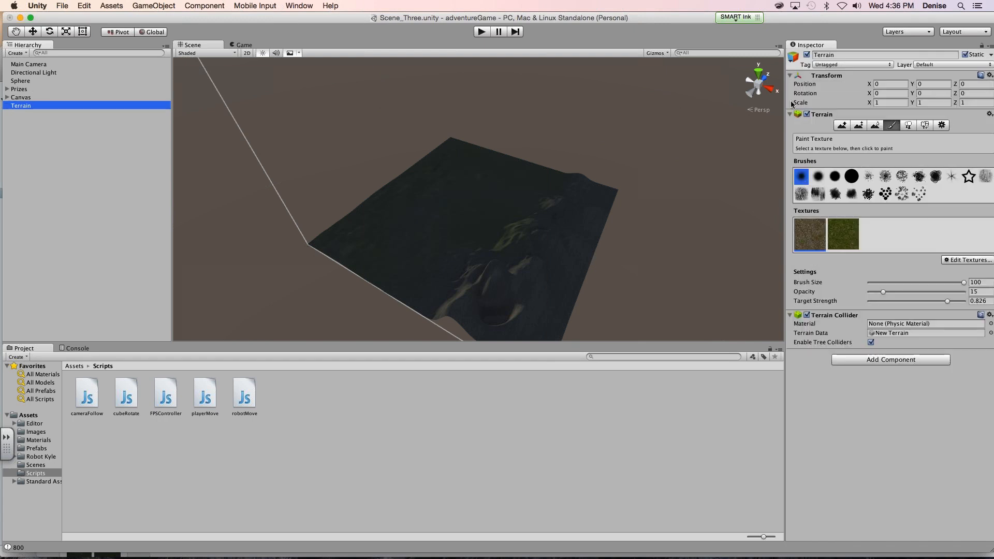
# - Start placing trees on the terrain and add the Broadleaf_Mobile prefab to its tree list
pyautogui.click(908, 126)
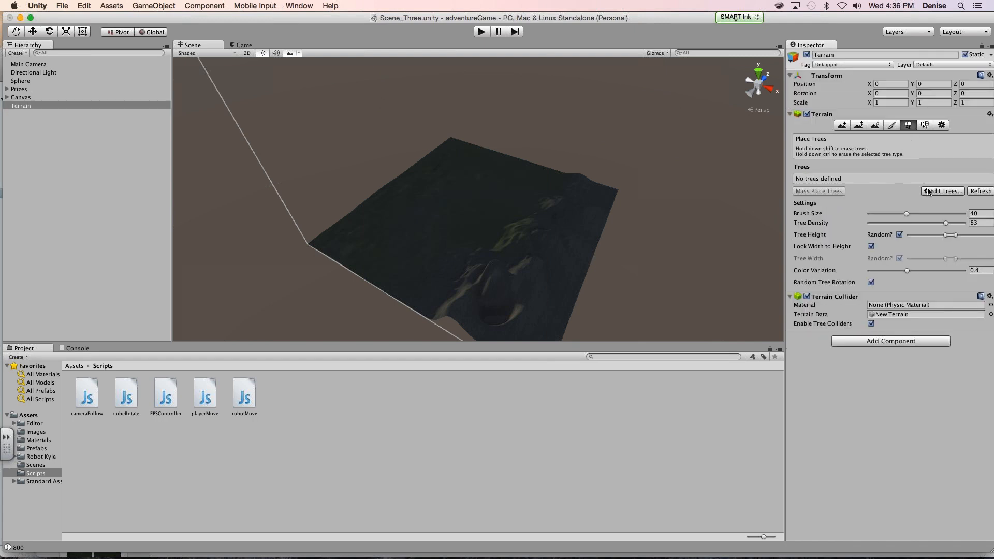
pyautogui.click(929, 192)
pyautogui.click(945, 200)
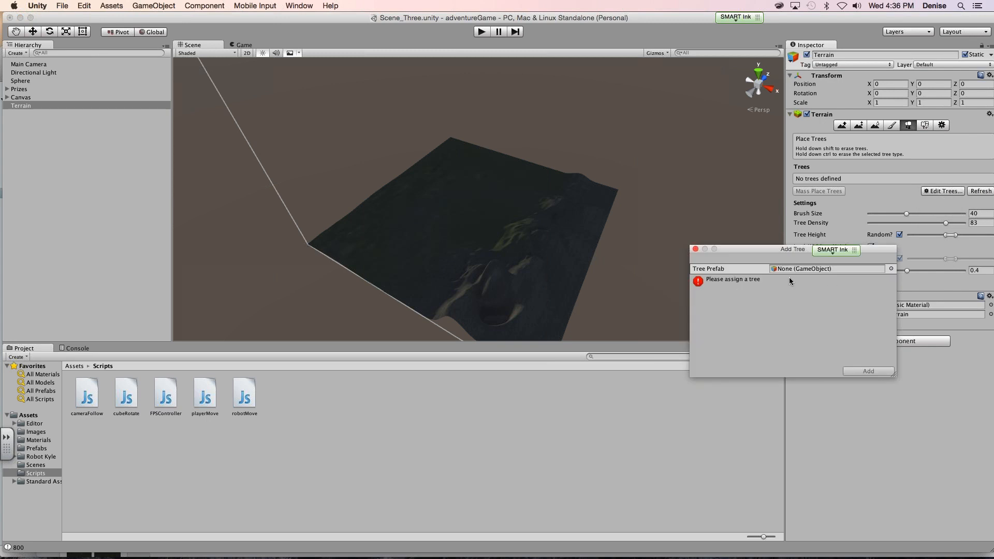
pyautogui.moveTo(814, 250); pyautogui.dragTo(744, 254)
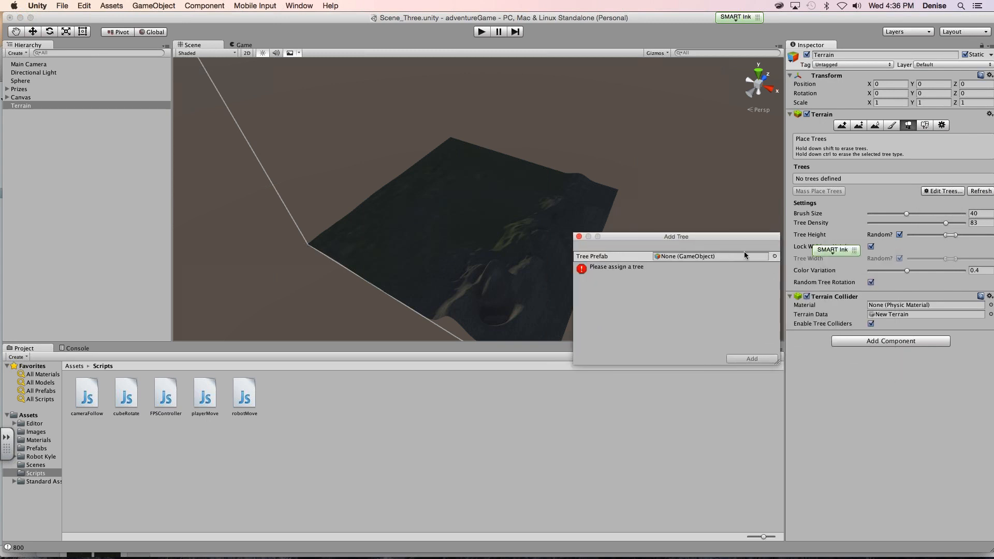
pyautogui.click(775, 256)
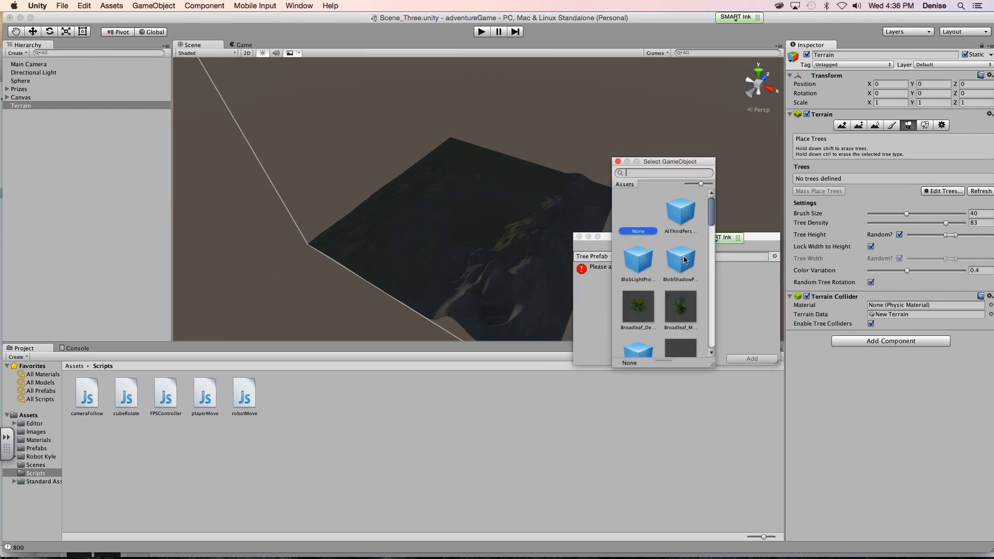
pyautogui.click(673, 315)
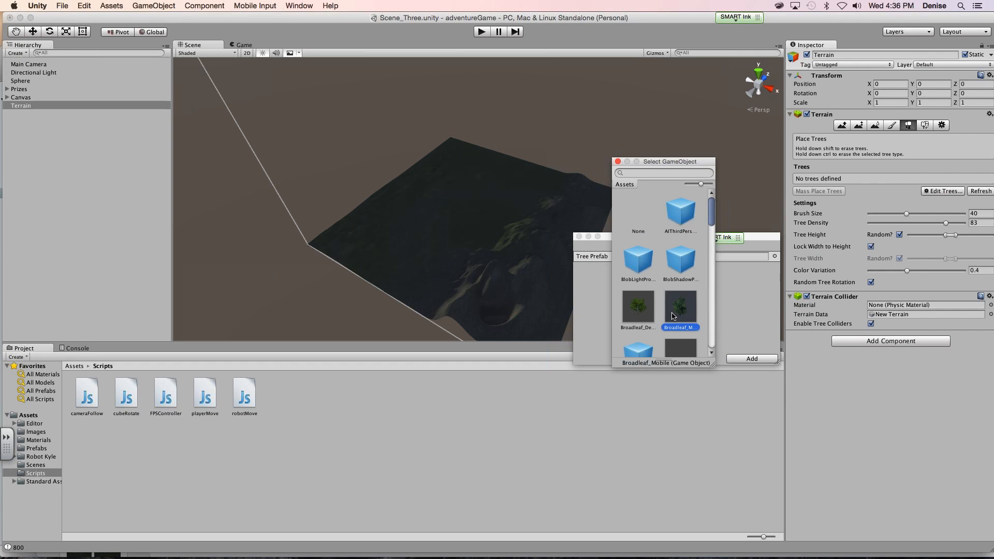
pyautogui.doubleClick(672, 316)
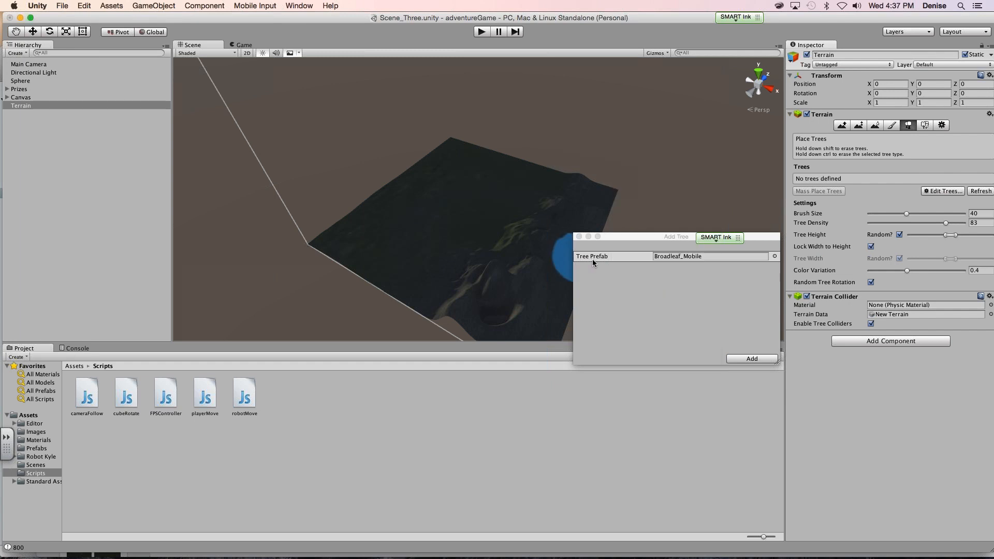
pyautogui.click(761, 358)
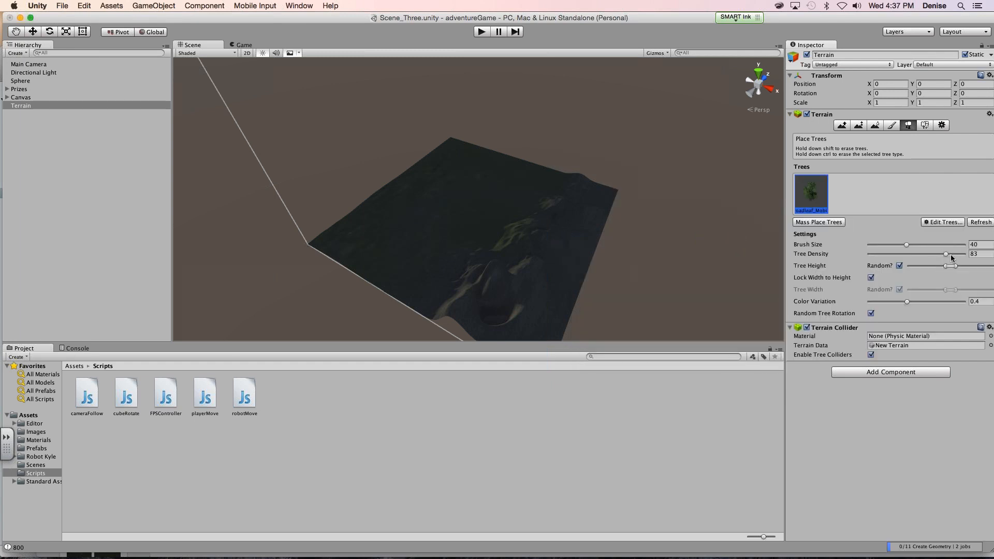
# - Set the tree brush size to 76.8, density to 57 and color variation to 0.662, and lower the minimum of the random tree height
pyautogui.moveTo(693, 18); pyautogui.dragTo(477, 19)
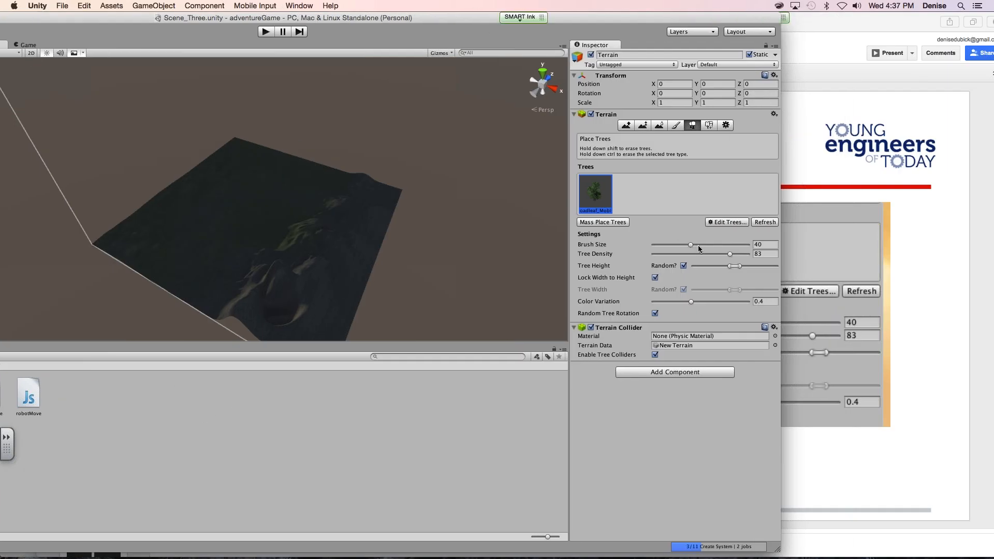
pyautogui.moveTo(698, 245); pyautogui.dragTo(726, 244)
pyautogui.moveTo(729, 255); pyautogui.dragTo(690, 256)
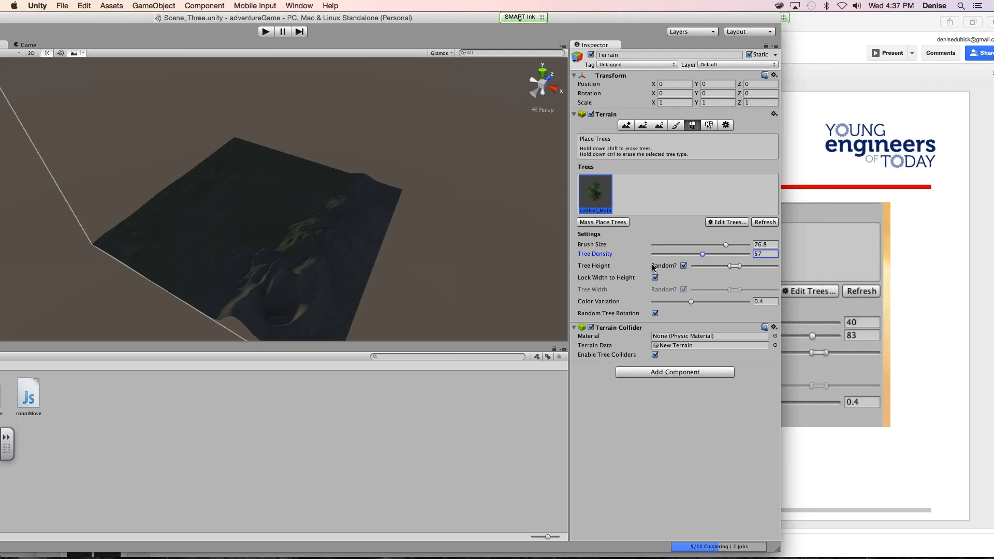
pyautogui.moveTo(732, 268)
pyautogui.mouseDown()
pyautogui.moveTo(707, 267)
pyautogui.moveTo(748, 267)
pyautogui.moveTo(727, 274)
pyautogui.mouseUp()
pyautogui.moveTo(691, 301); pyautogui.dragTo(717, 299)
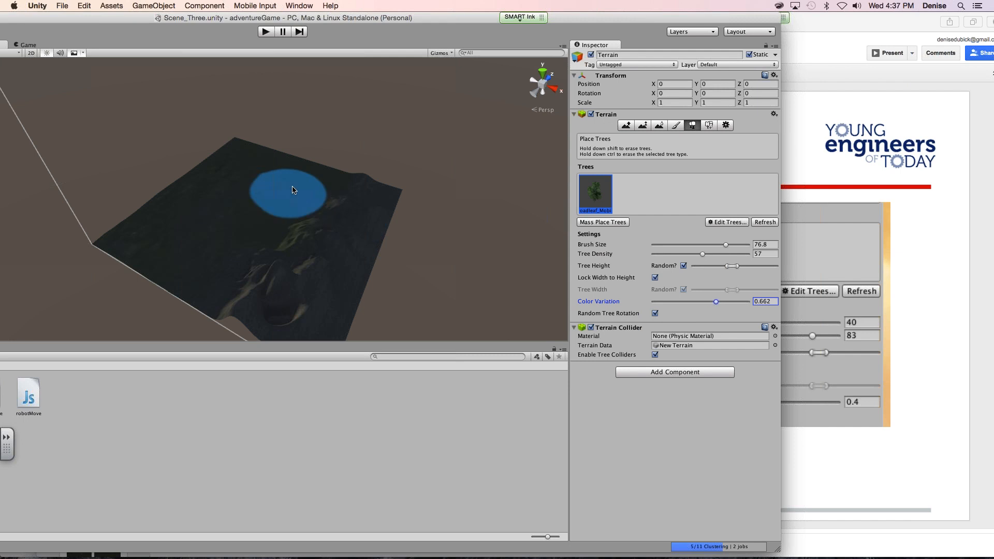
# - Try painting a dense clump of trees on the flat area with brush size 25 and tree density 90, and undo it
pyautogui.click(674, 245)
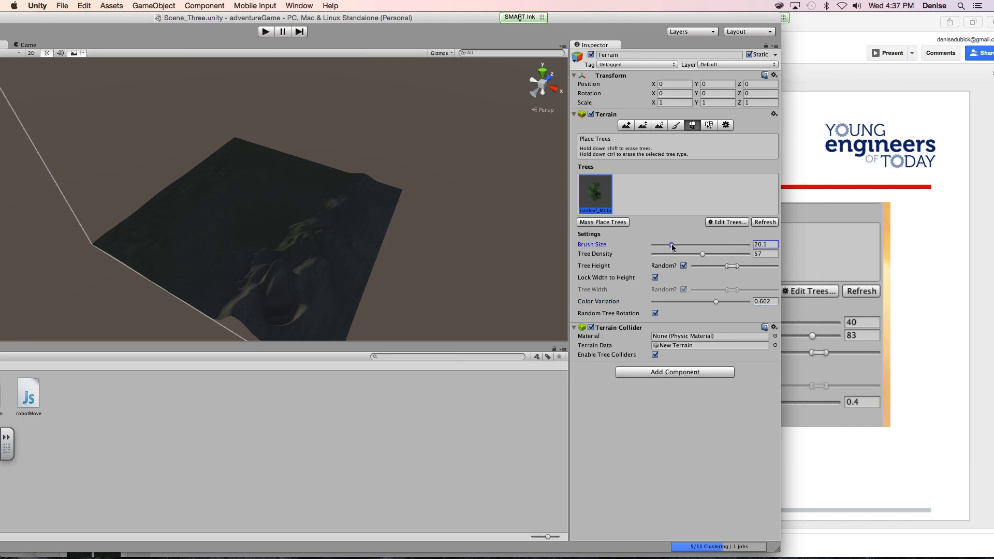
pyautogui.click(738, 254)
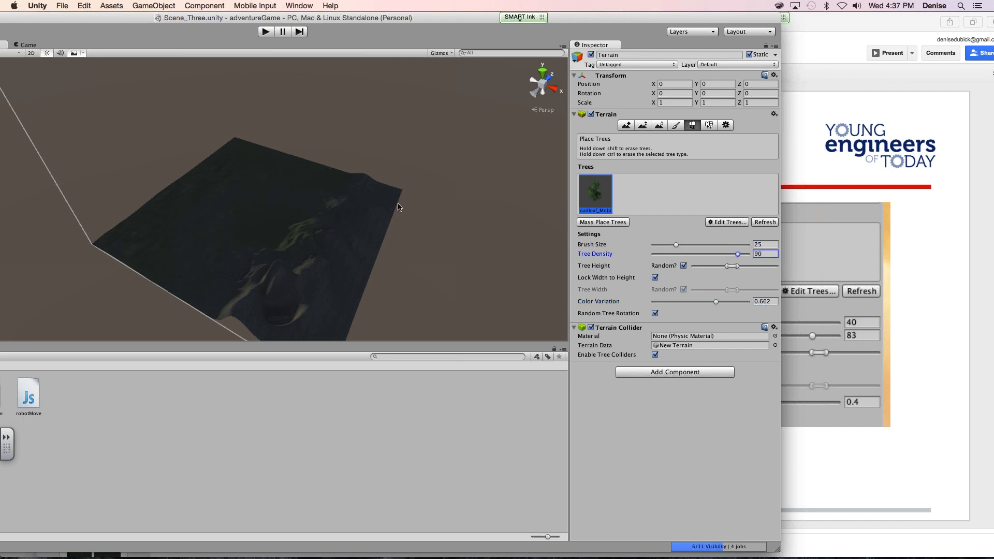
pyautogui.moveTo(259, 194)
pyautogui.mouseDown()
pyautogui.moveTo(238, 212)
pyautogui.moveTo(207, 207)
pyautogui.moveTo(228, 191)
pyautogui.moveTo(226, 208)
pyautogui.mouseUp()
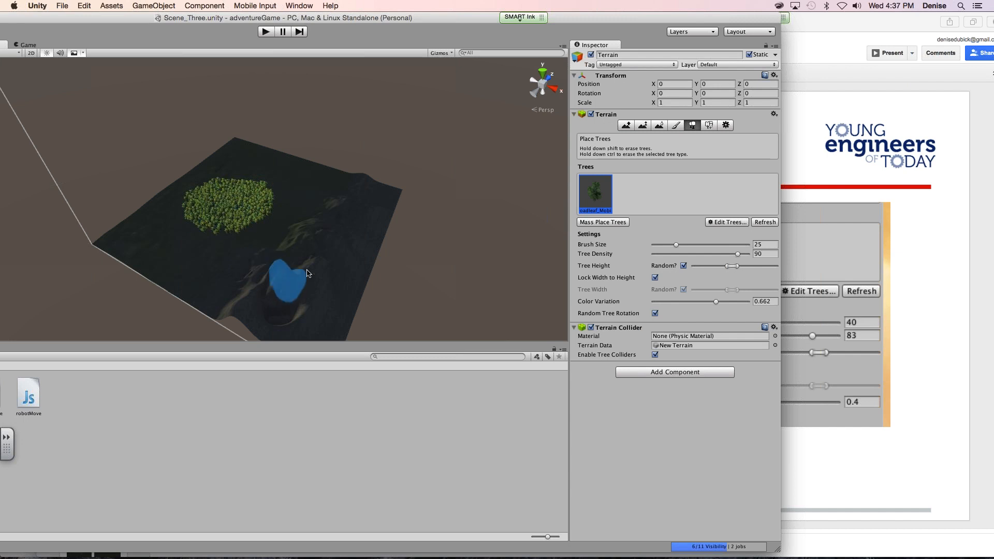
pyautogui.press('super+z')
# - Set the brush size to 82.7, try painting trees across the flat area at tree density 27, and undo them
pyautogui.moveTo(697, 245); pyautogui.dragTo(731, 245)
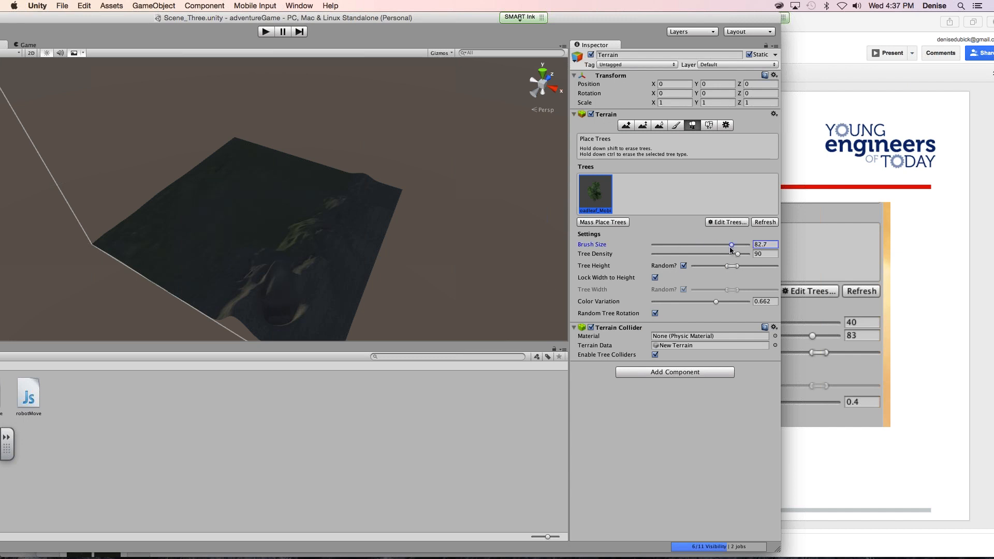
pyautogui.click(708, 254)
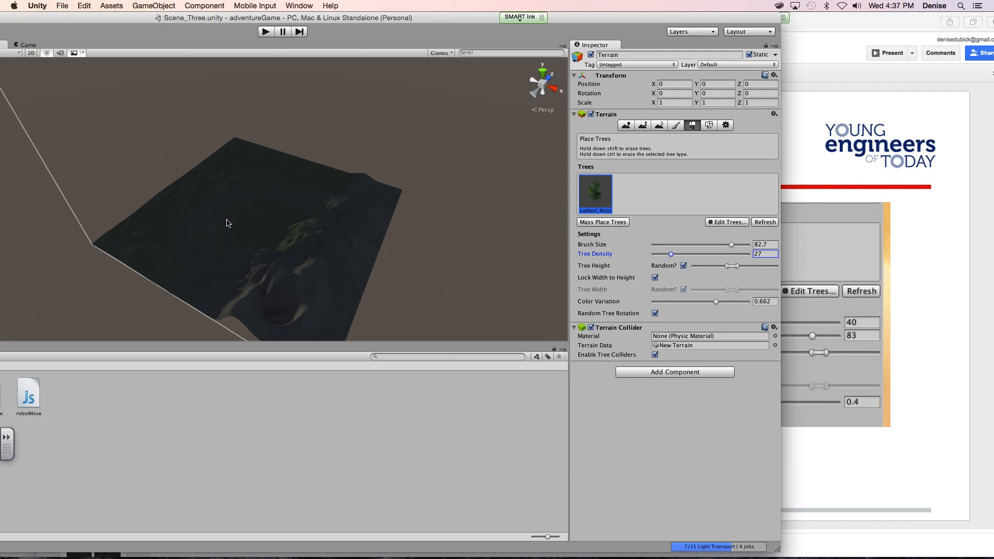
pyautogui.moveTo(227, 223)
pyautogui.mouseDown()
pyautogui.moveTo(215, 289)
pyautogui.moveTo(300, 173)
pyautogui.moveTo(266, 160)
pyautogui.moveTo(122, 247)
pyautogui.mouseUp()
pyautogui.press('super+z')
# - Paint trees along the terrain's far edge, and add sparser ones beside them on both sides at tree density 15
pyautogui.moveTo(229, 148)
pyautogui.mouseDown()
pyautogui.moveTo(214, 164)
pyautogui.moveTo(291, 158)
pyautogui.mouseUp()
pyautogui.moveTo(671, 254); pyautogui.dragTo(654, 254)
pyautogui.moveTo(658, 254); pyautogui.dragTo(659, 255)
pyautogui.click(169, 209)
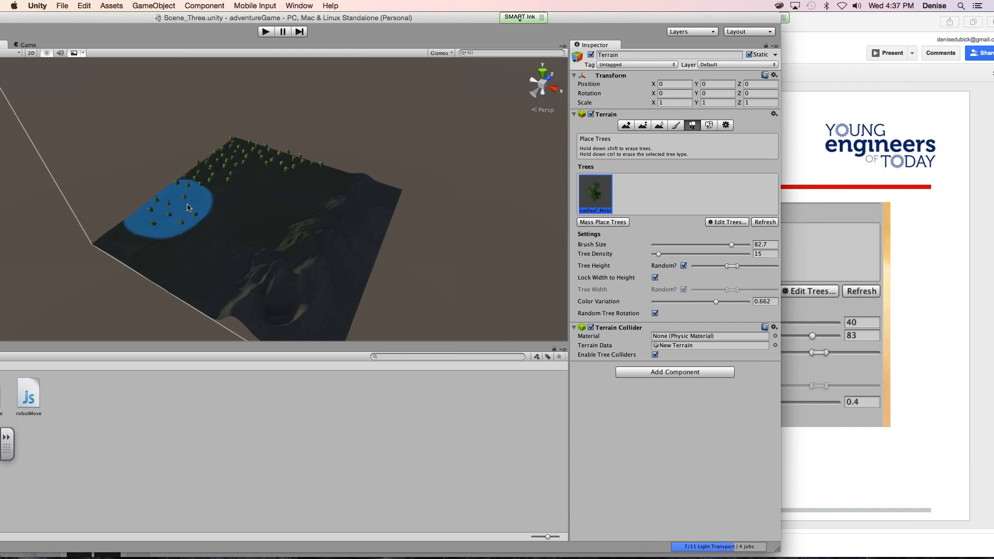
pyautogui.click(327, 182)
# - Scatter trees over the terrain's centre at tree density 11, and place single trees near the left corner and the ridge with brush size 12
pyautogui.moveTo(658, 255); pyautogui.dragTo(655, 254)
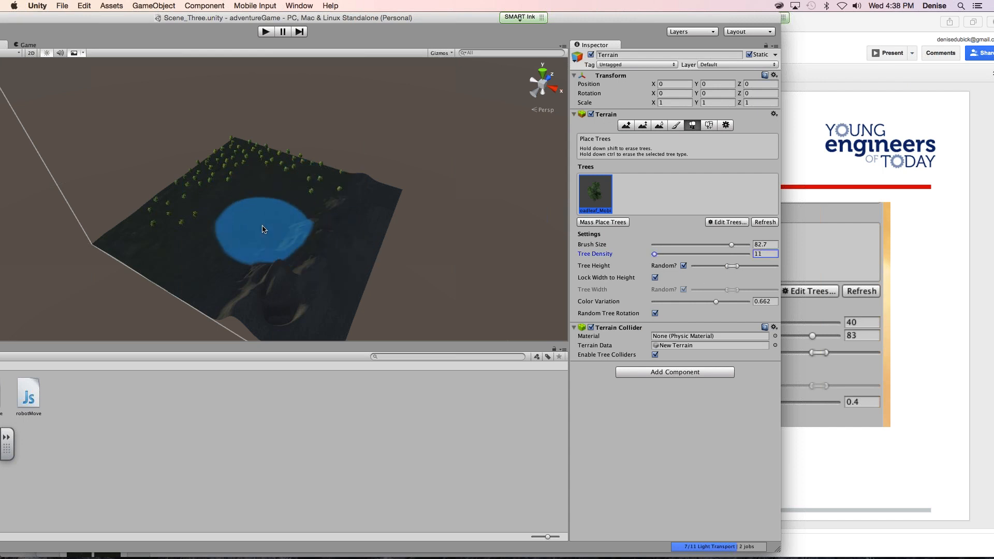
pyautogui.click(265, 227)
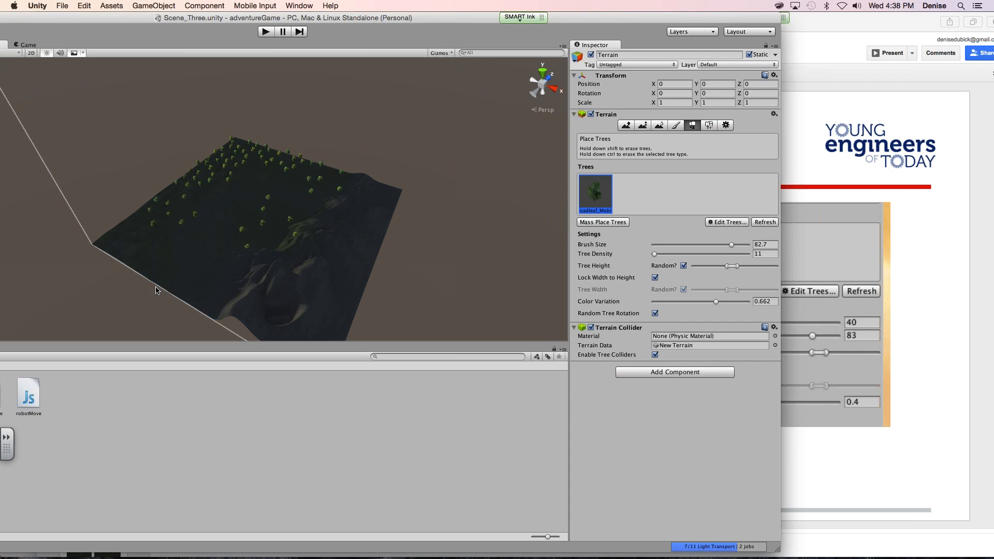
pyautogui.click(664, 244)
pyautogui.click(107, 241)
pyautogui.click(329, 205)
# - Add the Broadleaf_Desktop prefab to the terrain's tree list and select it for placing
pyautogui.click(732, 223)
pyautogui.click(725, 230)
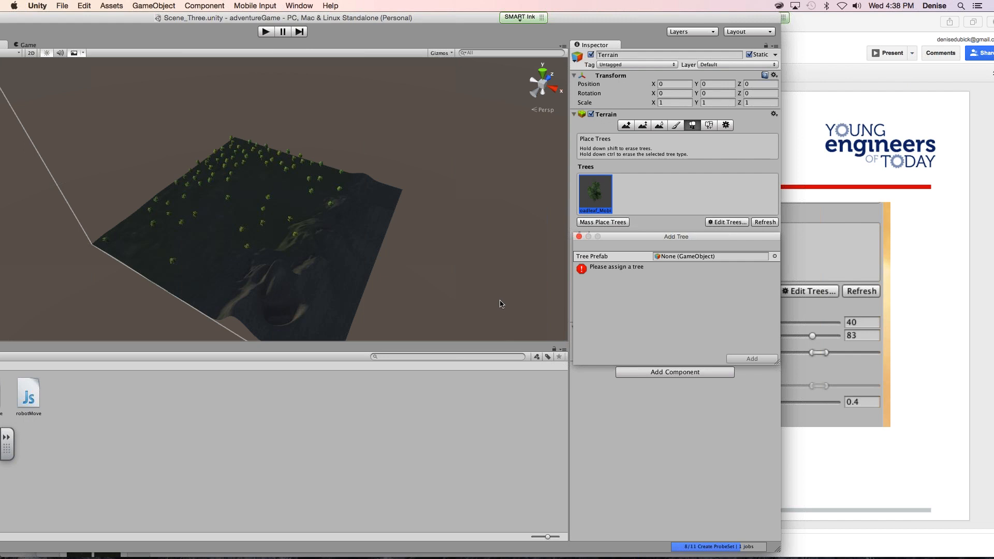
pyautogui.click(775, 256)
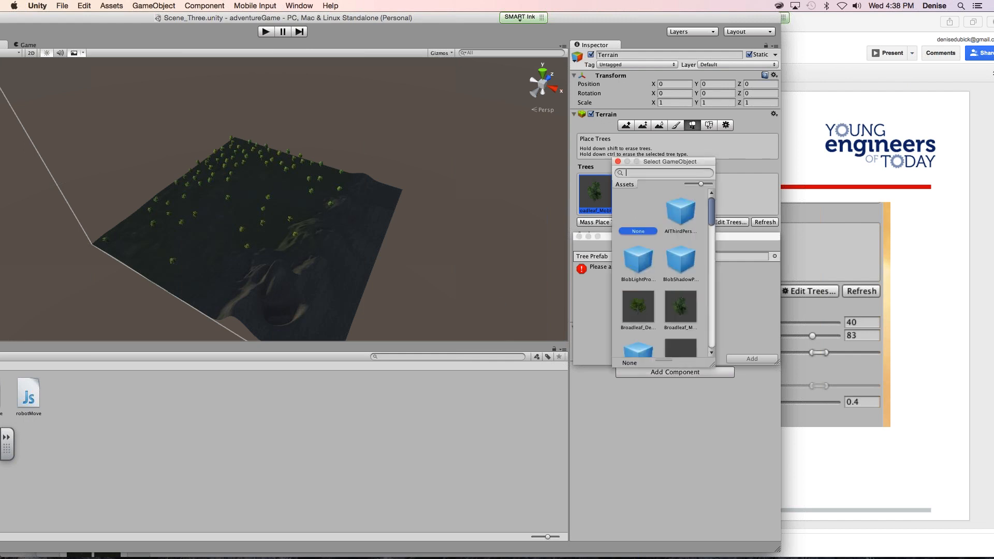
pyautogui.doubleClick(632, 317)
pyautogui.click(748, 295)
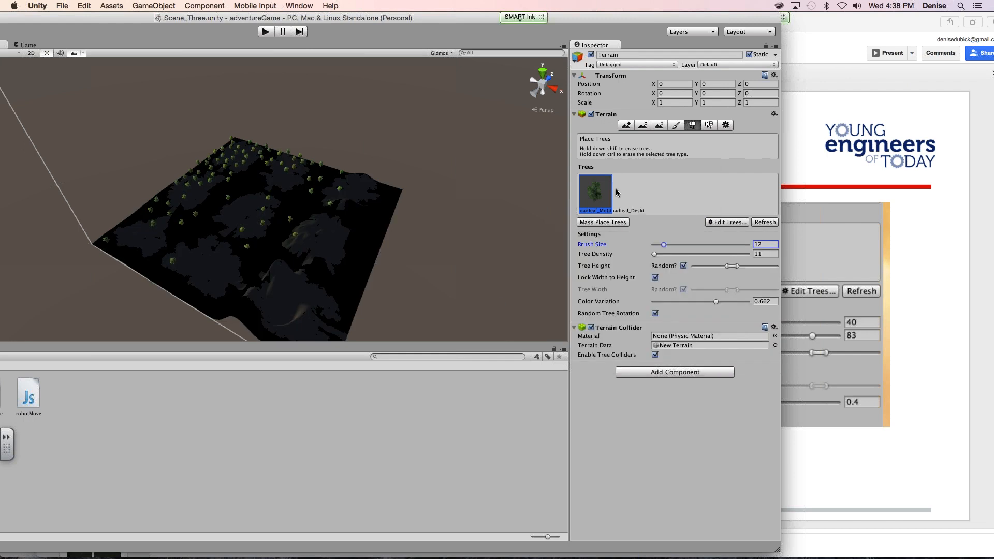
pyautogui.click(627, 199)
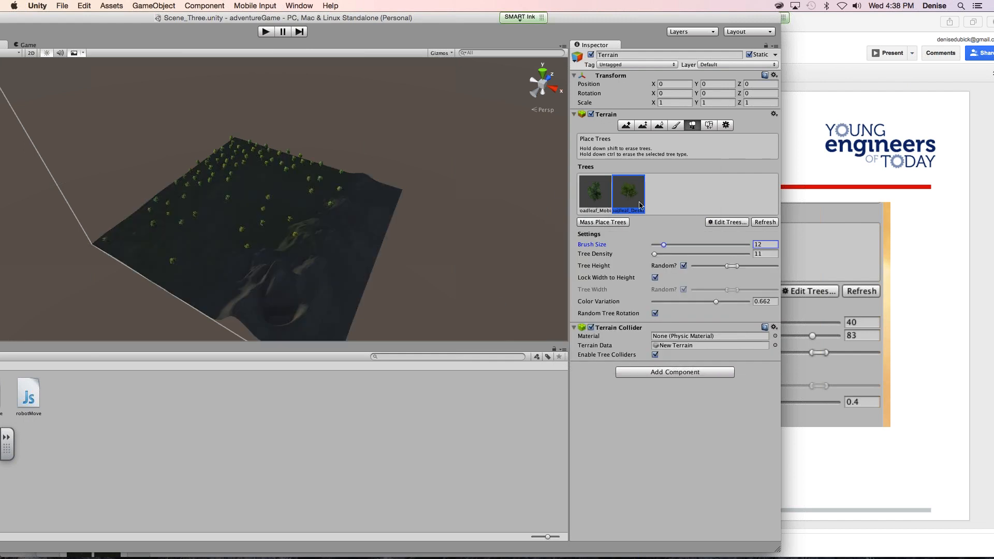
# - Place Broadleaf_Desktop trees mid-terrain, on the near-left edge with brush size 25.5 and density 25, and by the left corner with brush size 52.5
pyautogui.click(260, 192)
pyautogui.click(669, 253)
pyautogui.click(677, 245)
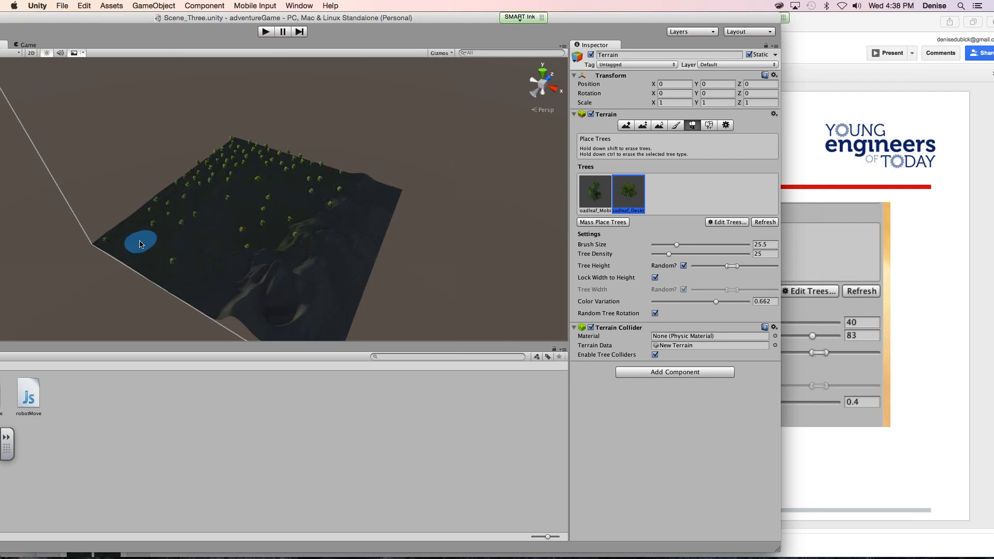
pyautogui.click(131, 267)
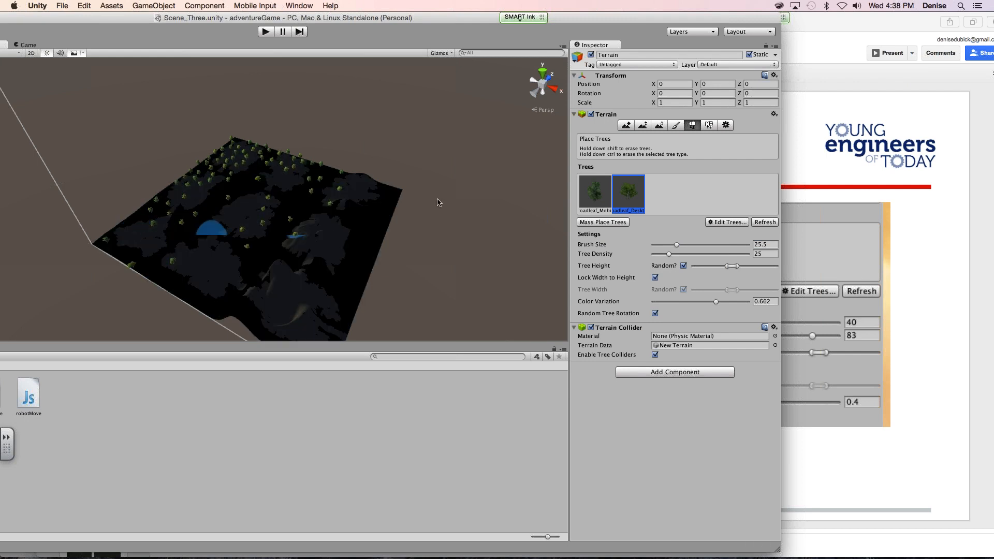
pyautogui.click(702, 245)
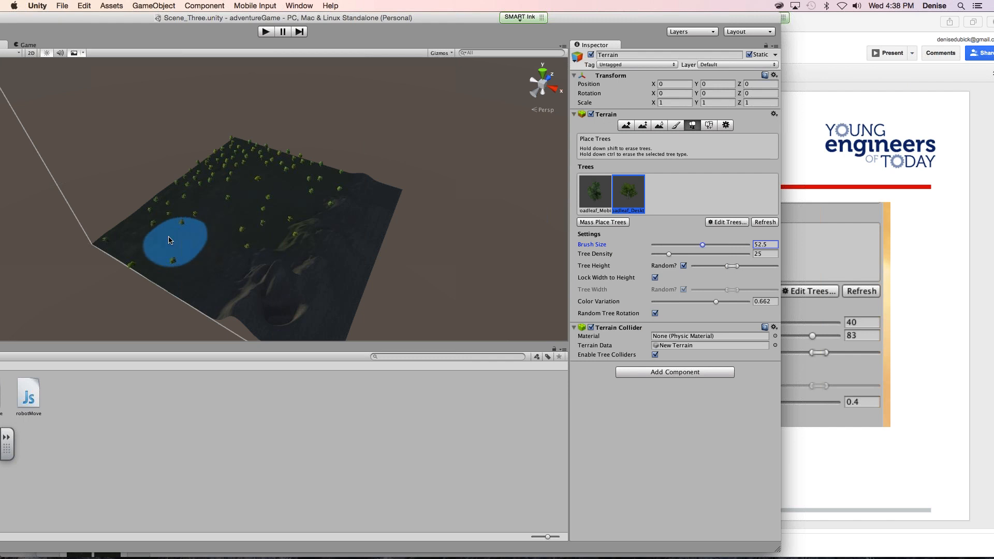
pyautogui.click(153, 233)
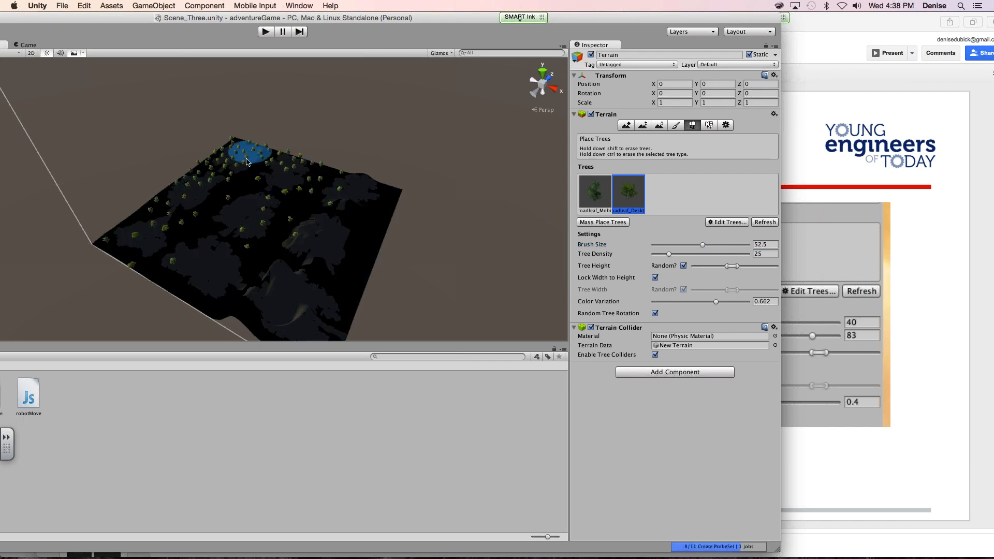
# - Set the brush size to 66 and tree density to 54, place Broadleaf_Desktop trees by the terrain's right edge, and switch to the slides in Safari
pyautogui.click(716, 245)
pyautogui.click(698, 253)
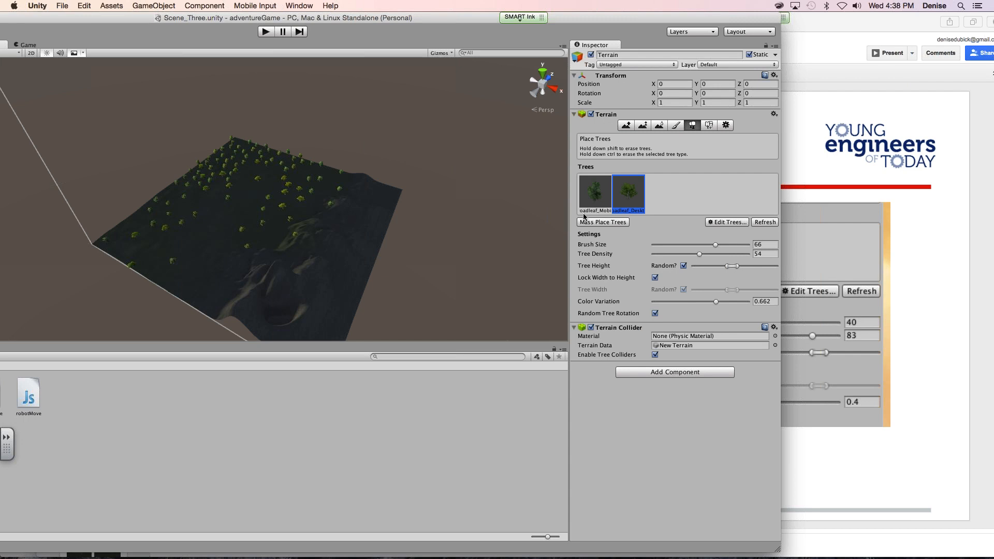
pyautogui.click(374, 202)
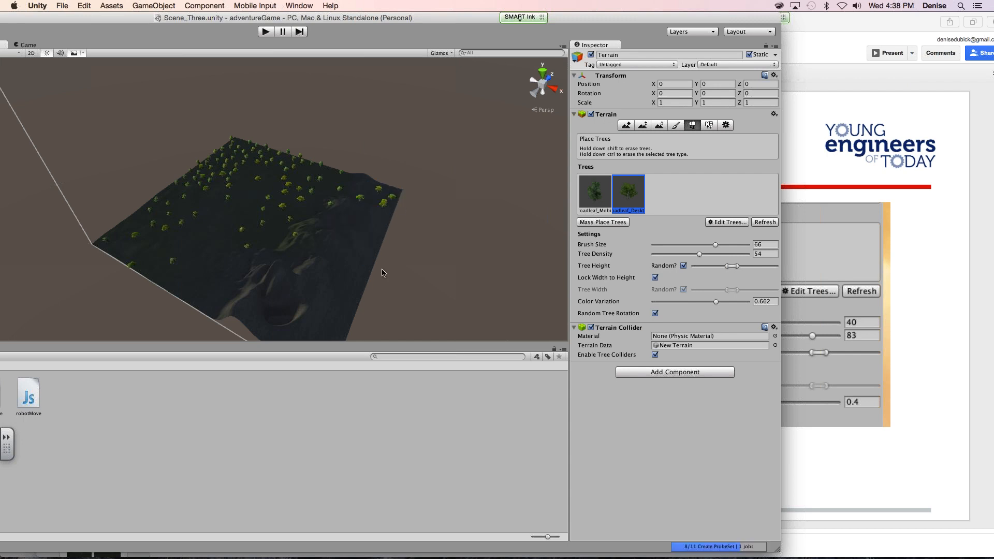
pyautogui.click(982, 41)
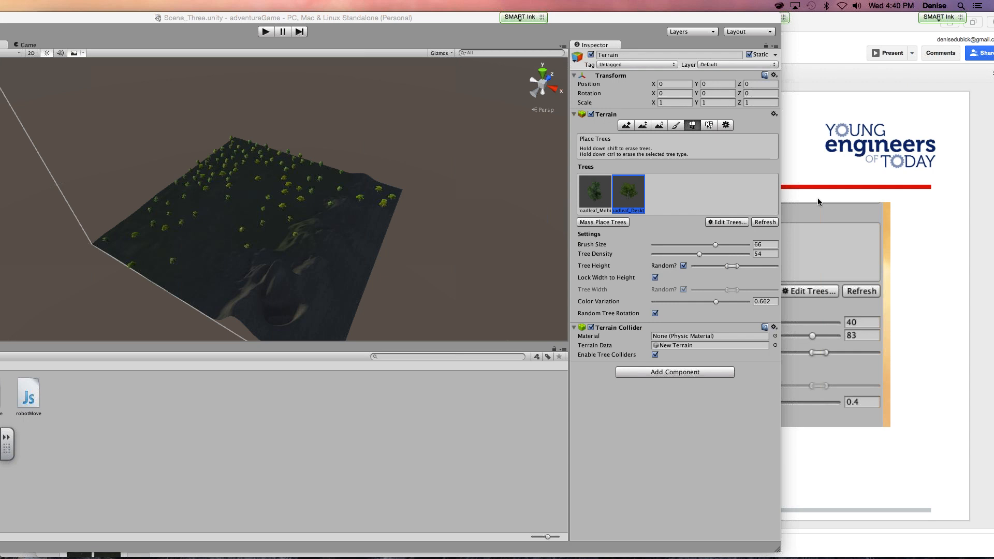
# - Advance the lesson slides to the one on moving the prizes and sphere into the world's center, and return to Unity
pyautogui.click(813, 506)
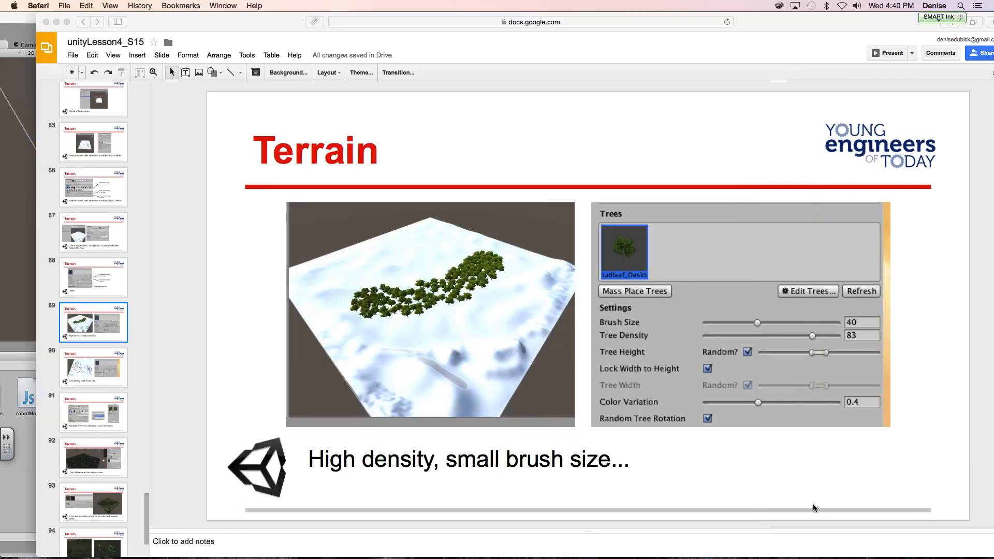
pyautogui.press('Down')
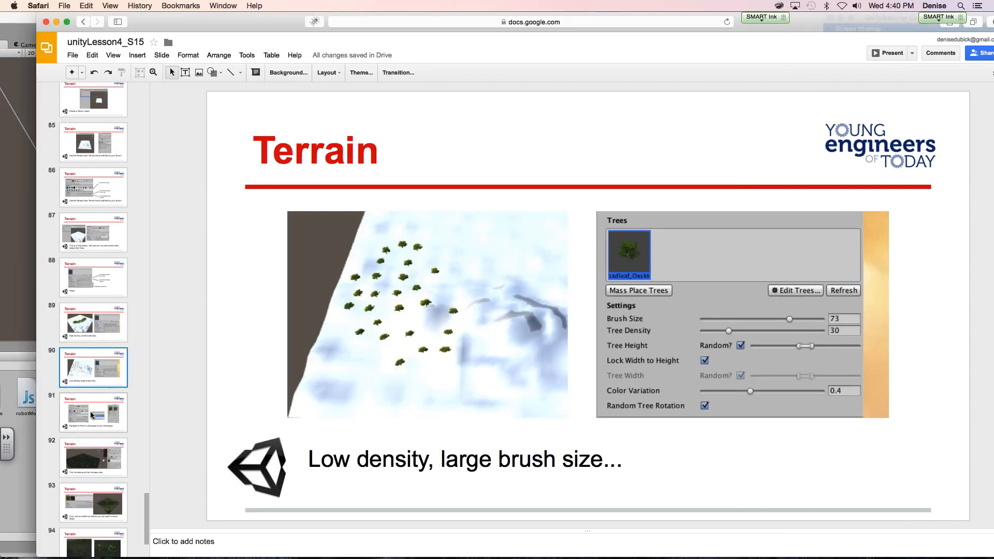
pyautogui.click(92, 415)
pyautogui.press('Down')
pyautogui.press('Down')
pyautogui.press('Down')
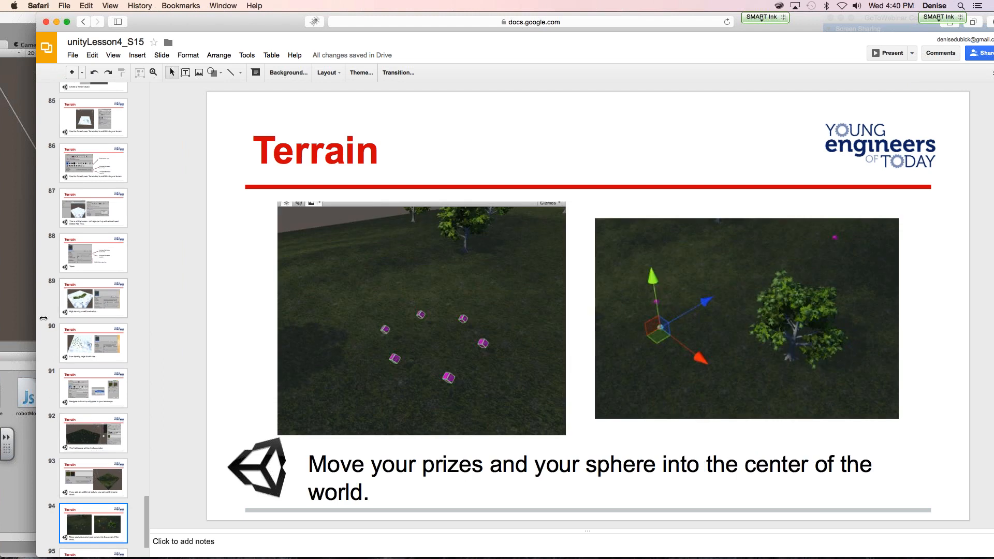
pyautogui.click(7, 321)
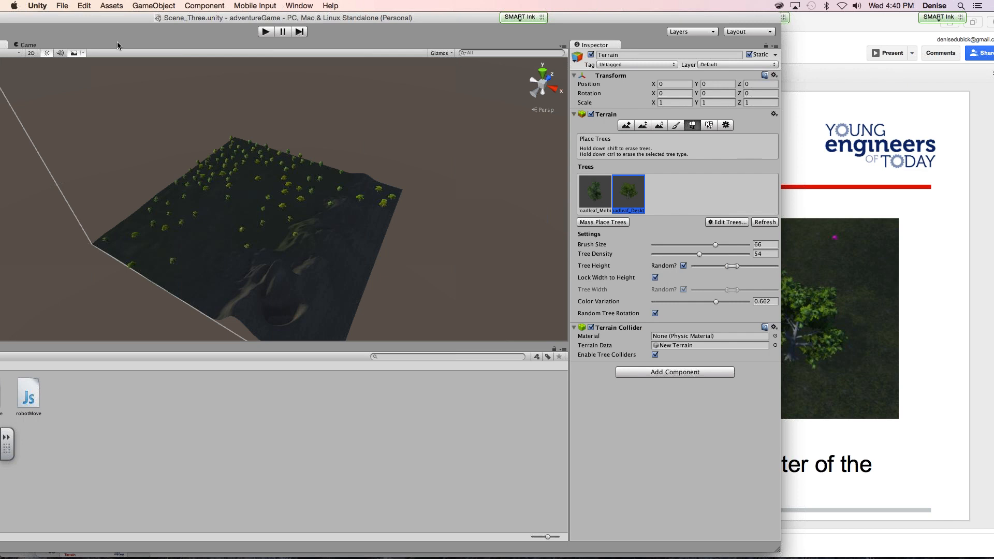
pyautogui.moveTo(132, 16); pyautogui.dragTo(371, 2)
# - Try moving the Prizes group onto the terrain at about X 191, Z 245
pyautogui.click(34, 91)
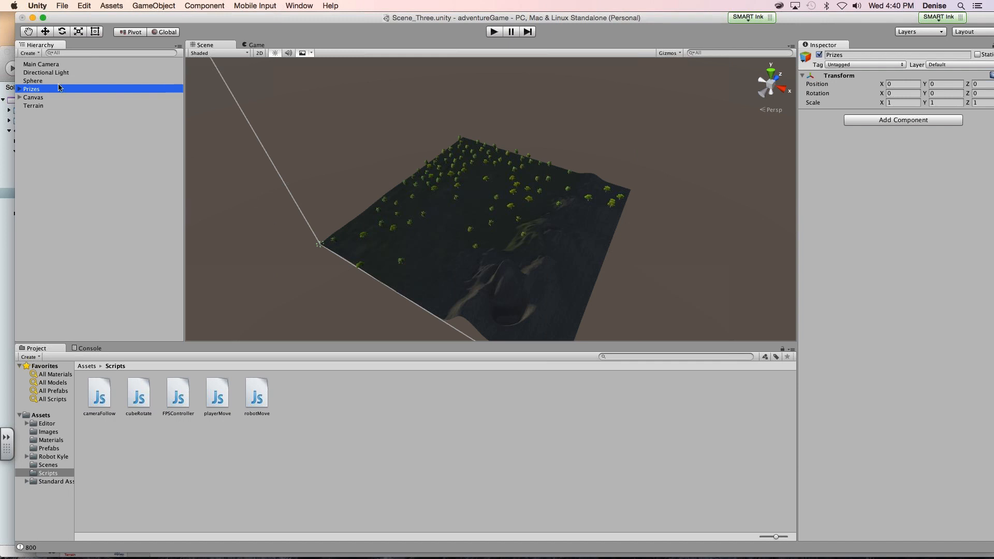
pyautogui.click(46, 32)
pyautogui.moveTo(352, 222); pyautogui.dragTo(468, 259)
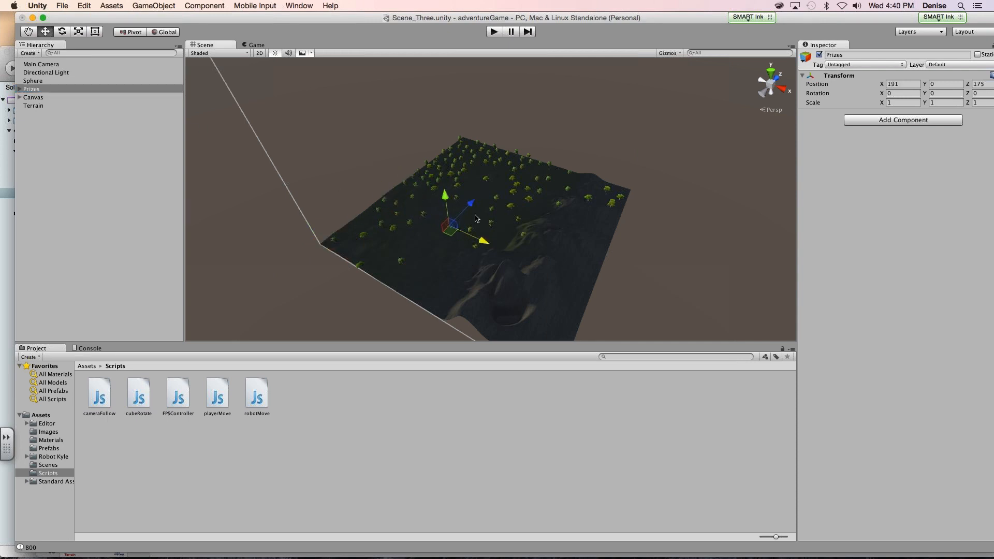
pyautogui.moveTo(474, 203); pyautogui.dragTo(492, 182)
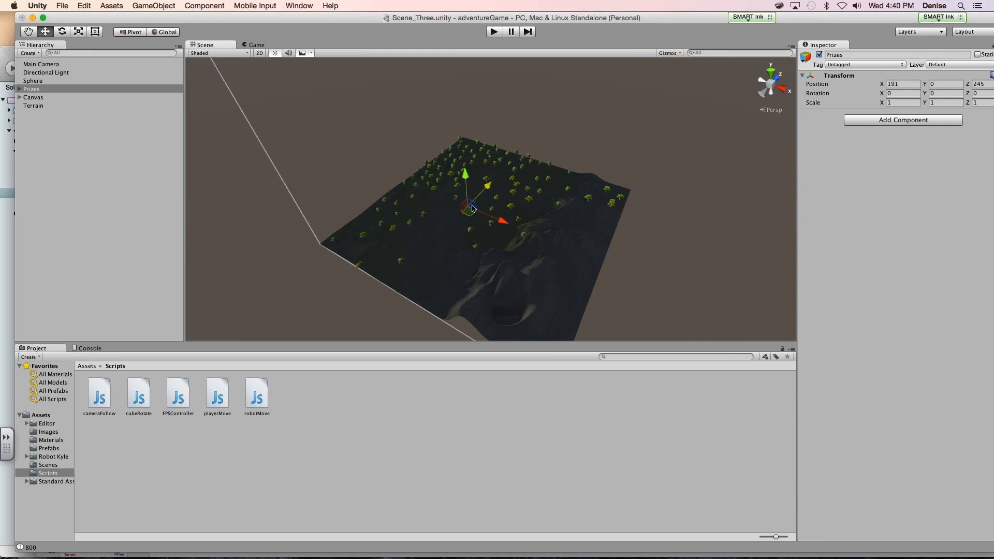
# - Try moving the Sphere onto the terrain at about X 195, Z 187, and frame it in the scene view
pyautogui.click(33, 81)
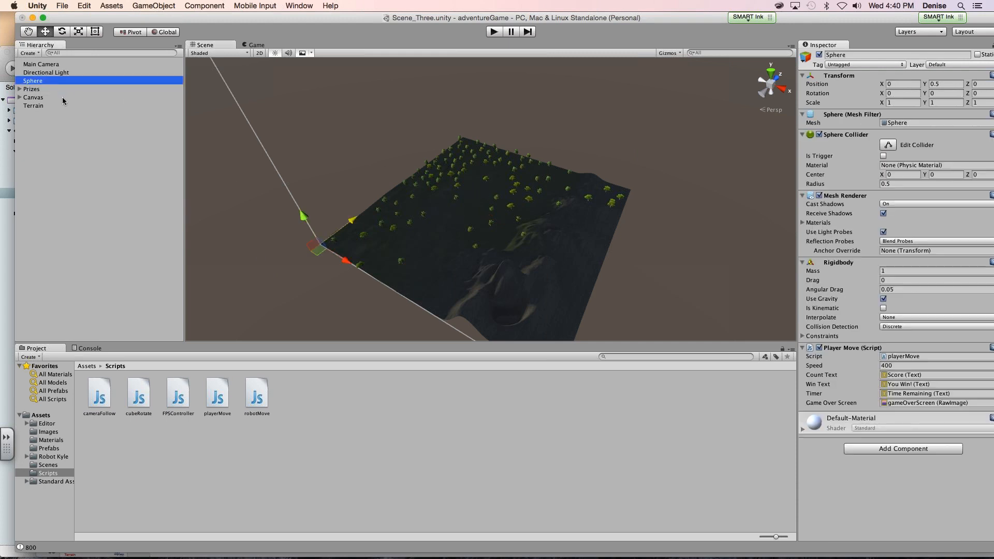
pyautogui.moveTo(361, 221); pyautogui.dragTo(434, 166)
pyautogui.moveTo(422, 211); pyautogui.dragTo(482, 238)
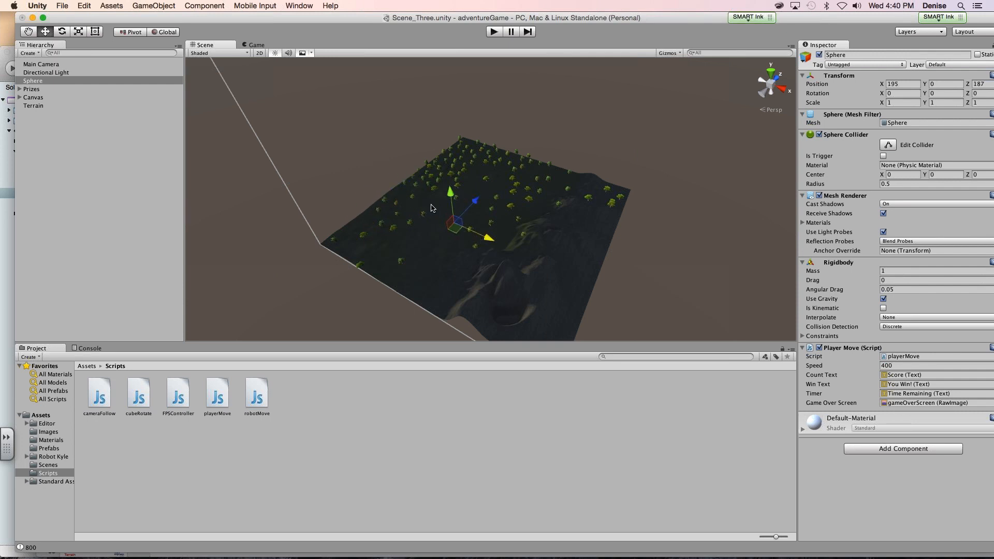
pyautogui.click(44, 82)
pyautogui.press('f')
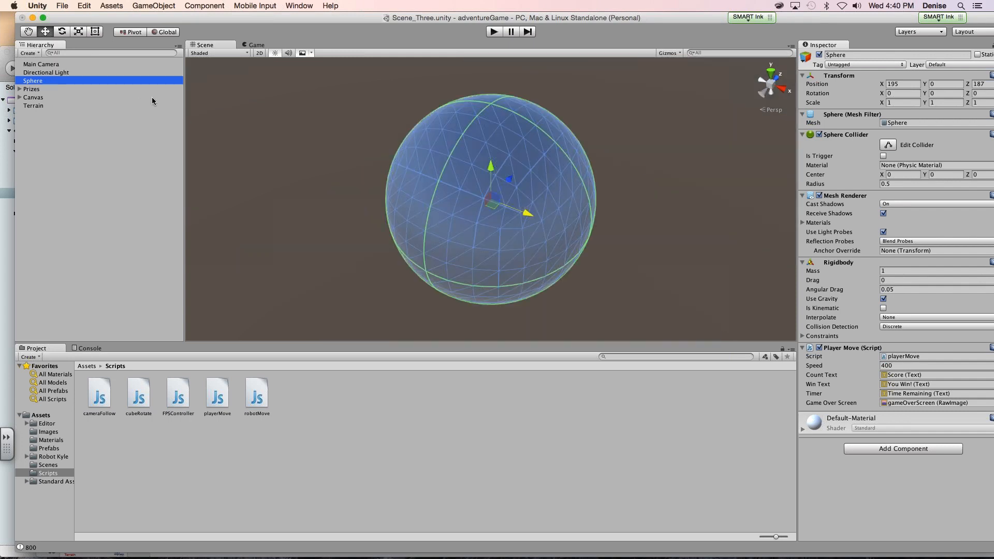
# - Undo the position changes of the Sphere and the Prizes group, and frame the whole Terrain in the scene view
pyautogui.press('super+z')
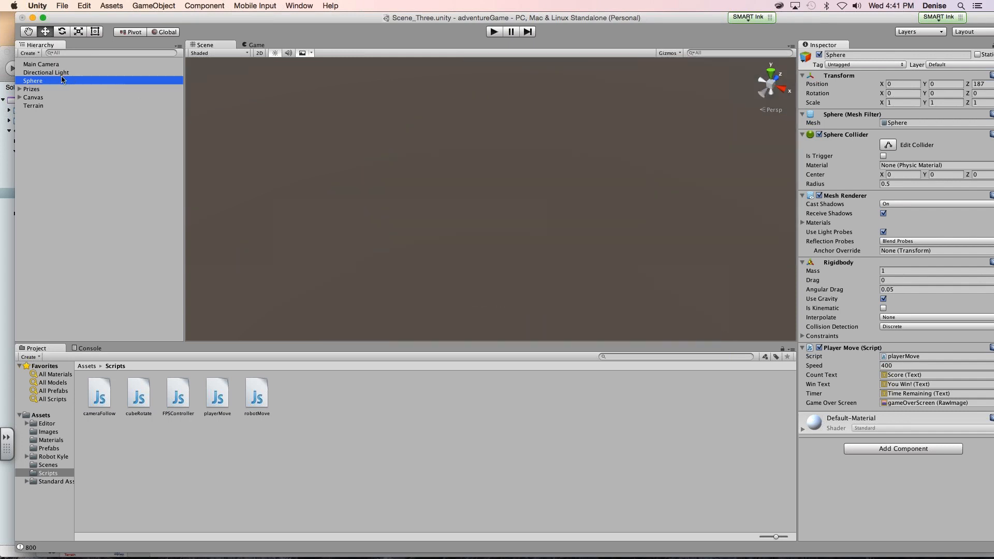
pyautogui.click(47, 89)
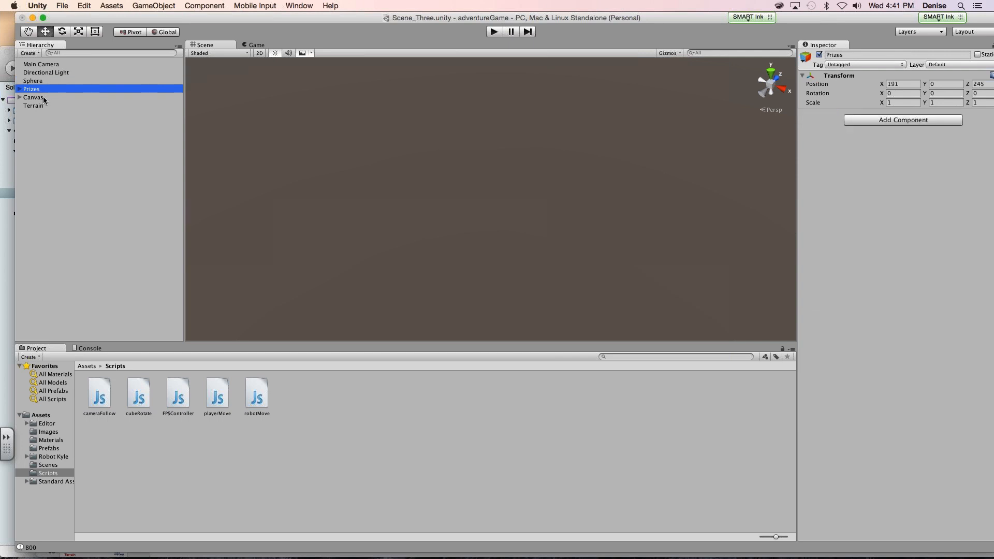
pyautogui.click(44, 97)
pyautogui.click(44, 105)
pyautogui.press('f')
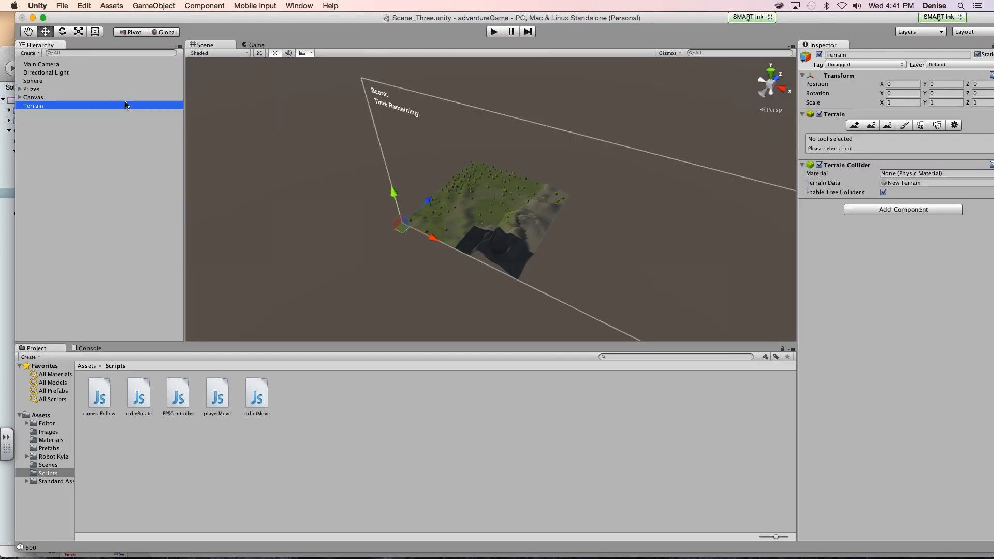
pyautogui.press('super+z')
pyautogui.press('super+z')
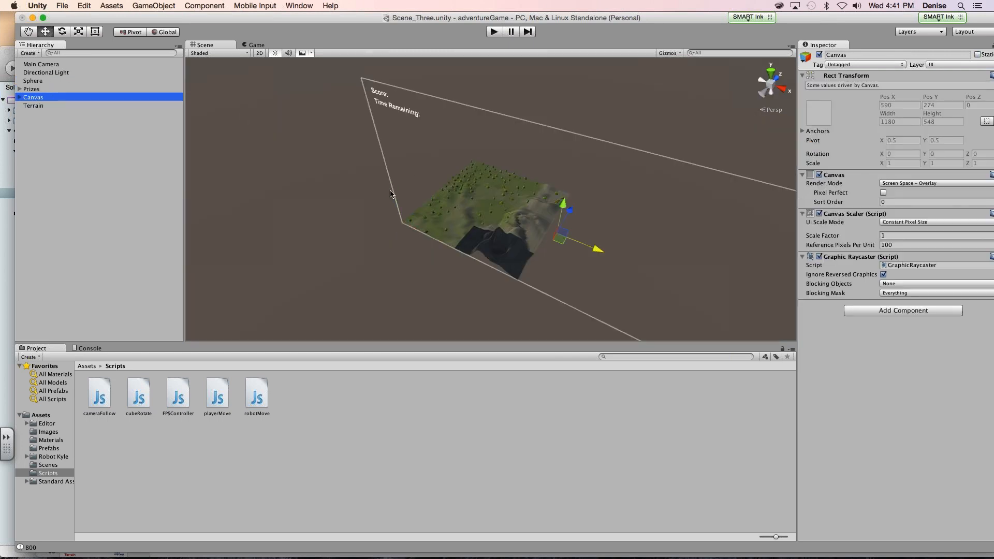
pyautogui.press('super+z')
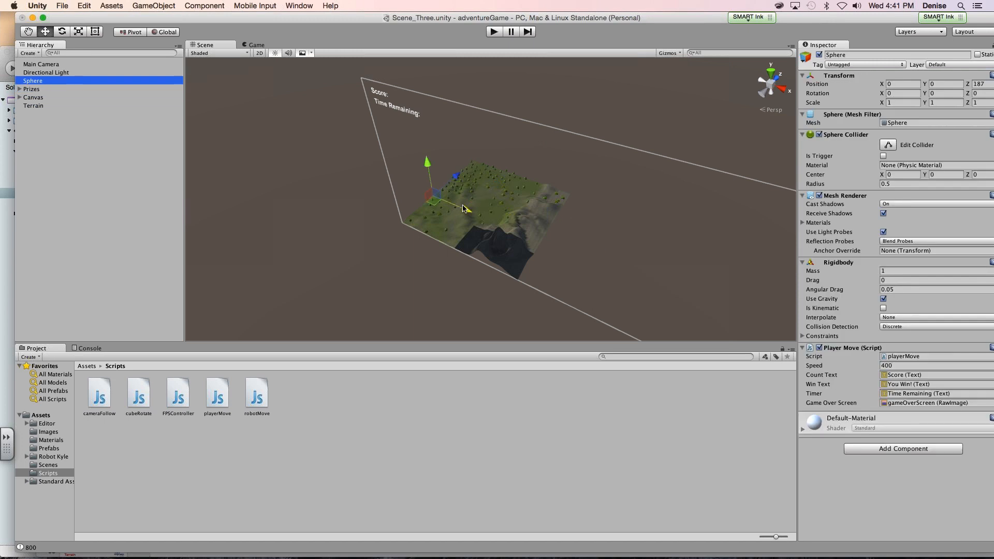
pyautogui.press('super+z')
pyautogui.press('super+z')
pyautogui.press('super+z')
pyautogui.press('super+z')
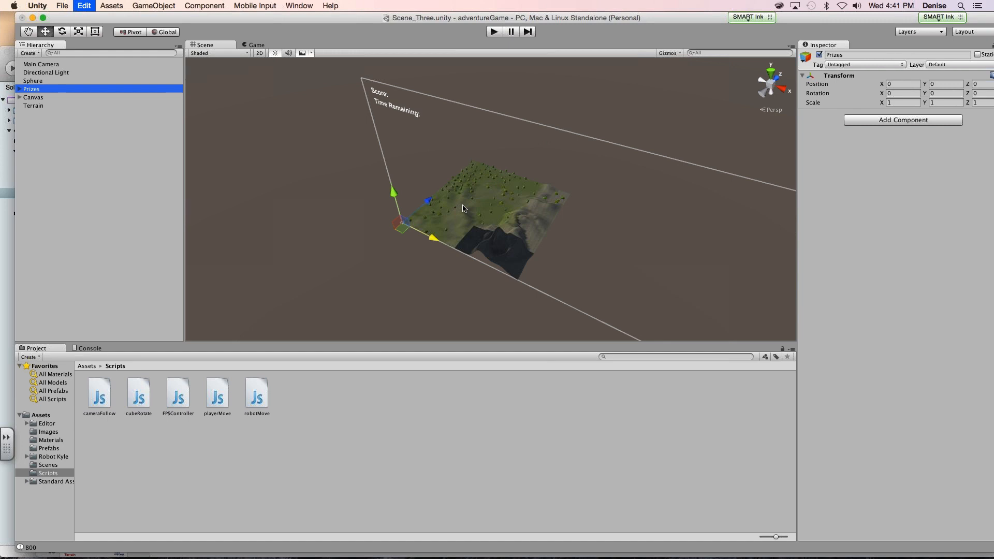
pyautogui.press('super+z')
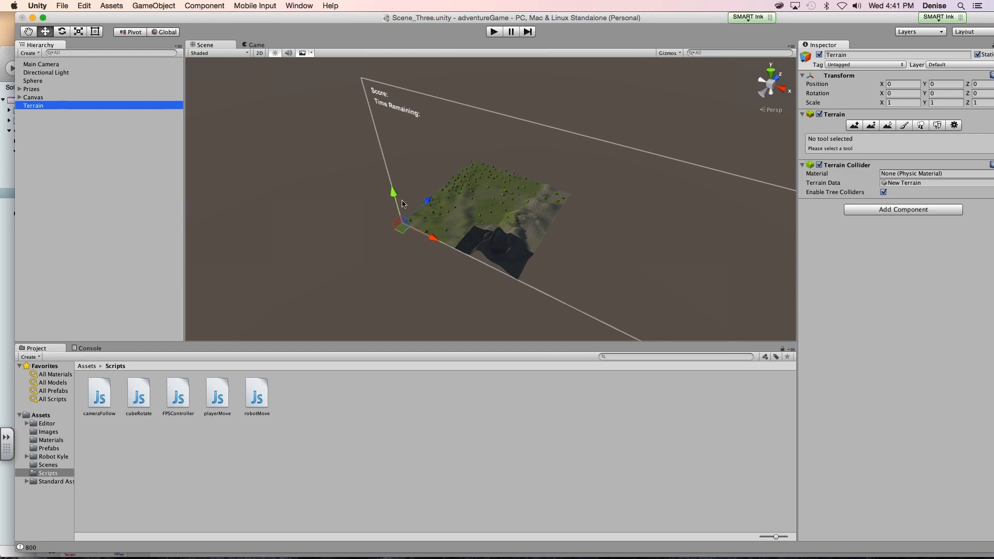
# - Move the Prizes group to the middle of the terrain, at about X 214, Y 12, Z 264
pyautogui.click(41, 81)
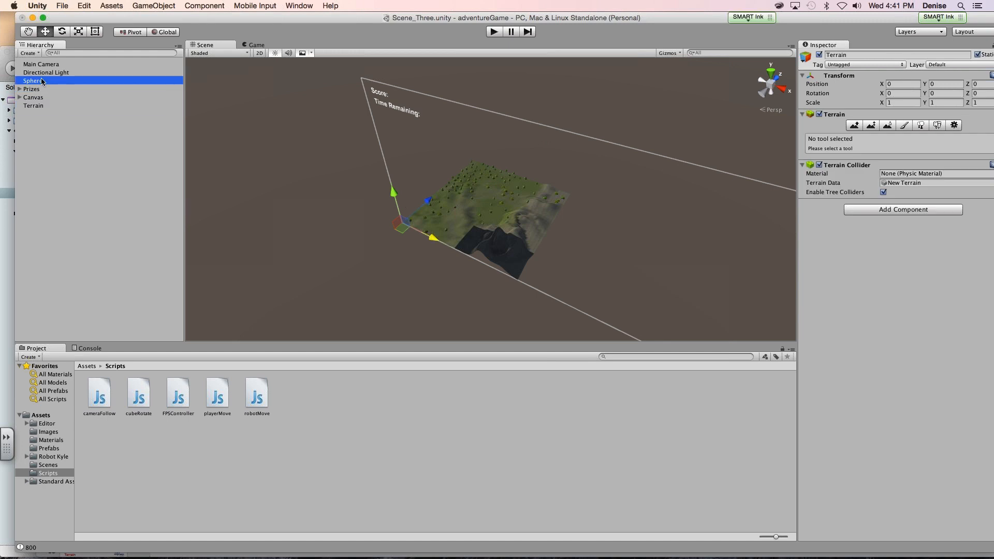
pyautogui.click(22, 90)
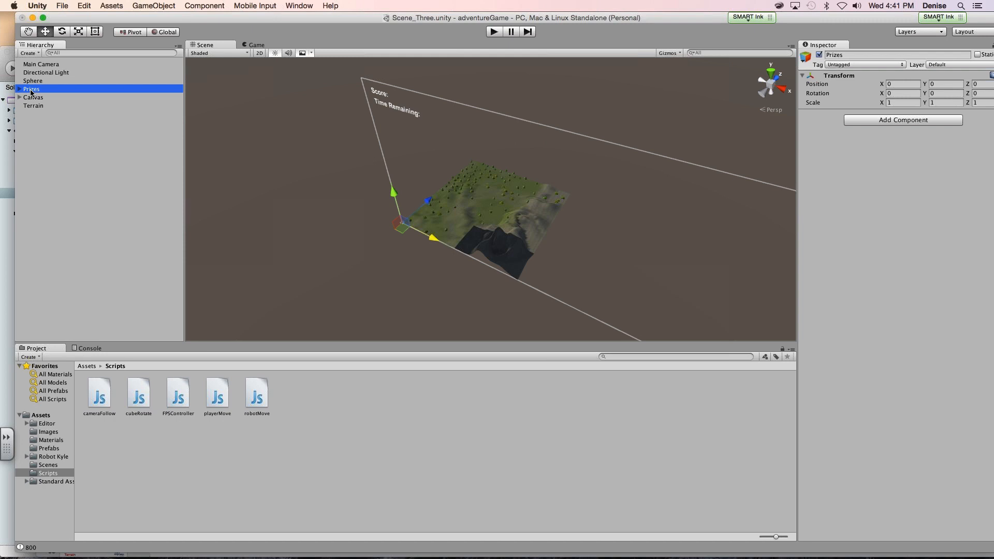
pyautogui.doubleClick(31, 90)
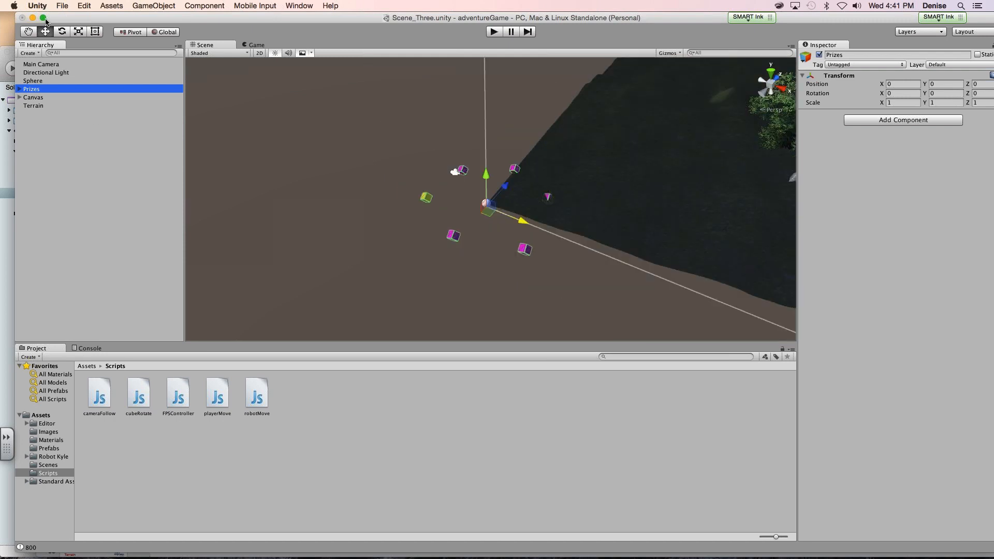
pyautogui.moveTo(392, 149); pyautogui.dragTo(317, 144)
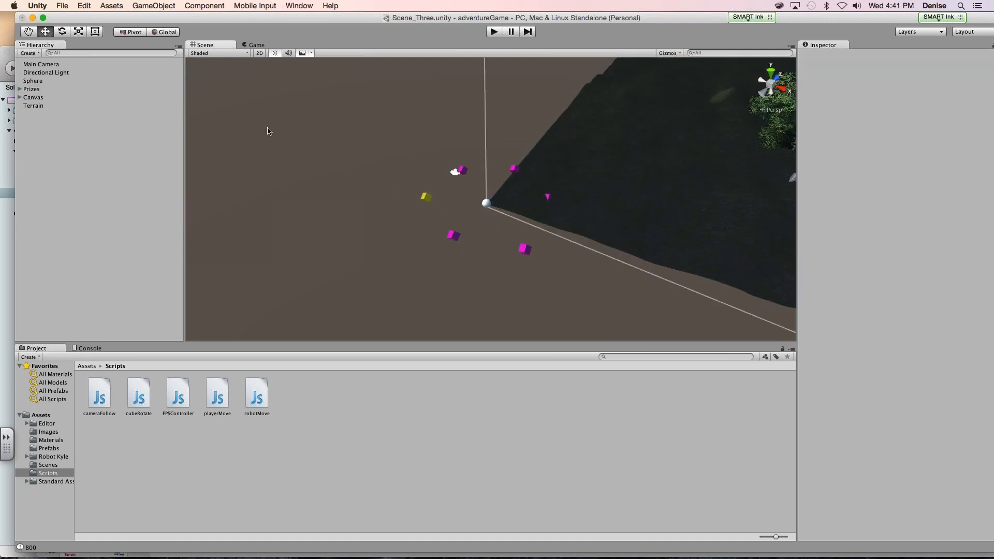
pyautogui.doubleClick(36, 106)
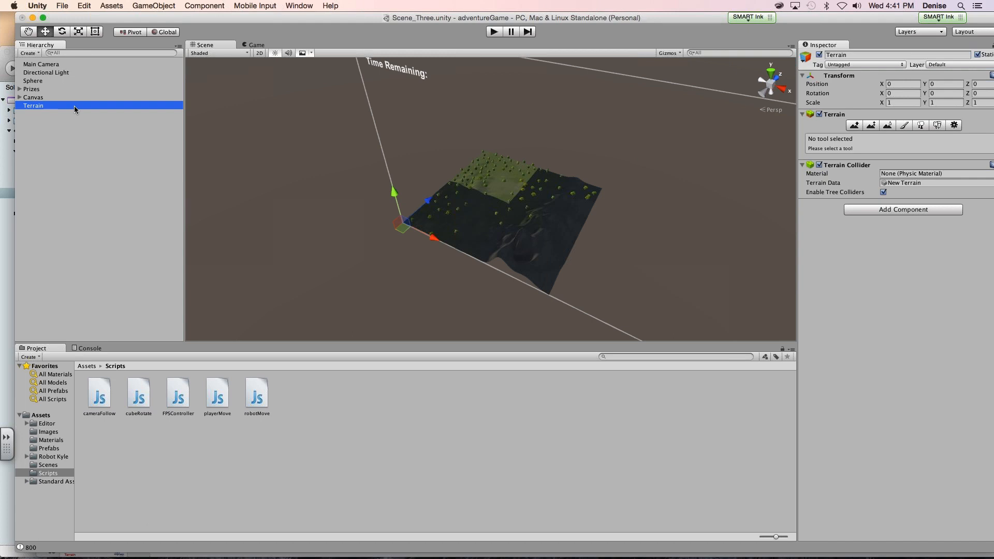
pyautogui.click(36, 91)
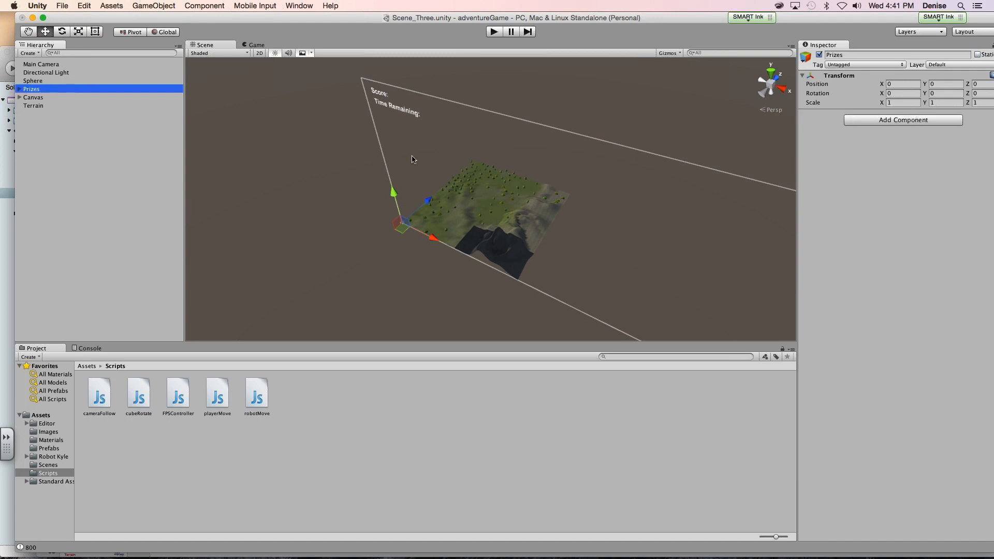
pyautogui.moveTo(428, 200); pyautogui.dragTo(520, 227)
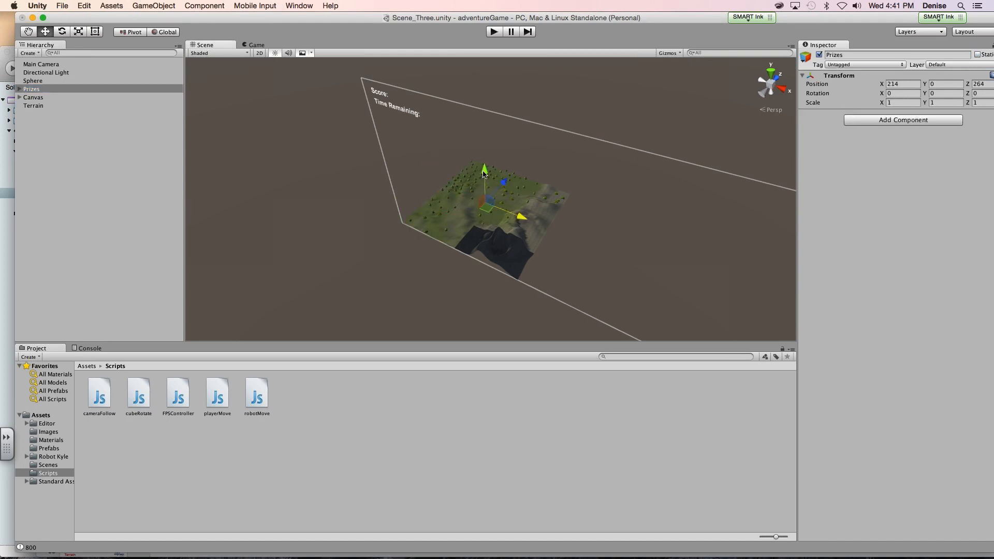
pyautogui.moveTo(484, 174); pyautogui.dragTo(462, 186)
# - Move the Sphere near the Prizes group, above the terrain at about X 210, Y 26, Z 259
pyautogui.click(33, 82)
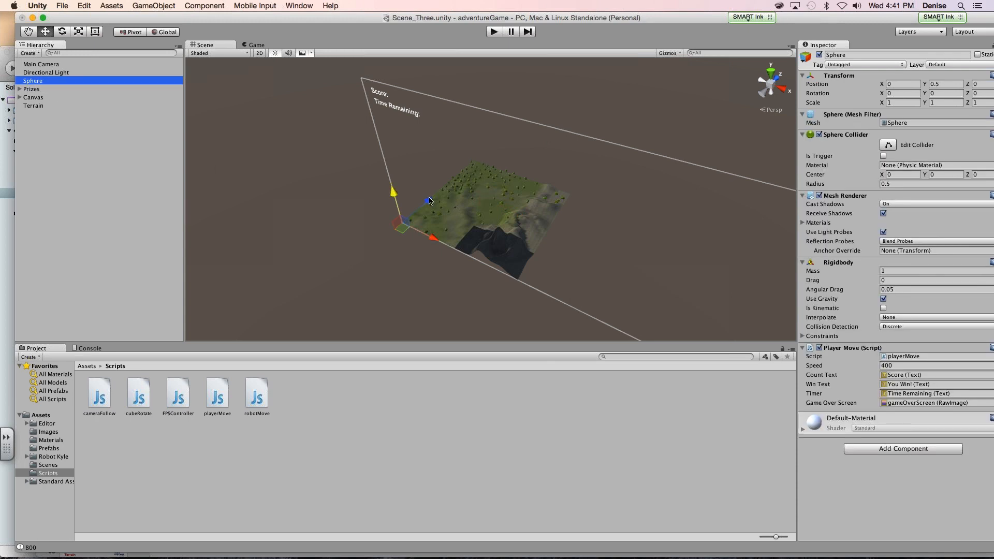
pyautogui.moveTo(429, 200); pyautogui.dragTo(481, 159)
pyautogui.moveTo(477, 200); pyautogui.dragTo(481, 169)
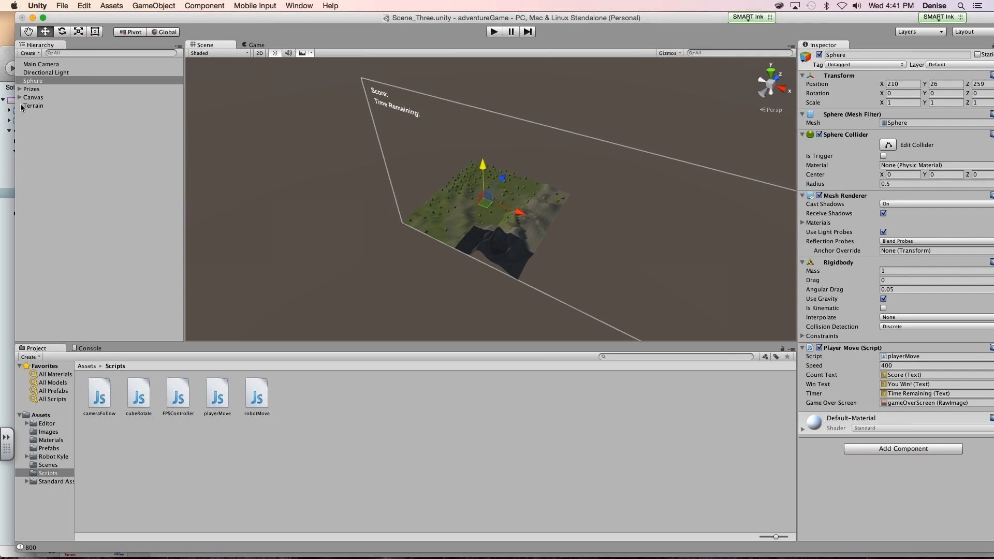
# - Lower the Sphere toward the terrain surface to about Y 21.3
pyautogui.click(41, 83)
pyautogui.press('f')
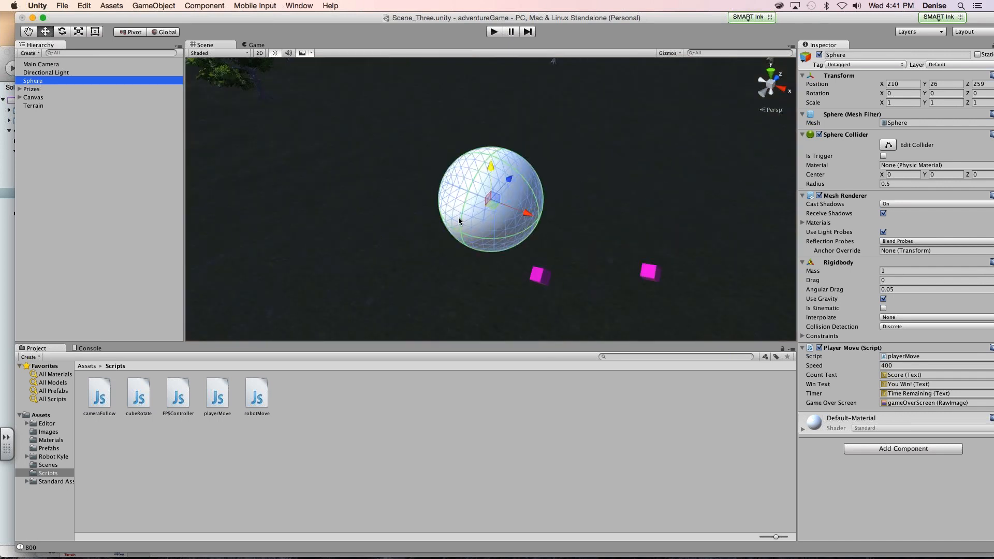
pyautogui.moveTo(498, 168); pyautogui.dragTo(488, 321)
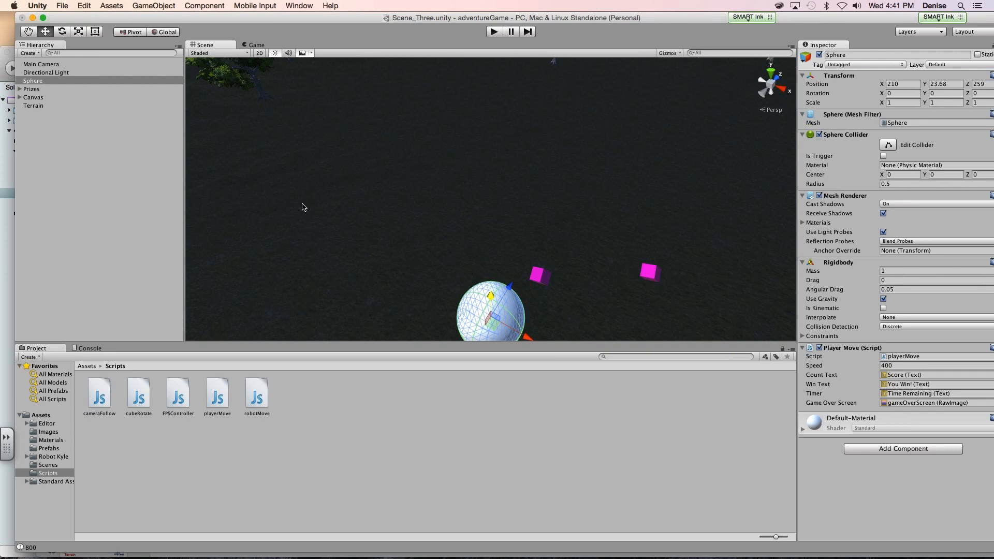
pyautogui.click(33, 81)
pyautogui.press('f')
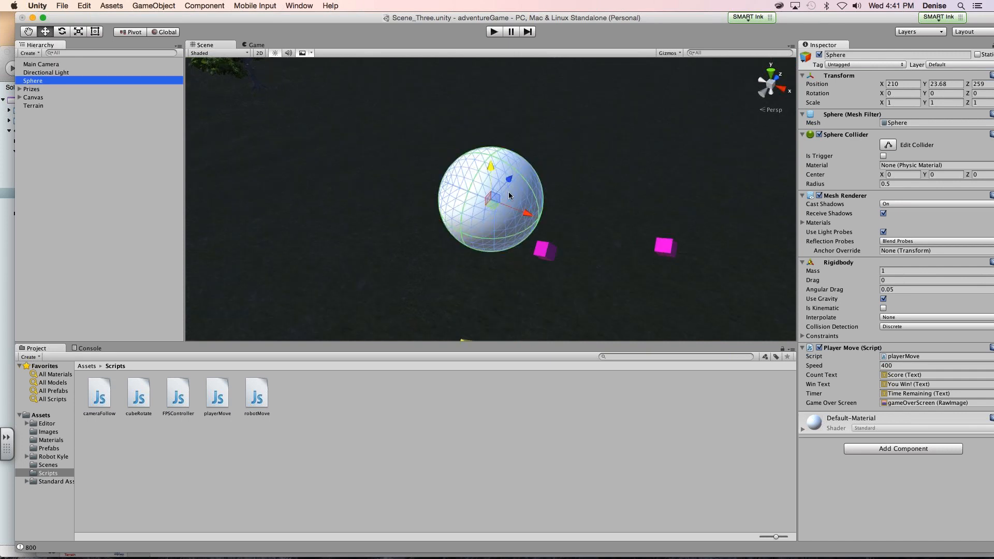
pyautogui.moveTo(490, 173); pyautogui.dragTo(471, 314)
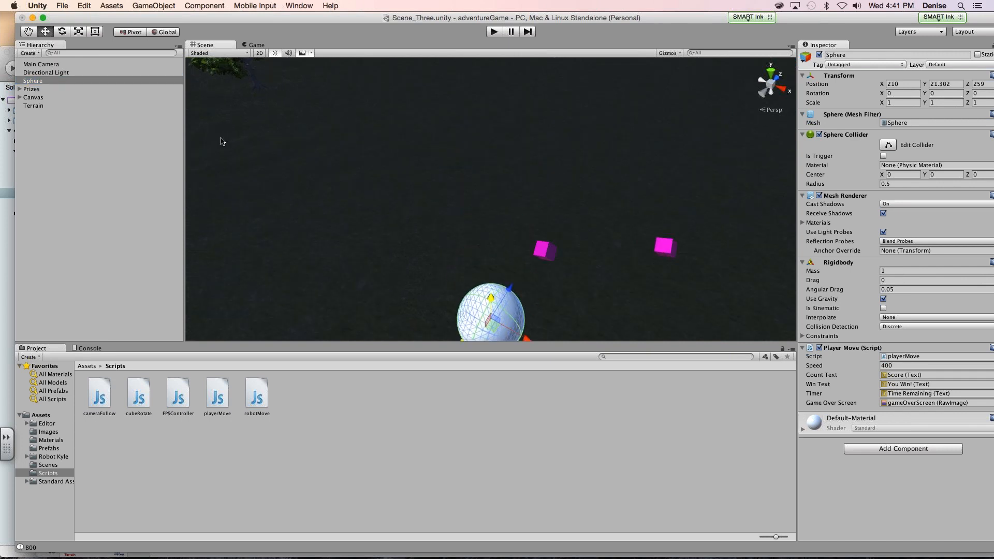
# - Lower the Prizes group toward the terrain surface to about Y 6.87
pyautogui.click(31, 90)
pyautogui.press('f')
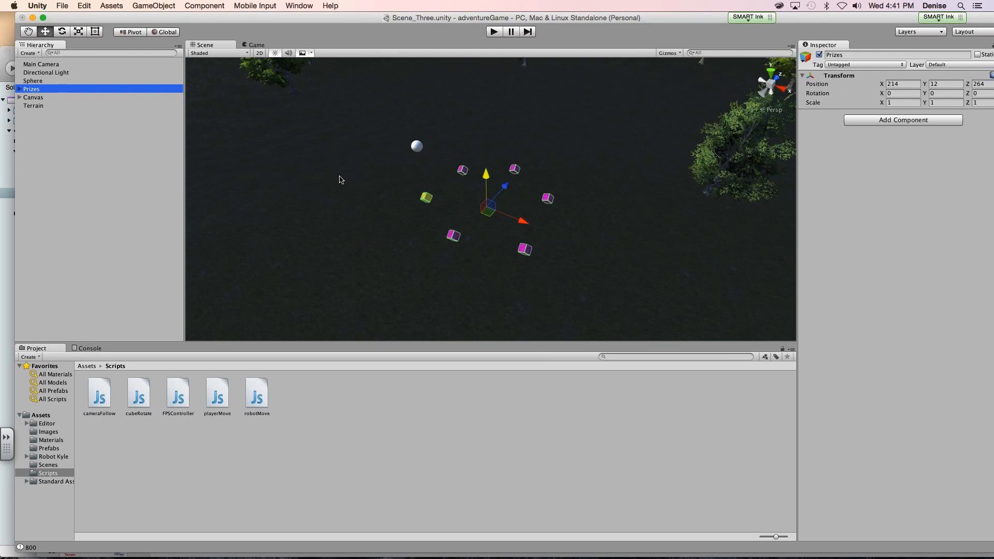
pyautogui.moveTo(478, 192); pyautogui.dragTo(487, 236)
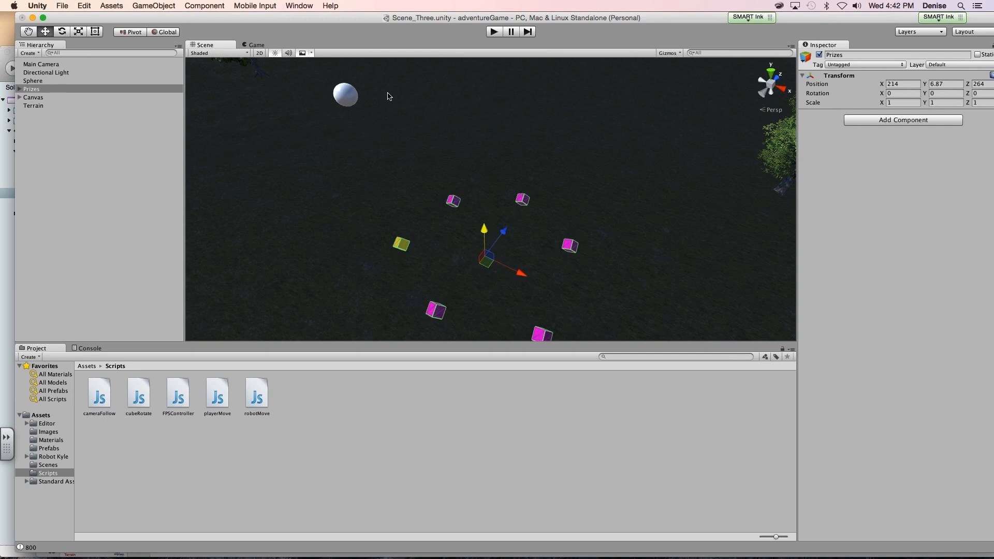
# - Place the Sphere in the middle of the ring of prize cubes, at about X 214.55, Y 7.27, Z 263.87
pyautogui.click(350, 97)
pyautogui.moveTo(346, 94); pyautogui.dragTo(477, 383)
pyautogui.moveTo(519, 278)
pyautogui.mouseDown()
pyautogui.moveTo(526, 274)
pyautogui.moveTo(488, 261)
pyautogui.moveTo(485, 285)
pyautogui.moveTo(483, 271)
pyautogui.moveTo(529, 238)
pyautogui.moveTo(534, 279)
pyautogui.moveTo(527, 272)
pyautogui.mouseUp()
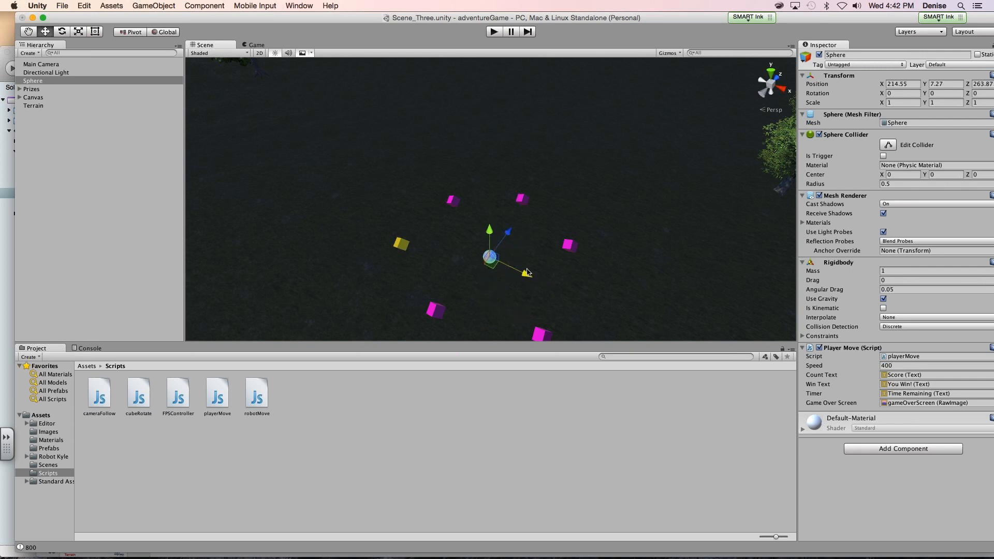
# - Play-test the scene by rolling the sphere around the prize cubes and through the PowerUp, and stop the game
pyautogui.click(492, 32)
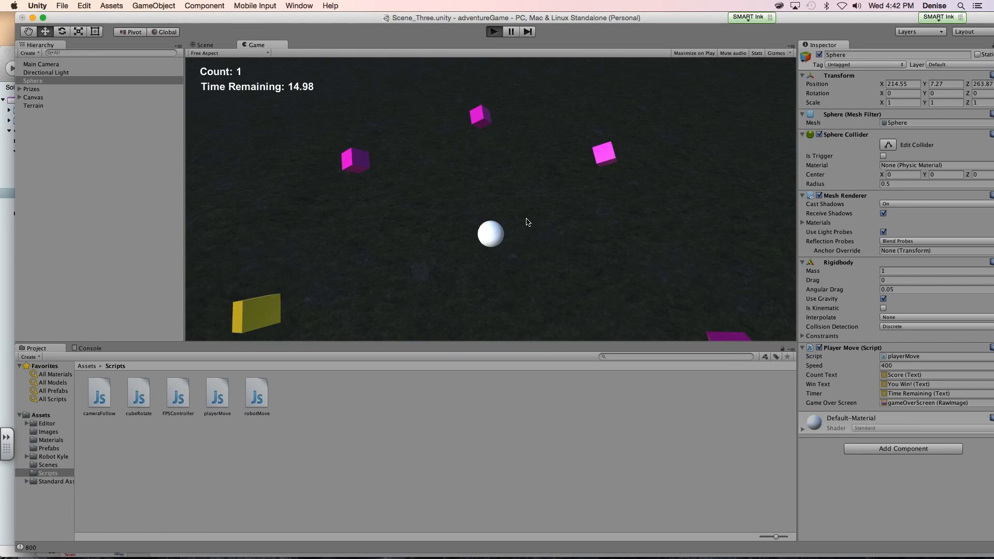
pyautogui.press('Up')
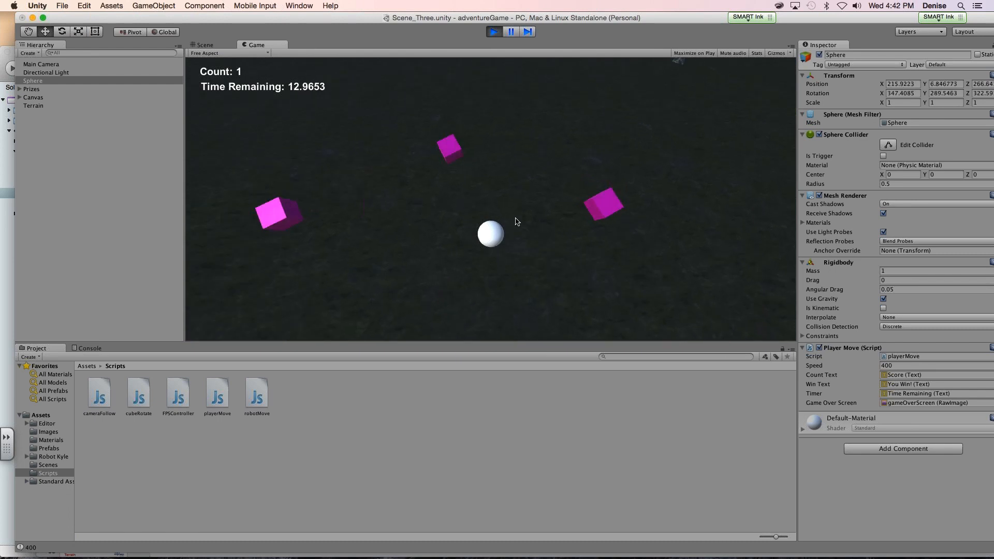
pyautogui.press('Left')
pyautogui.press('Down')
pyautogui.press('Right')
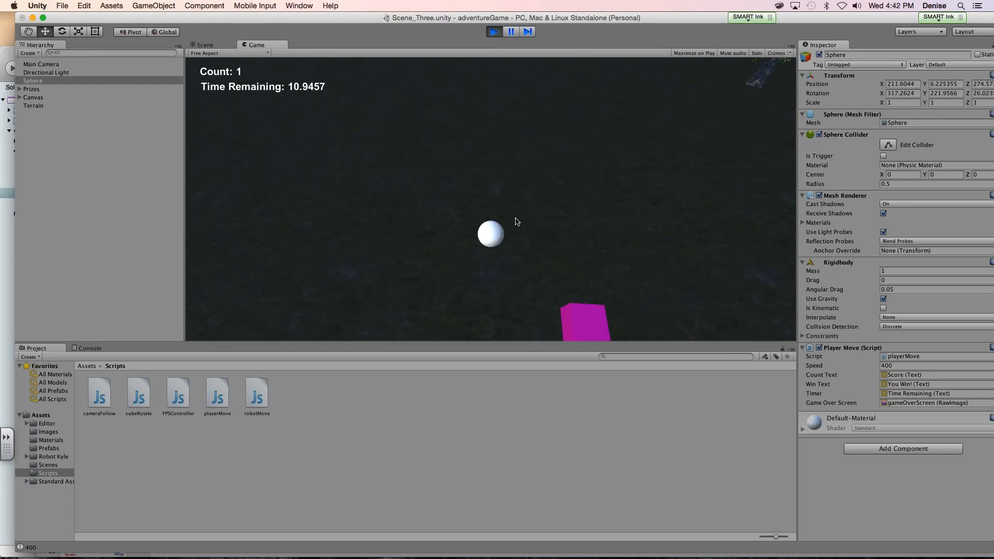
pyautogui.press('Left')
pyautogui.press('Down')
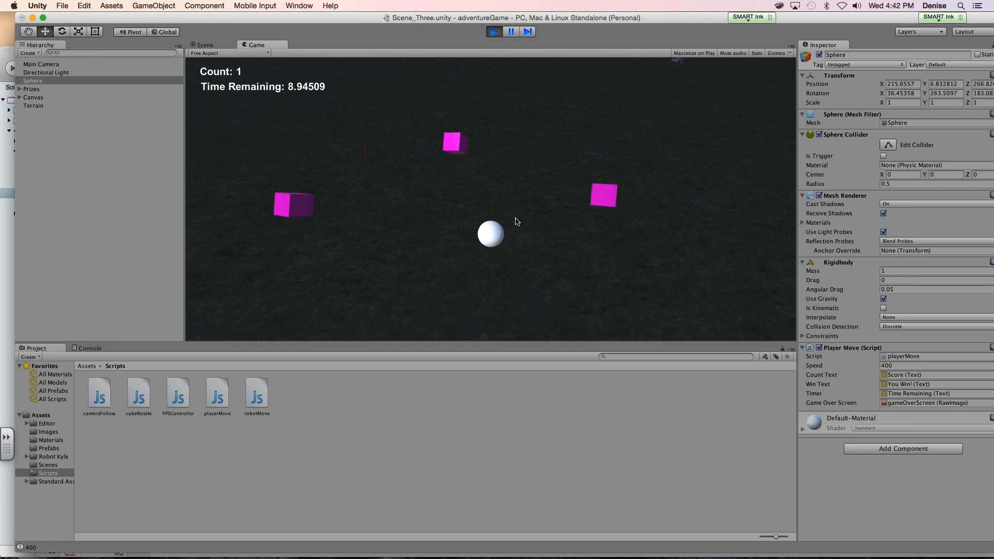
pyautogui.press('Up')
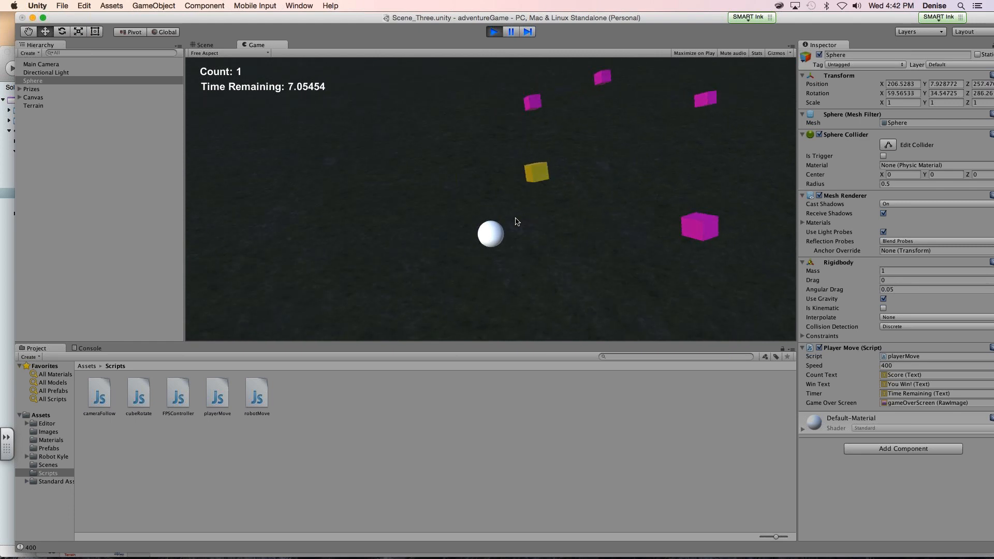
pyautogui.press('Right')
pyautogui.press('Up')
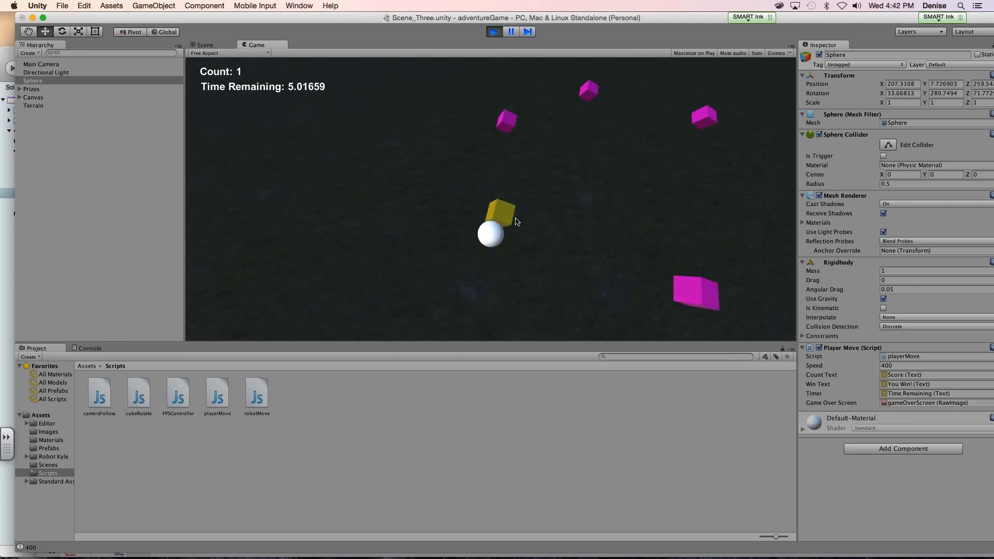
pyautogui.press('Right')
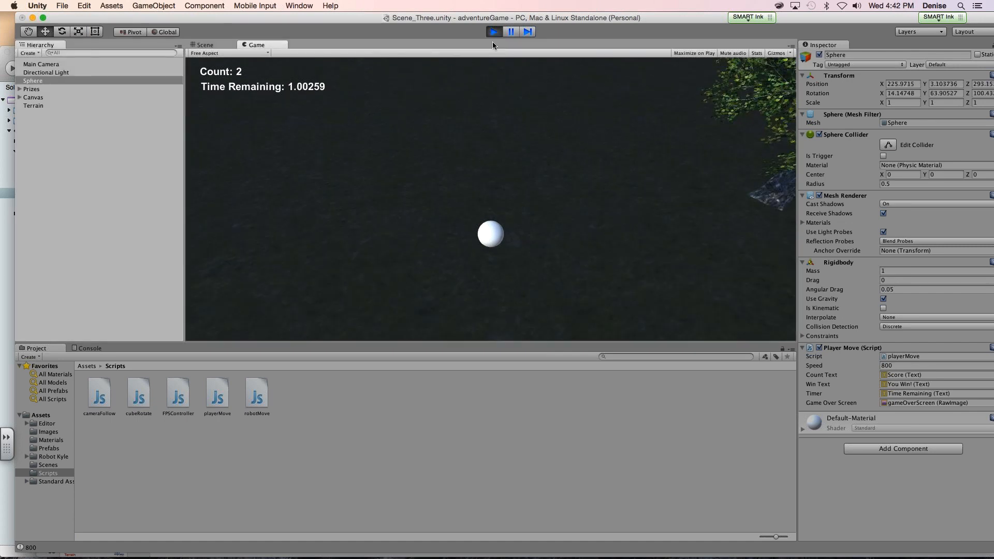
pyautogui.click(494, 32)
# - Move the Prize 1 cube far out of the ring, away from the Sphere, keeping the handles in global orientation
pyautogui.click(529, 200)
pyautogui.click(523, 198)
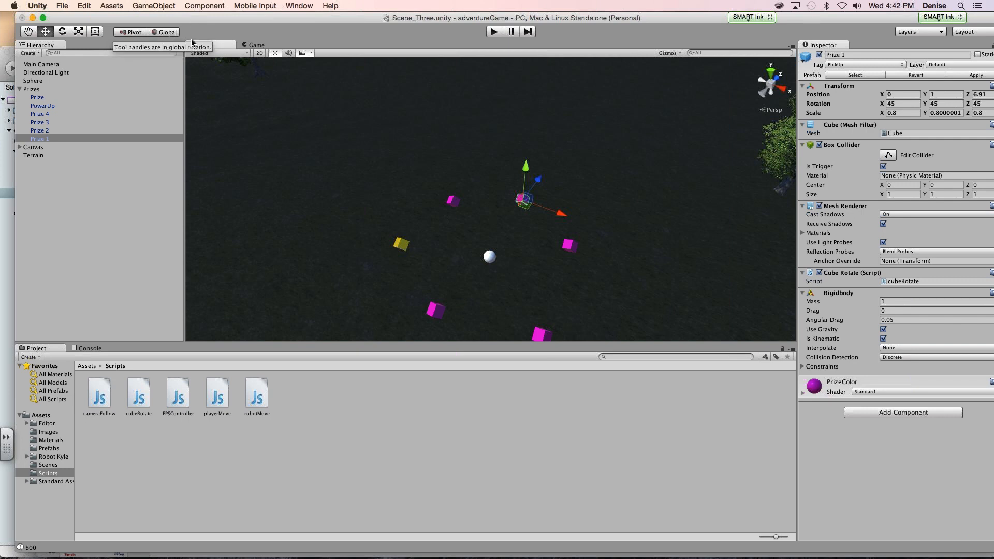
pyautogui.click(173, 34)
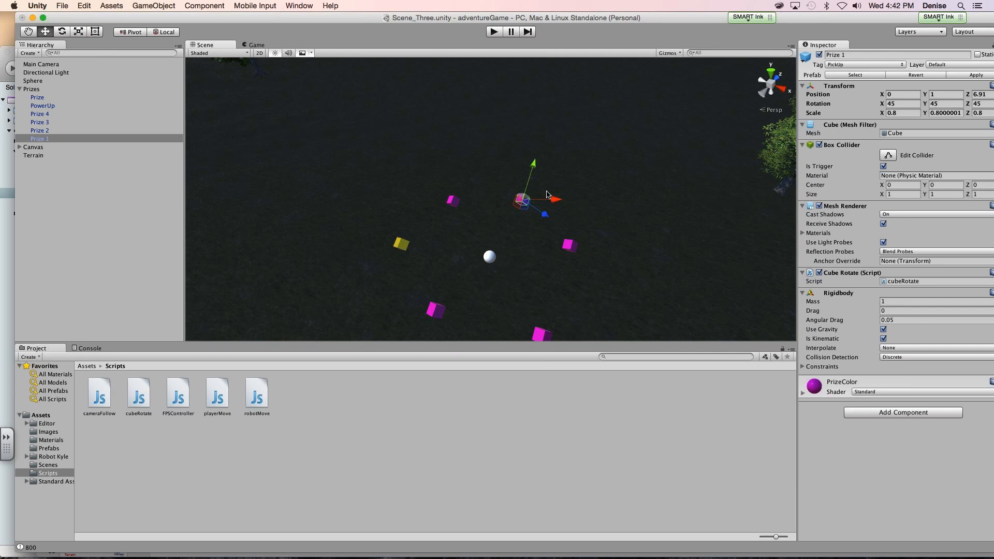
pyautogui.click(167, 34)
pyautogui.moveTo(559, 210); pyautogui.dragTo(655, 87)
# - Move the Prize 4 cube far out of the ring to about X -43.37, Y -2.32, Z 3.33
pyautogui.click(452, 201)
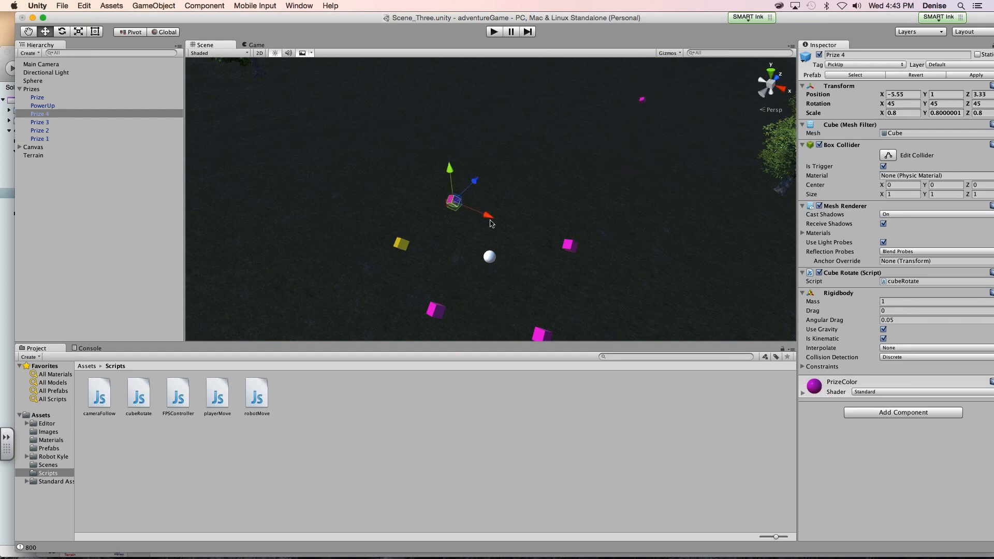
pyautogui.moveTo(451, 201); pyautogui.dragTo(266, 123)
pyautogui.moveTo(220, 80); pyautogui.dragTo(227, 108)
# - Move the PowerUp cube out of the ring, away from the Sphere, to about X -6.1, Y 3.8, Z -52.4
pyautogui.click(402, 243)
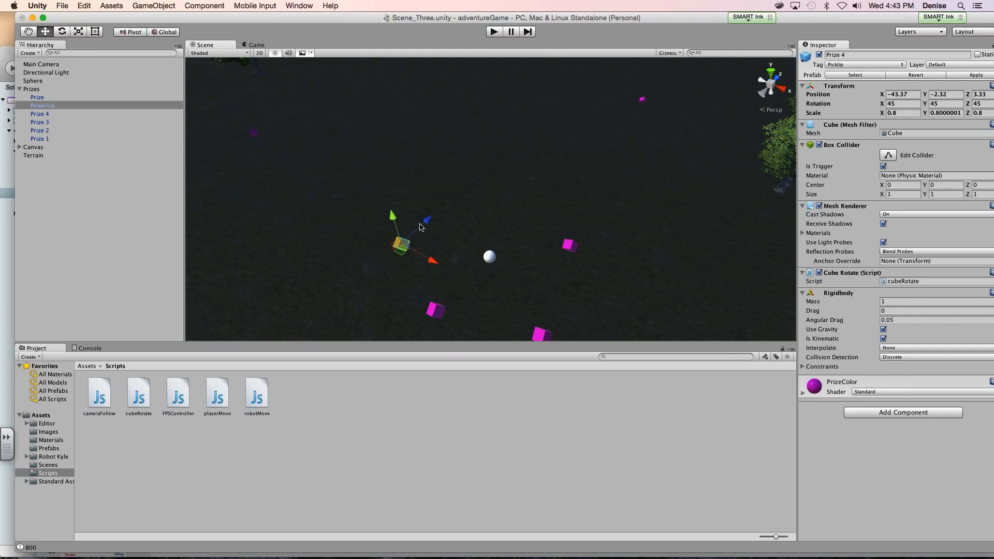
pyautogui.moveTo(421, 224); pyautogui.dragTo(341, 283)
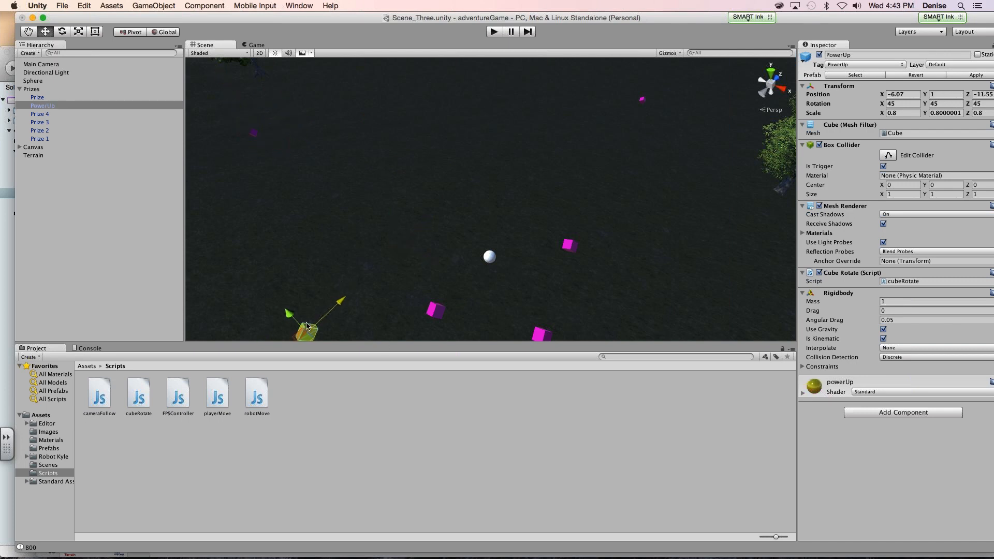
pyautogui.doubleClick(86, 106)
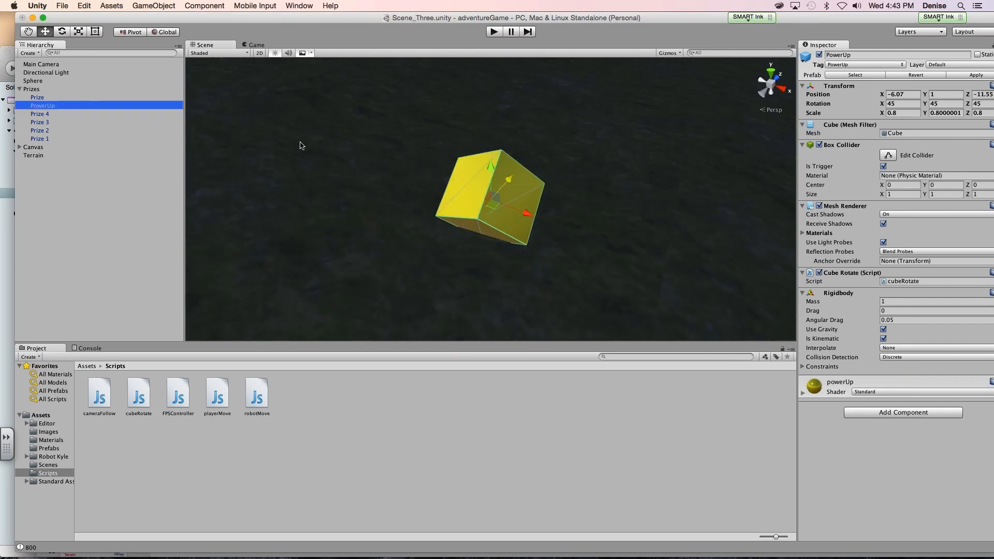
pyautogui.doubleClick(33, 81)
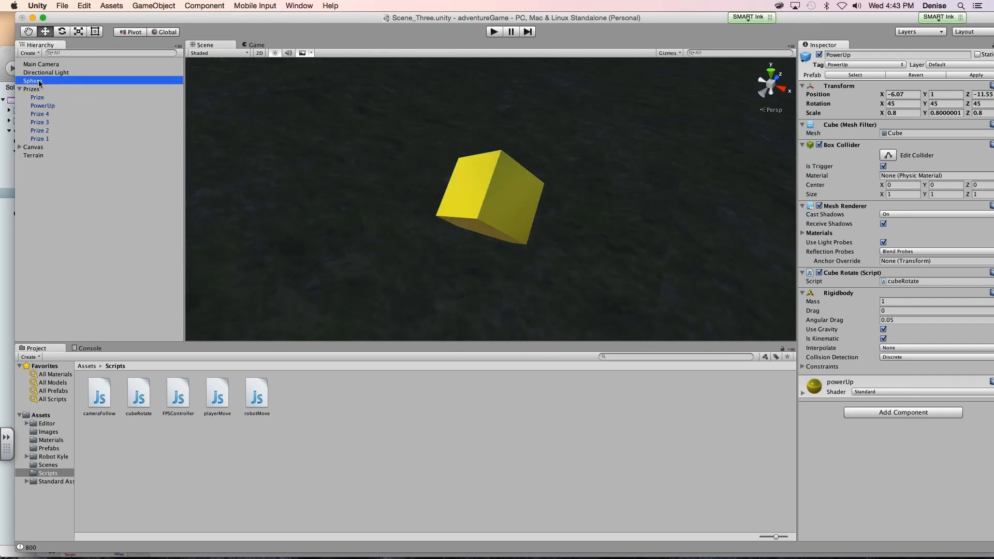
pyautogui.doubleClick(33, 155)
pyautogui.scroll(5, 487, 226)
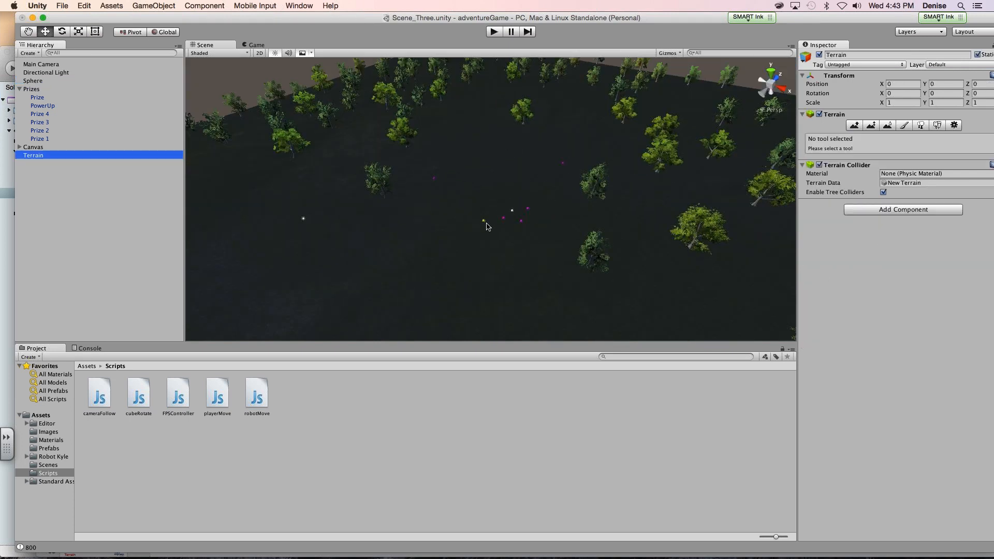
pyautogui.click(487, 226)
pyautogui.click(484, 222)
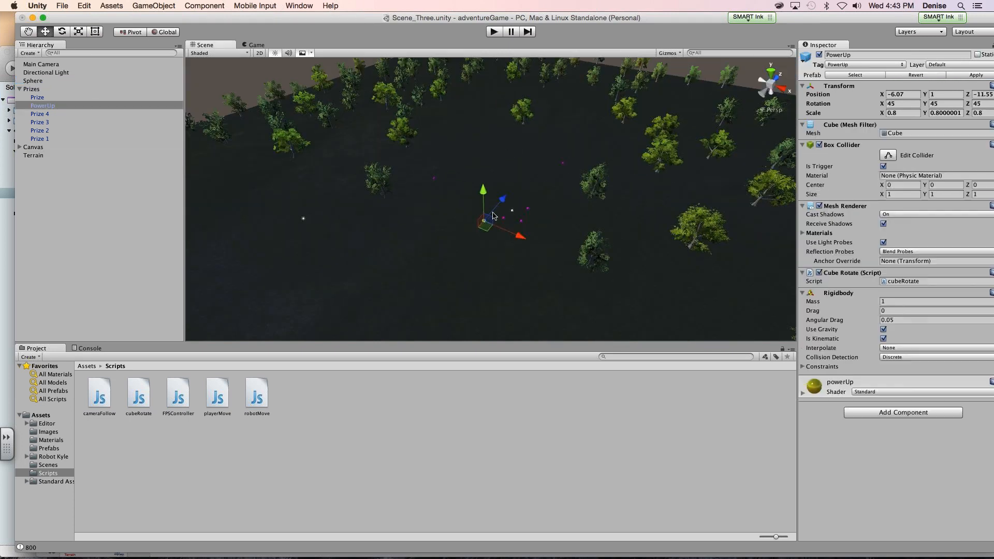
pyautogui.moveTo(501, 207); pyautogui.dragTo(399, 269)
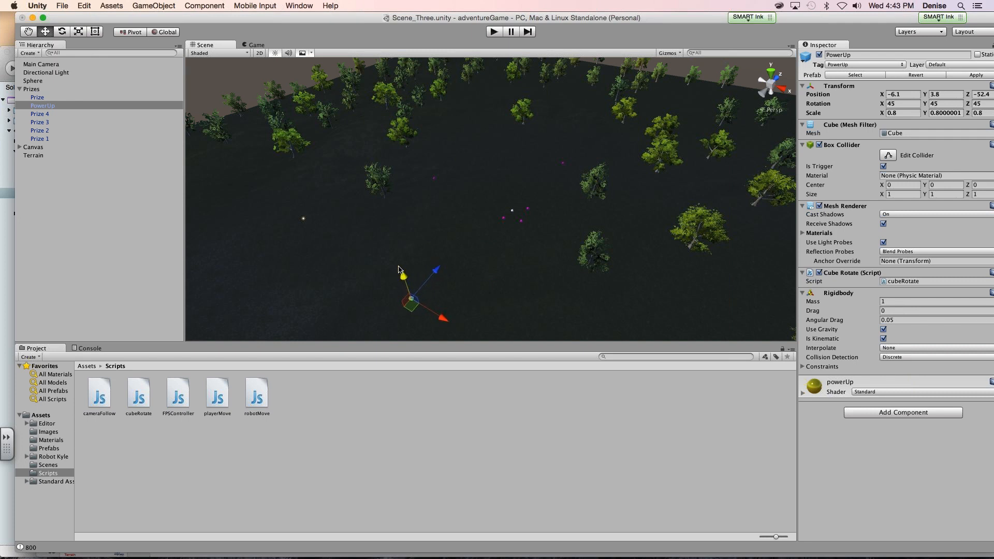
# - Lower the PowerUp cube toward the terrain surface to about Y -5.8
pyautogui.doubleClick(41, 106)
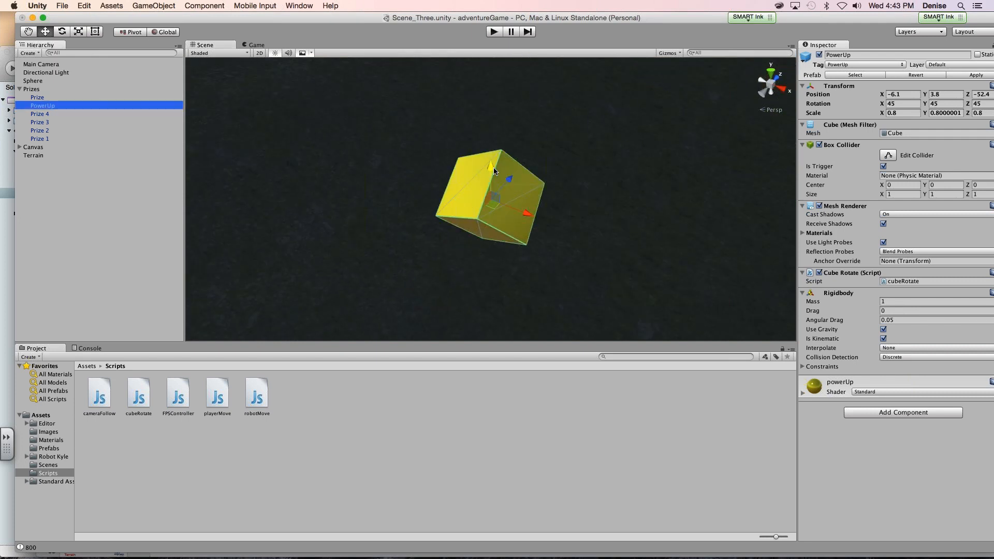
pyautogui.moveTo(495, 171); pyautogui.dragTo(453, 307)
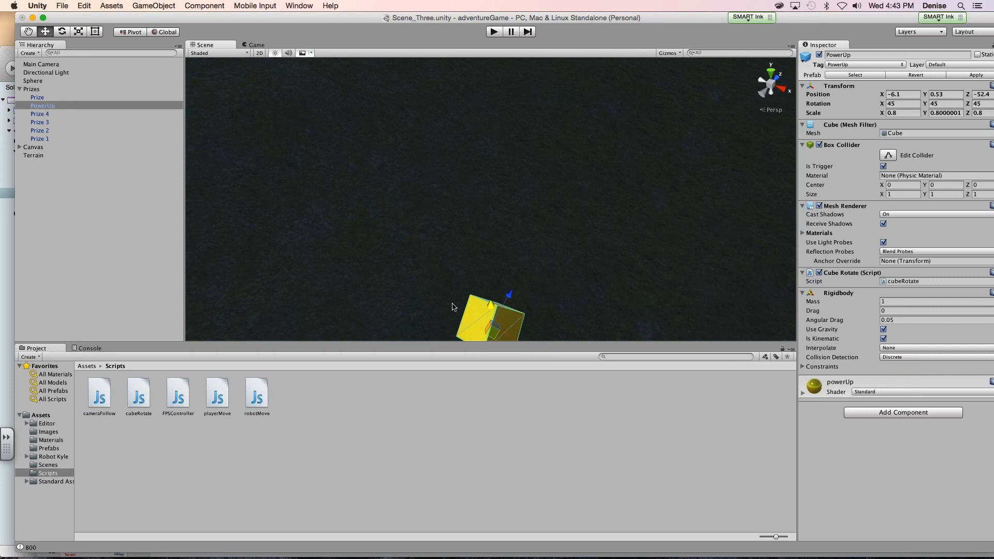
pyautogui.doubleClick(51, 105)
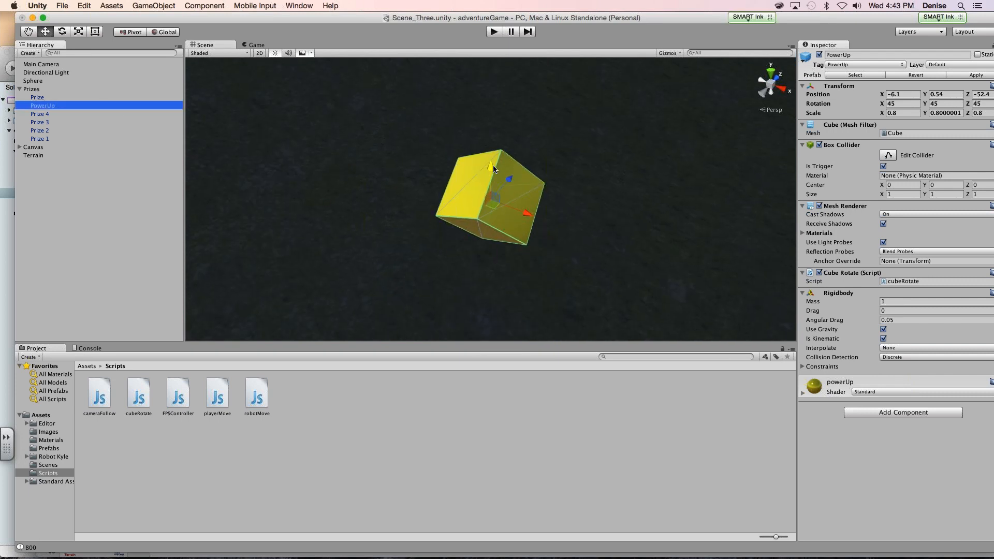
pyautogui.moveTo(495, 171); pyautogui.dragTo(478, 390)
pyautogui.scroll(-5, 450, 270)
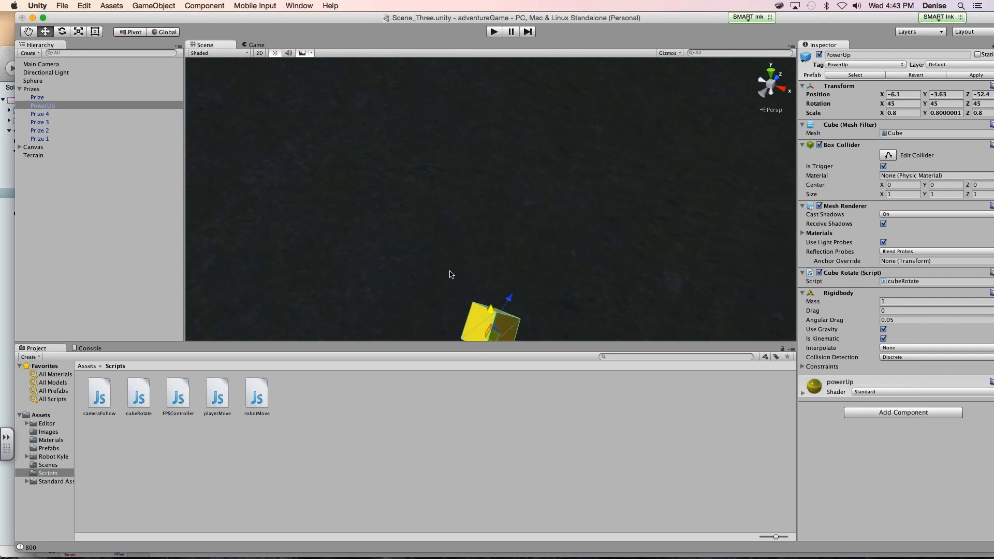
pyautogui.scroll(-3, 450, 275)
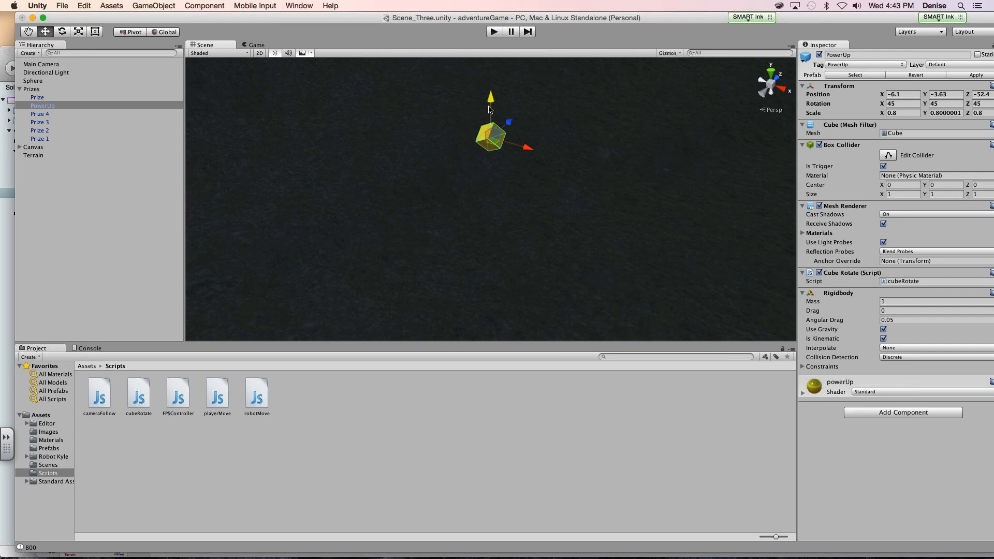
pyautogui.moveTo(490, 109); pyautogui.dragTo(327, 149)
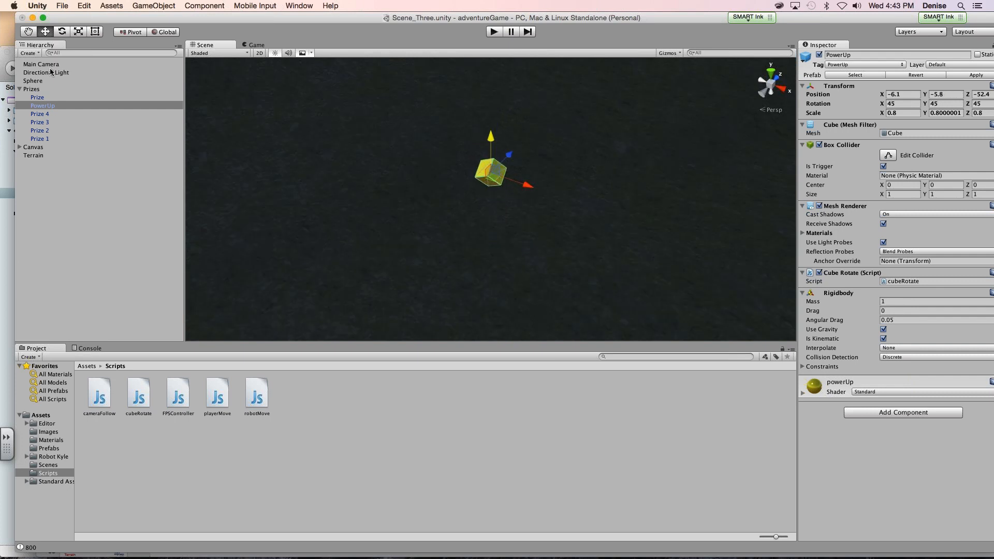
# - Move the Prize 2 cube away from the Sphere to about X 27.18, Y 1, Z -4.13
pyautogui.click(32, 81)
pyautogui.press('f')
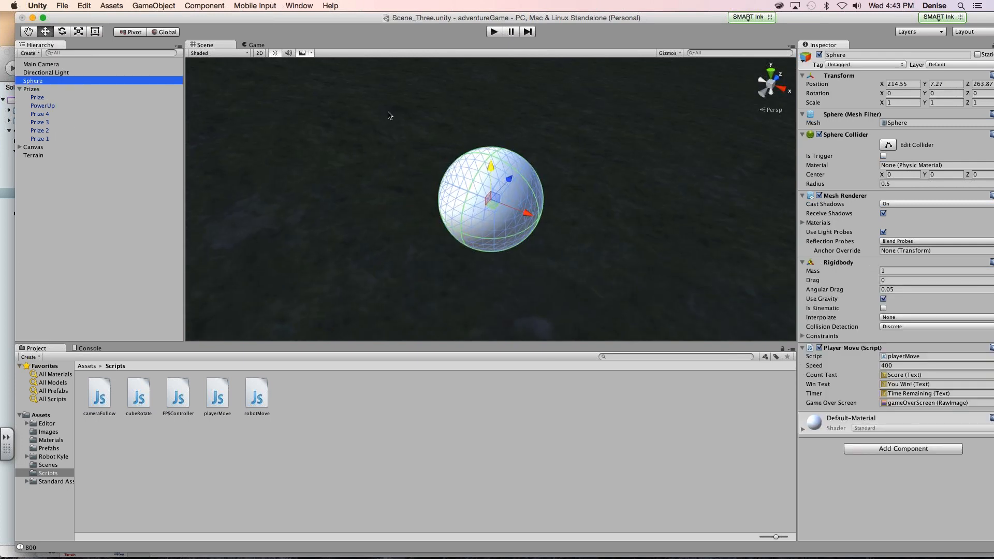
pyautogui.scroll(5, 295, 141)
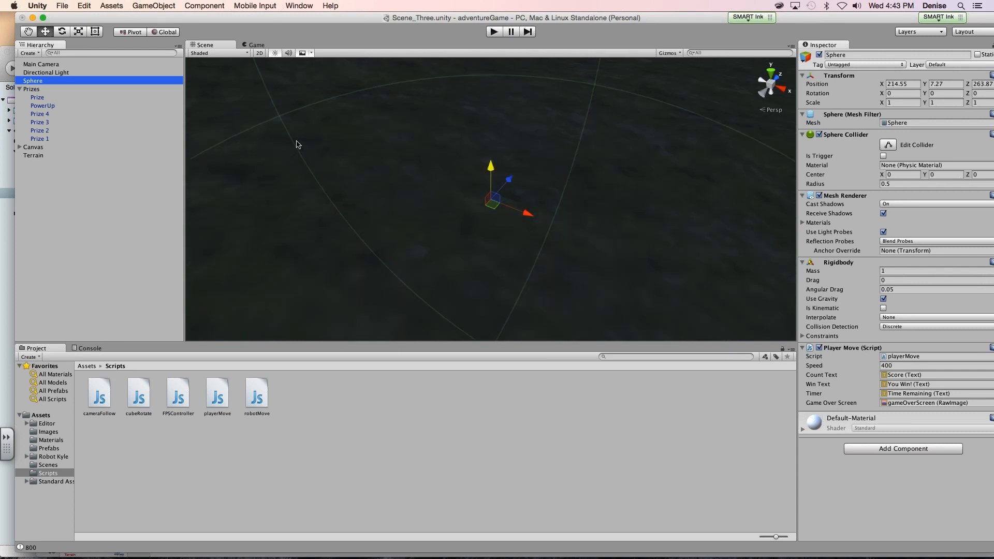
pyautogui.click(80, 89)
pyautogui.press('f')
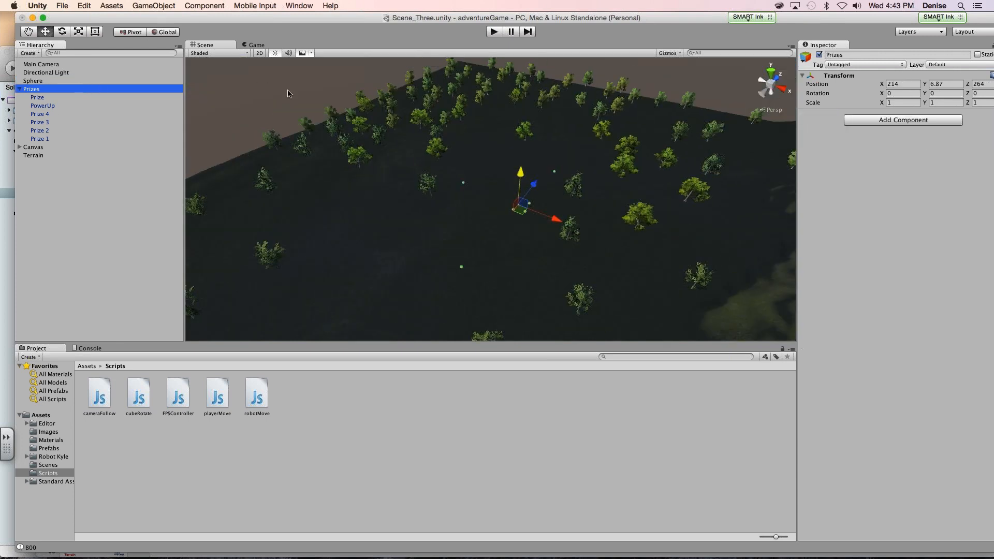
pyautogui.click(524, 213)
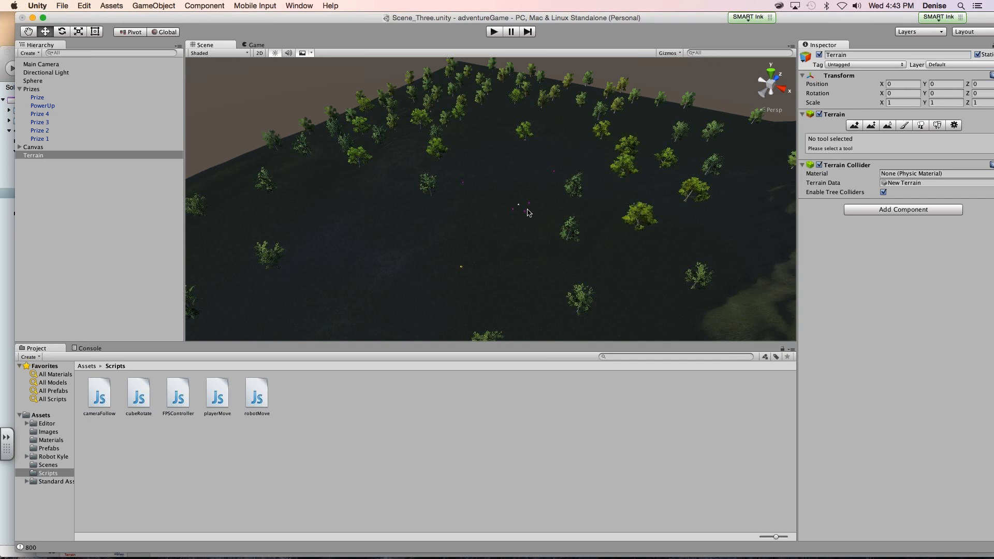
pyautogui.click(522, 218)
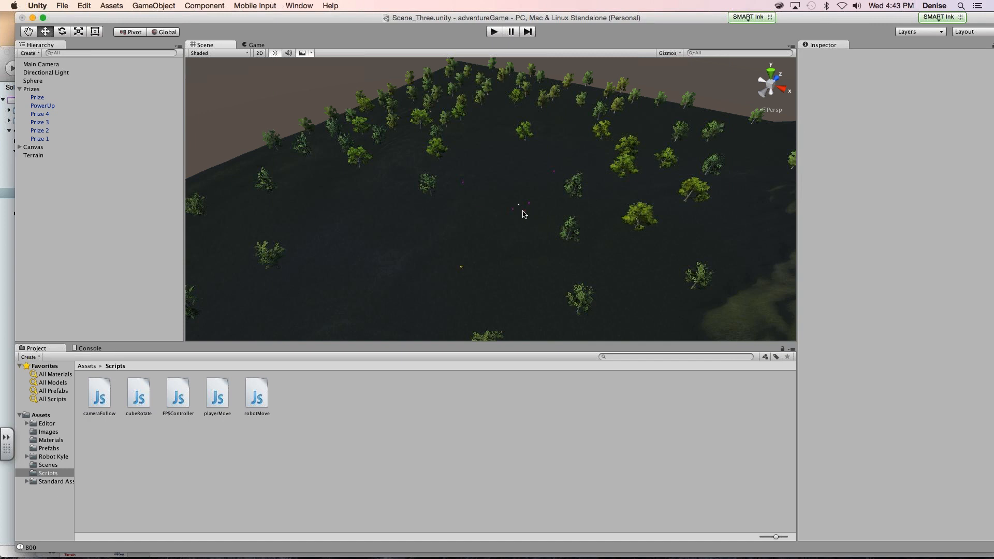
pyautogui.click(526, 214)
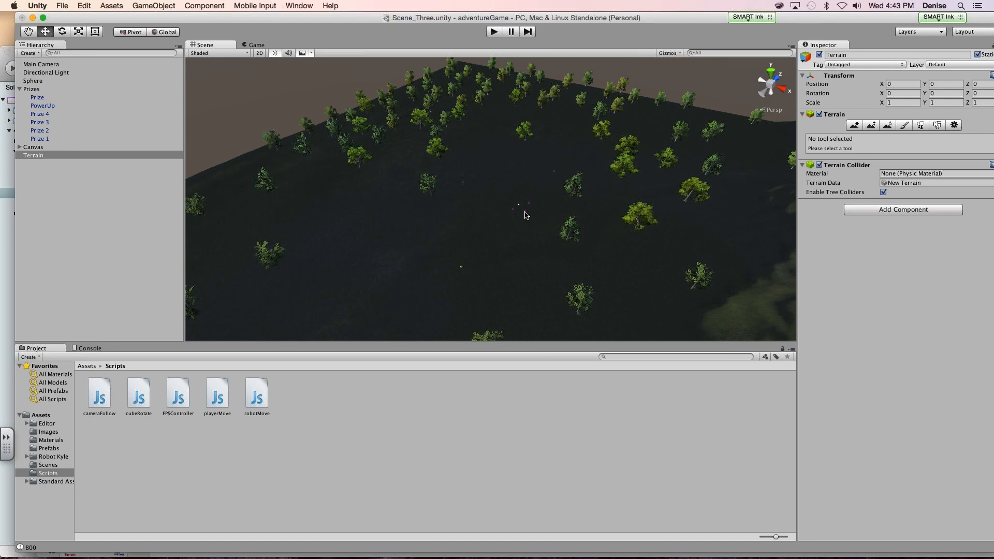
pyautogui.scroll(5, 508, 180)
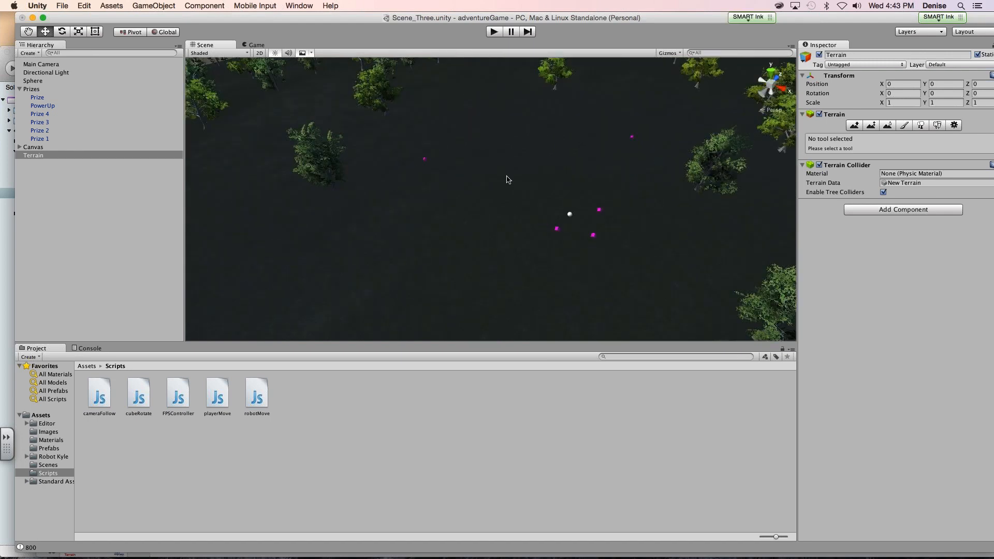
pyautogui.click(594, 234)
pyautogui.moveTo(628, 251); pyautogui.dragTo(637, 279)
# - Move the Prize cube away from the Sphere to about X -51.9, Z -39.4 and slightly adjust its height
pyautogui.click(557, 230)
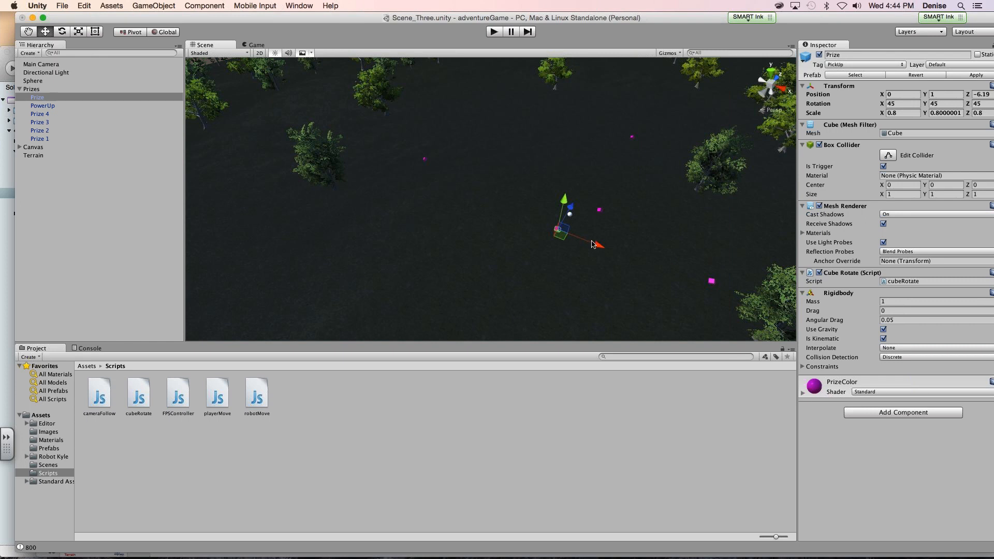
pyautogui.moveTo(558, 229); pyautogui.dragTo(389, 254)
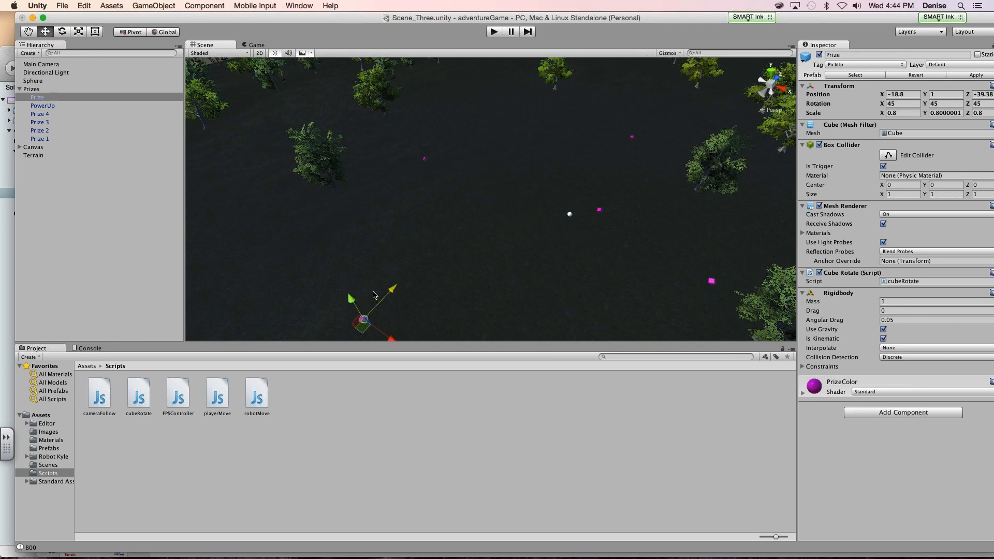
pyautogui.moveTo(391, 339); pyautogui.dragTo(277, 239)
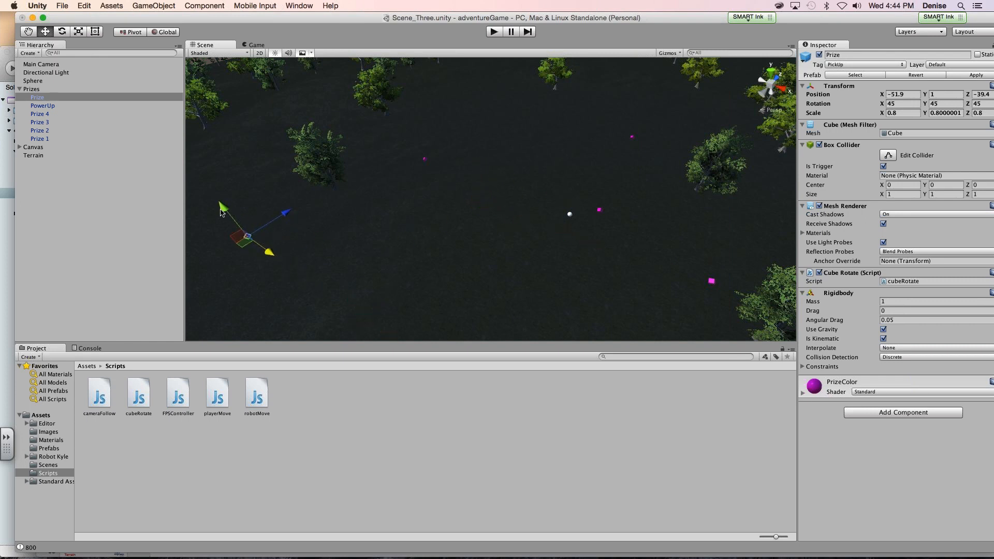
pyautogui.moveTo(220, 209)
pyautogui.mouseDown()
pyautogui.moveTo(214, 198)
pyautogui.moveTo(221, 220)
pyautogui.moveTo(214, 204)
pyautogui.mouseUp()
# - Raise the Prize 2 cube and shift it outward to about Y 20.27, Z -16.16
pyautogui.click(713, 281)
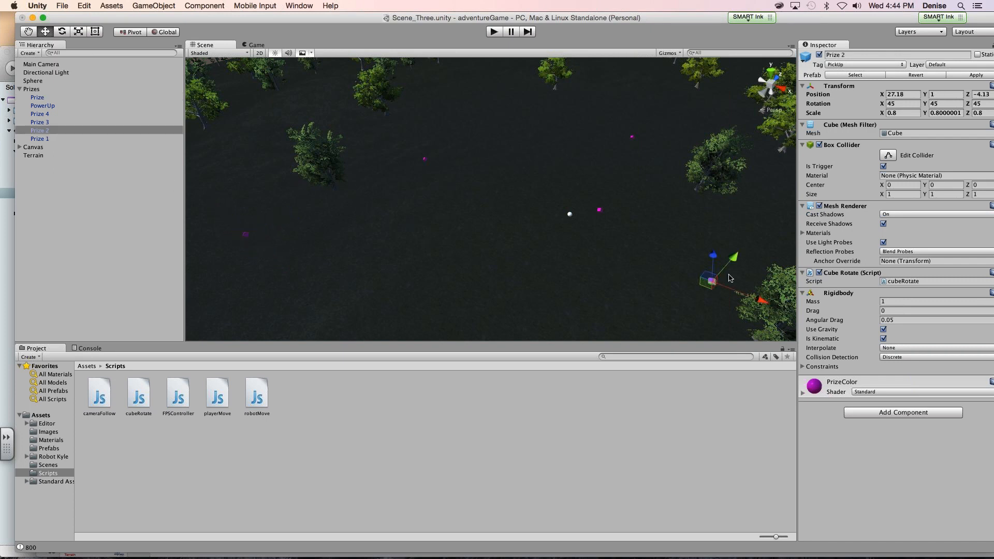
pyautogui.moveTo(735, 263); pyautogui.dragTo(785, 243)
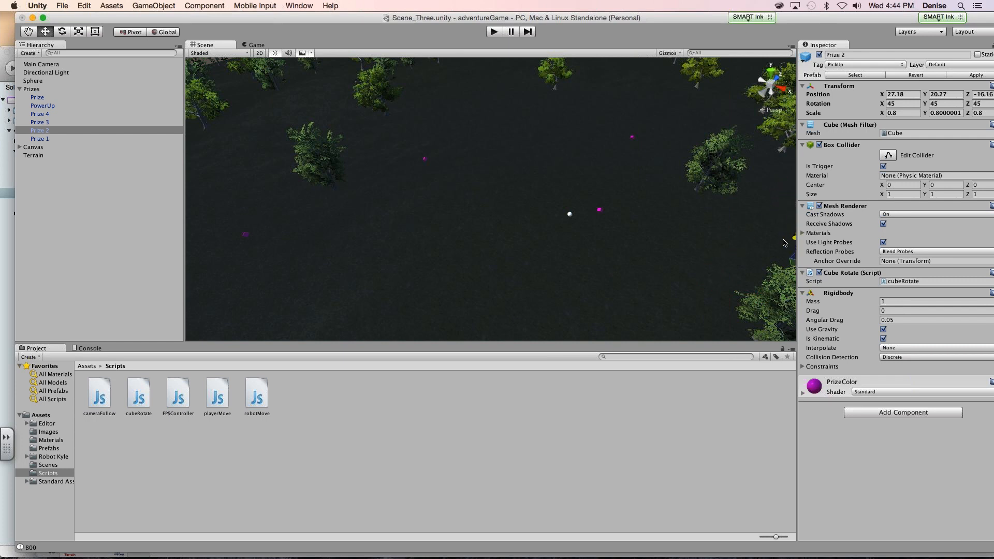
pyautogui.click(680, 240)
pyautogui.press('Right')
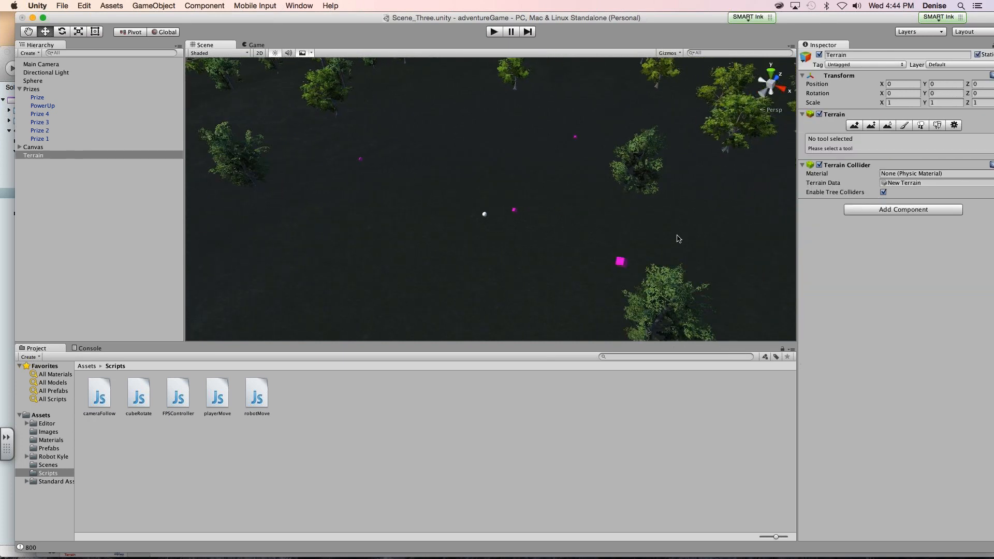
# - Move the Prize 2 cube farther across the terrain to about X 52, Y -425.4, Z 359
pyautogui.click(594, 262)
pyautogui.moveTo(595, 261); pyautogui.dragTo(655, 180)
pyautogui.moveTo(671, 238); pyautogui.dragTo(694, 257)
pyautogui.moveTo(727, 273); pyautogui.dragTo(616, 273)
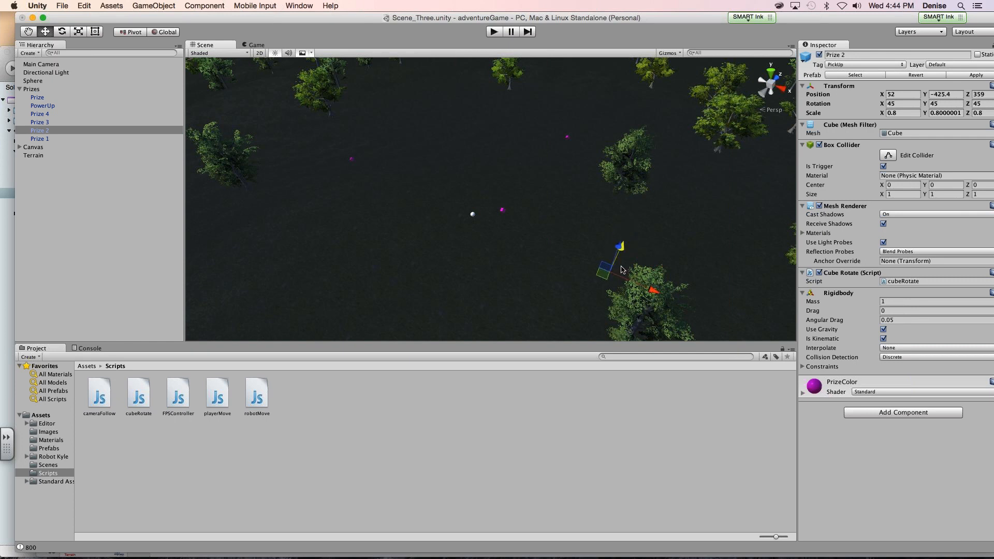
pyautogui.scroll(6, 569, 233)
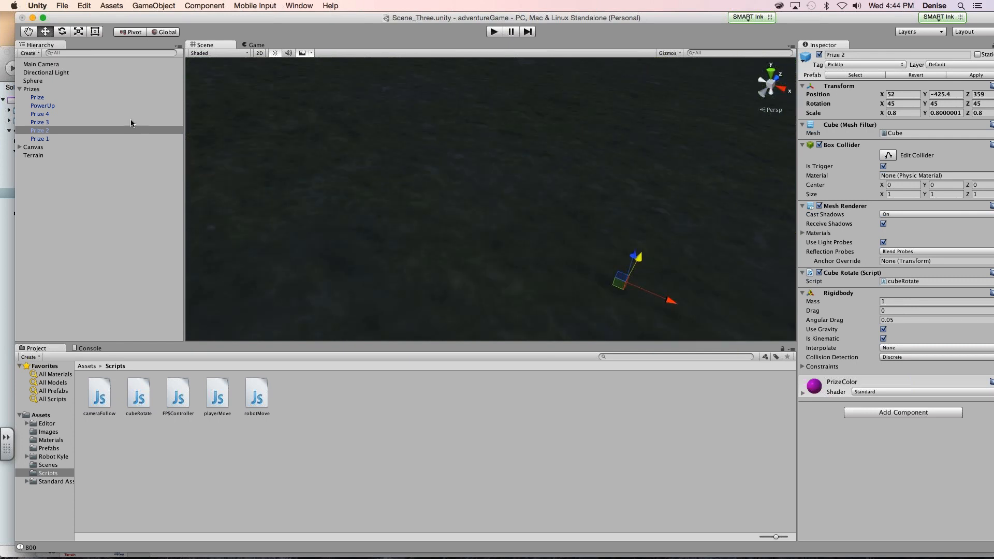
# - Set the Prize 2 cube's Y position to 6 and frame the cube in the Scene view
pyautogui.moveTo(353, 17); pyautogui.dragTo(120, 20)
pyautogui.click(703, 97)
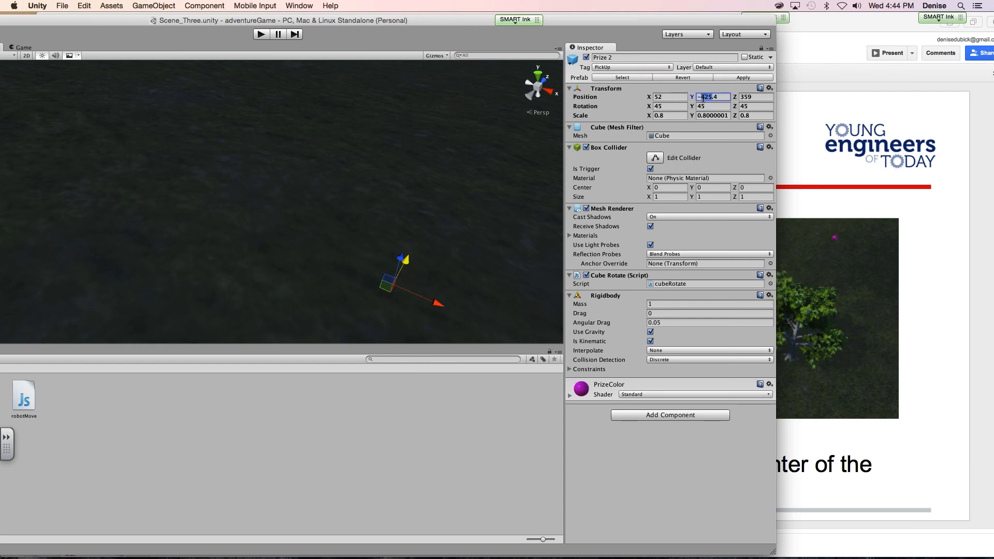
pyautogui.write('0')
pyautogui.write('6')
pyautogui.moveTo(419, 24); pyautogui.dragTo(603, 21)
pyautogui.doubleClick(124, 127)
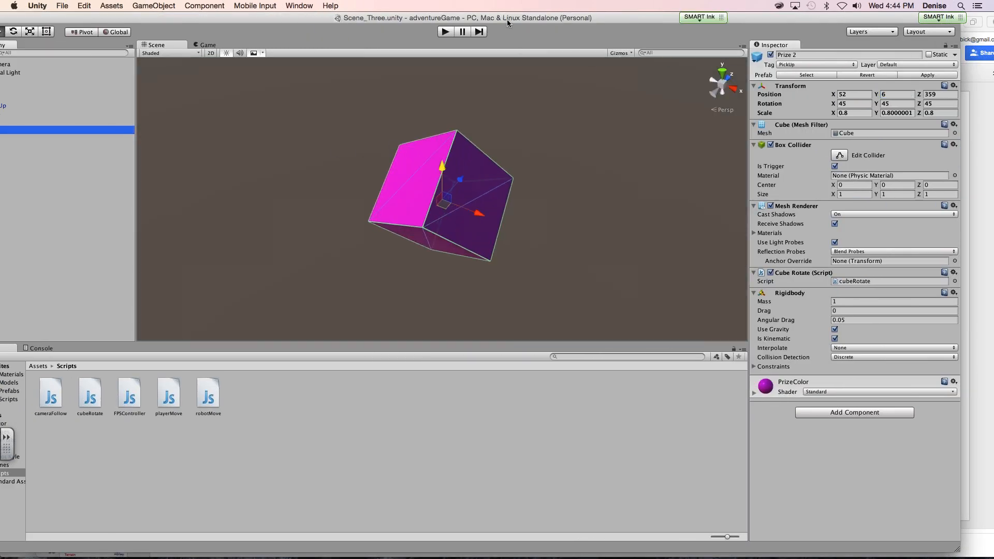
# - Raise the Prize 2 cube to a Y position of 16 and focus the Scene view on it
pyautogui.moveTo(507, 23); pyautogui.dragTo(326, 24)
pyautogui.click(707, 95)
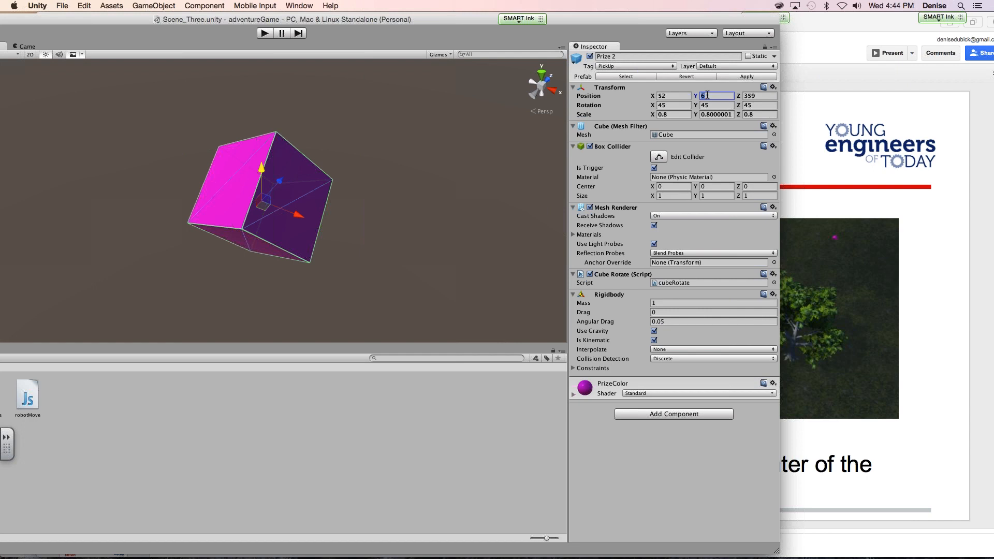
pyautogui.write('16')
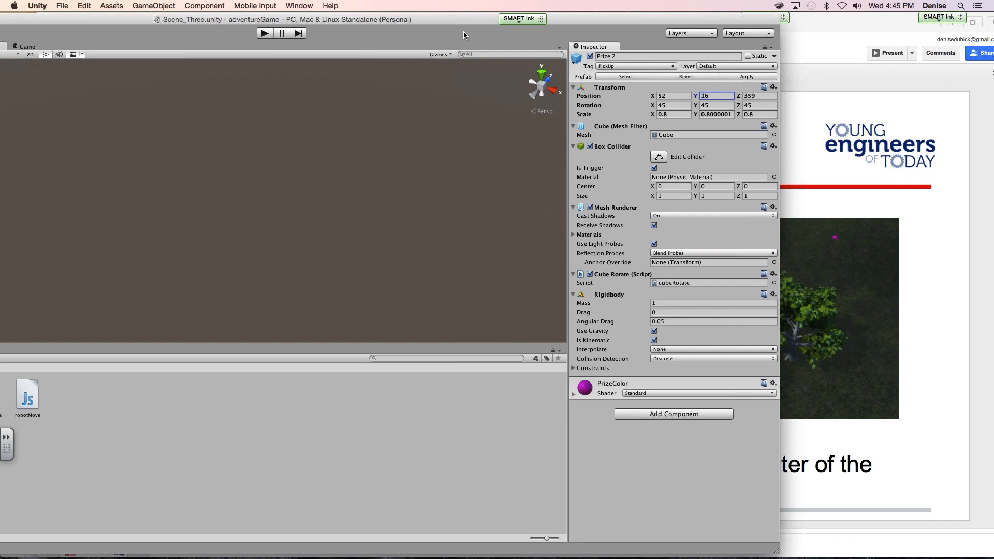
pyautogui.moveTo(439, 20); pyautogui.dragTo(680, 18)
pyautogui.click(55, 129)
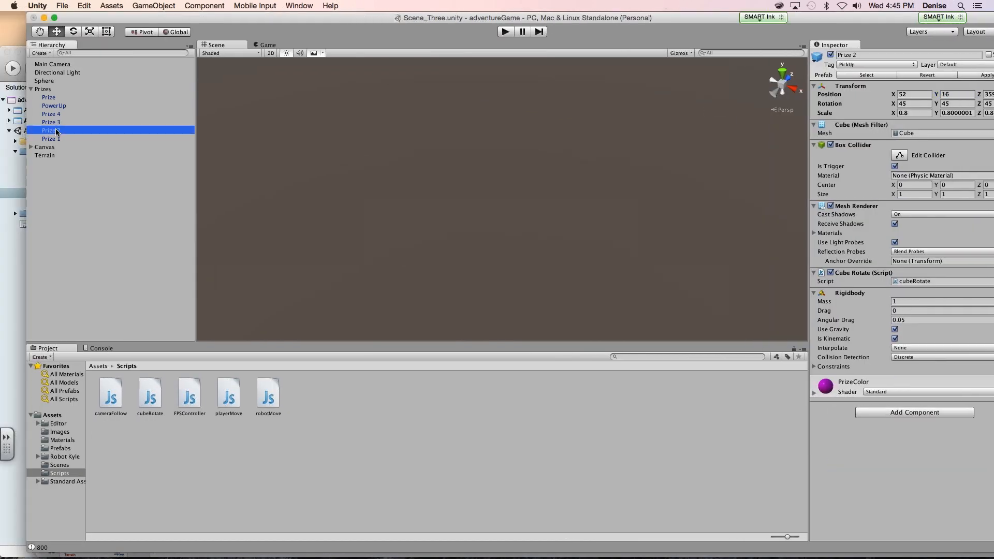
pyautogui.doubleClick(60, 130)
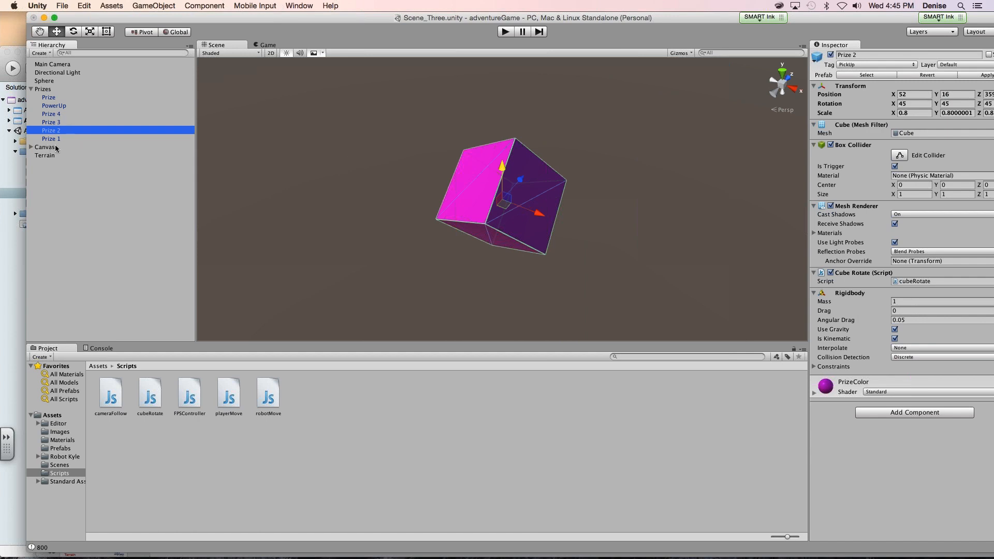
# - Bring the terrain into the Scene view and set the Prize 2 cube's Y position to 1
pyautogui.doubleClick(45, 155)
pyautogui.scroll(10, 508, 232)
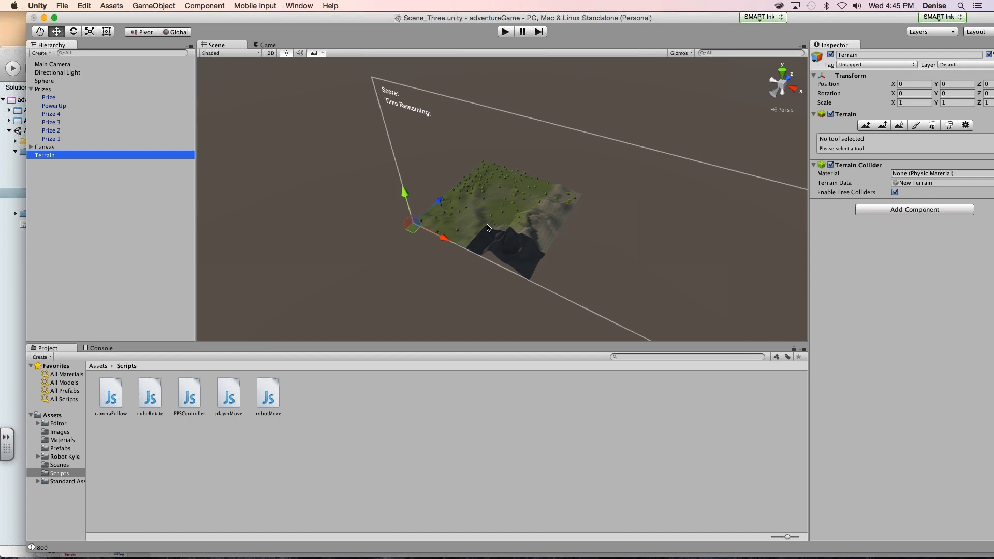
pyautogui.scroll(3, 507, 207)
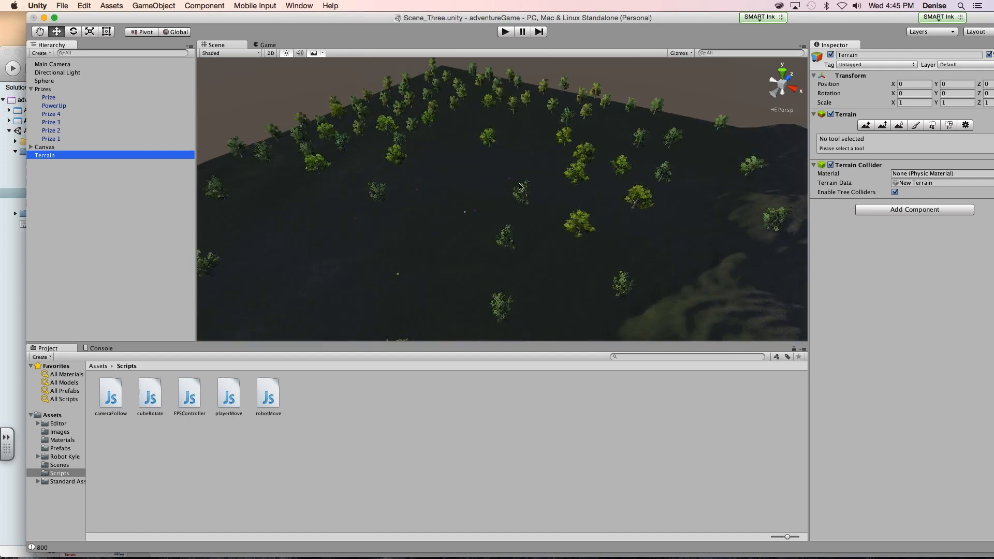
pyautogui.click(509, 180)
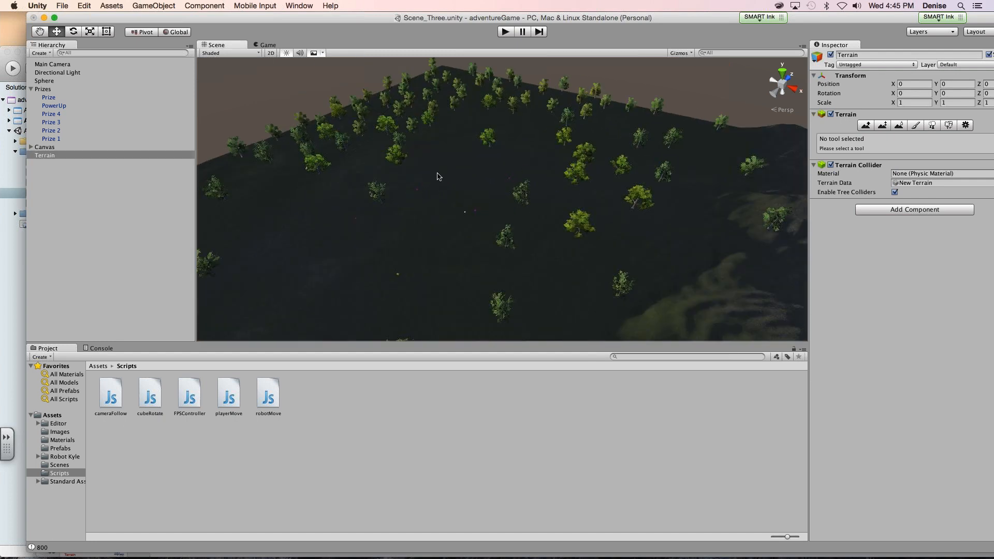
pyautogui.click(59, 131)
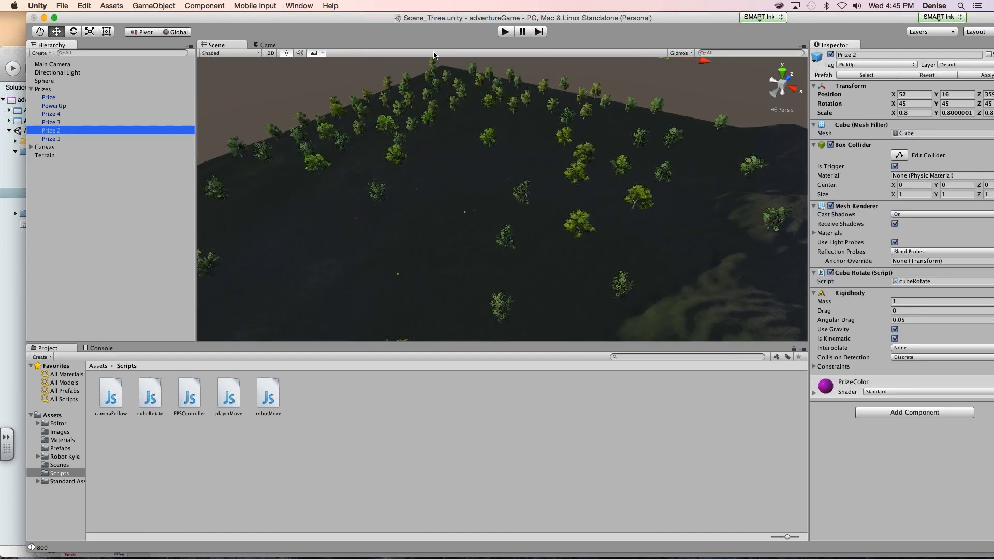
pyautogui.moveTo(391, 17); pyautogui.dragTo(238, 18)
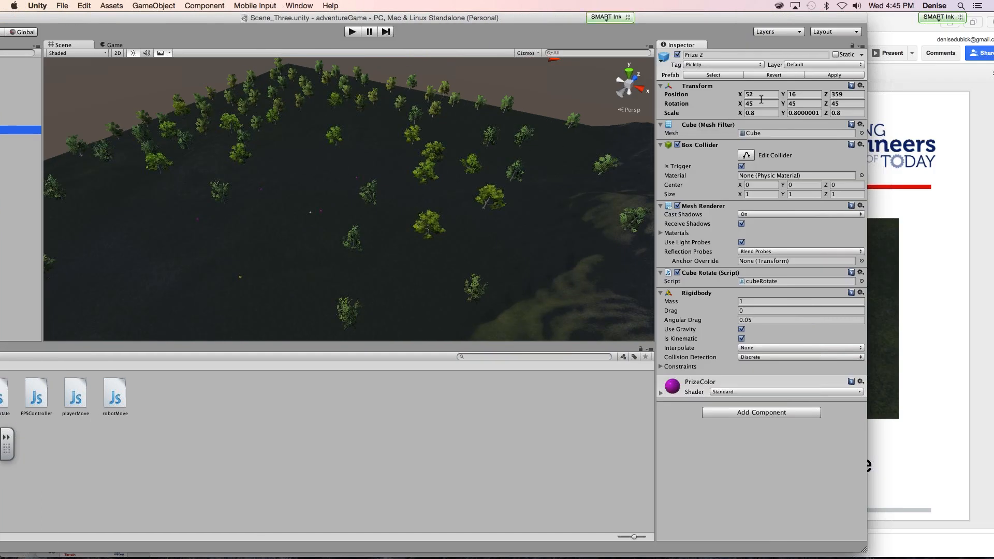
pyautogui.click(794, 94)
pyautogui.press('BackSpace')
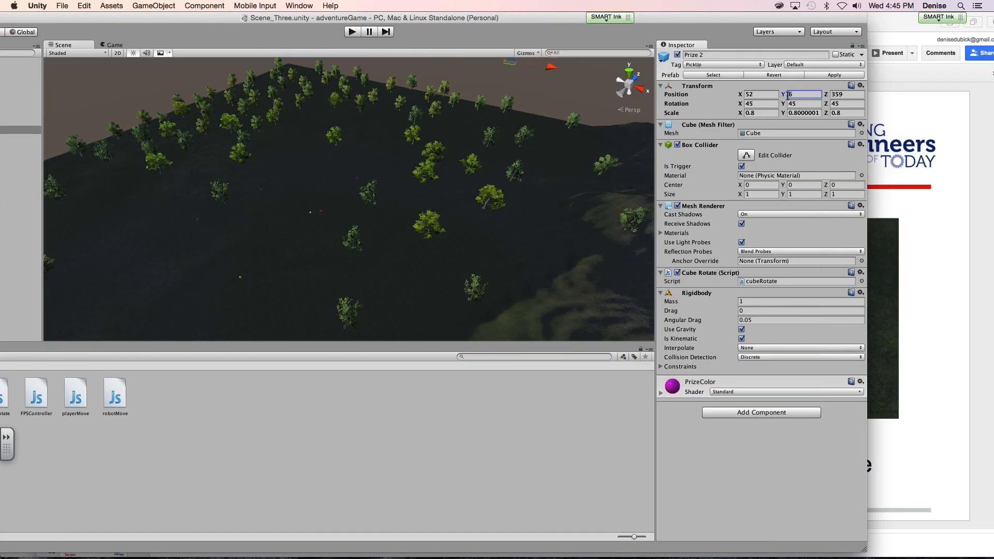
pyautogui.moveTo(700, 23); pyautogui.dragTo(658, 23)
pyautogui.doubleClick(755, 95)
pyautogui.write('1')
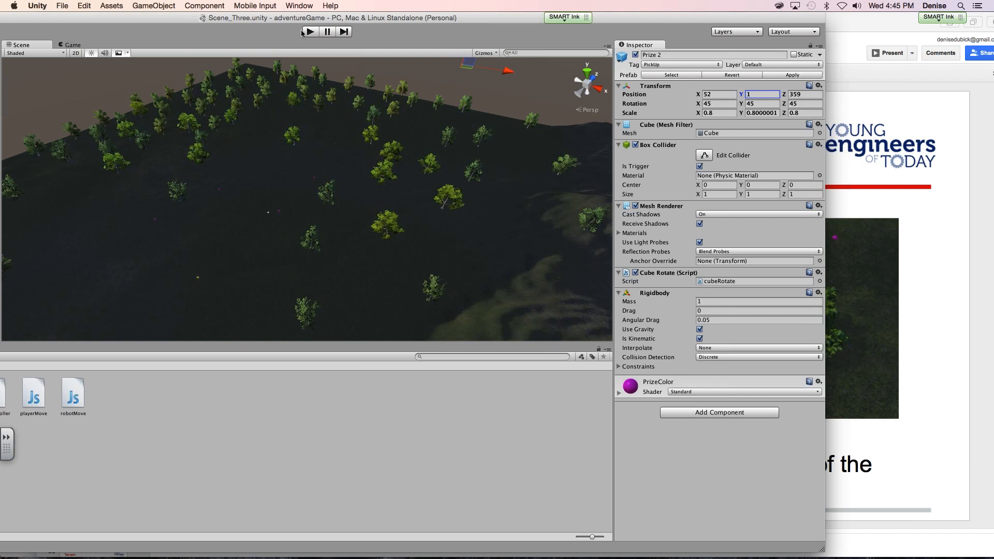
# - Bring the Prize 2 cube back over the terrain and set its position to X 200, Y 0, Z 200
pyautogui.moveTo(255, 18); pyautogui.dragTo(297, 18)
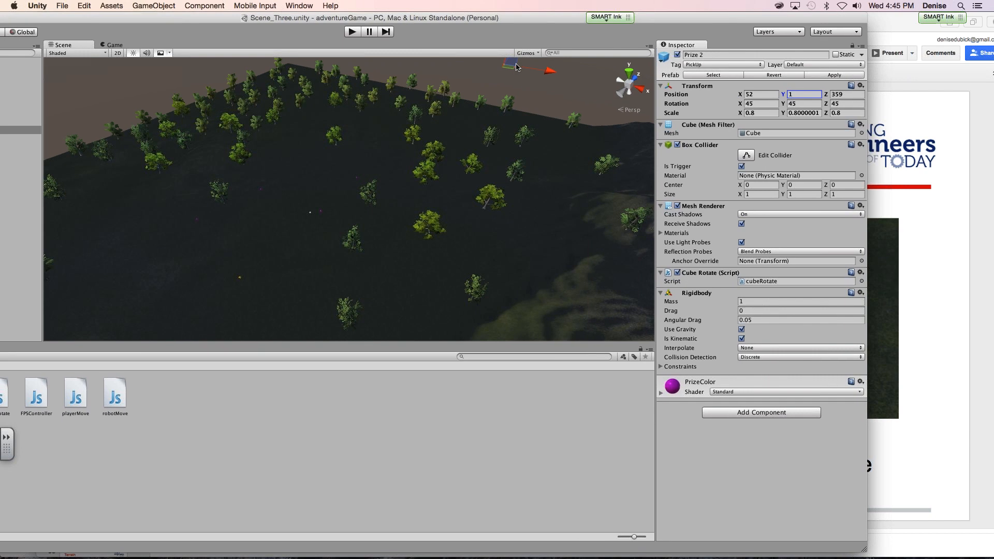
pyautogui.moveTo(512, 70); pyautogui.dragTo(311, 200)
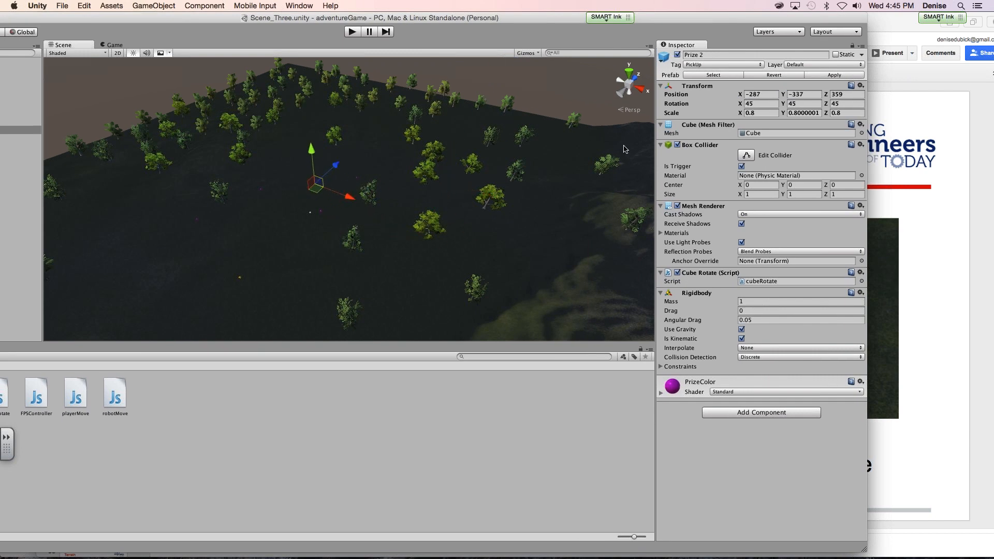
pyautogui.click(760, 95)
pyautogui.write('200')
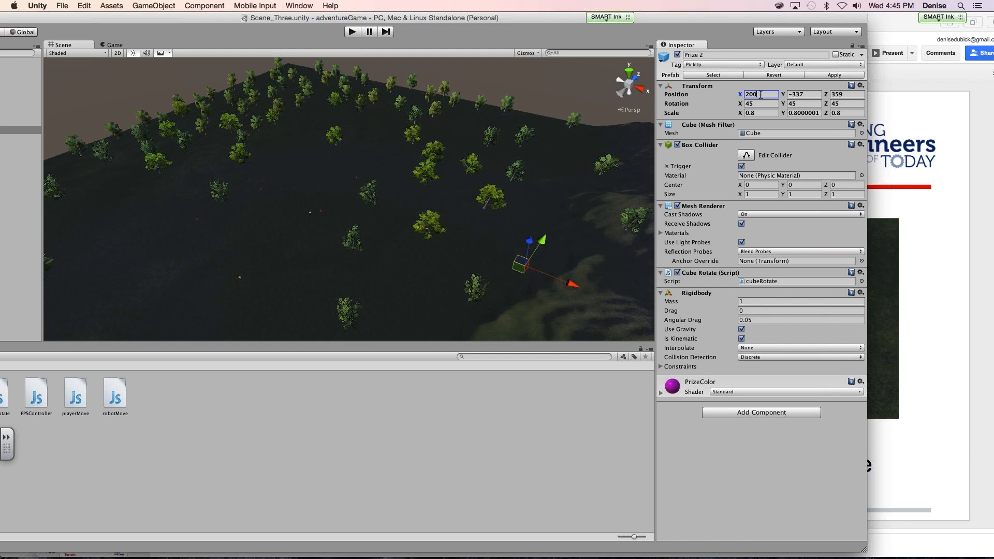
pyautogui.press('Tab')
pyautogui.write('0')
pyautogui.press('Tab')
pyautogui.write('20')
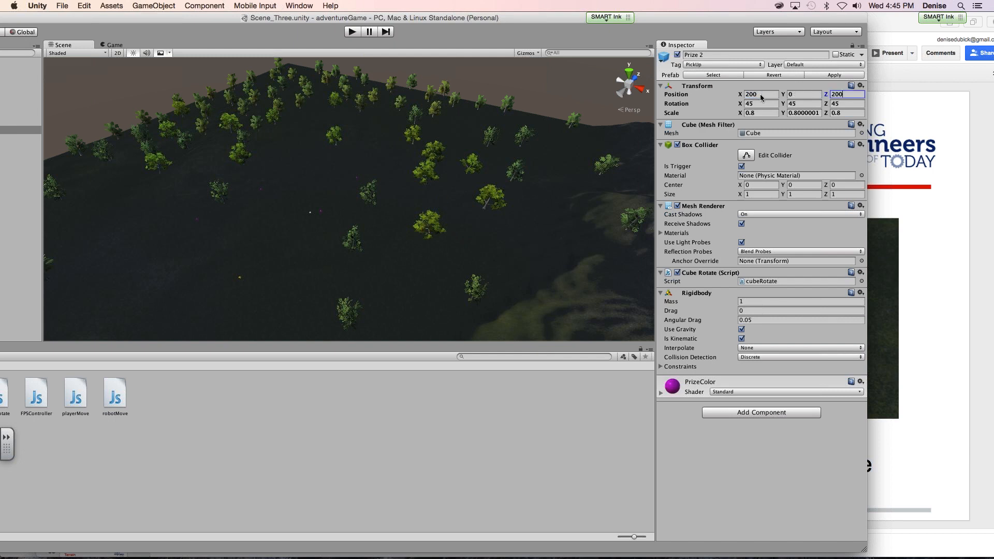
pyautogui.moveTo(537, 21); pyautogui.dragTo(523, 4)
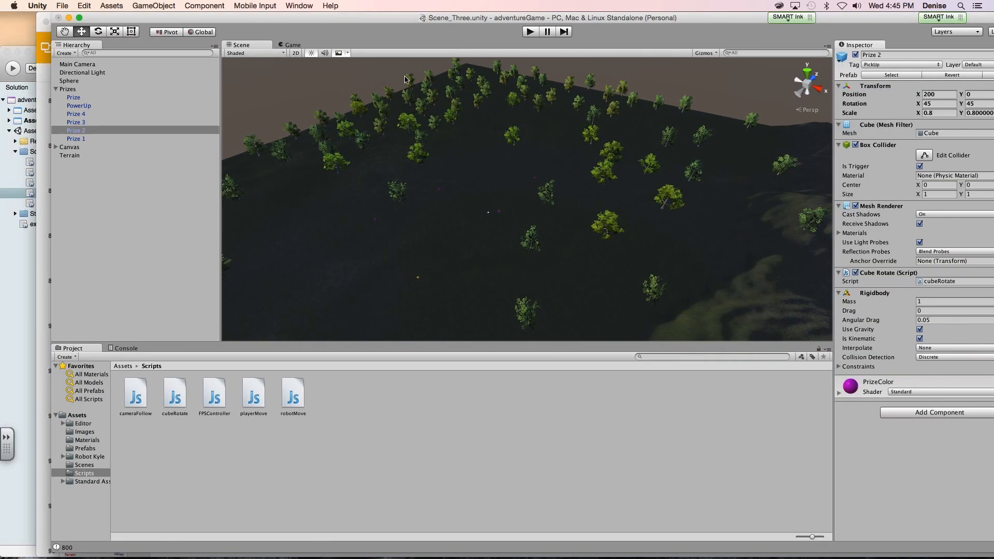
pyautogui.doubleClick(184, 129)
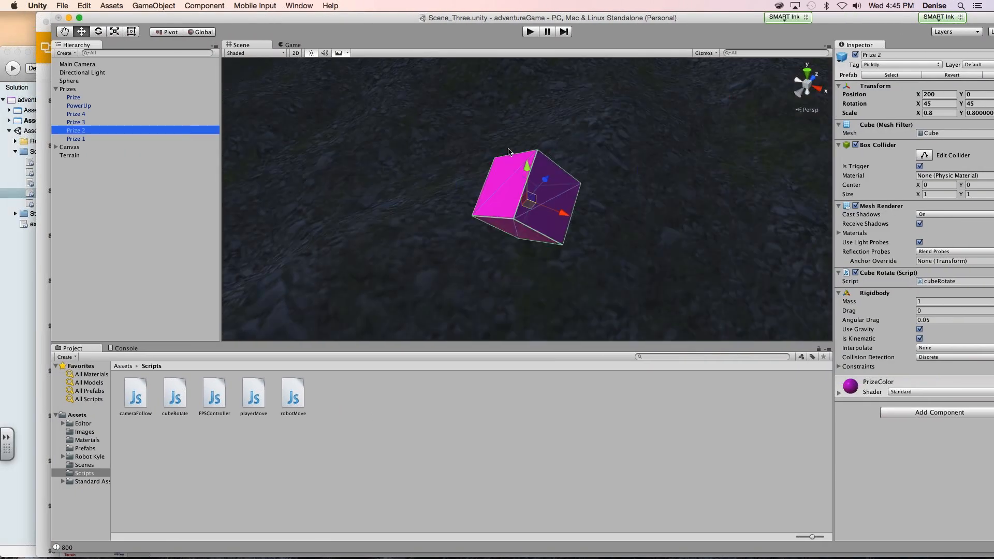
# - Shift the Prize 2 cube along the X axis to about 195.9 and frame it
pyautogui.moveTo(520, 208); pyautogui.dragTo(328, 133)
pyautogui.click(119, 131)
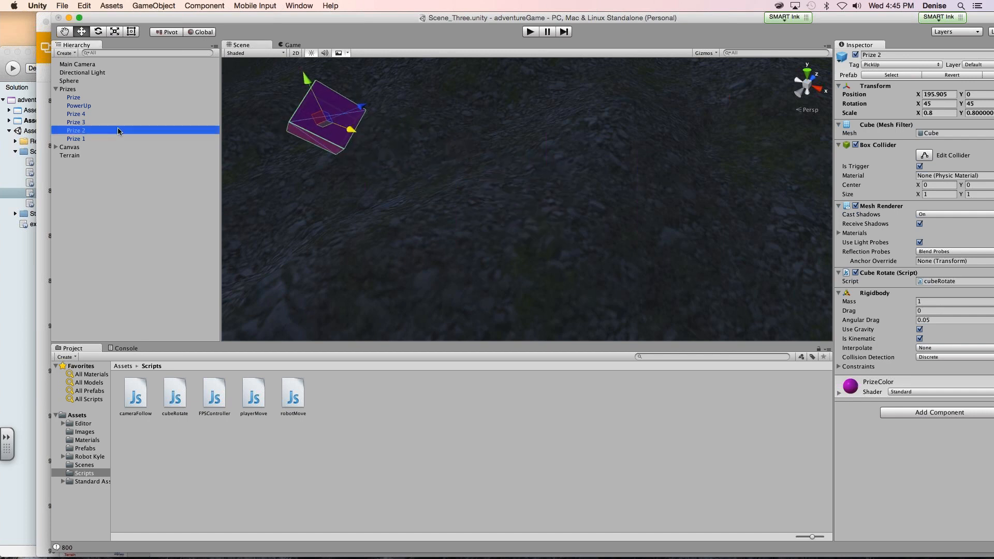
pyautogui.press('f')
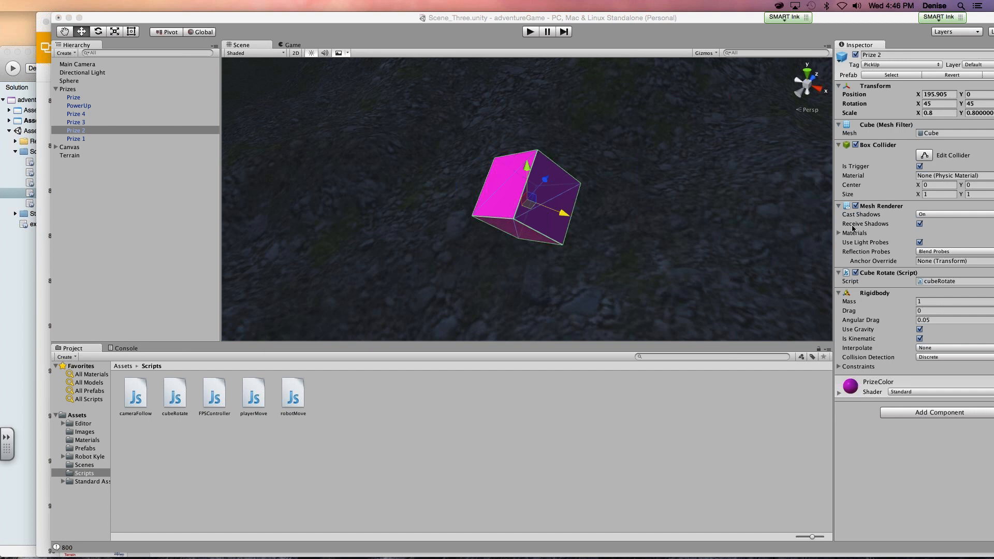
# - Play-test Scene_Three with the repositioned prizes and stop the game
pyautogui.click(528, 30)
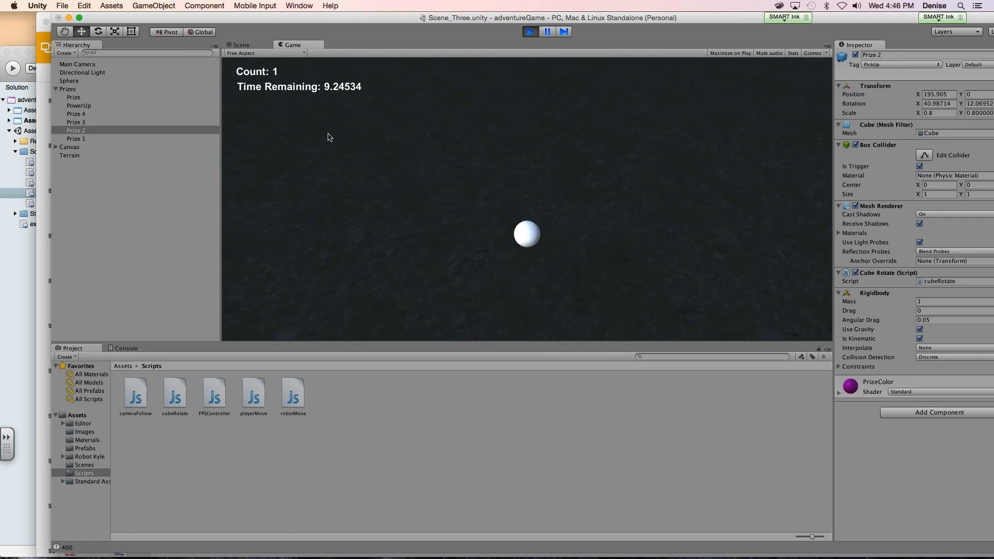
pyautogui.click(530, 32)
# - Frame the Main Camera and try X rotations of 60 and 20 degrees against its preview
pyautogui.click(69, 64)
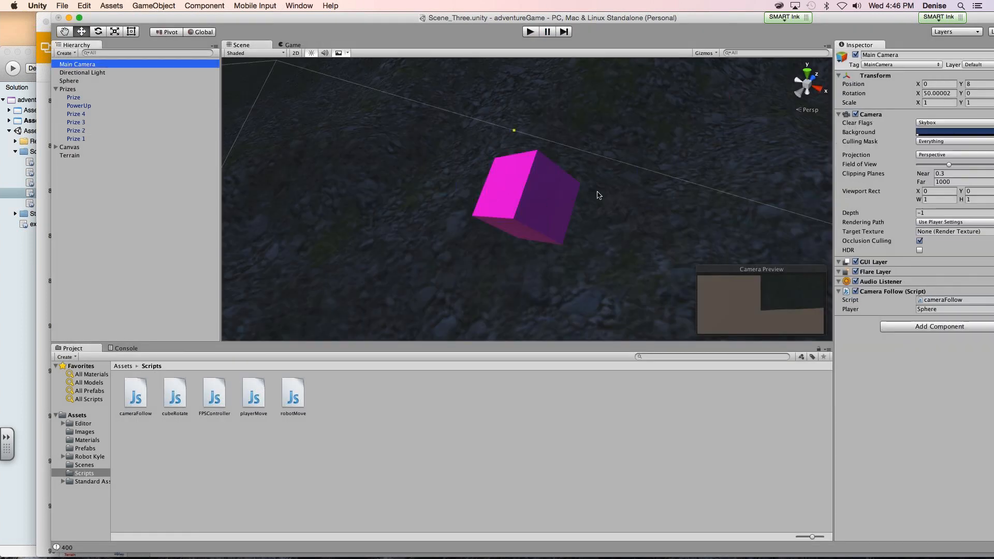
pyautogui.doubleClick(77, 80)
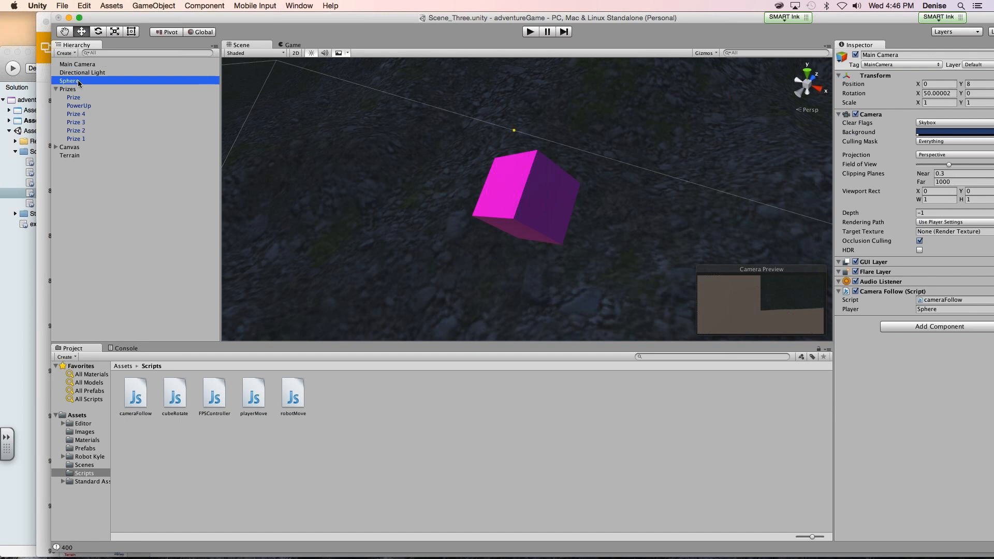
pyautogui.doubleClick(81, 66)
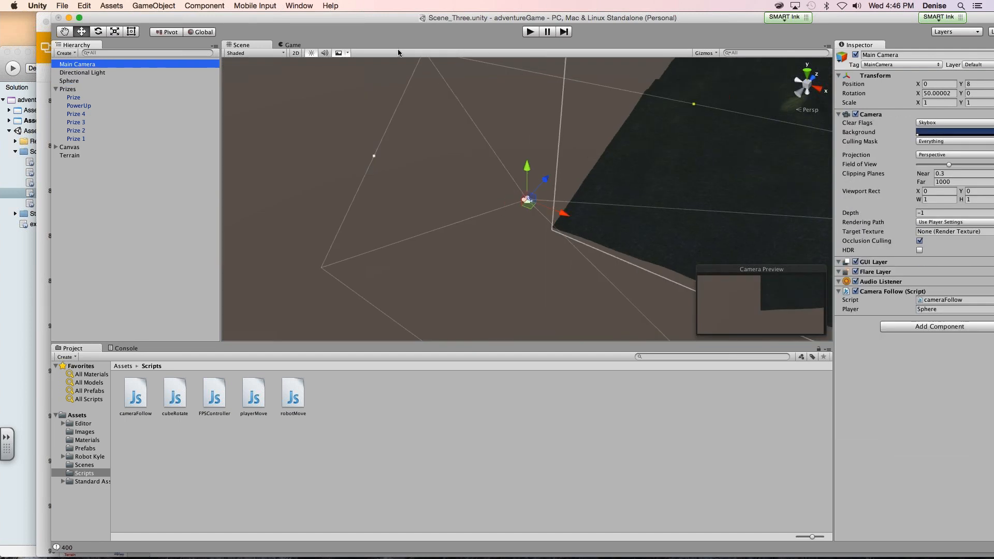
pyautogui.moveTo(403, 21); pyautogui.dragTo(203, 20)
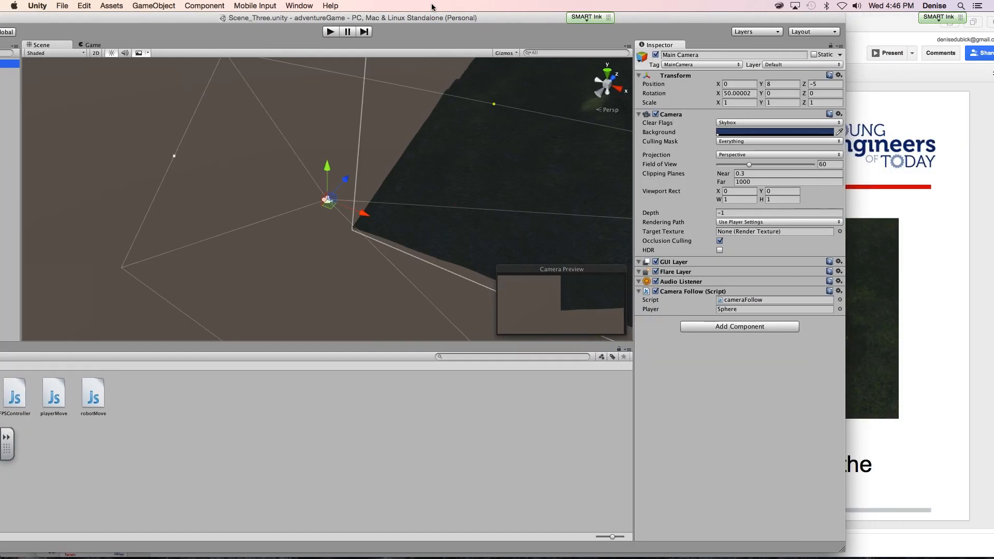
pyautogui.moveTo(434, 19); pyautogui.dragTo(318, 18)
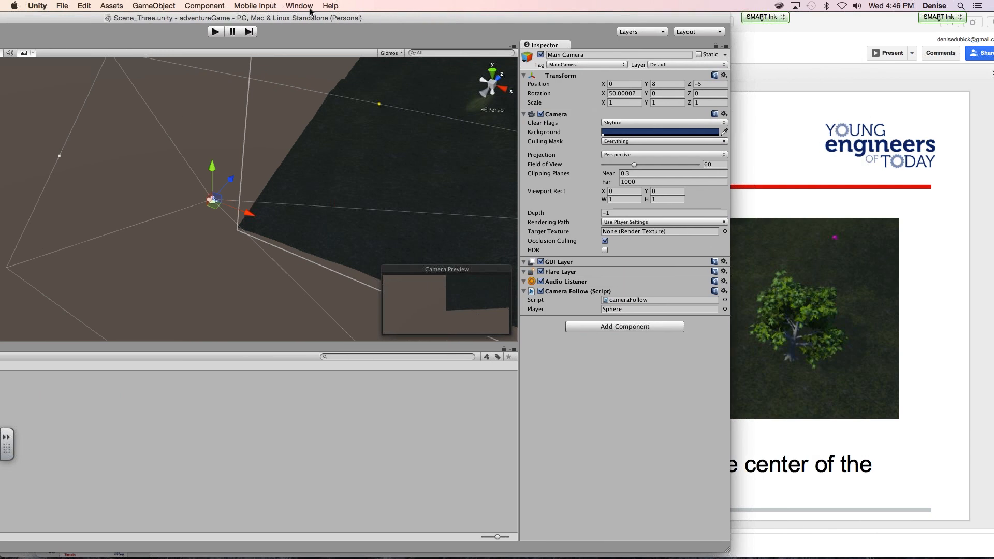
pyautogui.click(662, 83)
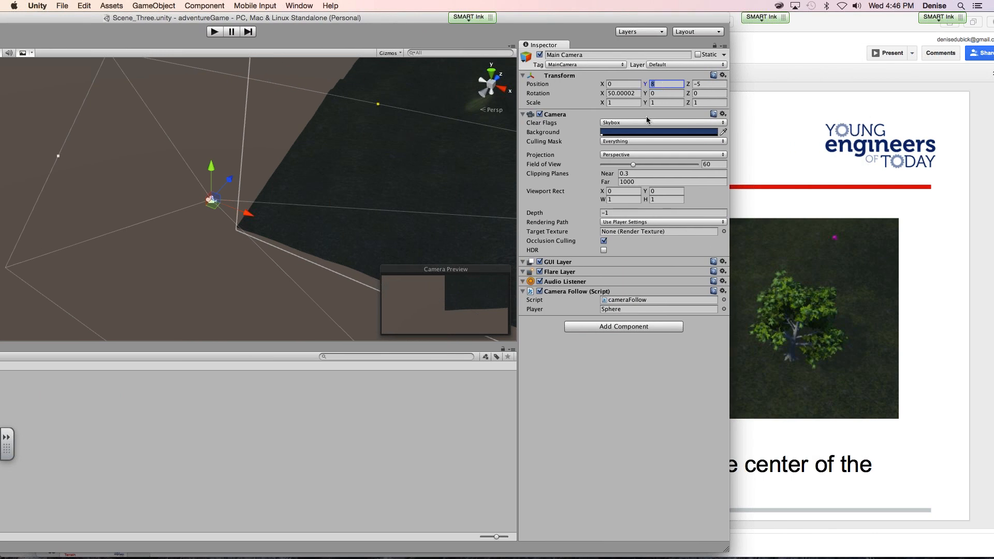
pyautogui.click(613, 93)
pyautogui.write('60')
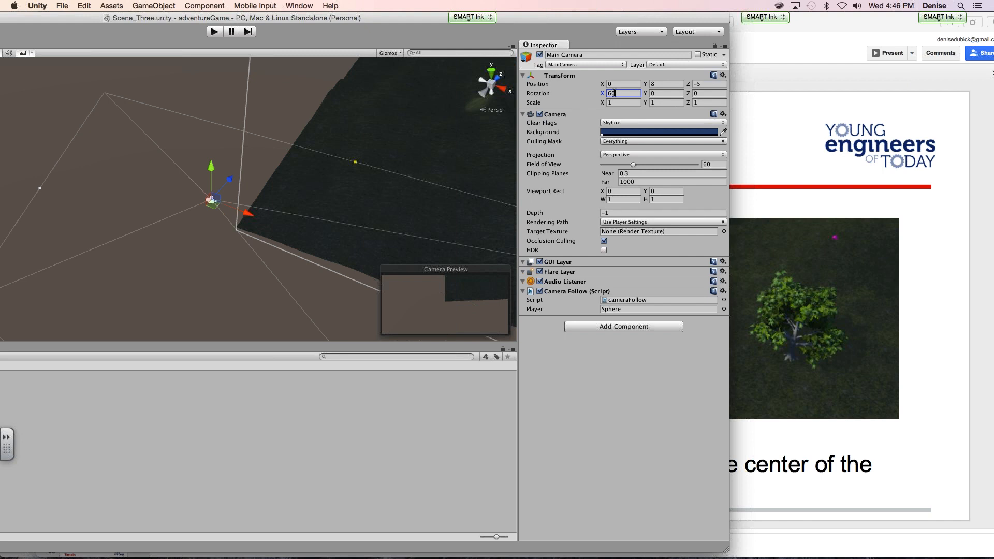
pyautogui.press('BackSpace')
pyautogui.press('BackSpace')
pyautogui.write('20')
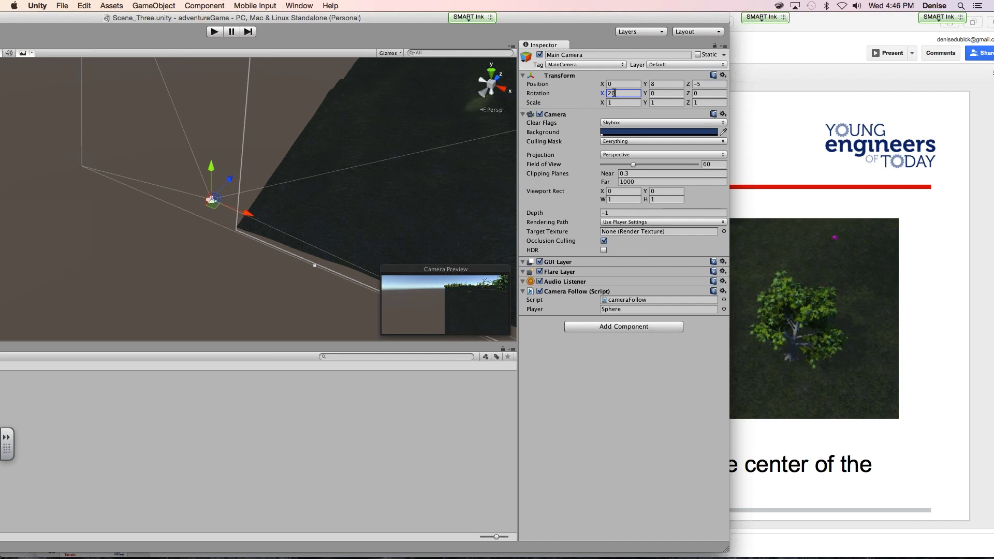
# - Set the Main Camera's X rotation to 10
pyautogui.press('BackSpace')
pyautogui.press('BackSpace')
pyautogui.write('10')
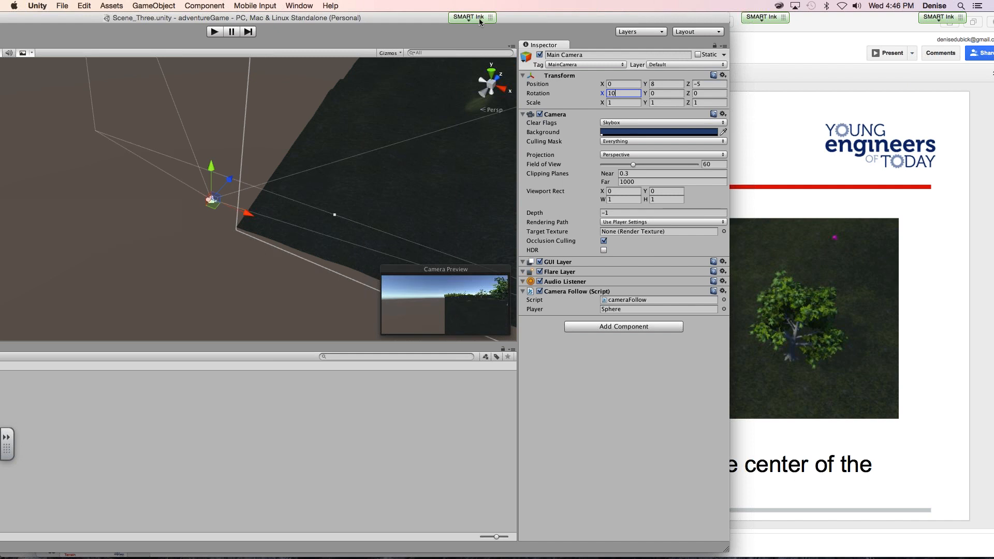
# - Play-test Scene_Three with the Main Camera's new X rotation, rolling the sphere forward and to the right, and stop the game
pyautogui.moveTo(535, 16); pyautogui.dragTo(739, 7)
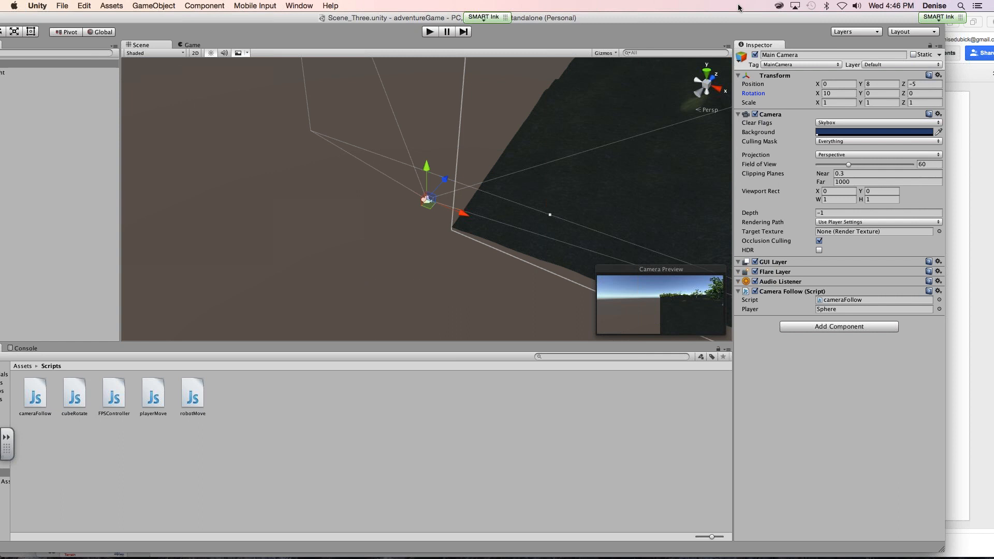
pyautogui.click(433, 32)
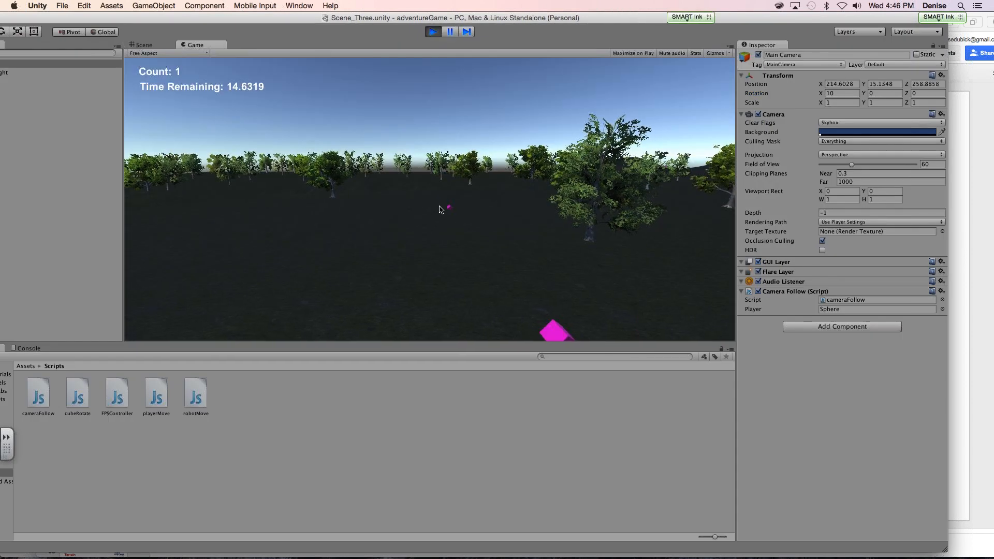
pyautogui.press('Up')
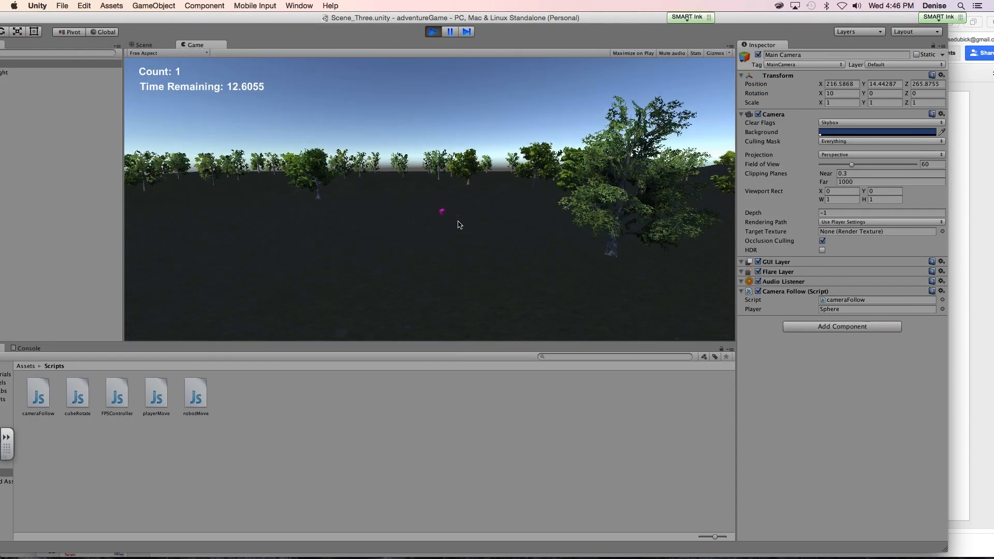
pyautogui.press('Up')
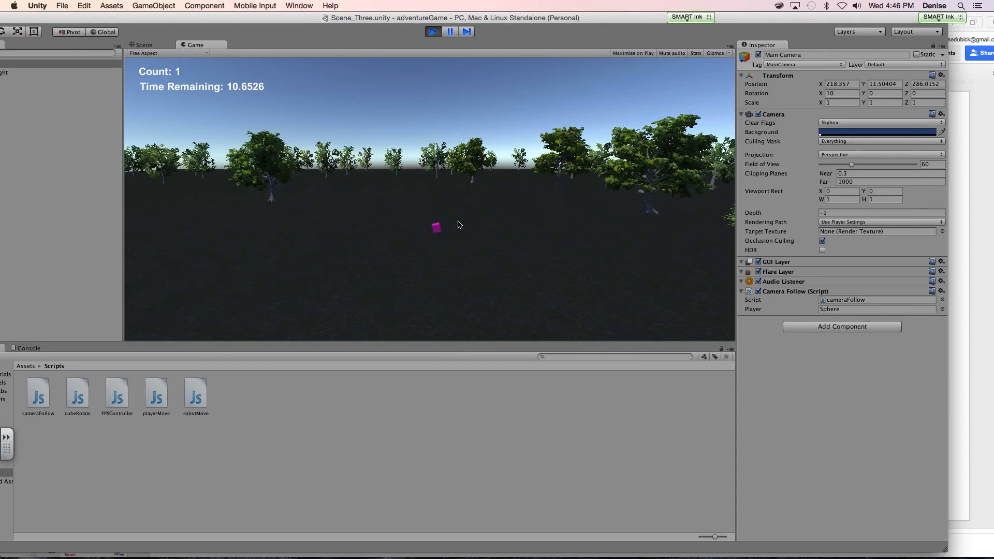
pyautogui.press('Up')
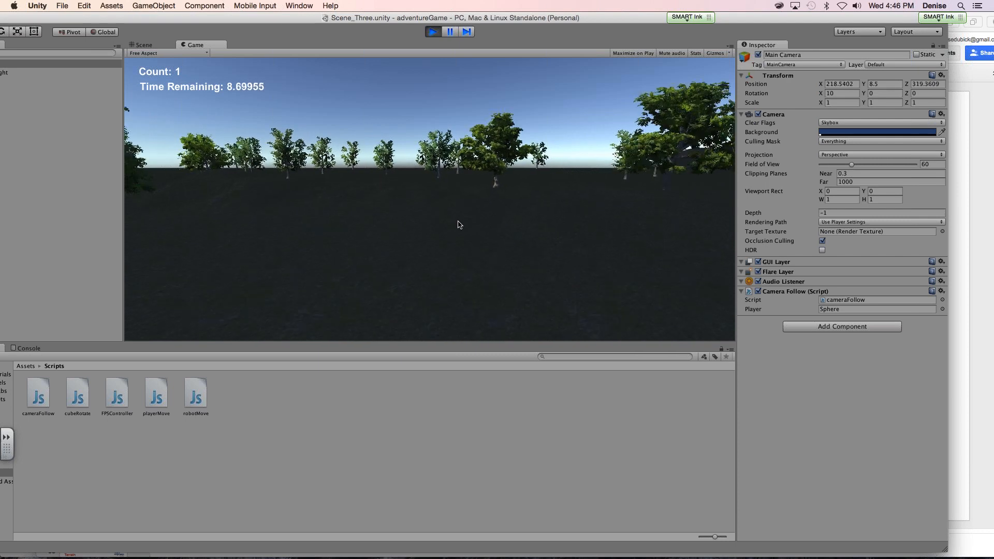
pyautogui.press('Right')
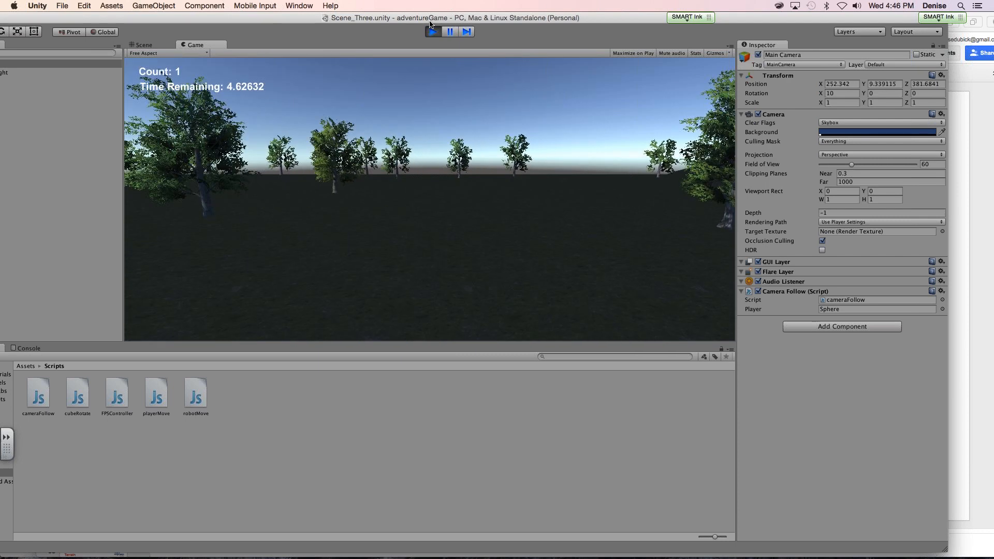
pyautogui.click(434, 32)
# - Set the Main Camera's Y position to 2
pyautogui.moveTo(505, 32); pyautogui.dragTo(360, 32)
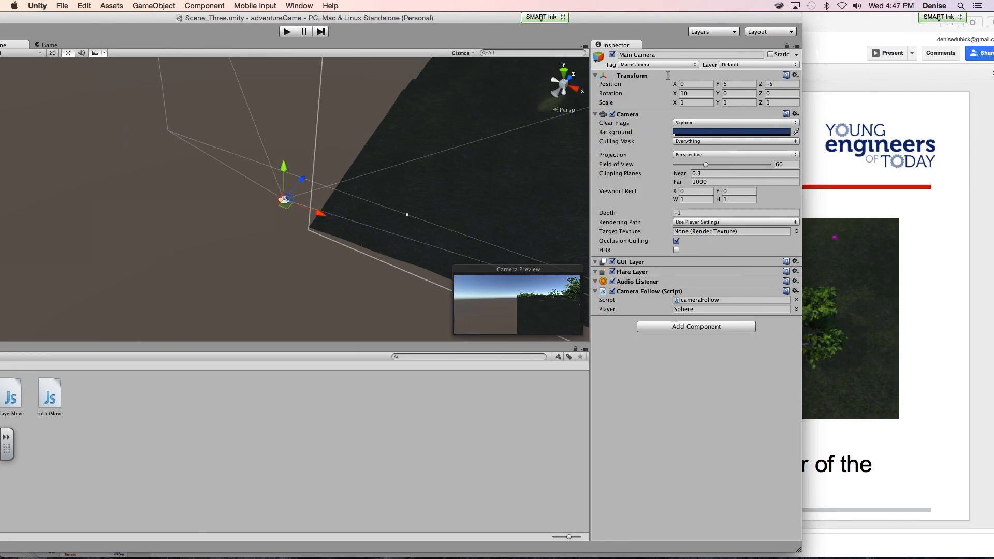
pyautogui.click(730, 83)
pyautogui.write('2')
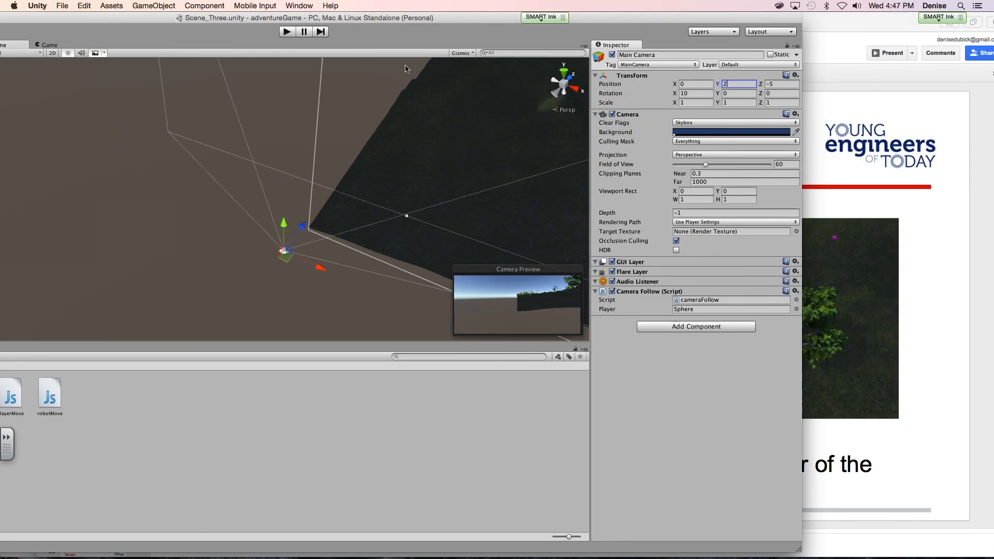
# - Play-test the scene with the lowered camera, steering the sphere across the terrain, and stop the game
pyautogui.click(287, 31)
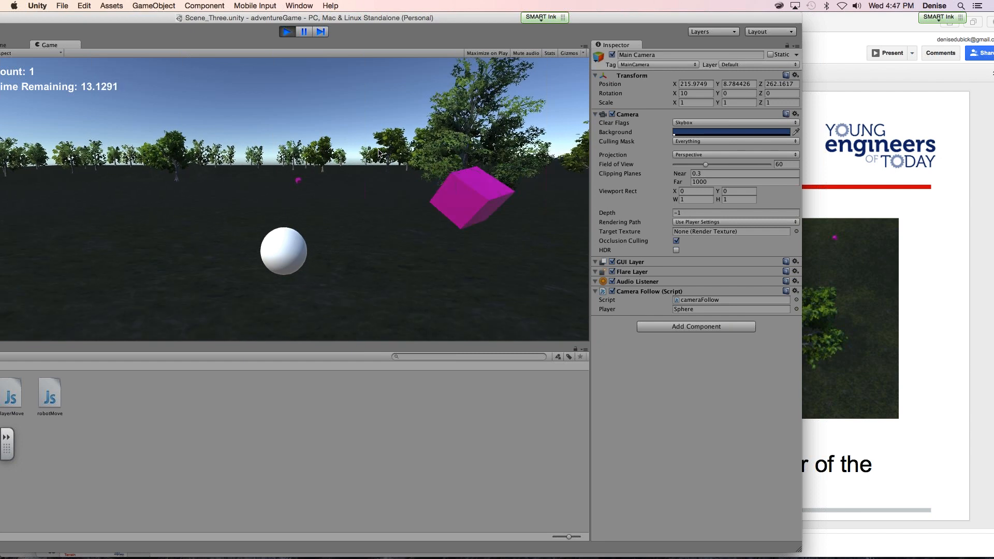
pyautogui.press('Up')
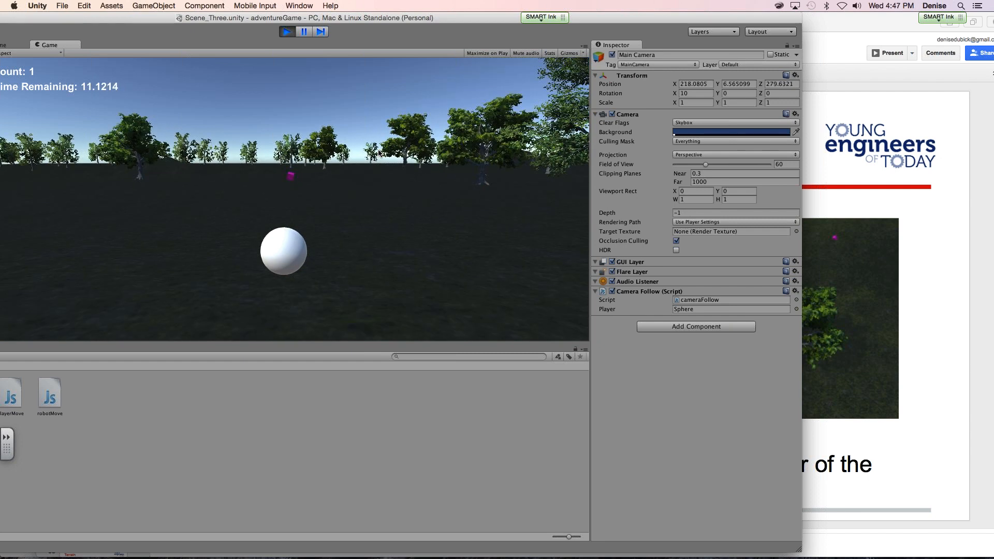
pyautogui.press('Up')
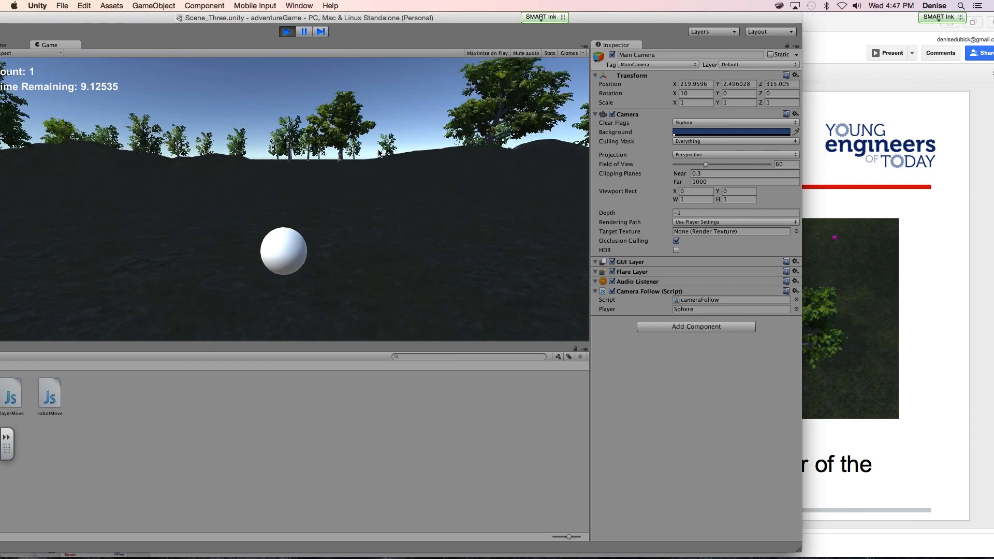
pyautogui.press('Up')
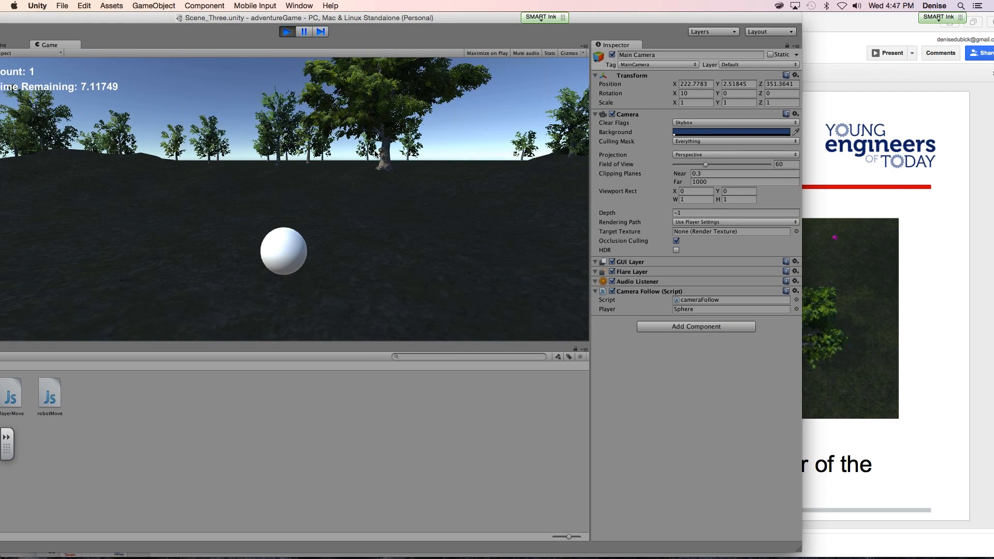
pyautogui.press('Right')
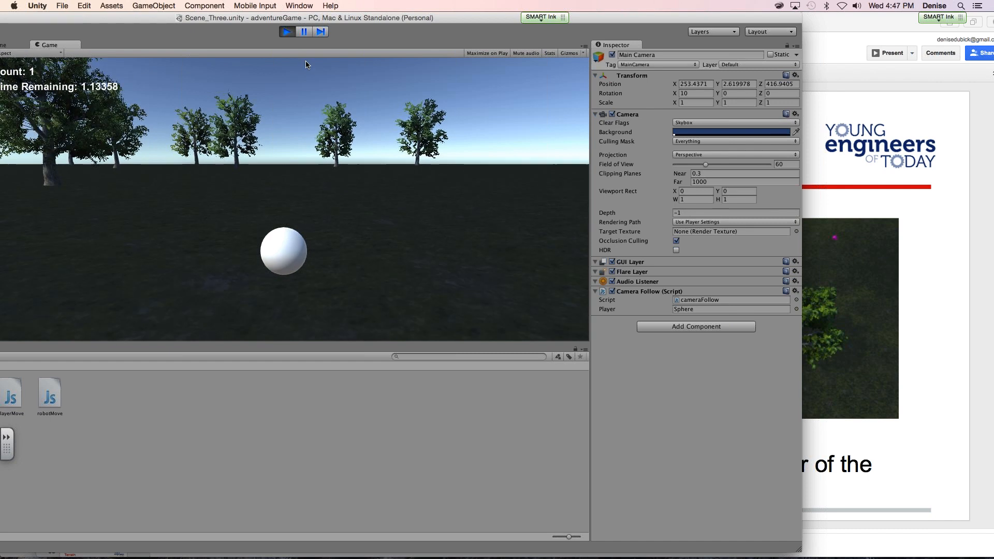
pyautogui.click(286, 32)
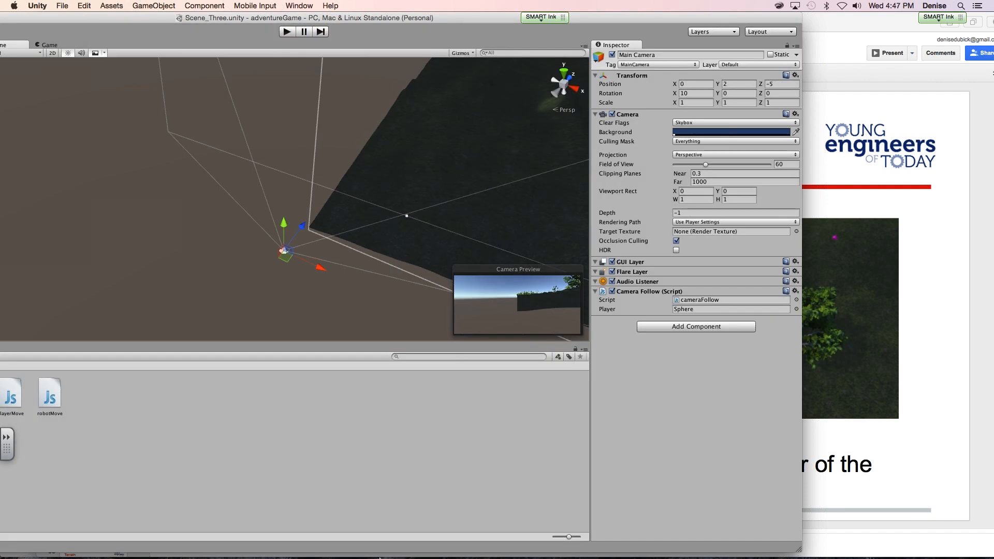
# - Switch to Safari and open the Unity Asset Store site in a new tab
pyautogui.click(366, 537)
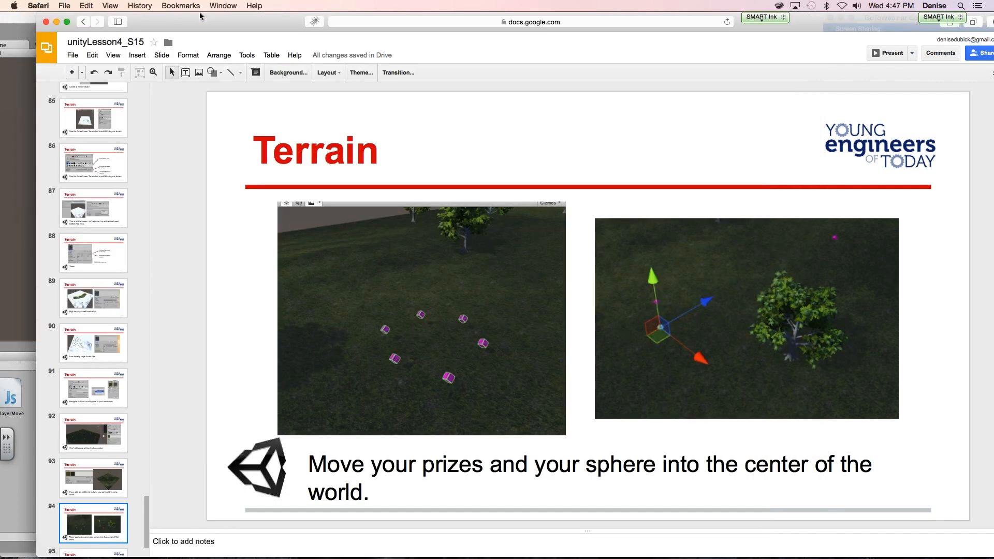
pyautogui.click(181, 5)
pyautogui.click(181, 5)
pyautogui.moveTo(184, 25); pyautogui.dragTo(98, 25)
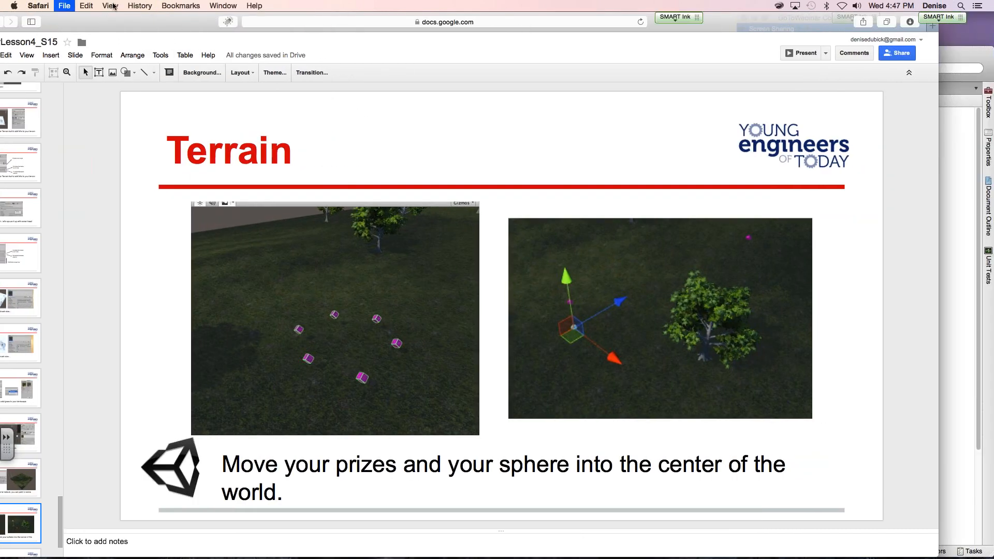
pyautogui.press('super+t')
pyautogui.write('as')
pyautogui.press('Return')
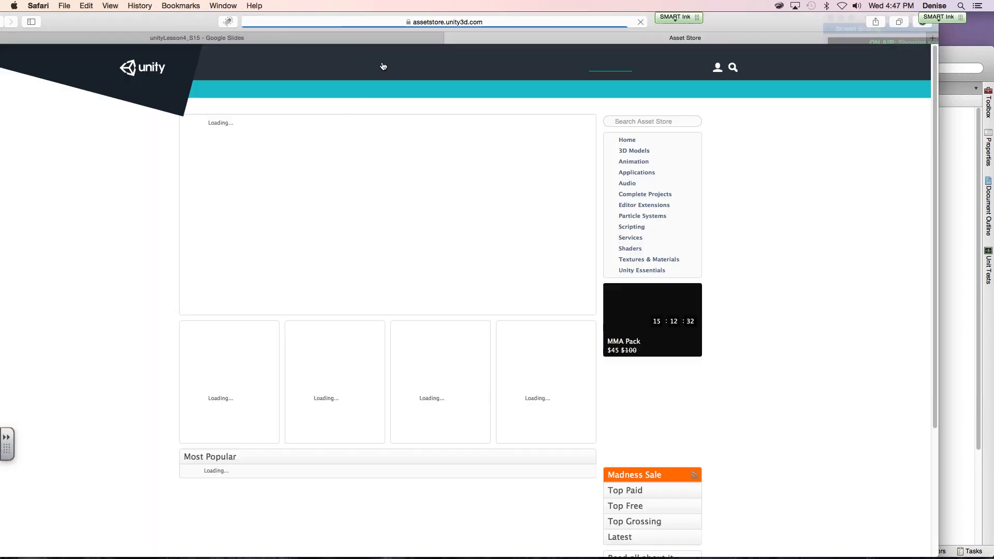
pyautogui.click(387, 22)
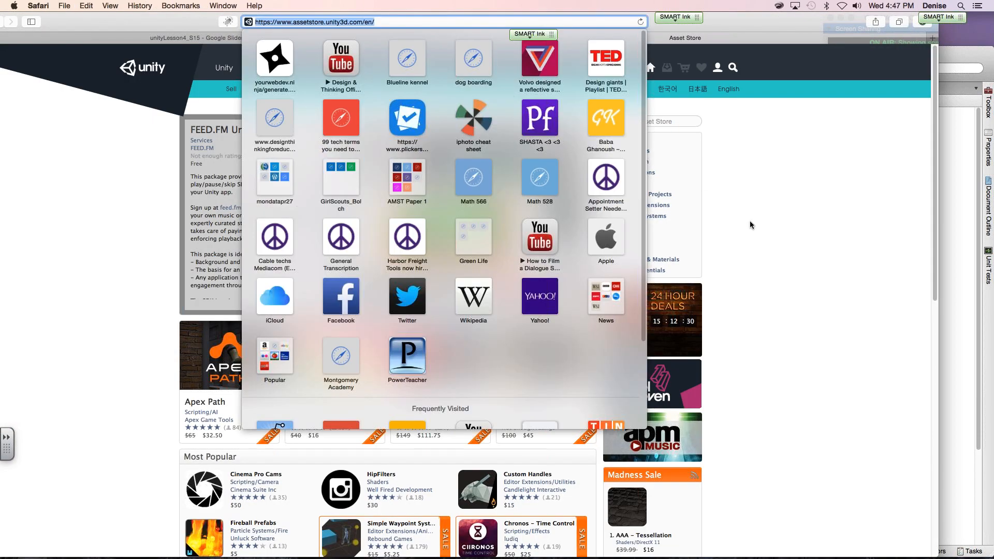
pyautogui.click(858, 243)
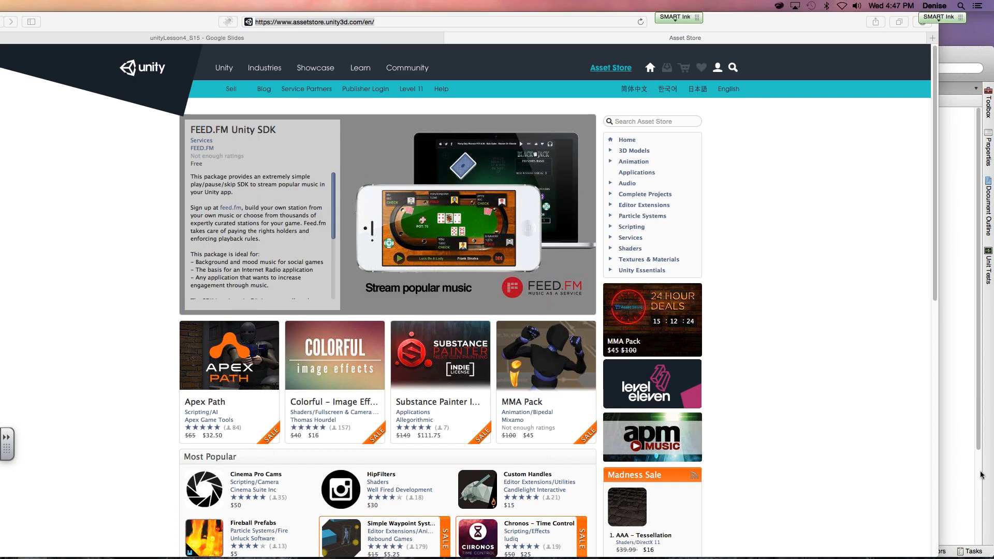
pyautogui.click(802, 413)
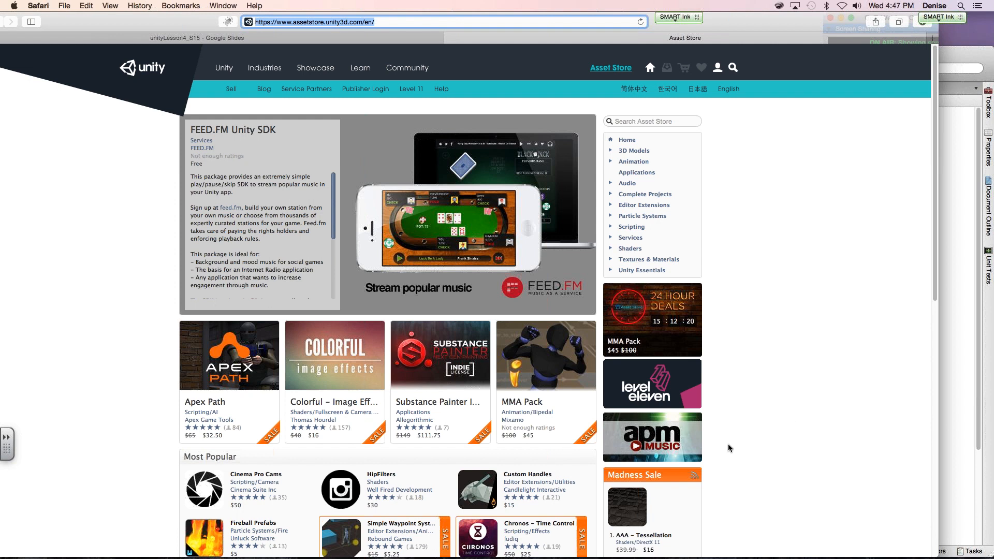
pyautogui.click(741, 409)
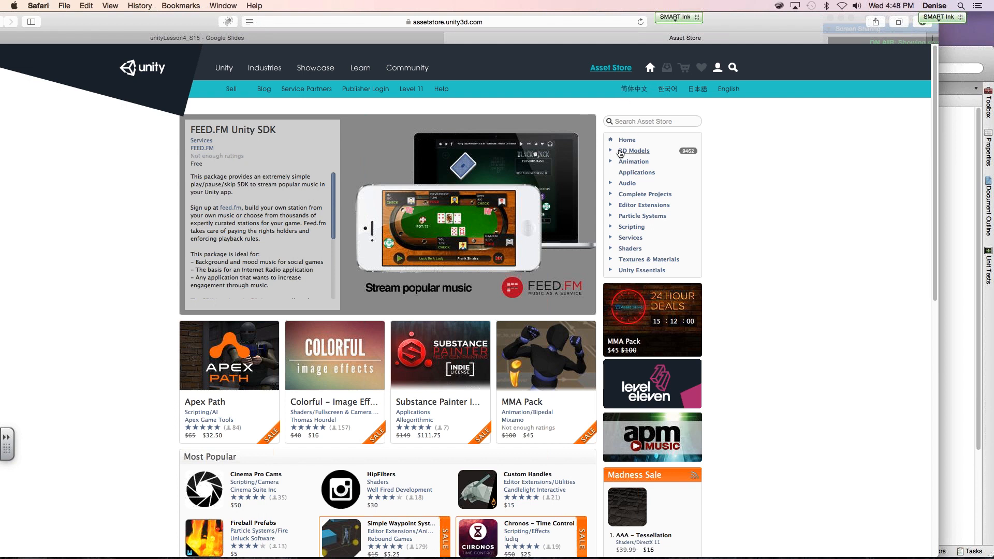
# - Browse the store's 3D Models category, viewing the Terrain Assets package and the Exterior props listing
pyautogui.click(624, 151)
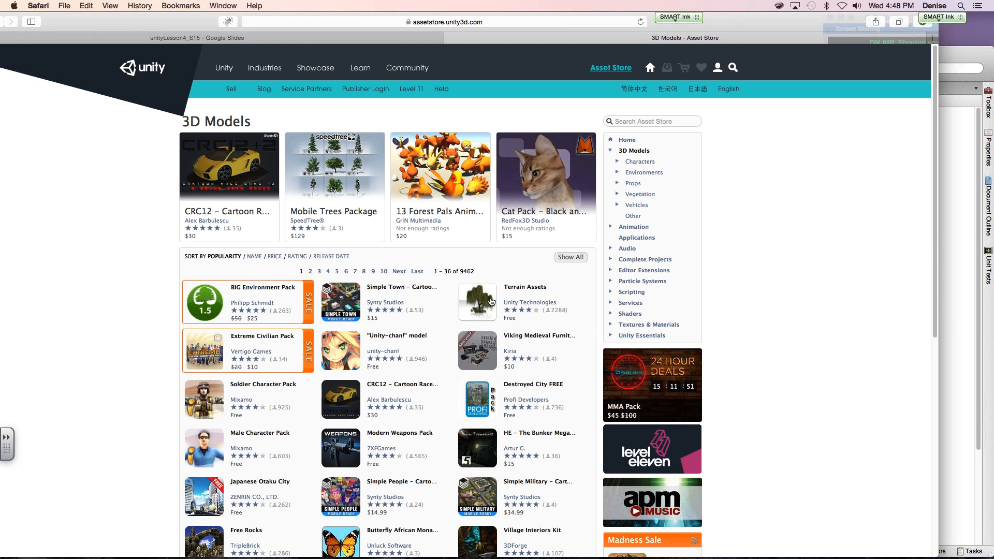
pyautogui.click(488, 302)
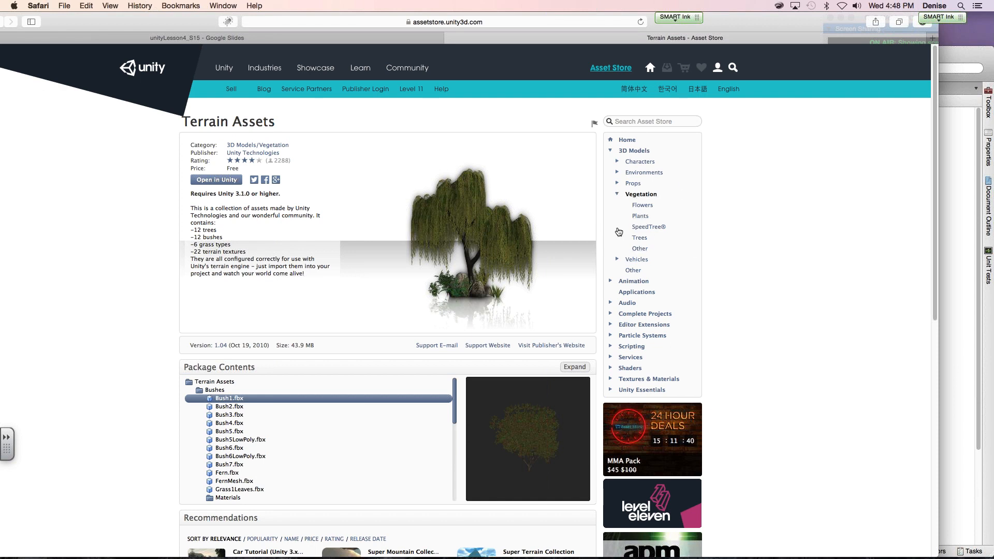
pyautogui.click(617, 193)
pyautogui.click(617, 183)
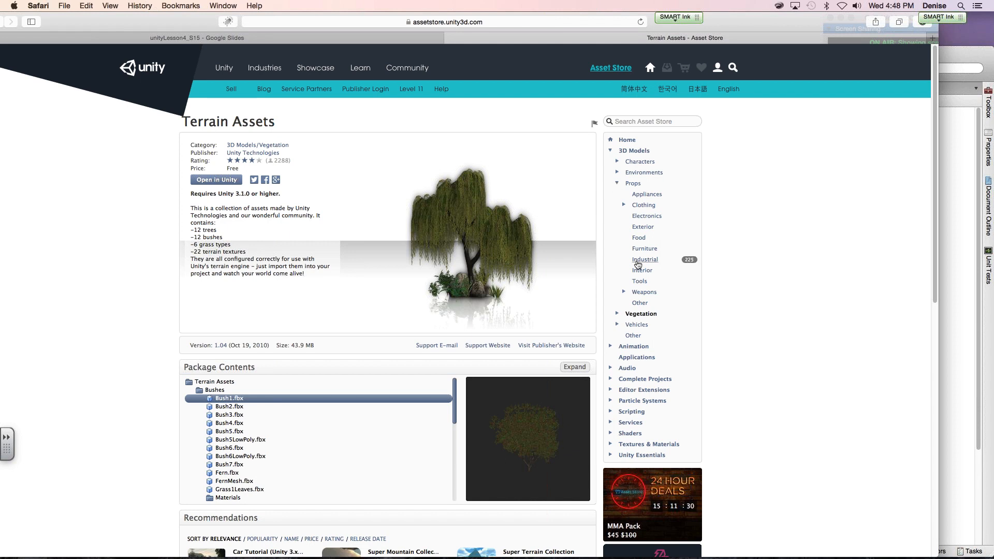
pyautogui.click(639, 228)
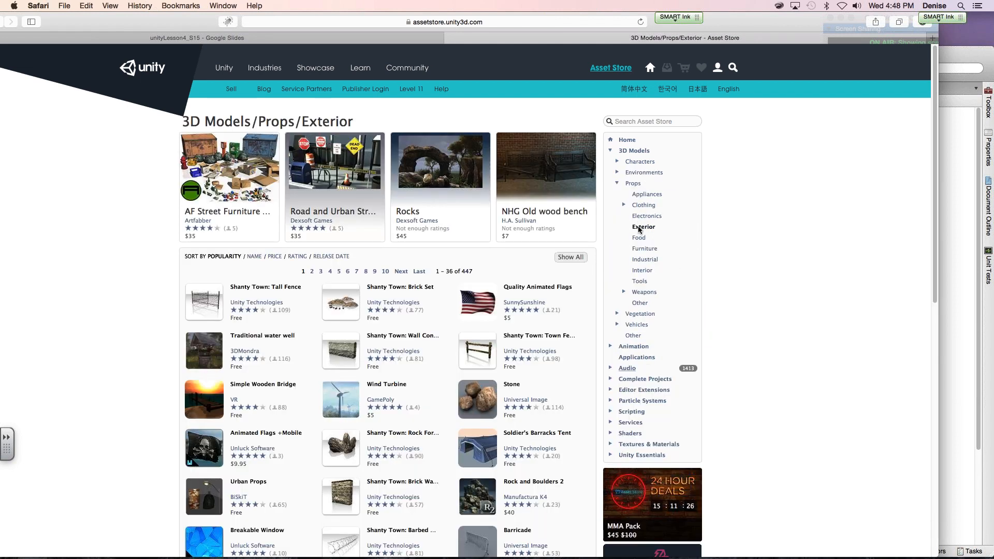
# - Browse the Historic environments under 3D Models and view the free Medieval Barrows and Wagons package
pyautogui.click(622, 184)
pyautogui.click(617, 184)
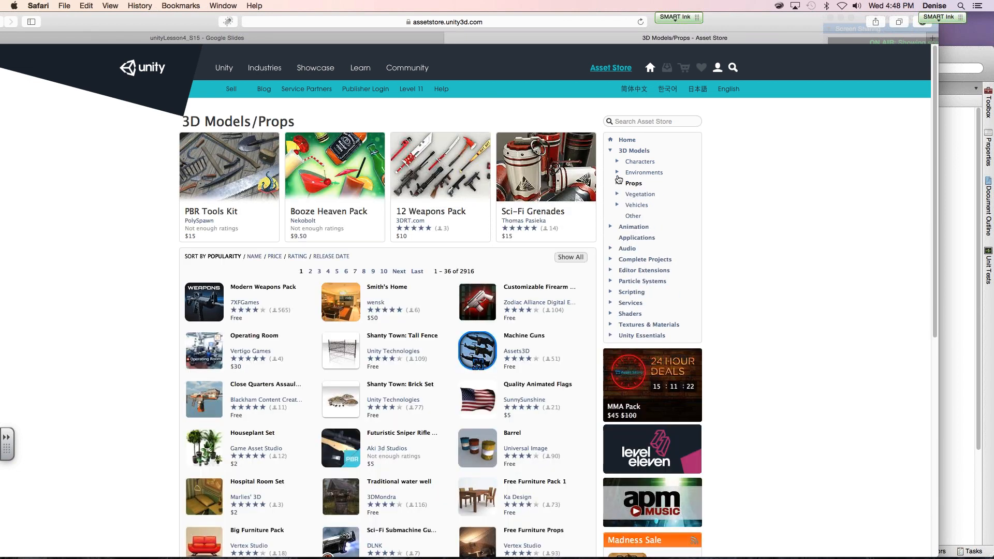
pyautogui.click(617, 174)
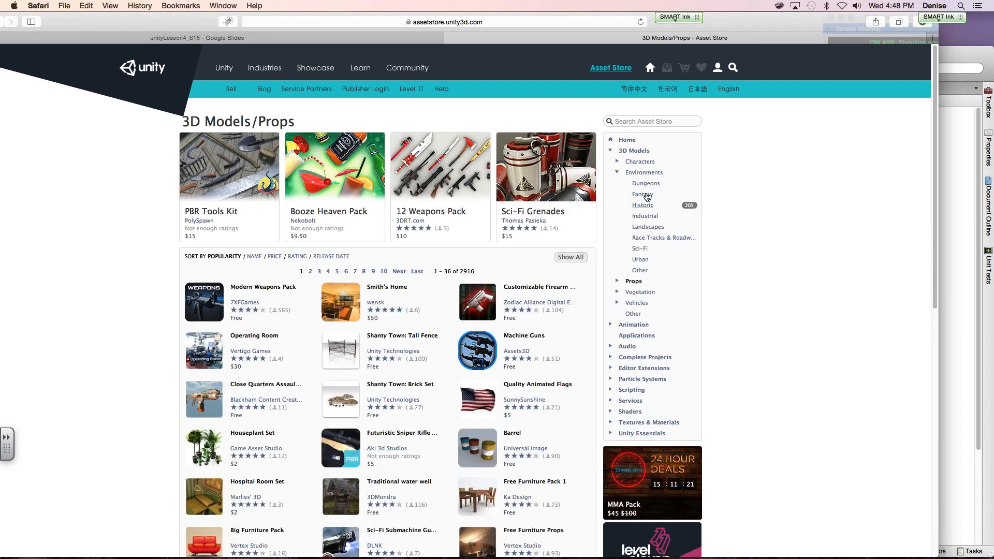
pyautogui.click(645, 205)
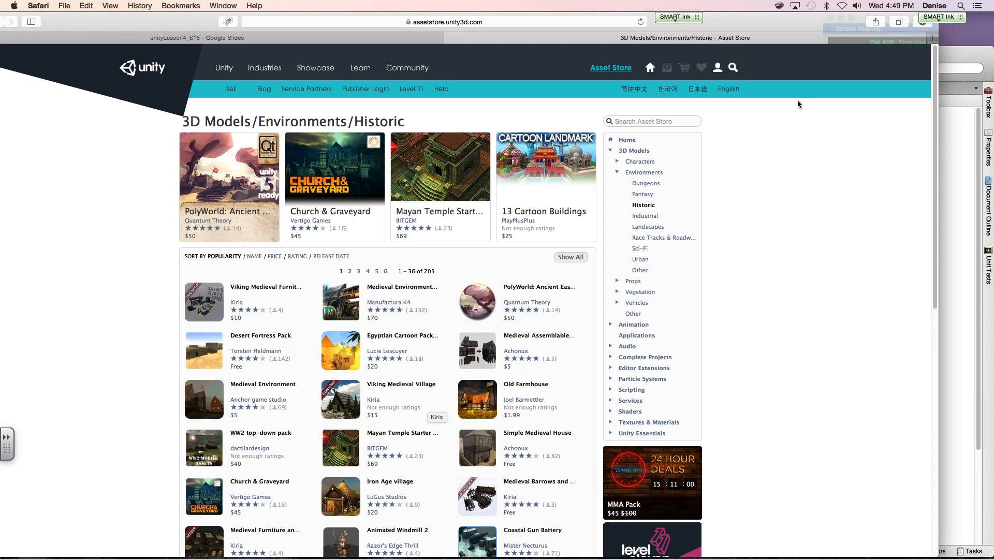
pyautogui.moveTo(558, 17); pyautogui.dragTo(521, 20)
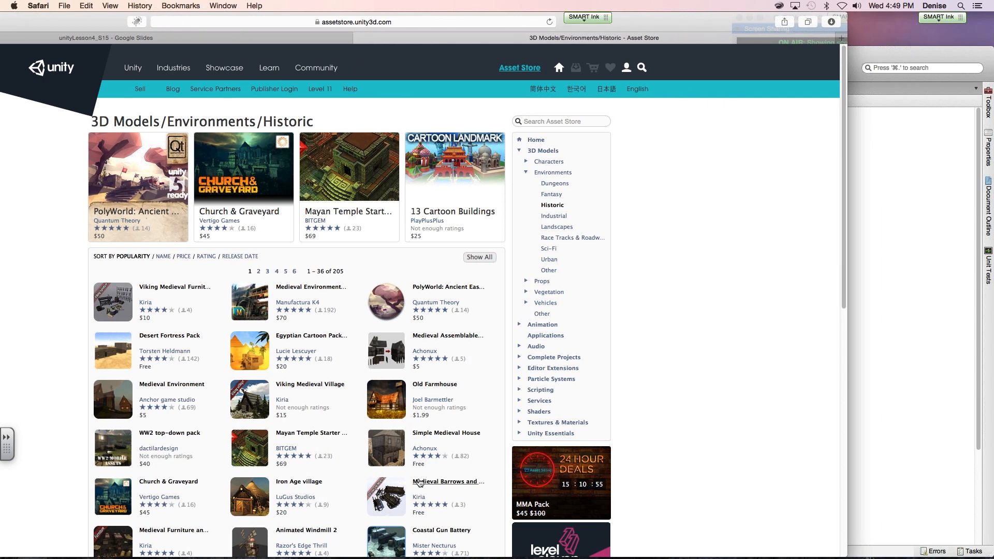
pyautogui.click(420, 483)
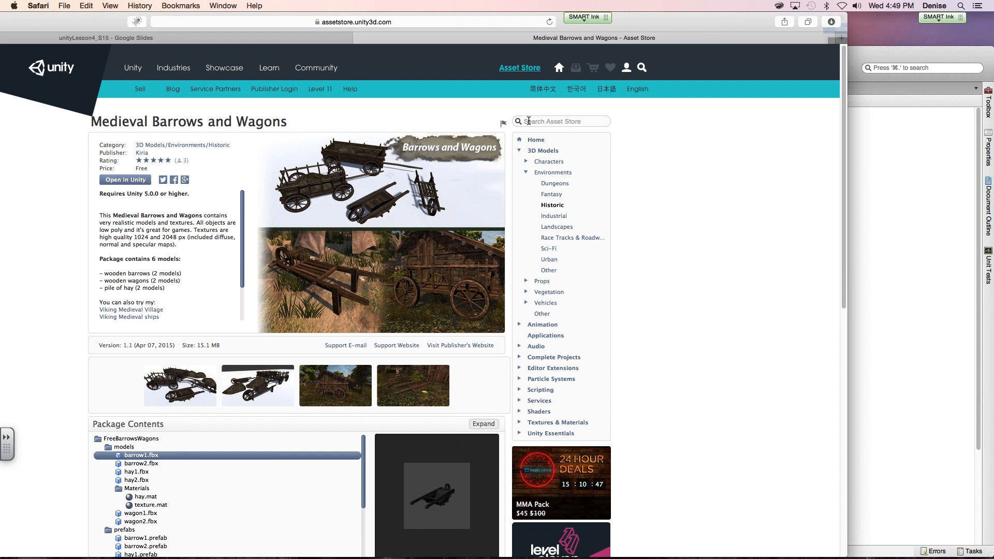
# - Search the Asset Store for "medieval barrows" and open the Medieval Barrows and Wagons package page
pyautogui.click(528, 120)
pyautogui.write('medieve')
pyautogui.press('BackSpace')
pyautogui.write('al barrows')
pyautogui.press('Return')
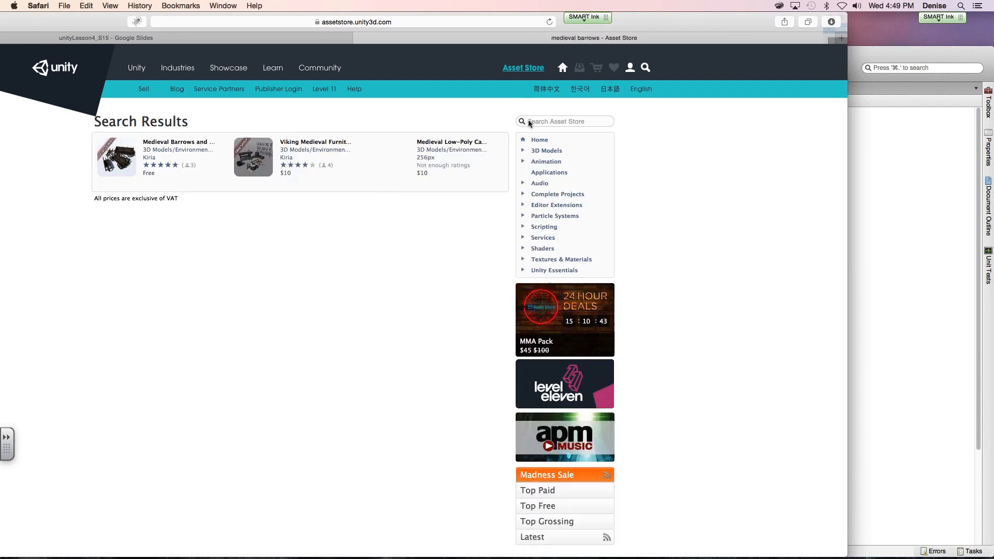
pyautogui.click(176, 144)
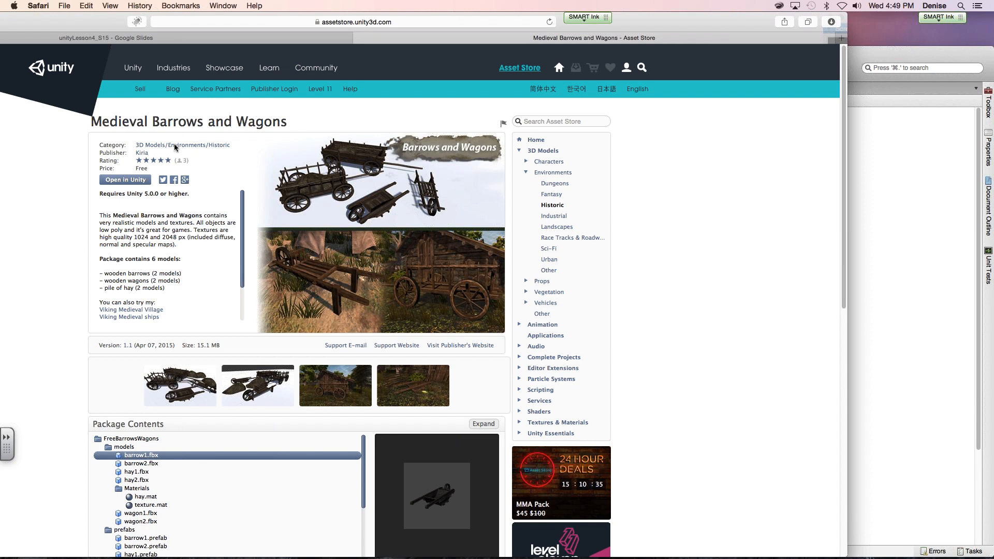
# - Request to open the package in Unity and log in to the Asset Store with the account e-mail and password
pyautogui.click(132, 181)
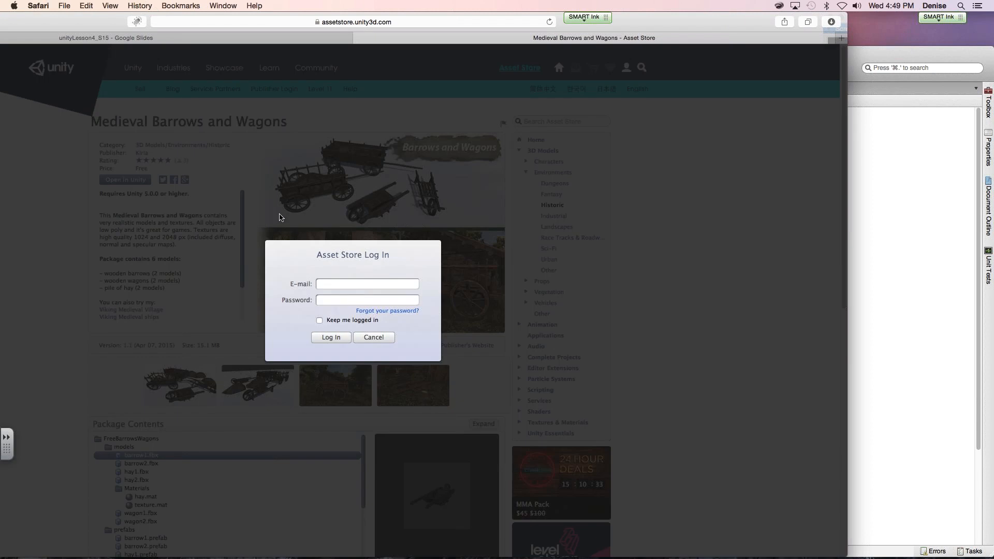
pyautogui.press('Tab')
pyautogui.write('********')
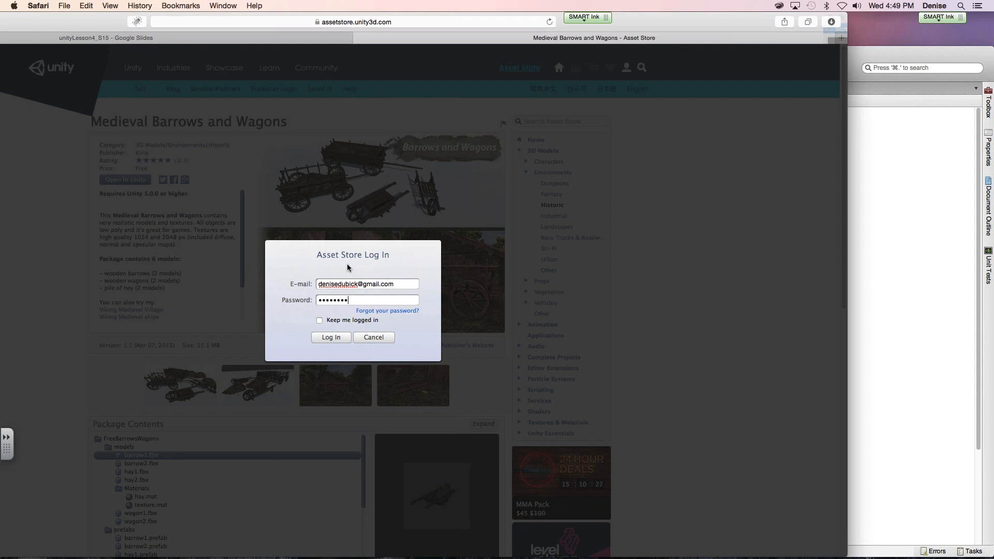
pyautogui.press('Return')
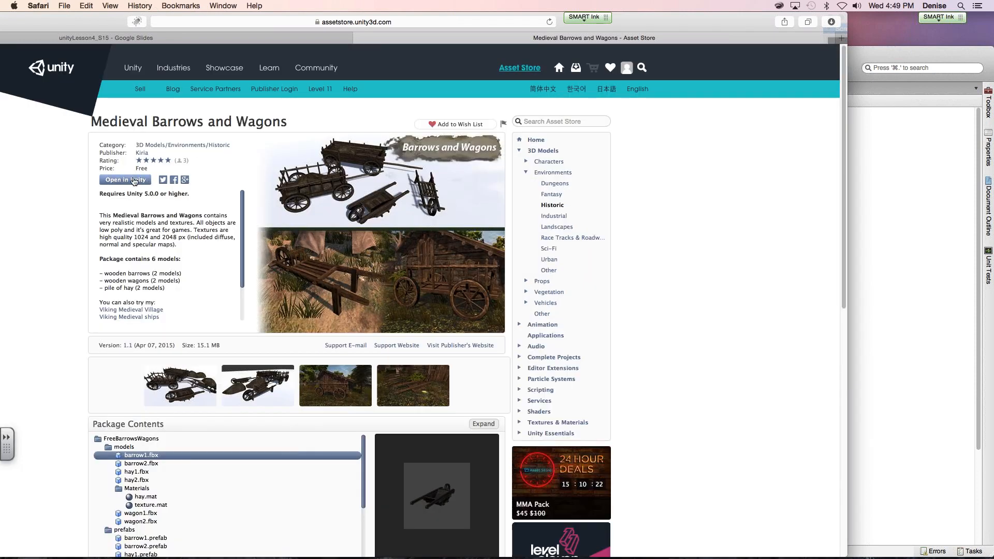
# - Open the Medieval Barrows and Wagons package in Unity, request its download and log in with the account e-mail and password
pyautogui.click(134, 180)
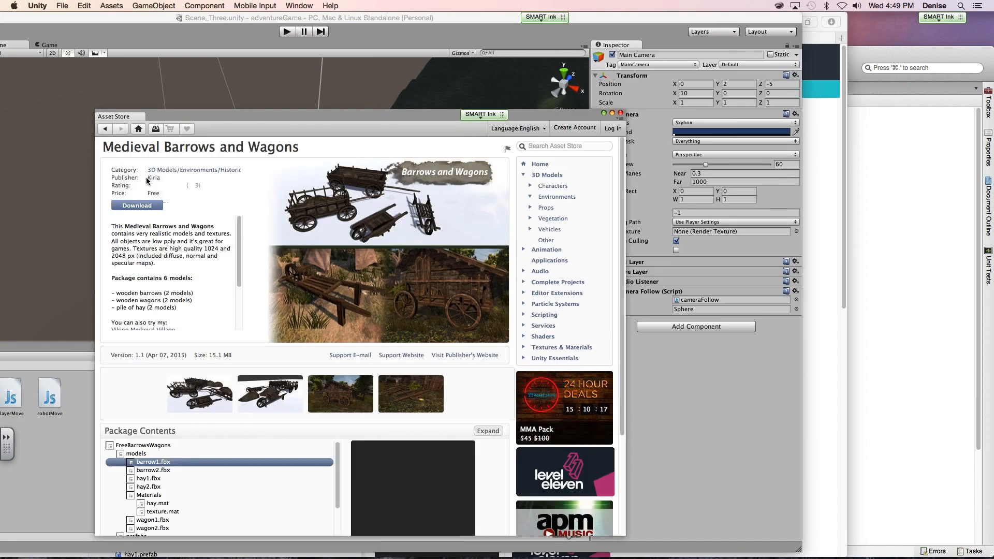
pyautogui.click(142, 206)
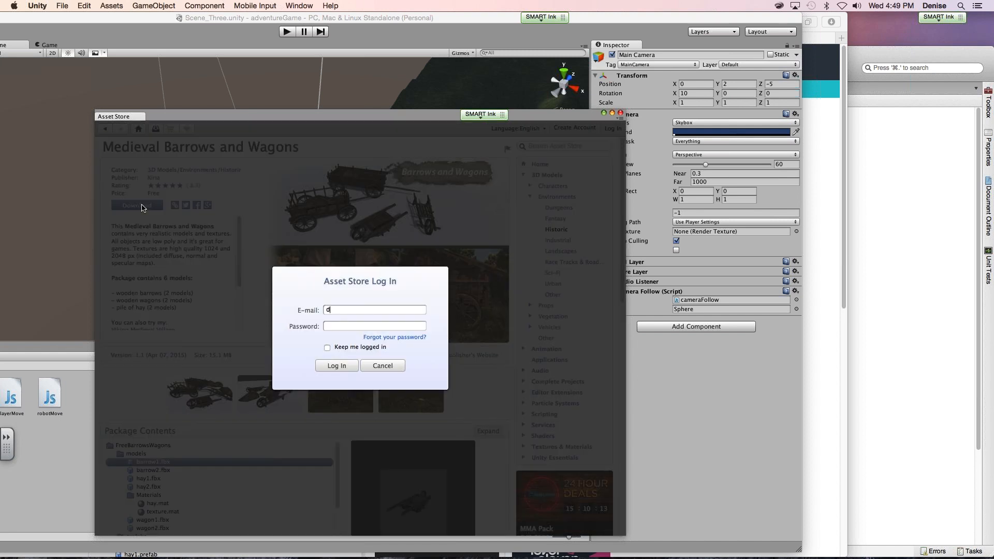
pyautogui.press('Tab')
pyautogui.write('•••••')
pyautogui.press('Return')
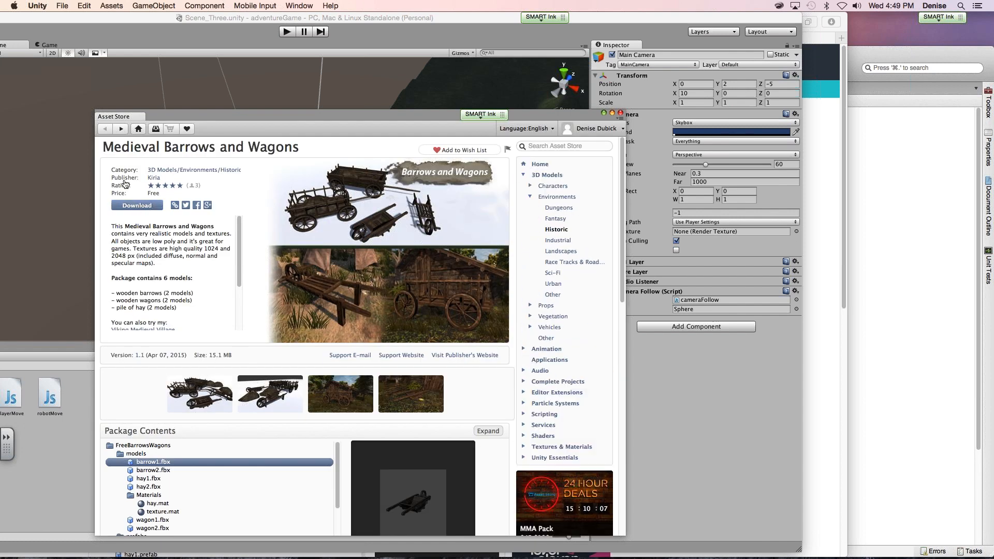
# - Download the Medieval Barrows and Wagons package, import all its assets into the project and close the Asset Store window
pyautogui.click(134, 207)
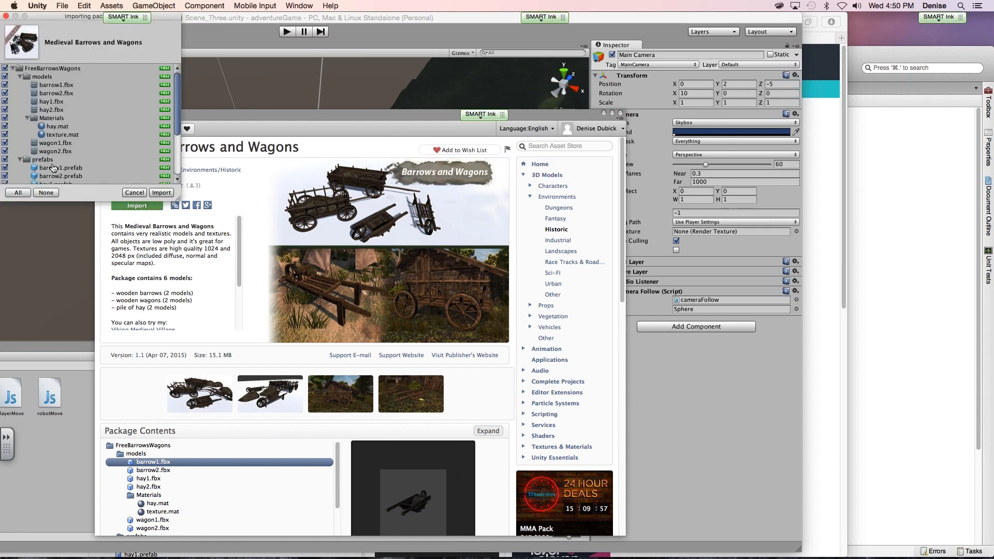
pyautogui.click(160, 192)
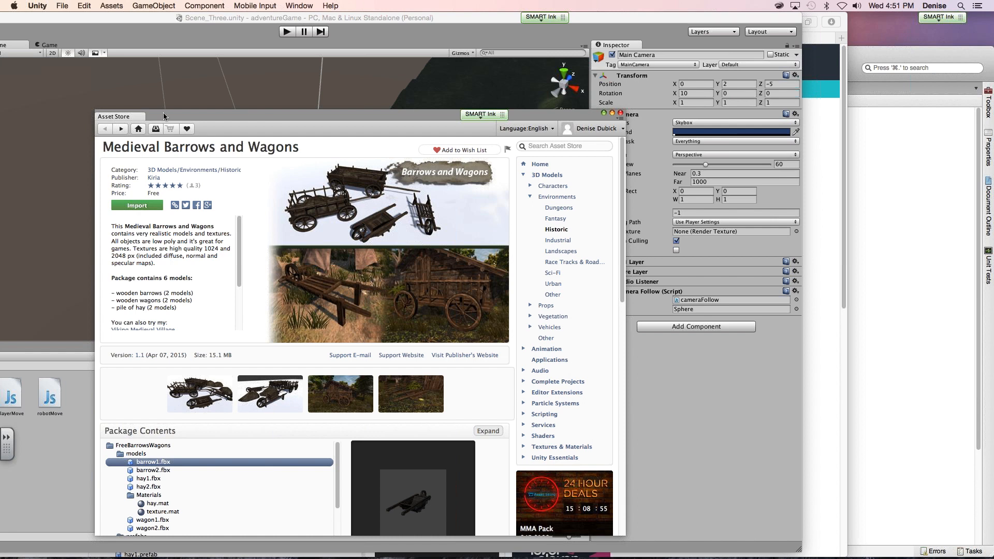
pyautogui.click(139, 206)
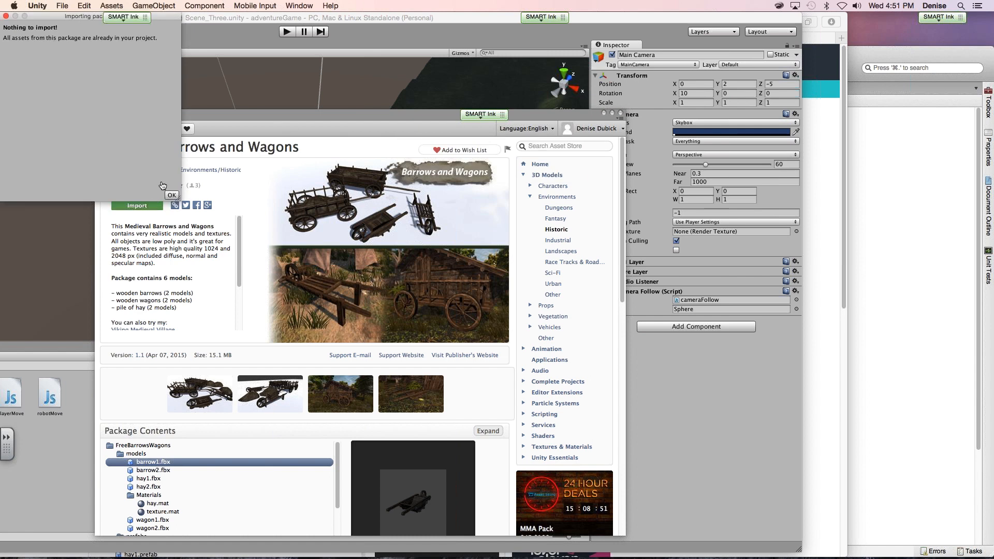
pyautogui.click(621, 113)
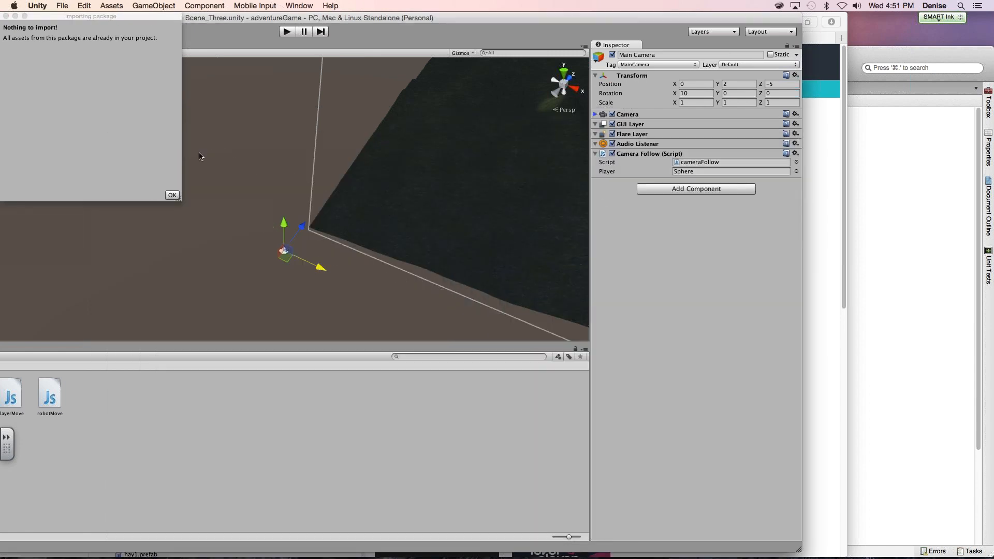
pyautogui.click(172, 195)
pyautogui.doubleClick(186, 20)
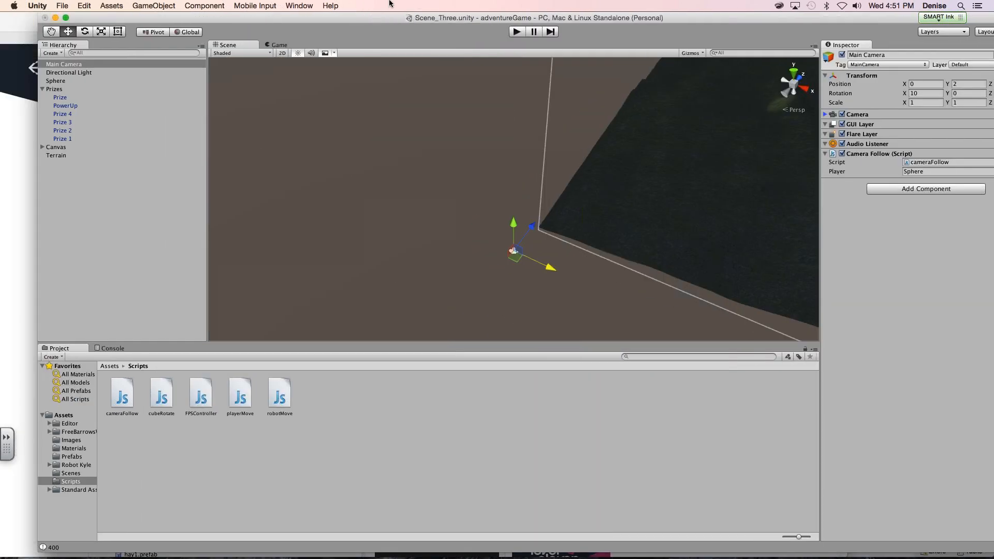
# - Open the imported FreeBarrowsWagons folder in the project assets
pyautogui.click(42, 430)
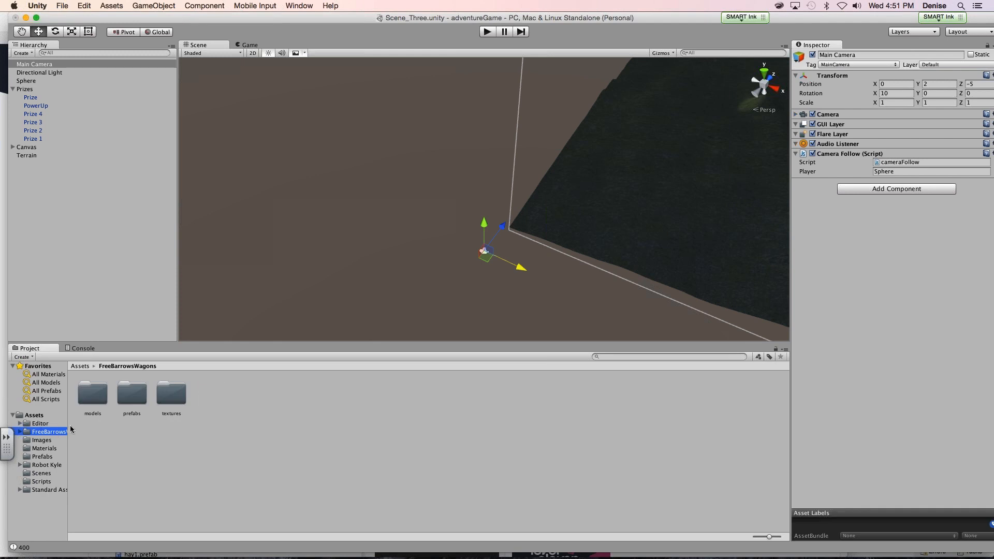
pyautogui.click(81, 400)
pyautogui.click(33, 416)
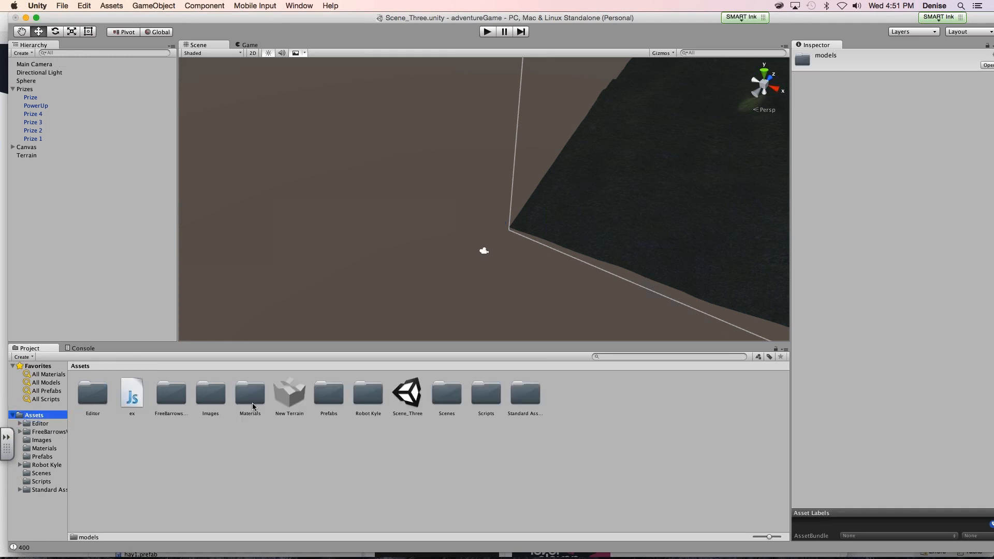
pyautogui.doubleClick(170, 391)
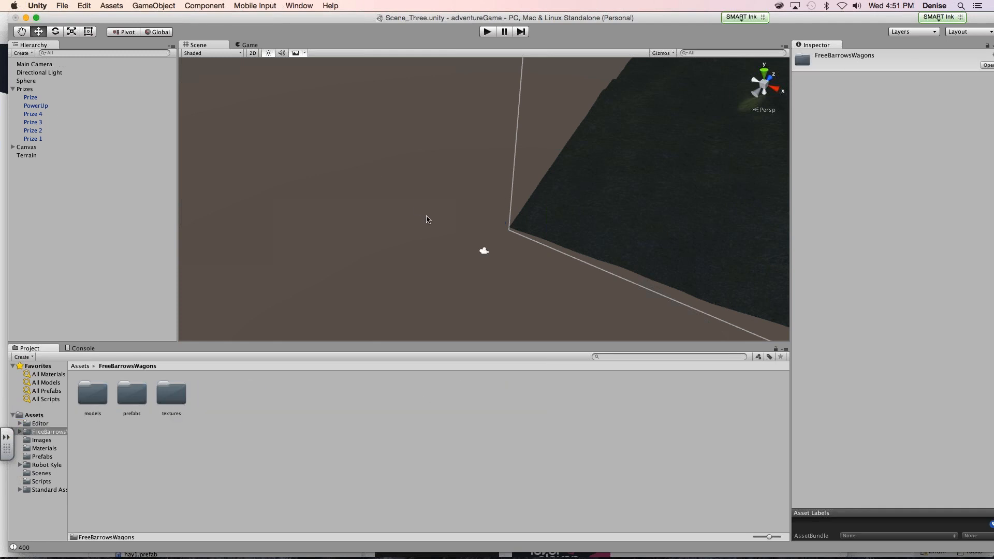
# - Place the hay1 model from the FreeBarrowsWagons models folder on the terrain among the trees
pyautogui.doubleClick(26, 156)
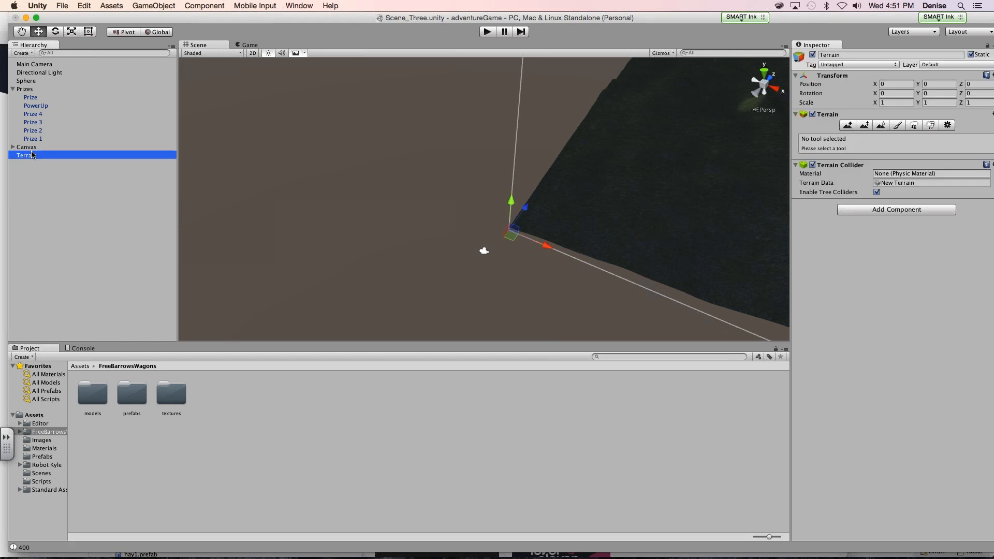
pyautogui.scroll(10, 470, 210)
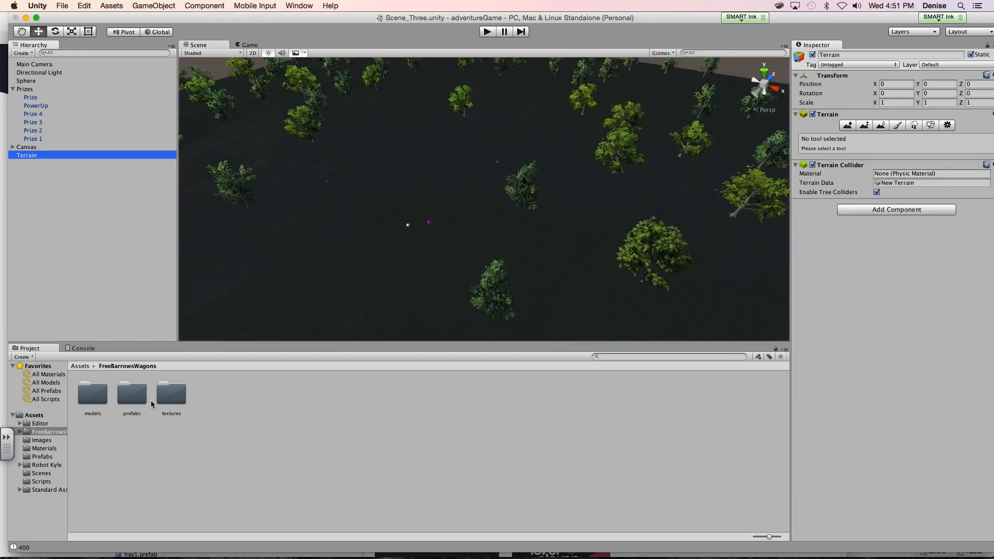
pyautogui.doubleClick(94, 398)
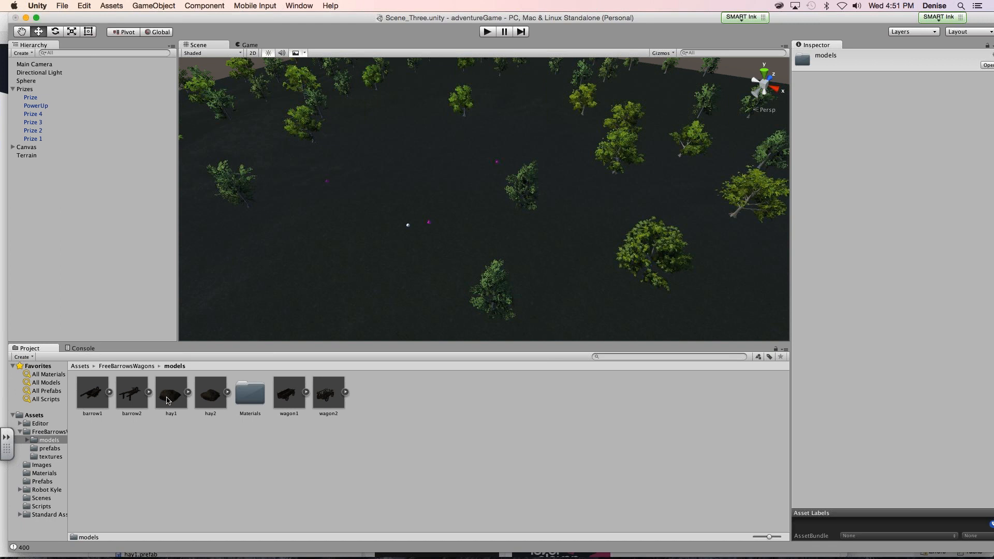
pyautogui.moveTo(225, 389); pyautogui.dragTo(548, 243)
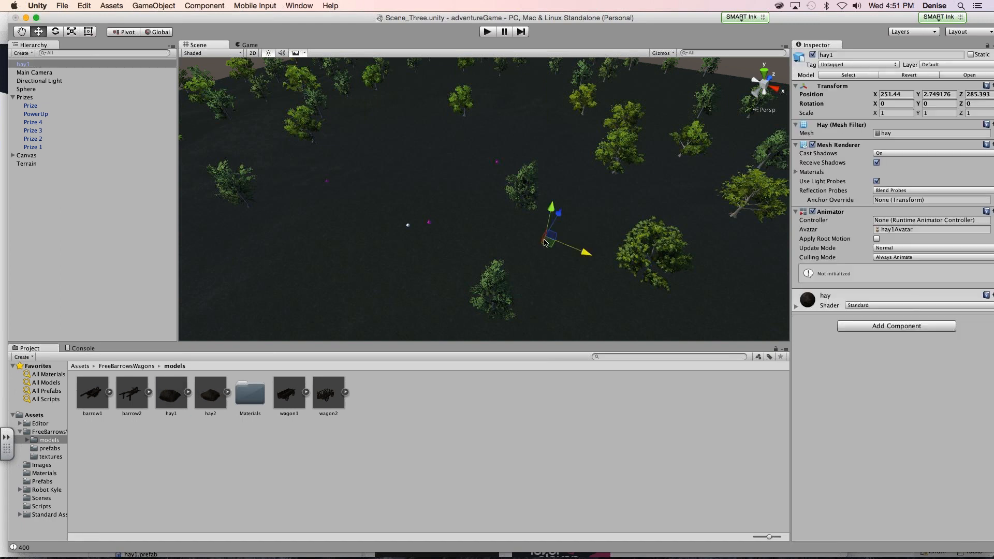
# - Place the barrow2 model near the sphere at about X 228.8, Y 14.8, Z 256.2 and focus on it
pyautogui.moveTo(143, 397); pyautogui.dragTo(420, 216)
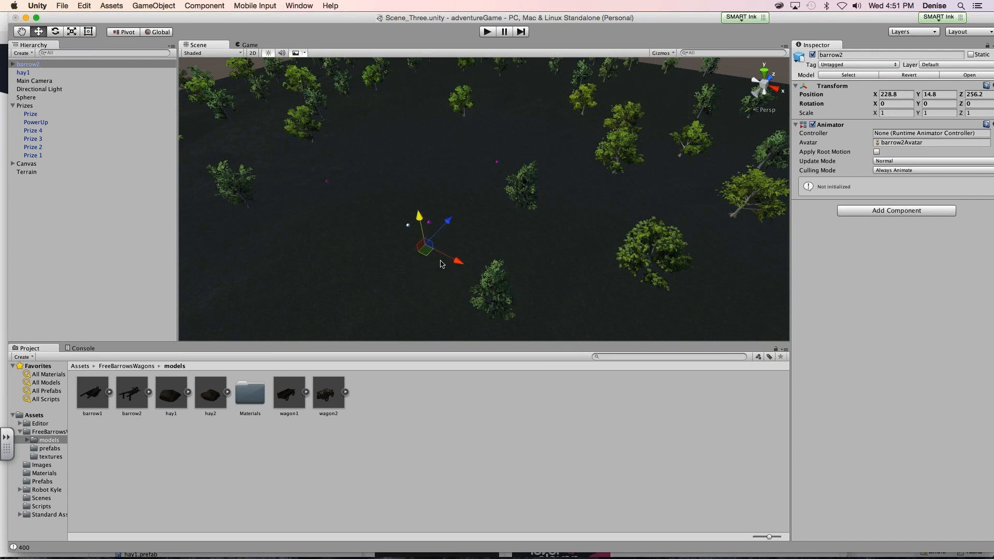
pyautogui.scroll(5, 441, 265)
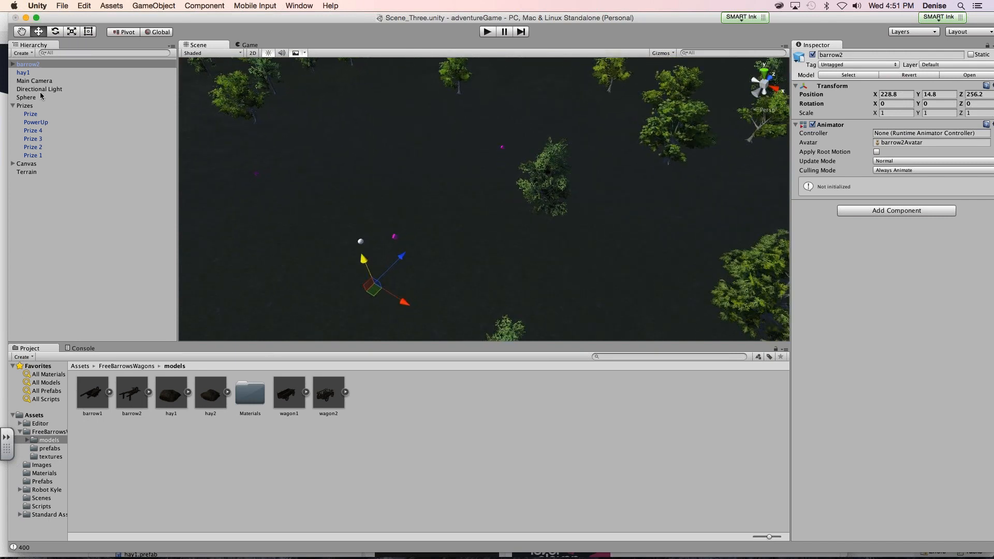
pyautogui.doubleClick(41, 63)
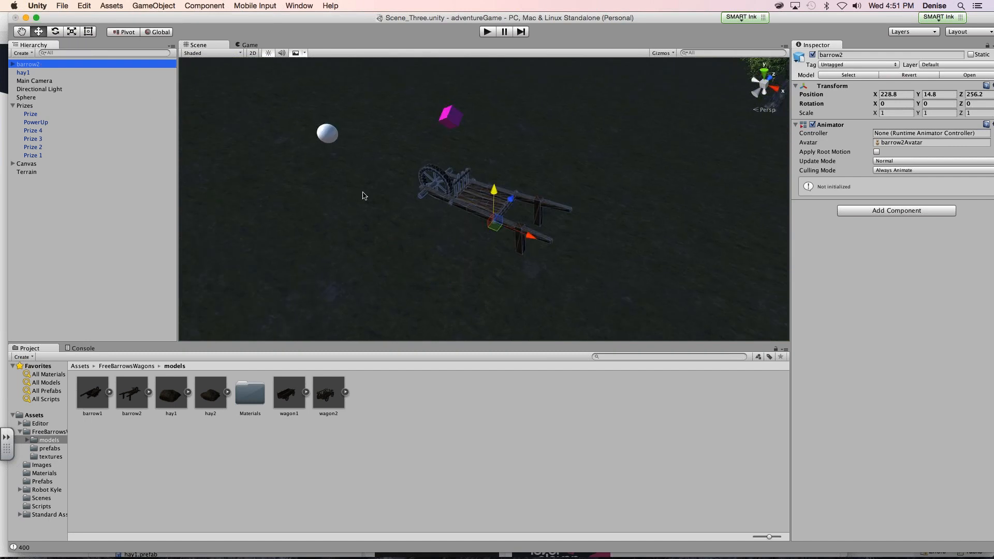
# - Move the barrow2 model down and back from the sphere to about X 228.8, Y 13.7, Z 257.0
pyautogui.moveTo(494, 191)
pyautogui.mouseDown()
pyautogui.moveTo(486, 278)
pyautogui.moveTo(487, 186)
pyautogui.mouseUp()
pyautogui.moveTo(515, 101); pyautogui.dragTo(471, 272)
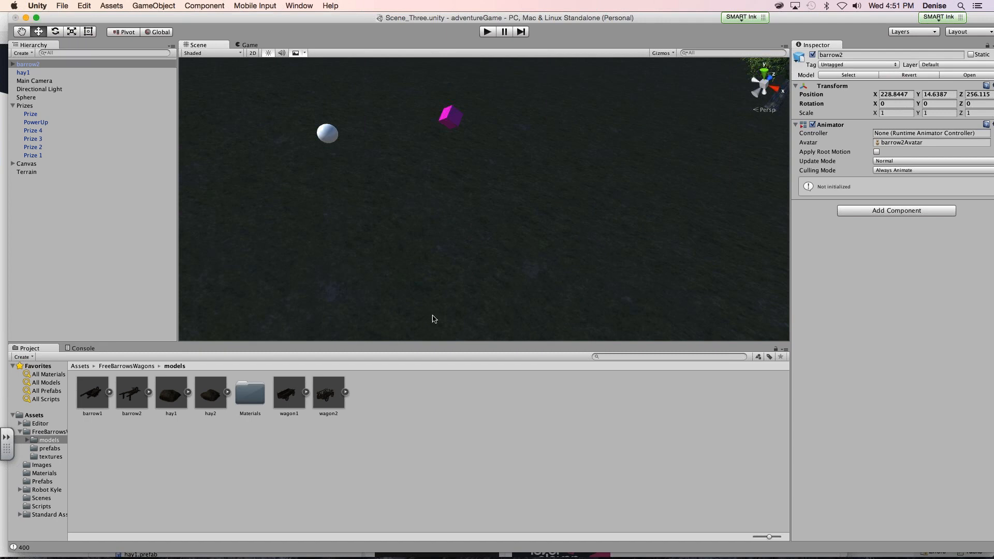
pyautogui.doubleClick(36, 64)
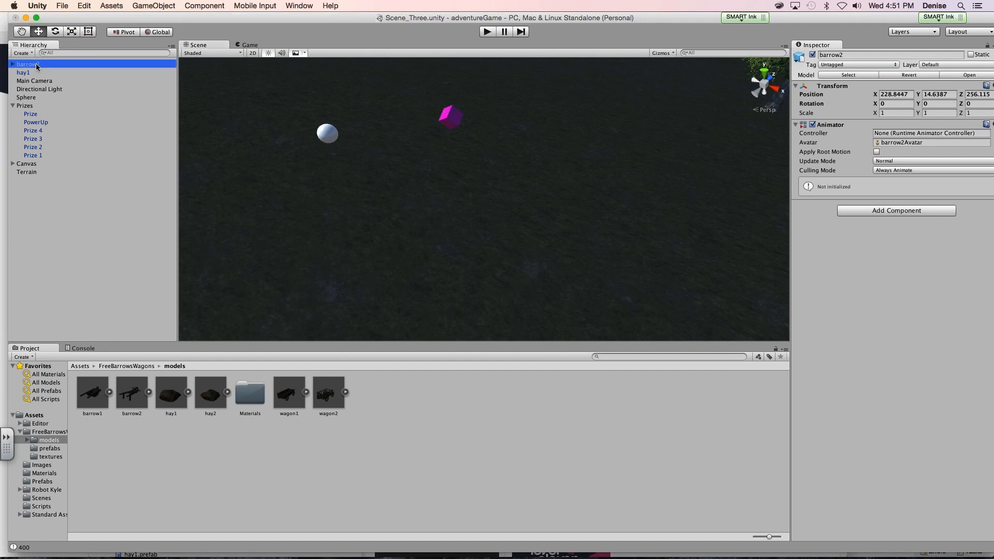
pyautogui.moveTo(493, 194); pyautogui.dragTo(450, 275)
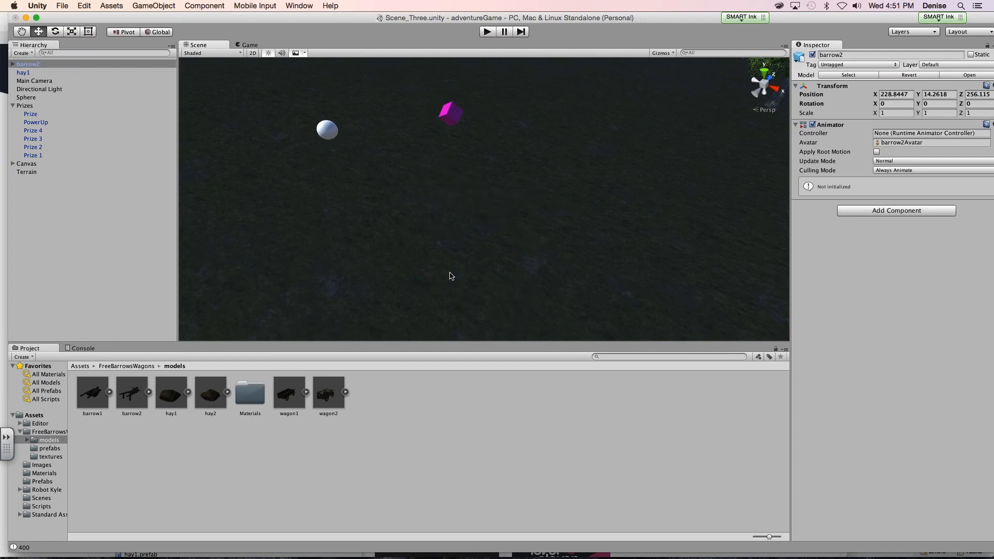
pyautogui.doubleClick(58, 64)
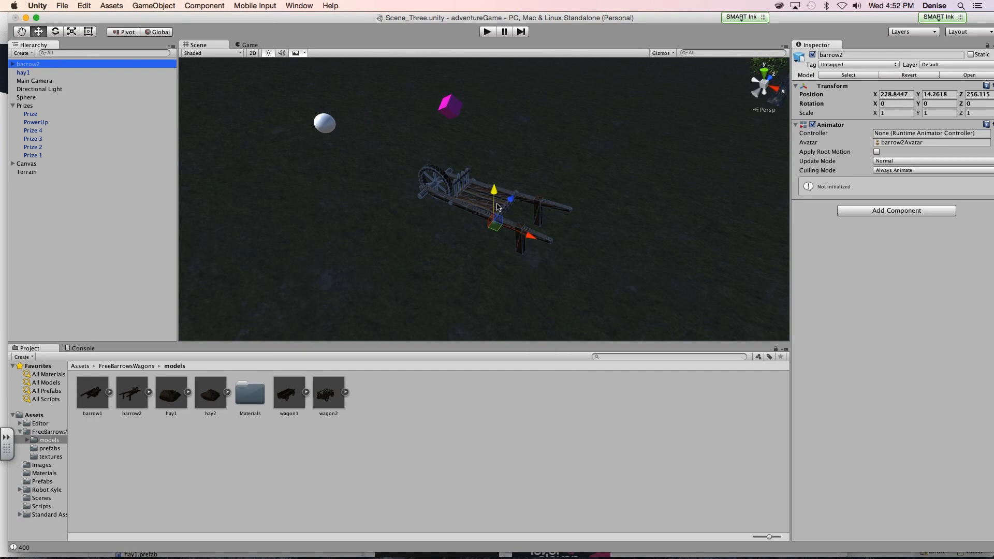
pyautogui.moveTo(507, 239); pyautogui.dragTo(540, 223)
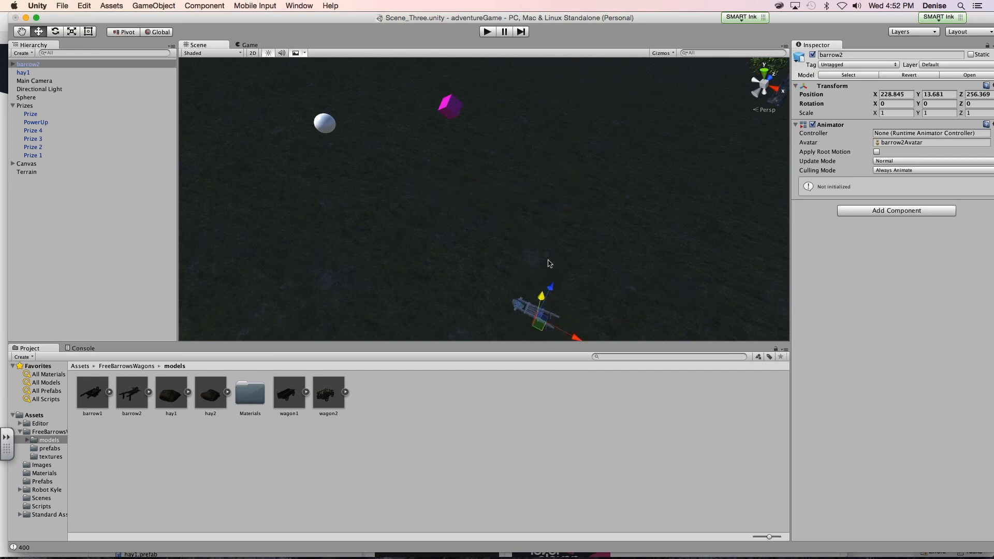
pyautogui.moveTo(559, 283); pyautogui.dragTo(599, 118)
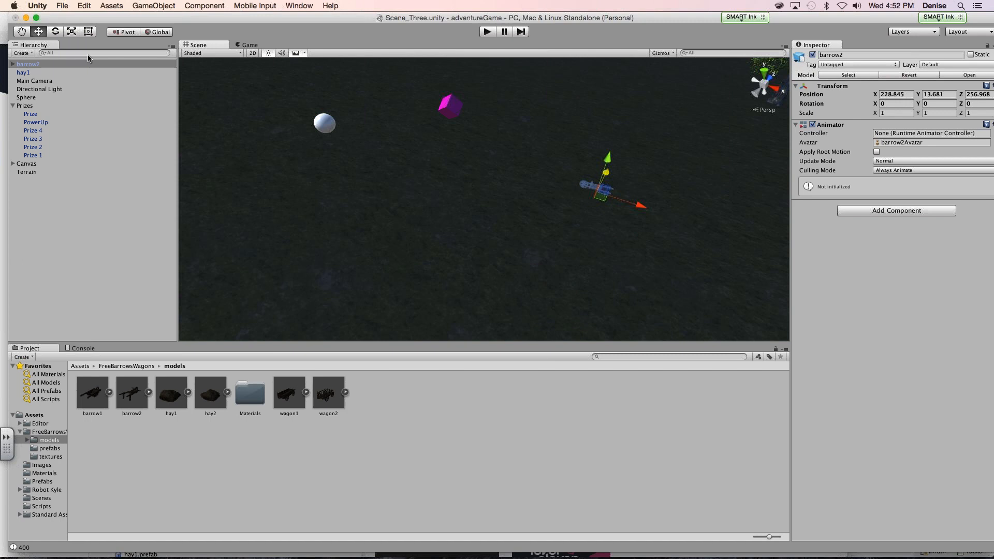
# - Scale the barrow2 model uniformly to about 4.82
pyautogui.click(73, 31)
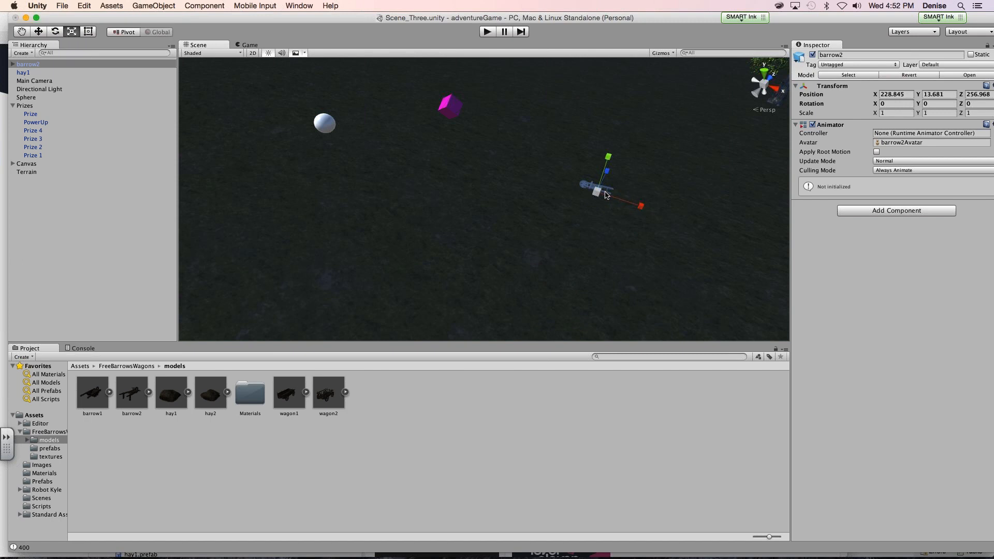
pyautogui.moveTo(596, 192); pyautogui.dragTo(839, 103)
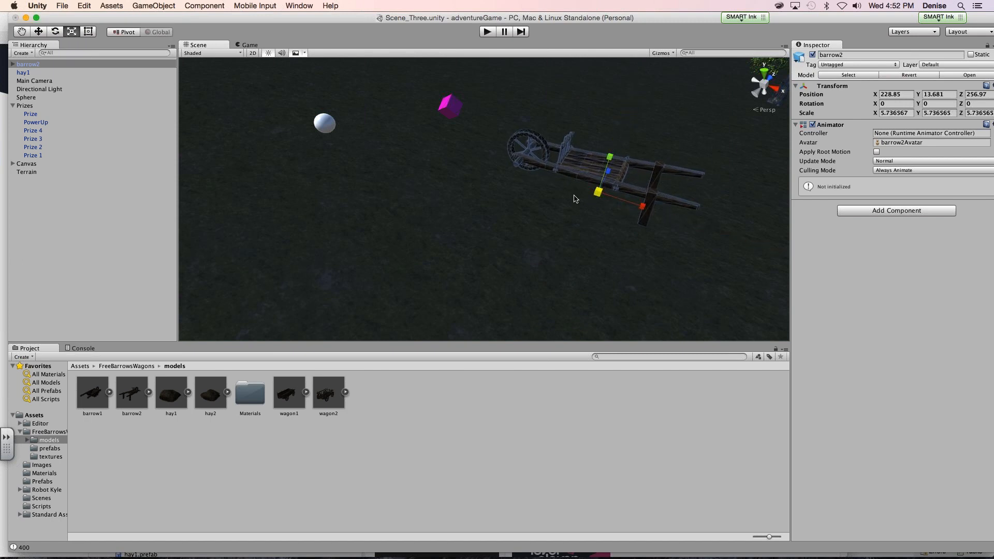
pyautogui.moveTo(598, 192); pyautogui.dragTo(563, 222)
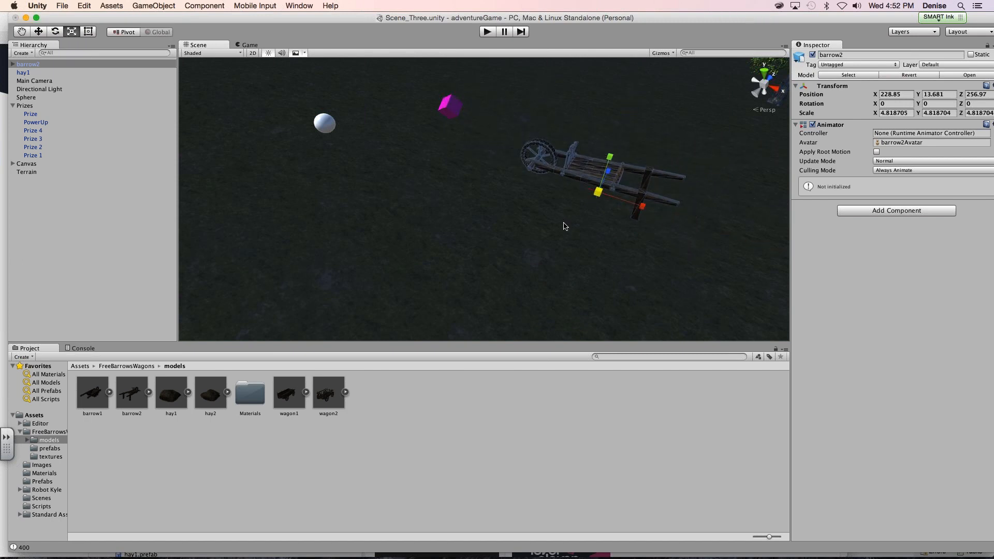
# - Try to widen the barrow2 model by scaling it along its Z axis, and deselect it
pyautogui.click(564, 223)
pyautogui.moveTo(600, 183); pyautogui.dragTo(522, 207)
pyautogui.click(604, 173)
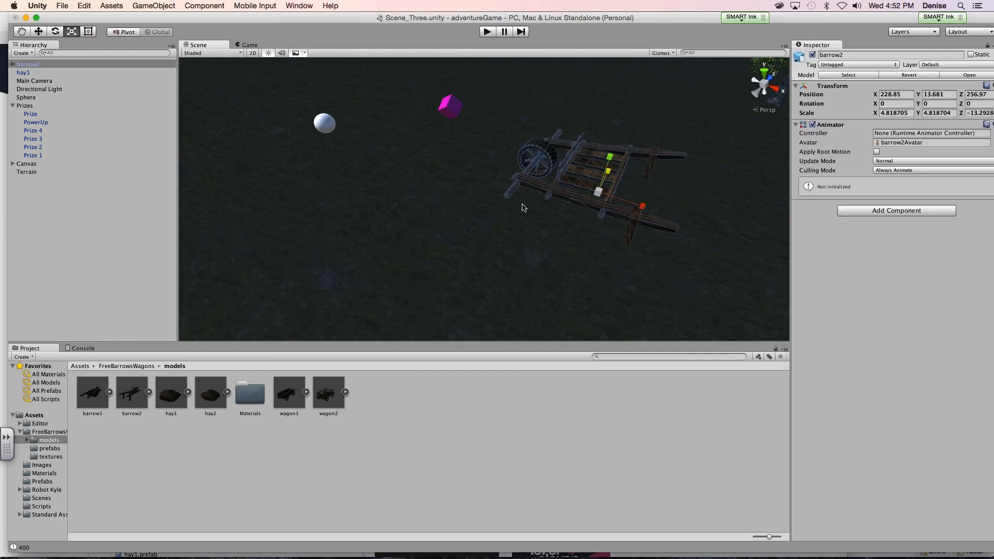
pyautogui.click(487, 238)
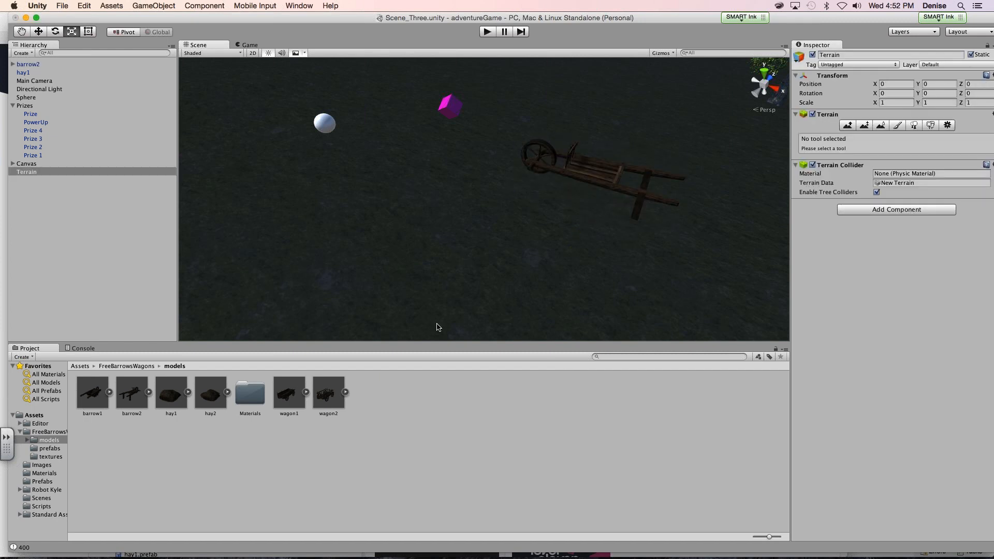
# - Place the wagon2 model beside the wheelbarrow at about X 221.7, Y 6.1, Z 261.3 and scale it uniformly to about 31.34
pyautogui.moveTo(329, 392); pyautogui.dragTo(658, 152)
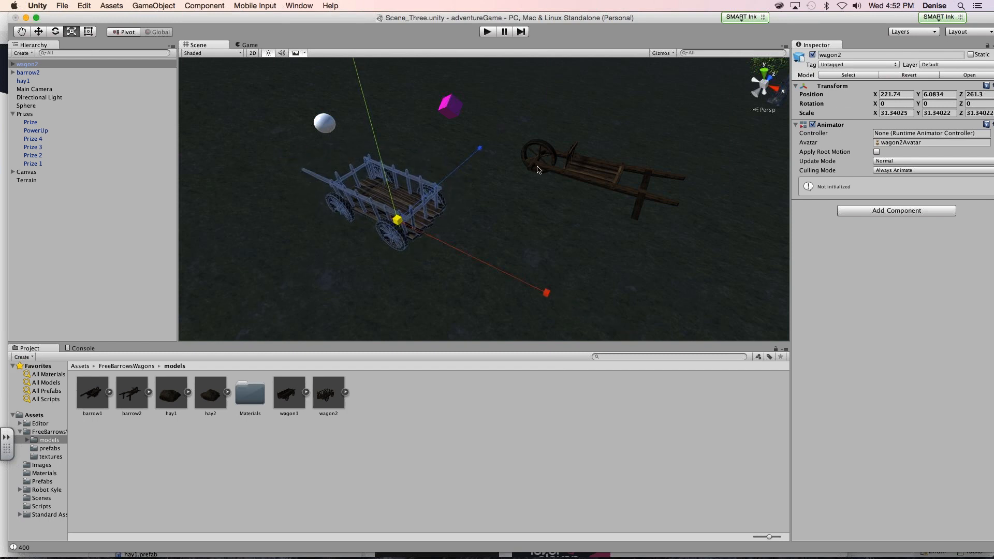
pyautogui.click(533, 237)
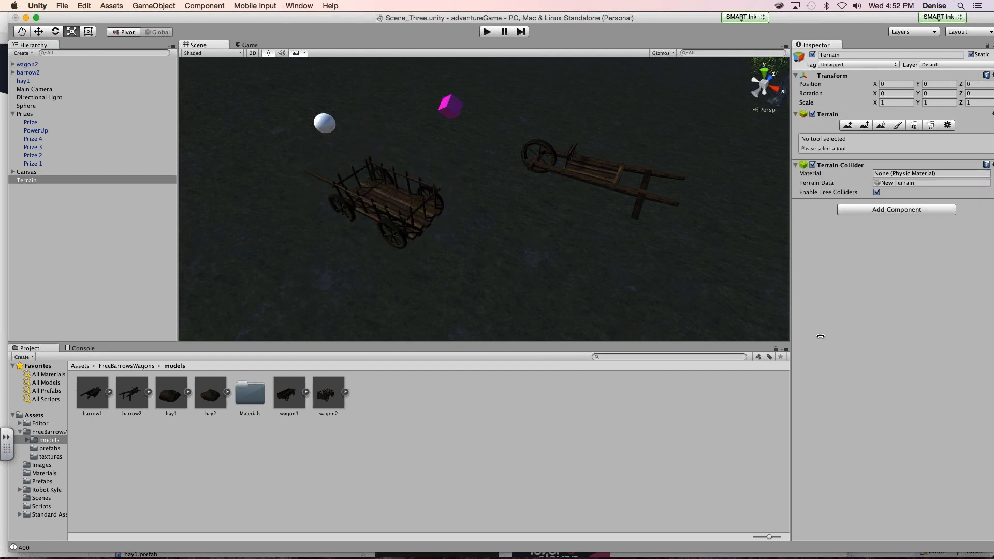
pyautogui.press('shift+super+2')
# - Switch to Safari and browse the Asset Store's Vegetation category under 3D Models, declining to save the password
pyautogui.moveTo(399, 557)
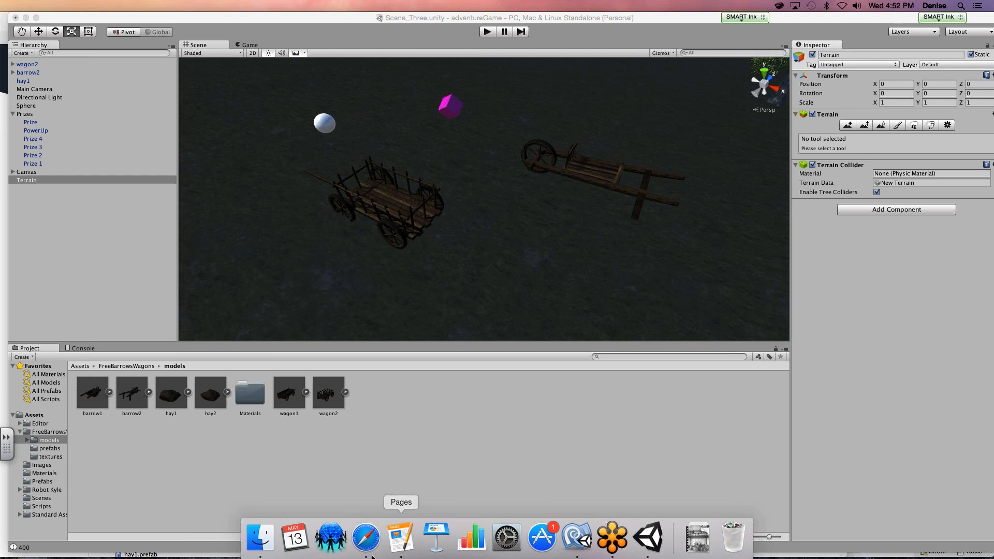
pyautogui.click(365, 538)
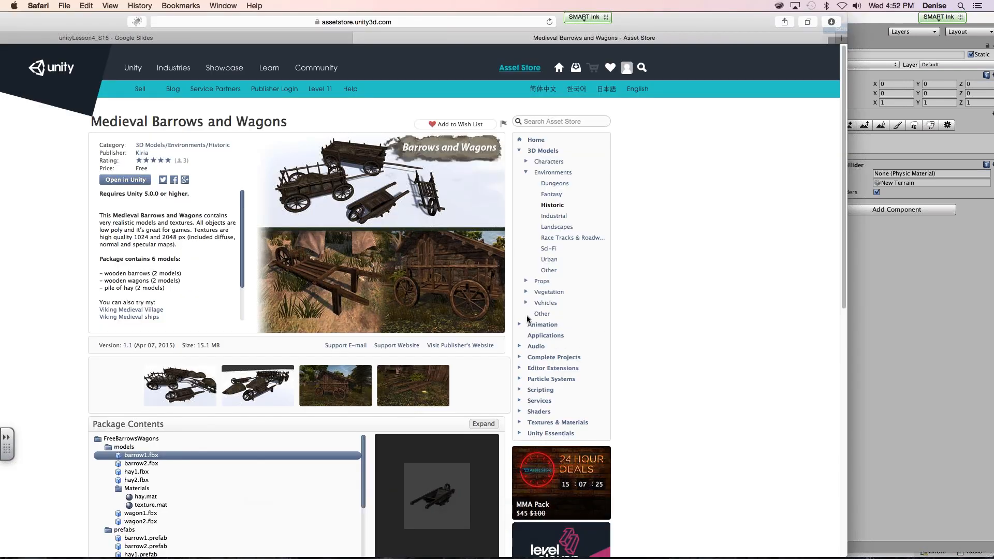
pyautogui.click(547, 292)
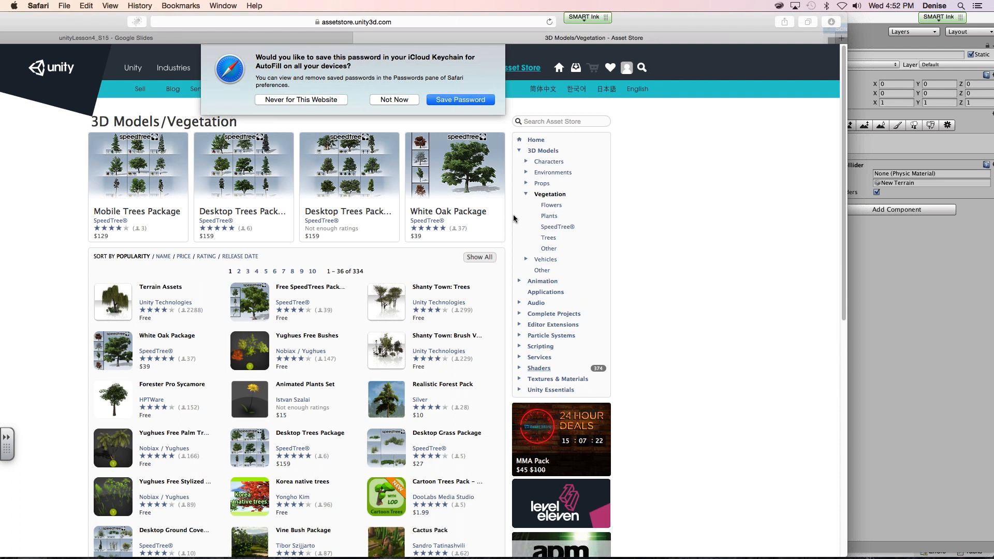
pyautogui.click(407, 102)
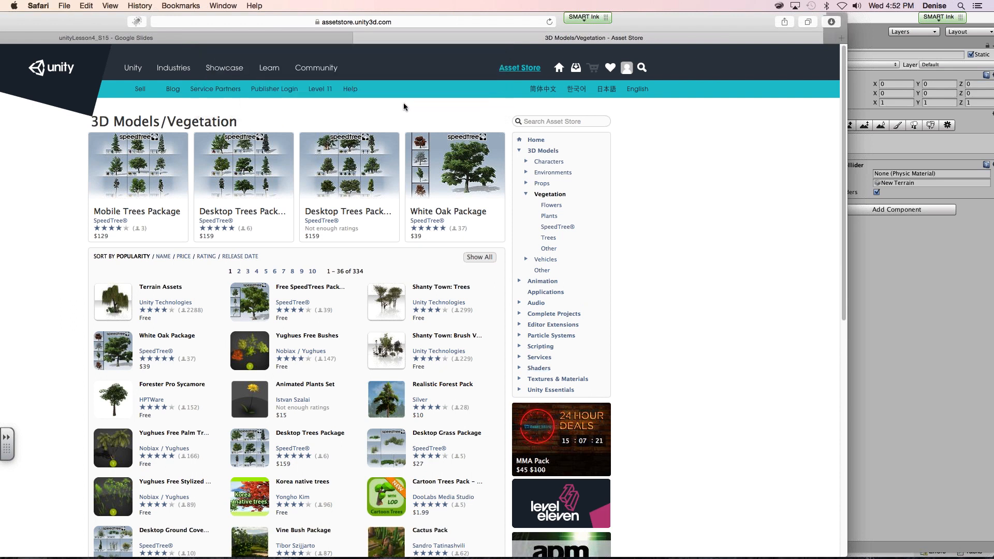
# - Browse the SpeedTree and Complete Projects categories and open the FPS Control package page
pyautogui.click(557, 228)
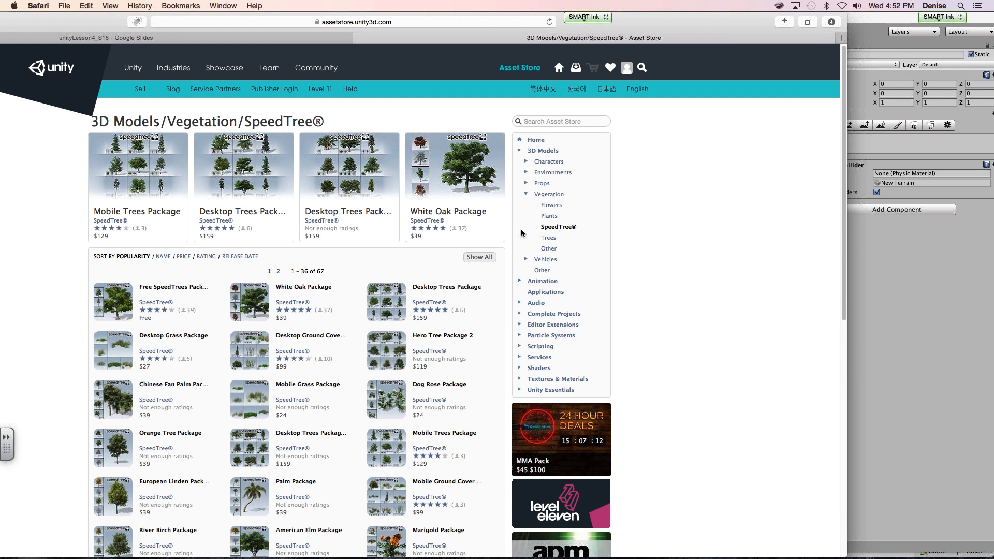
pyautogui.click(561, 314)
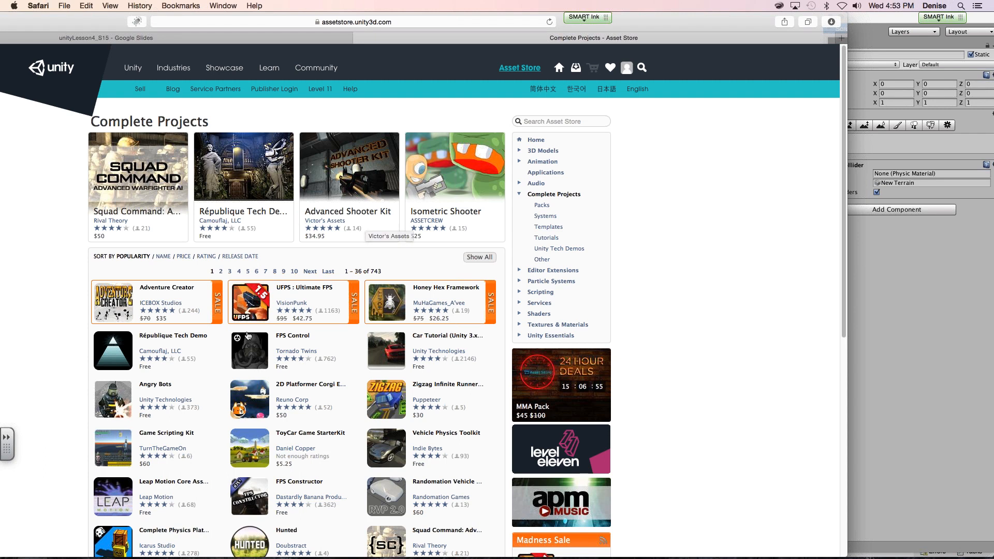
pyautogui.click(244, 356)
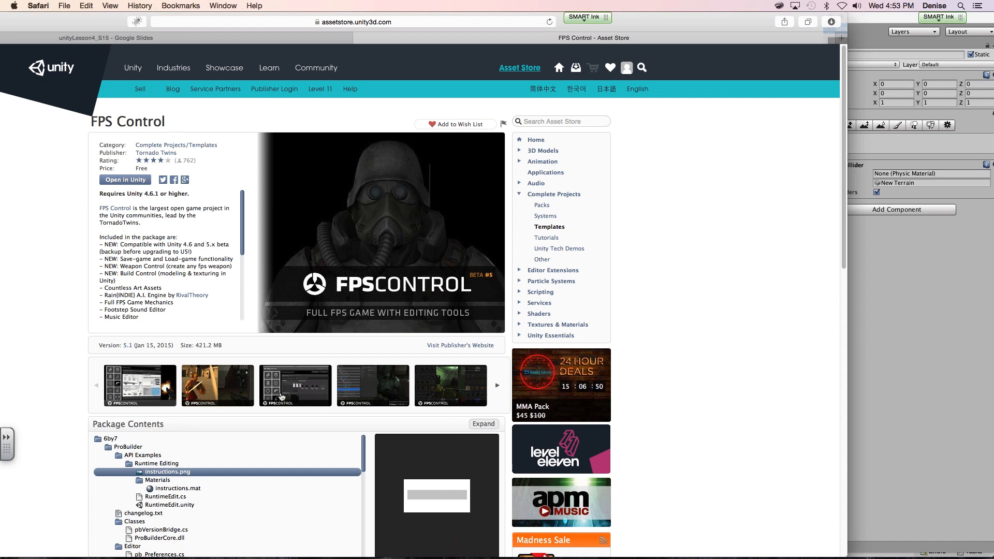
# - View the FPS Control preview images, and open the Simple Waypoint System page to view one of its preview images
pyautogui.click(279, 399)
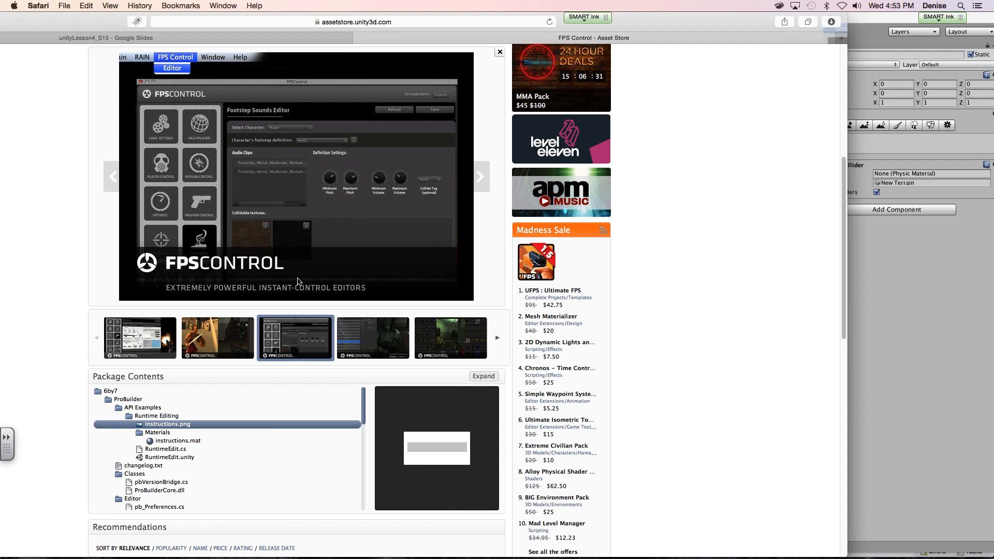
pyautogui.click(439, 346)
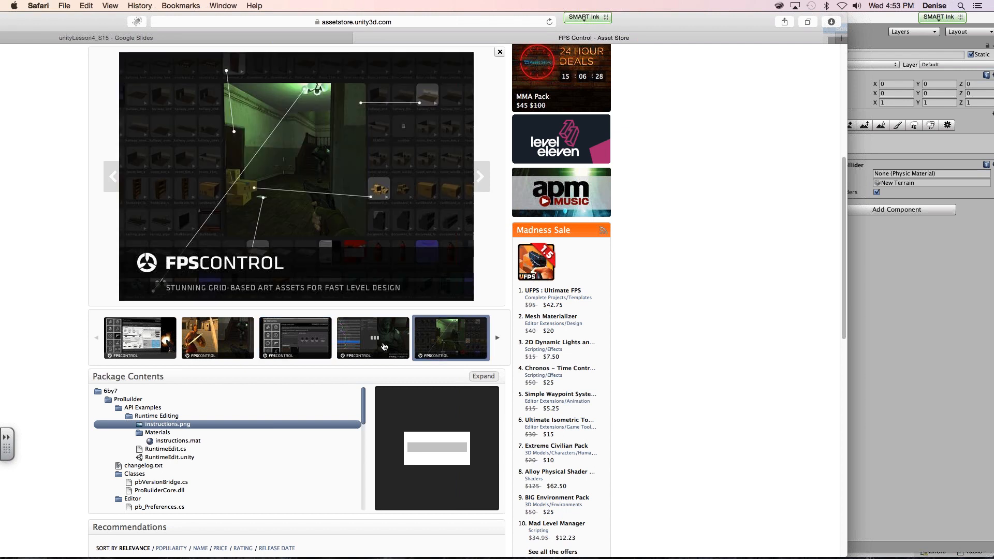
pyautogui.click(384, 347)
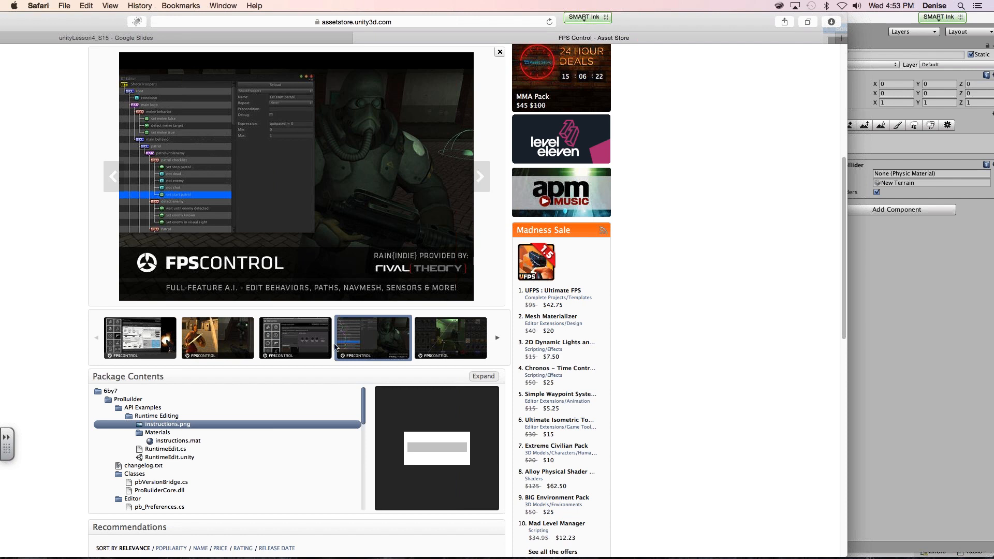
pyautogui.click(306, 345)
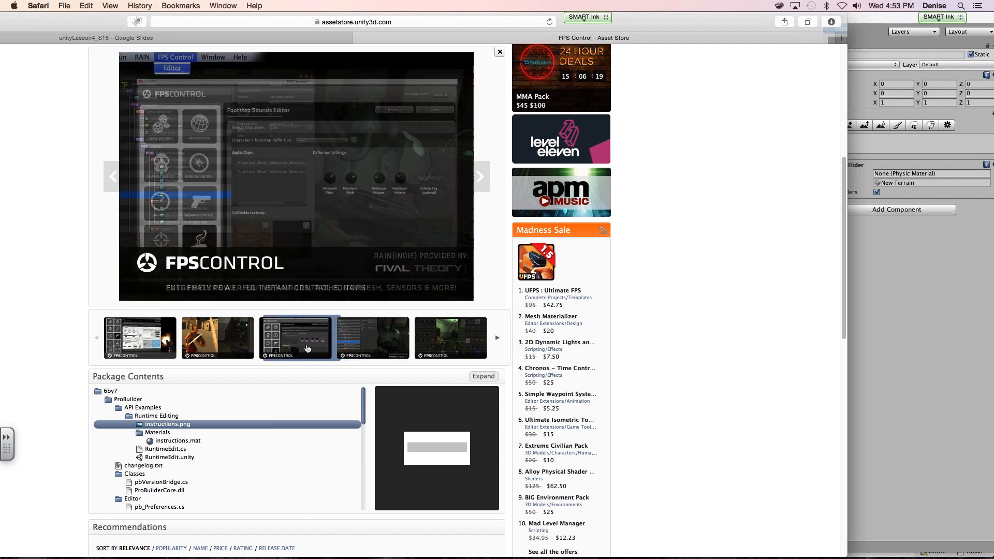
pyautogui.click(215, 337)
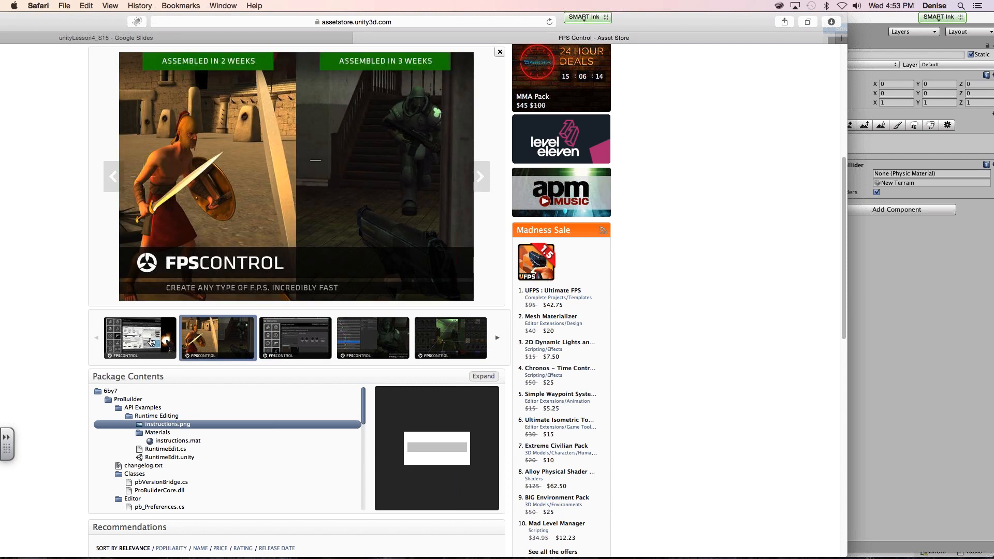
pyautogui.click(149, 341)
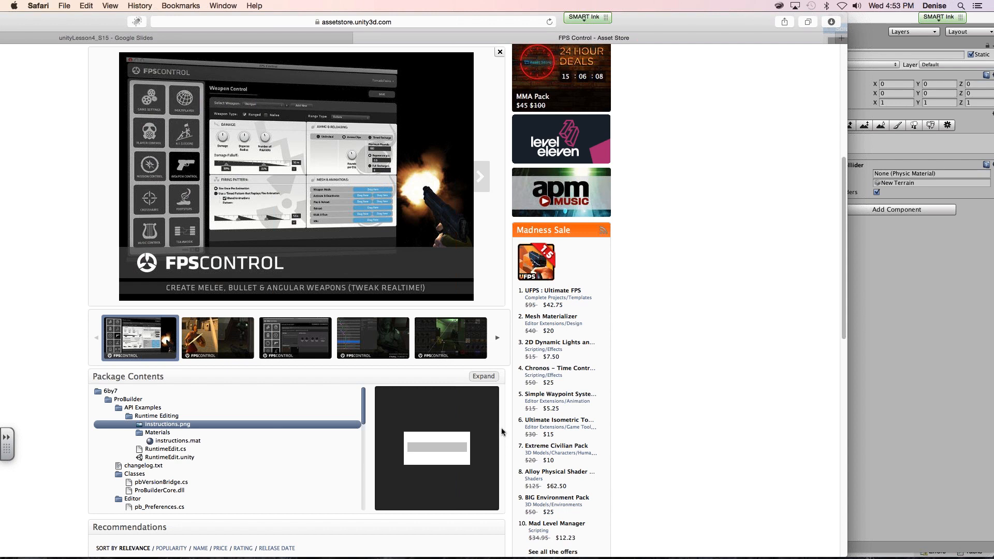
pyautogui.click(546, 395)
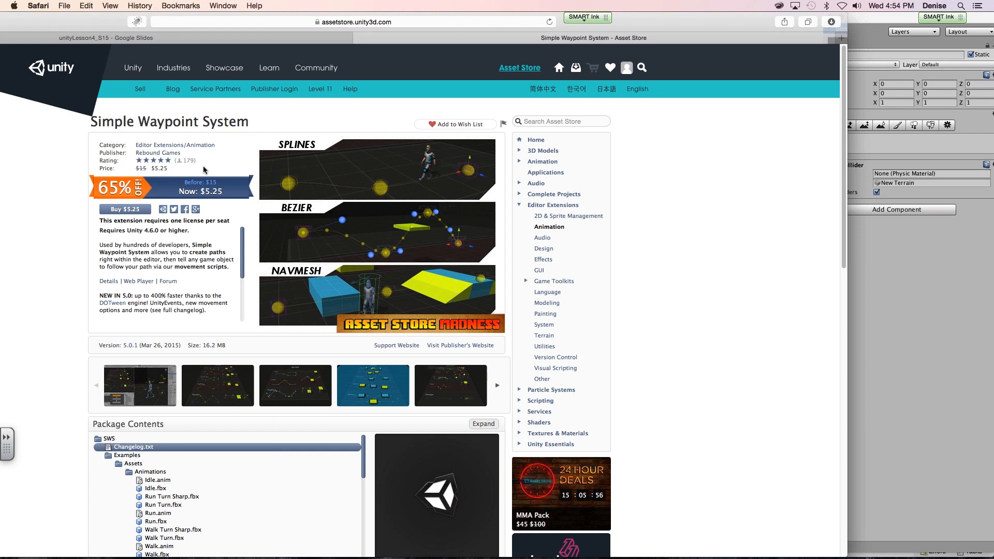
pyautogui.click(210, 396)
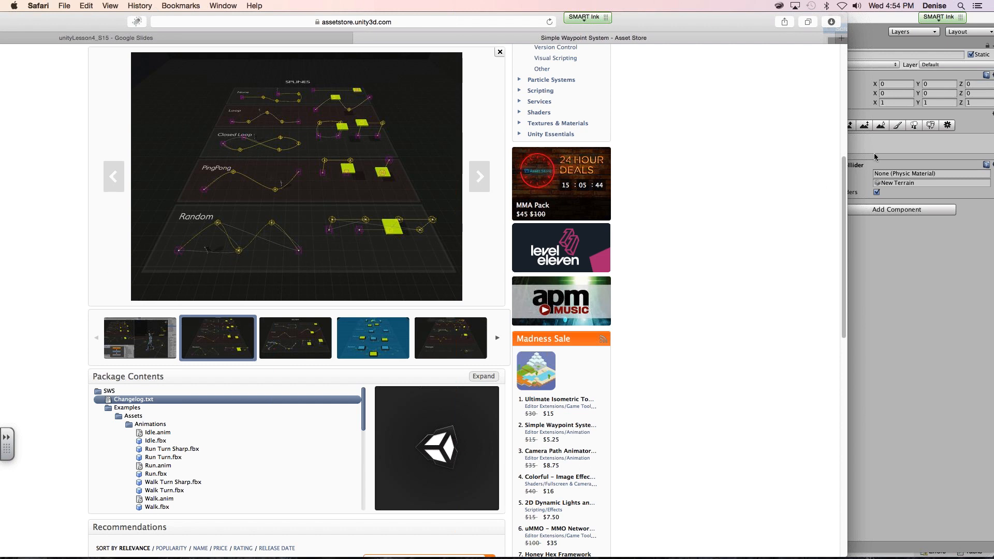
# - Switch to Unity and raise the wagon2 model to about Y 6.36
pyautogui.moveTo(714, 557)
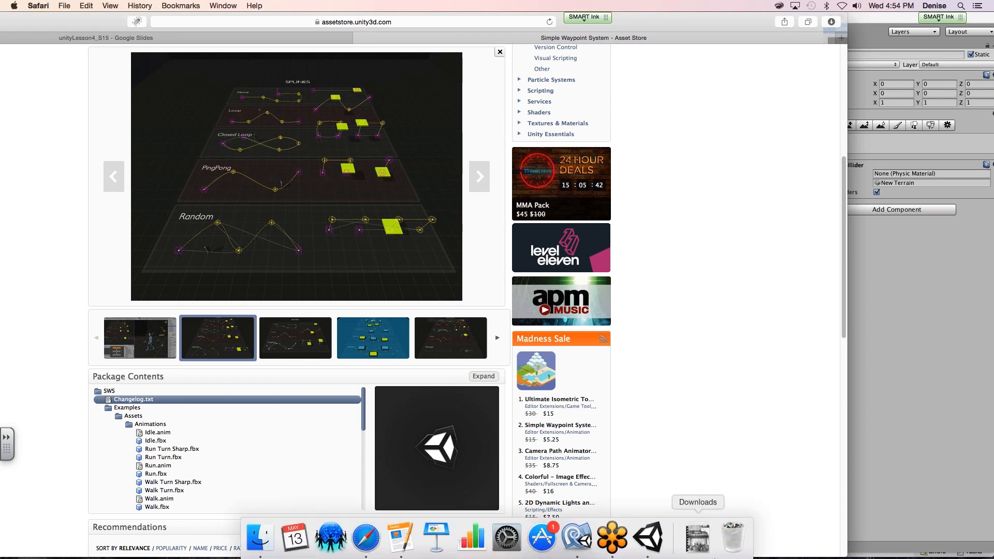
pyautogui.click(649, 540)
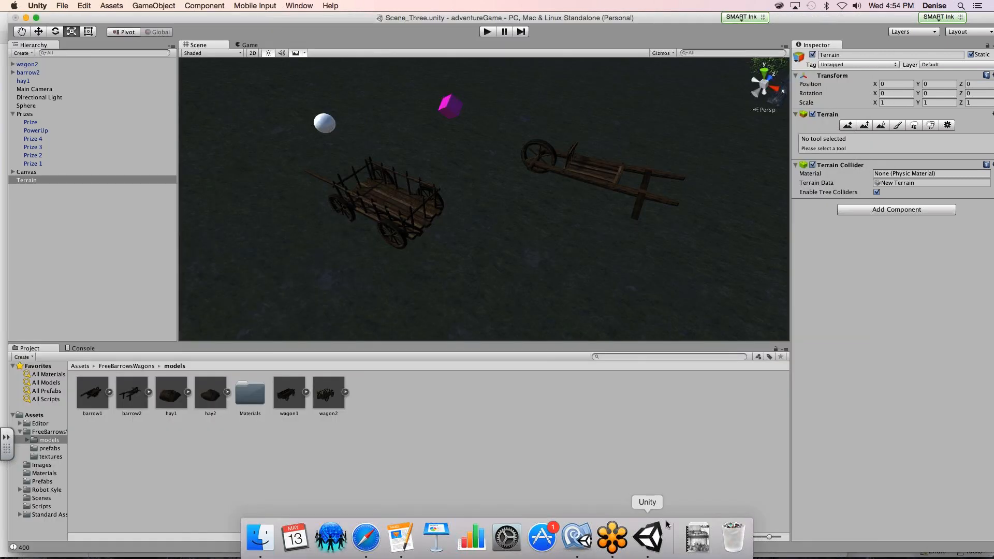
pyautogui.click(407, 217)
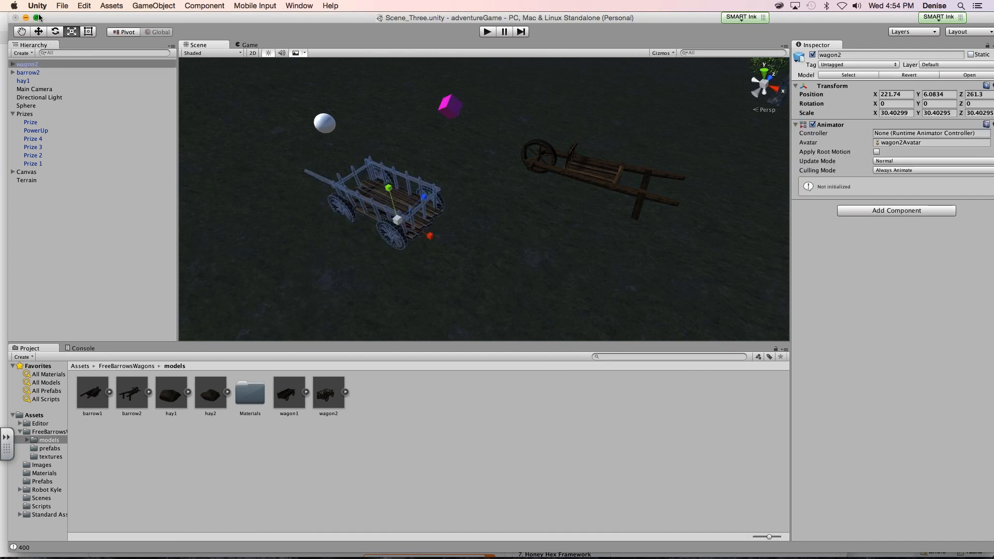
pyautogui.click(41, 33)
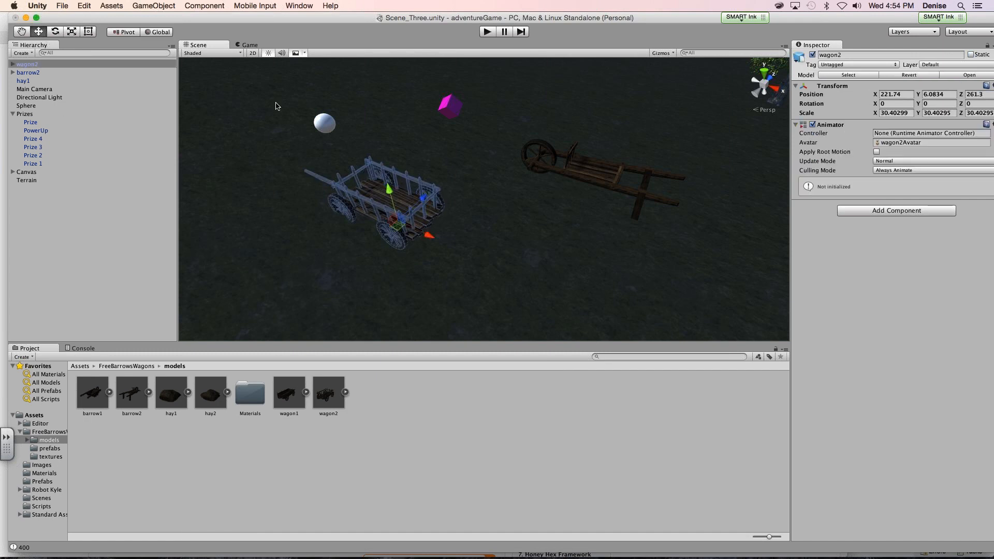
pyautogui.moveTo(390, 193); pyautogui.dragTo(389, 187)
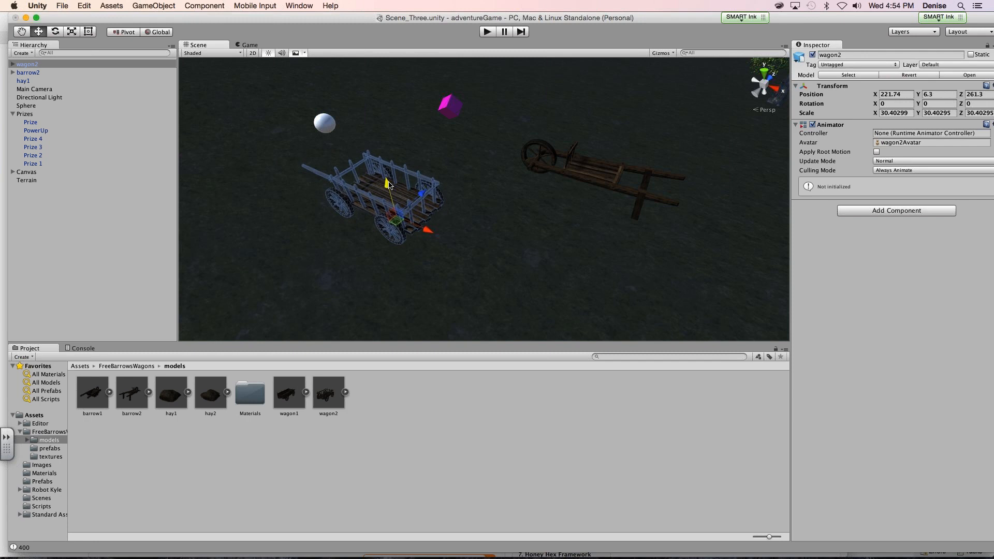
# - Rotate the wagon2 model to about -7.96 degrees around Z, lower it to about Y 6.07 and deselect it
pyautogui.click(56, 32)
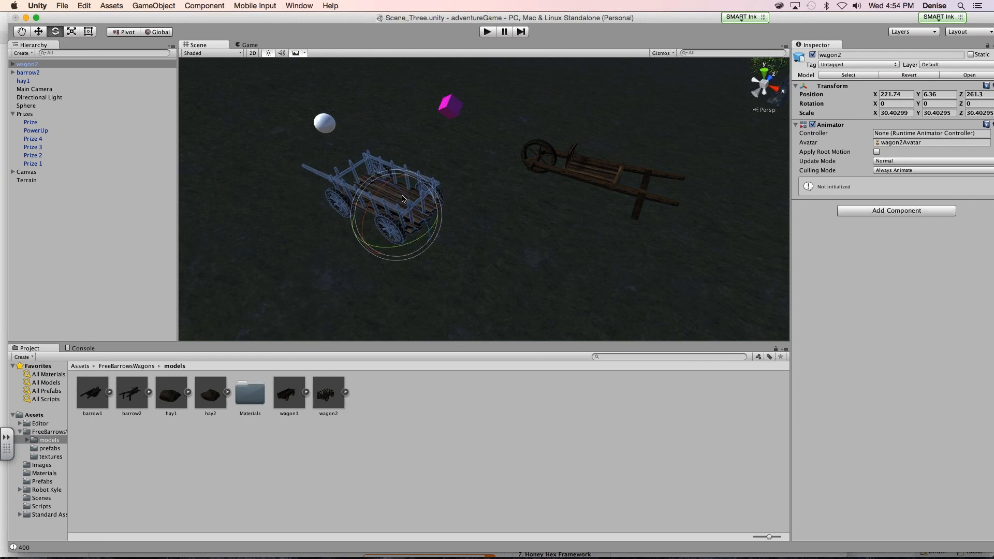
pyautogui.moveTo(404, 195); pyautogui.dragTo(406, 201)
pyautogui.moveTo(409, 207); pyautogui.dragTo(402, 204)
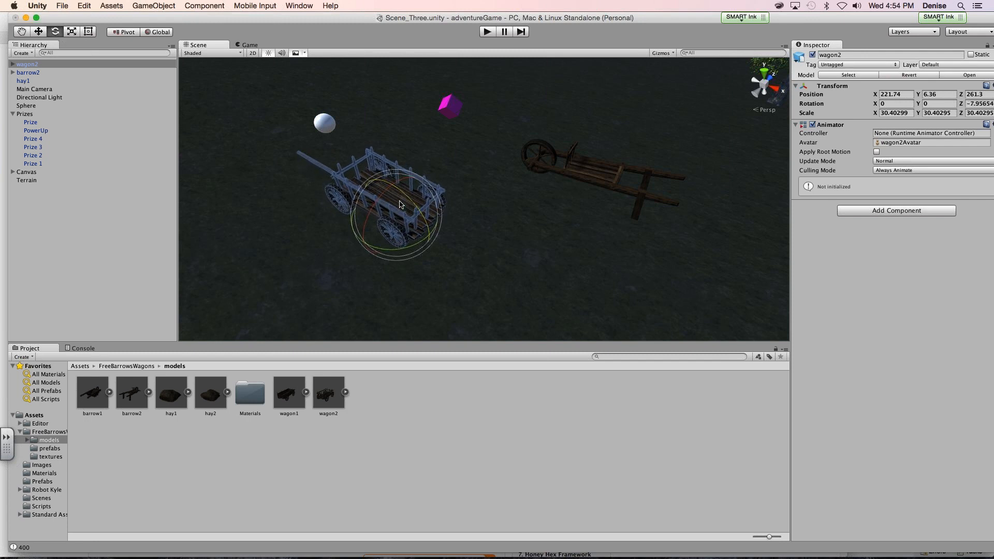
pyautogui.click(39, 31)
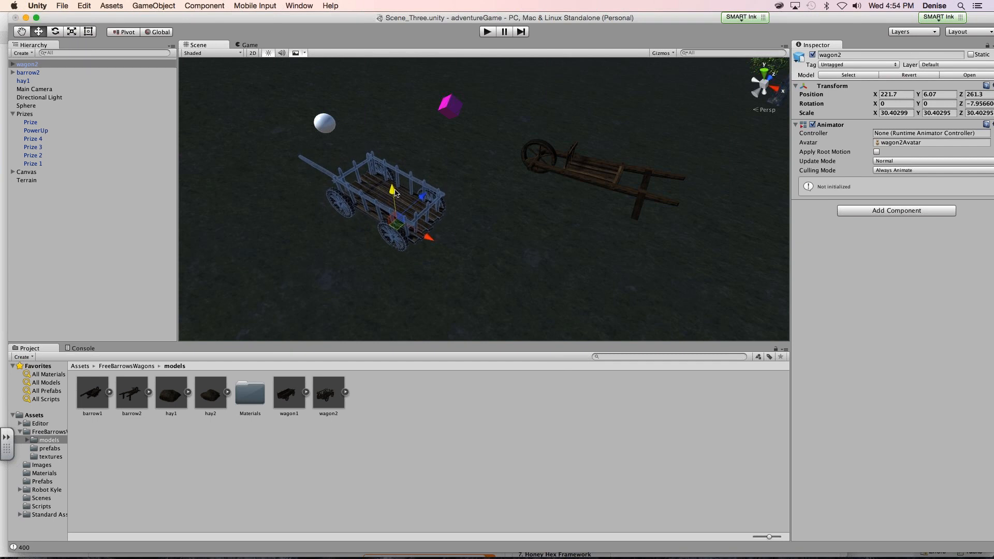
pyautogui.click(535, 272)
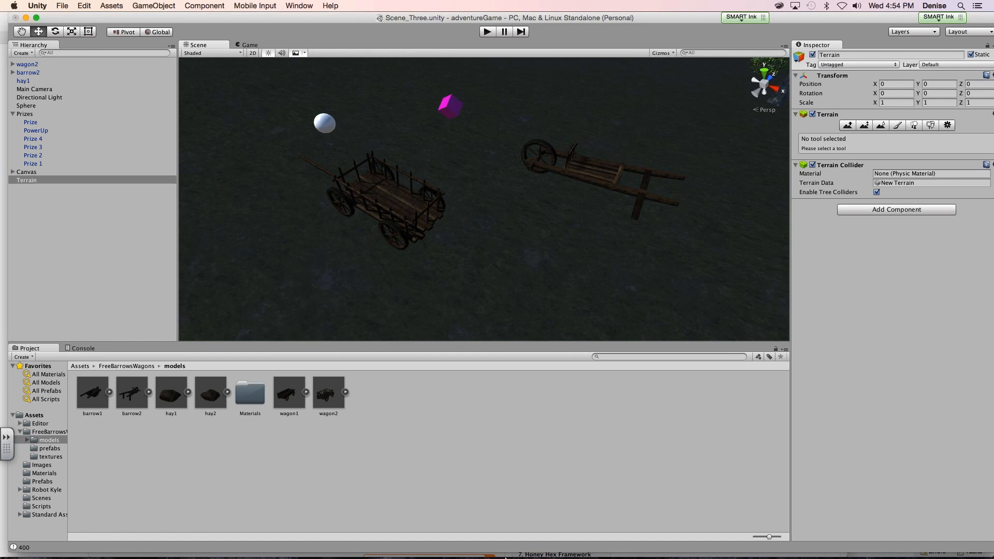
# - Switch to Safari and search the Asset Store for "robot kyle"
pyautogui.moveTo(475, 556)
pyautogui.click(363, 537)
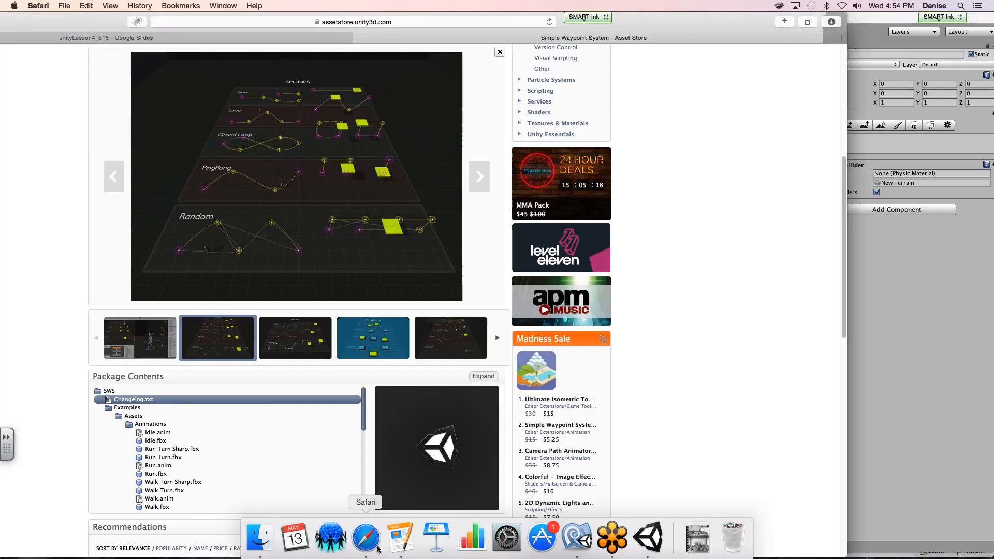
pyautogui.scroll(10, 393, 326)
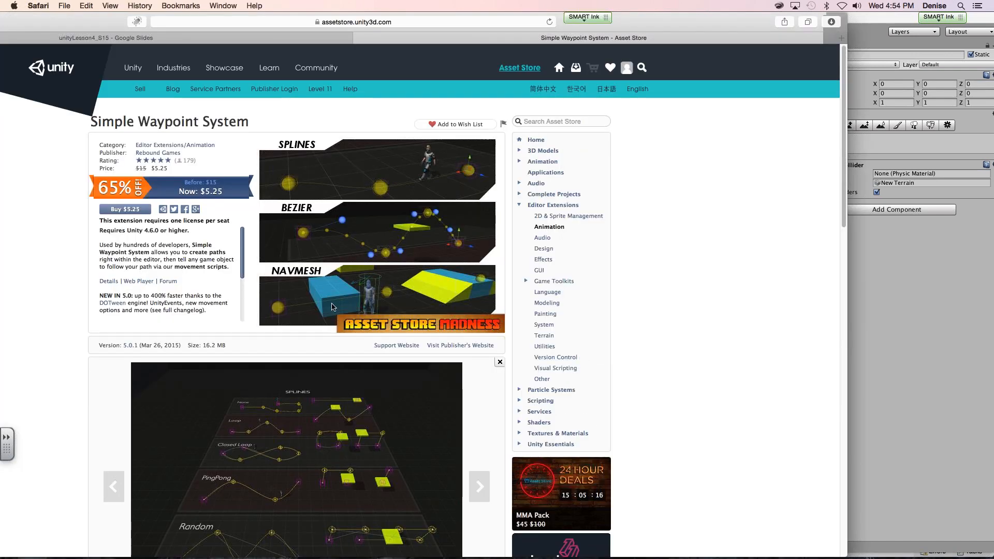
pyautogui.click(549, 123)
pyautogui.write('robot kyle')
pyautogui.press('Return')
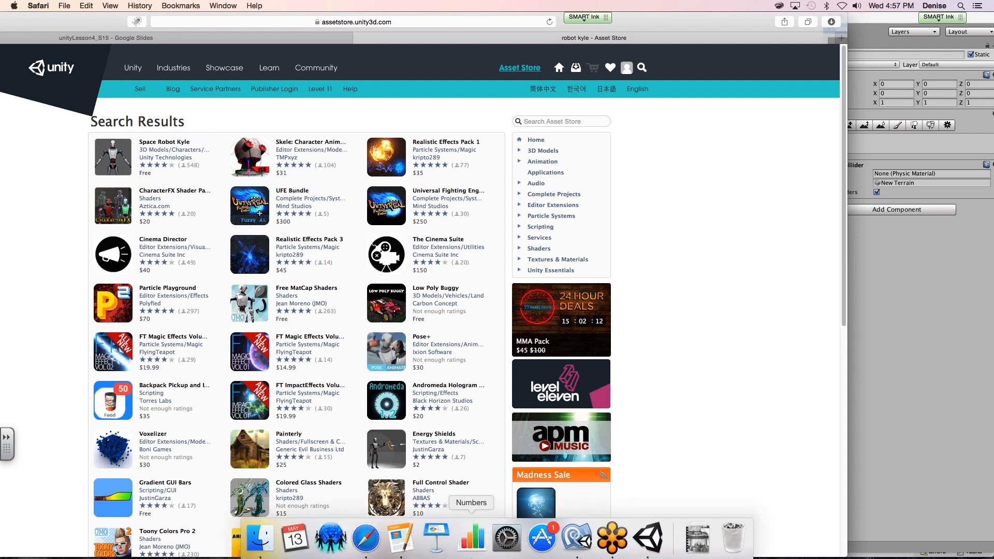
# - Switch to Unity, import the downloaded Hans Zimmer – Celebrate The Oscars mp3 into the Assets folder and attach it to the terrain
pyautogui.click(650, 528)
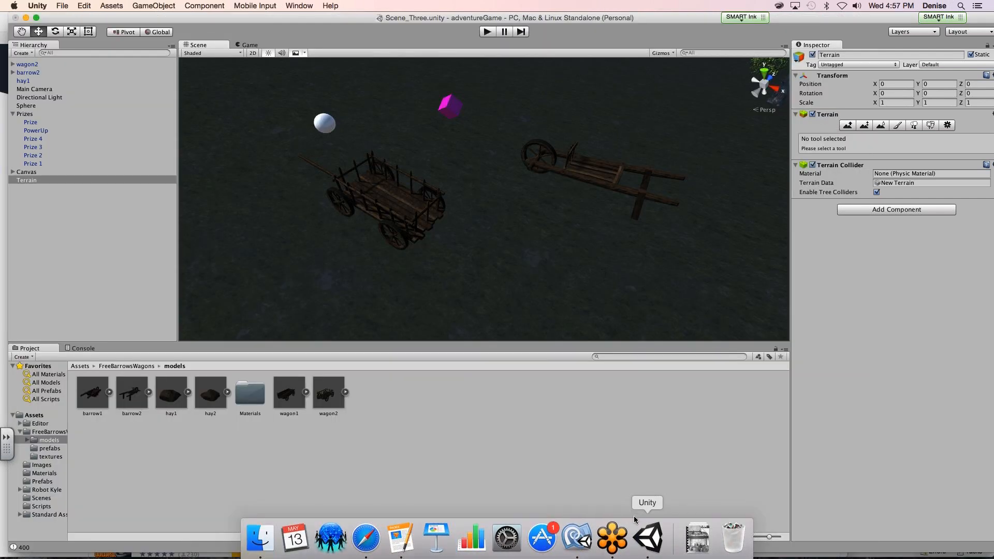
pyautogui.click(697, 538)
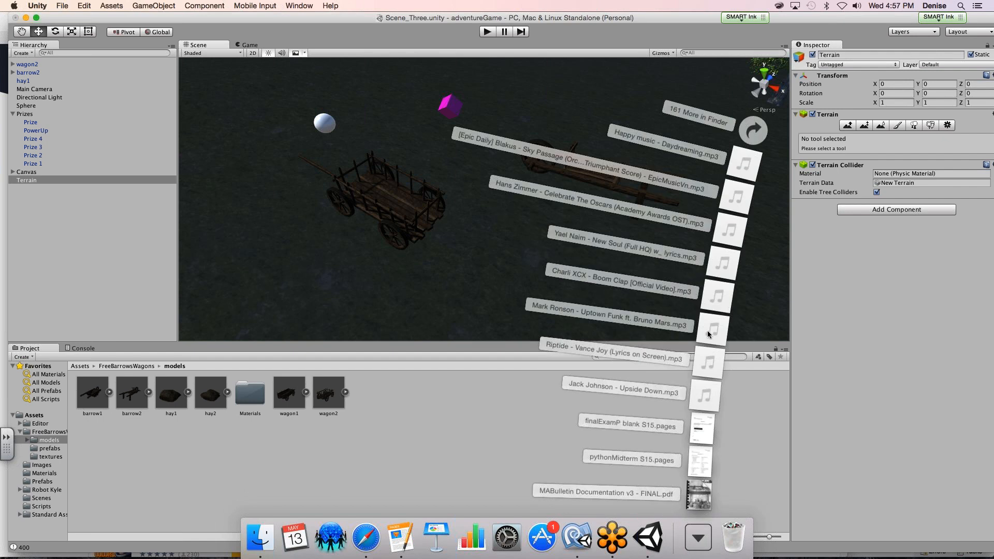
pyautogui.moveTo(711, 334); pyautogui.dragTo(468, 177)
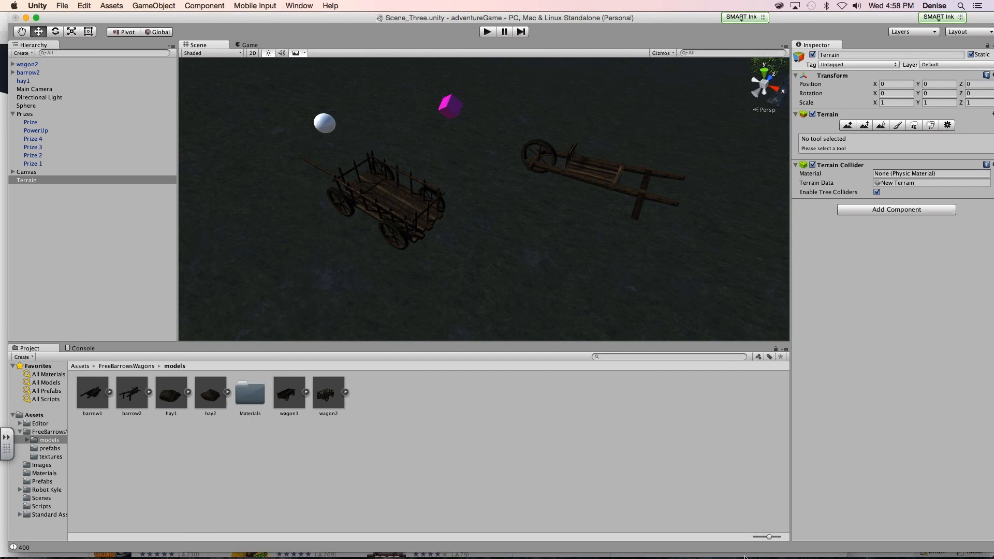
pyautogui.click(36, 415)
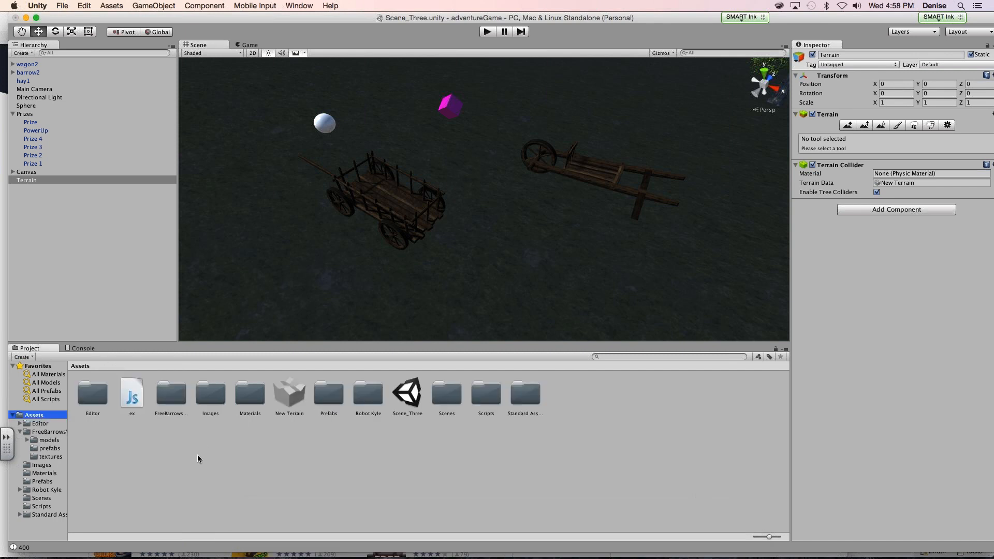
pyautogui.click(681, 531)
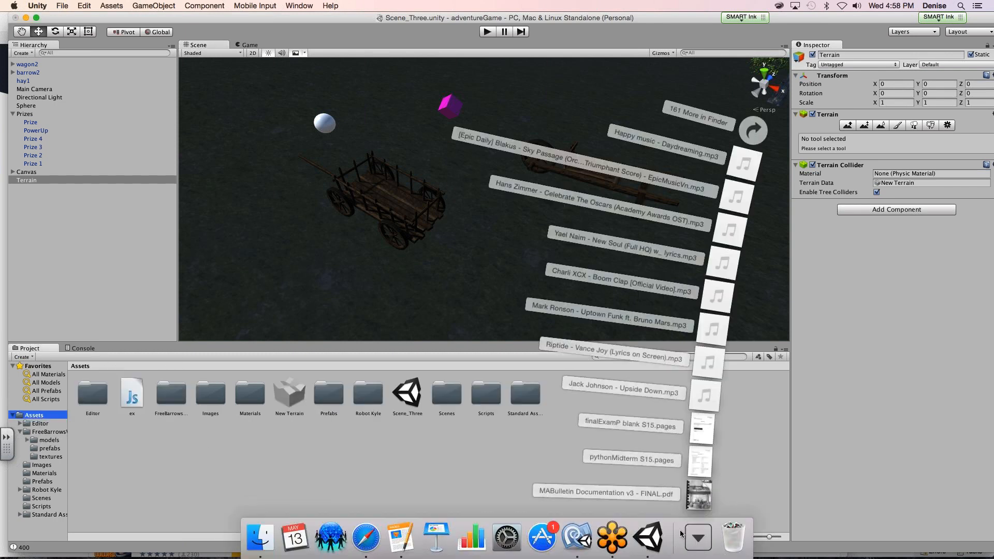
pyautogui.moveTo(728, 228); pyautogui.dragTo(495, 155)
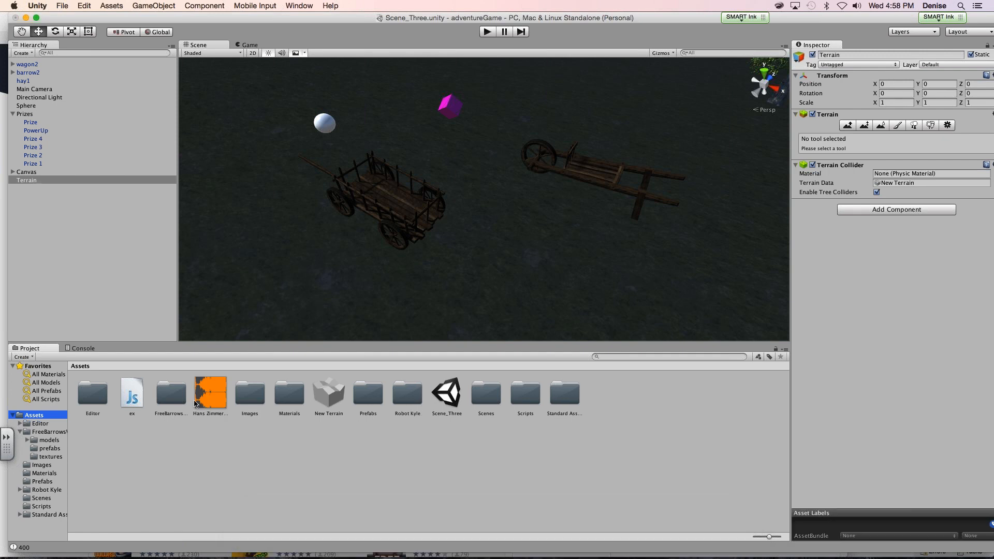
pyautogui.moveTo(195, 401); pyautogui.dragTo(442, 224)
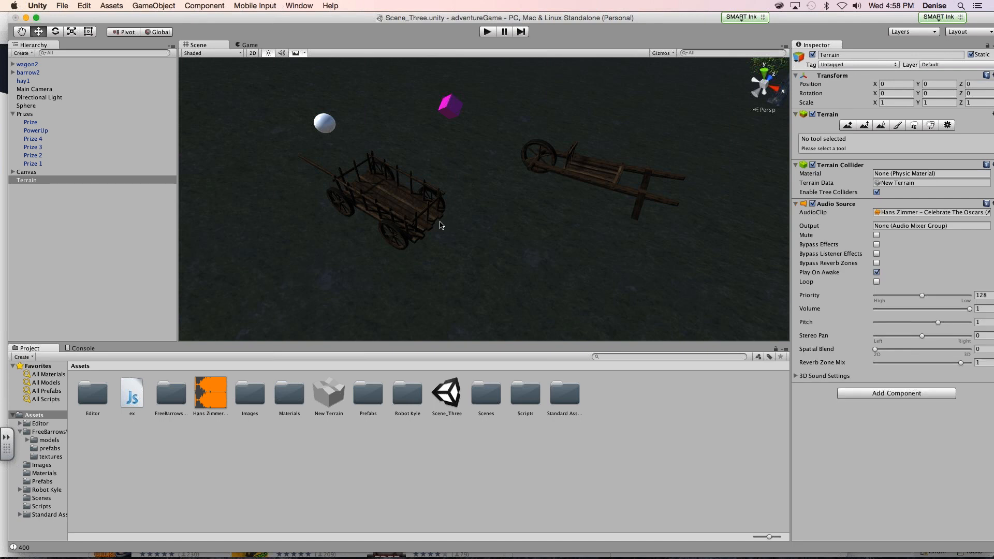
# - Examine the terrain's Audio Source options and 3D sound settings, and try placing the Hans Zimmer clip on the terrain again
pyautogui.moveTo(617, 19); pyautogui.dragTo(320, 19)
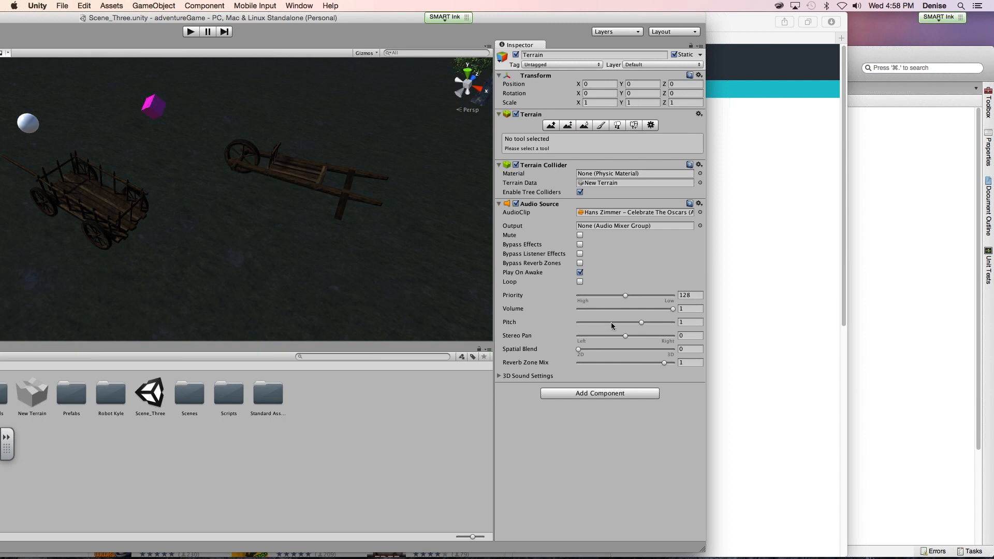
pyautogui.click(498, 376)
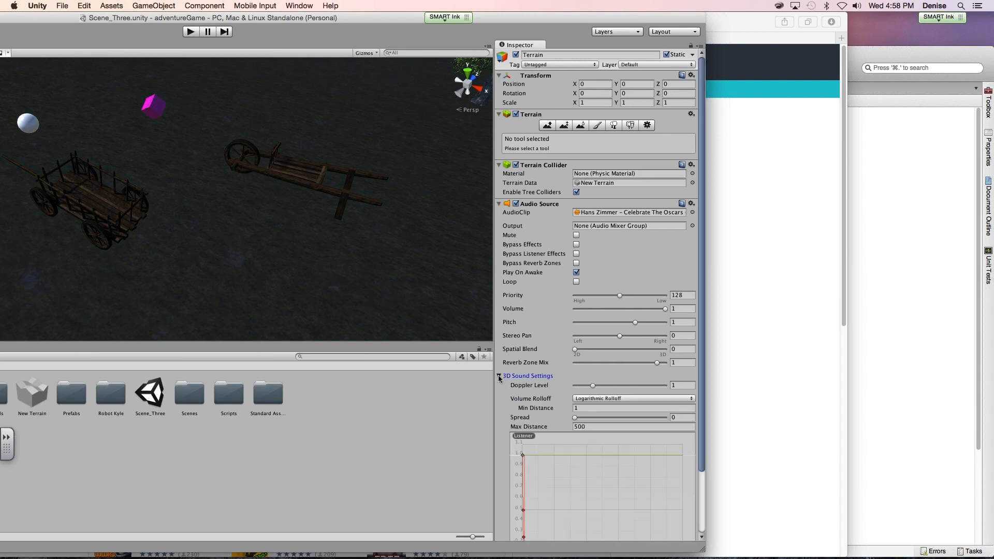
pyautogui.click(499, 376)
pyautogui.moveTo(209, 17); pyautogui.dragTo(439, 18)
pyautogui.scroll(2, 233, 278)
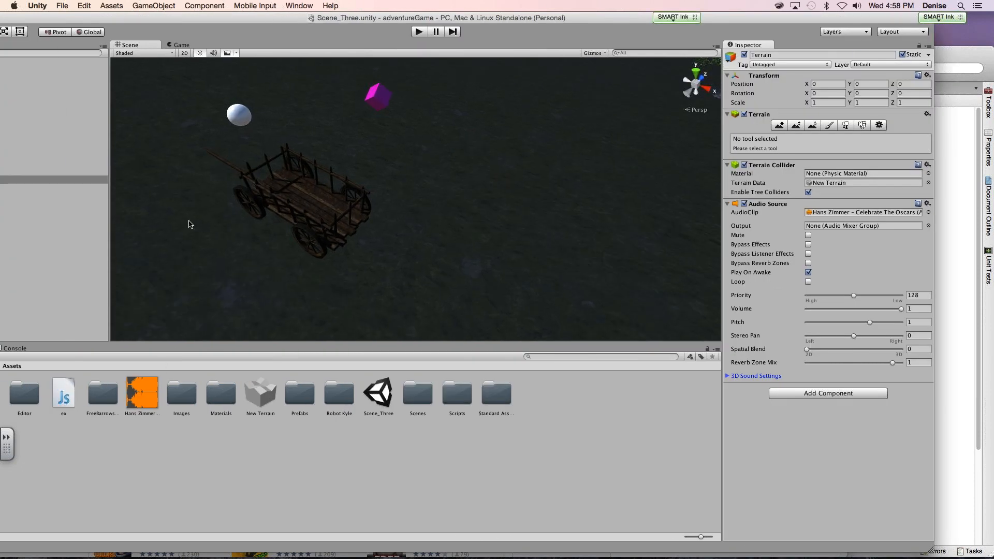
pyautogui.moveTo(92, 18); pyautogui.dragTo(131, 12)
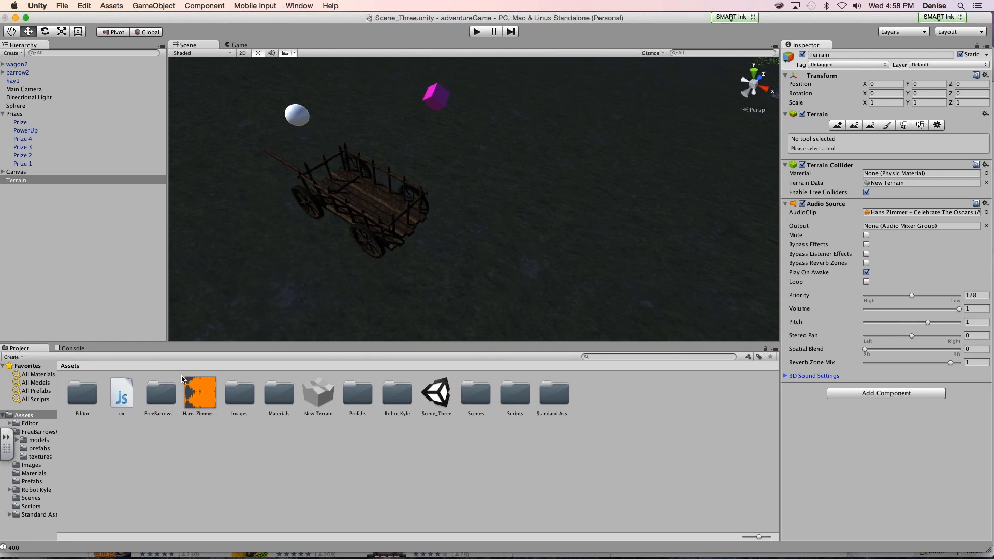
pyautogui.moveTo(200, 394); pyautogui.dragTo(224, 203)
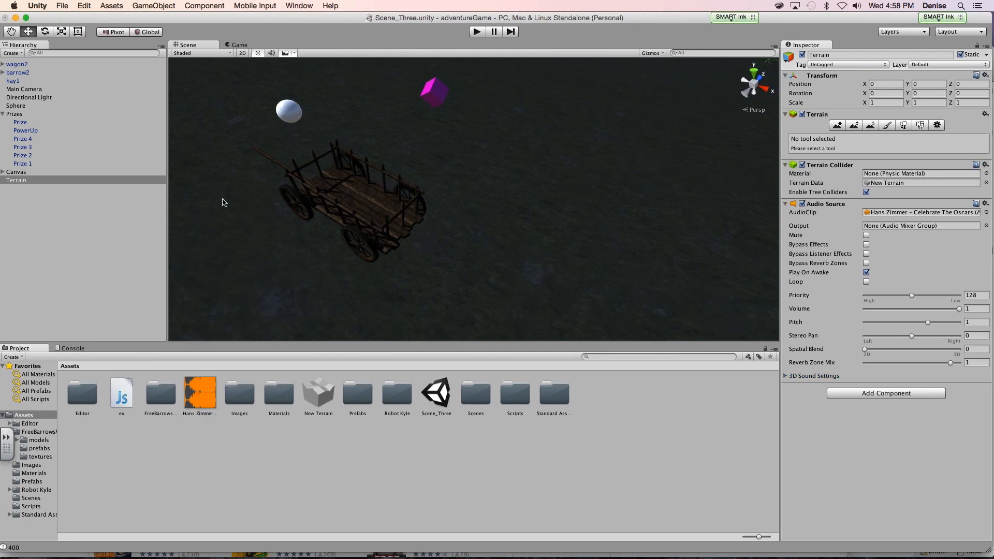
# - Examine the component settings of the Sphere and Directional Light and the objects grouped under the Canvas
pyautogui.click(23, 147)
pyautogui.click(31, 105)
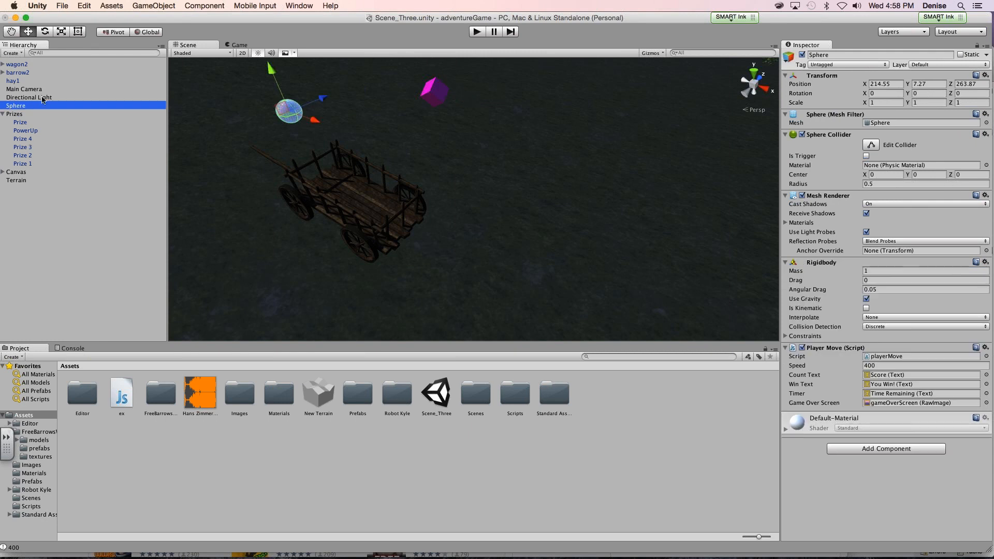
pyautogui.click(39, 97)
pyautogui.click(3, 172)
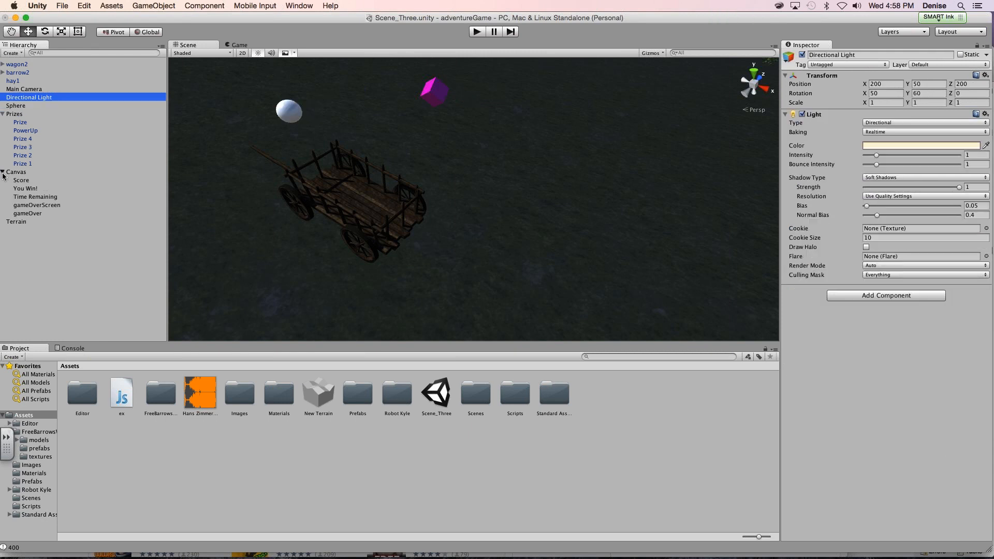
pyautogui.click(3, 173)
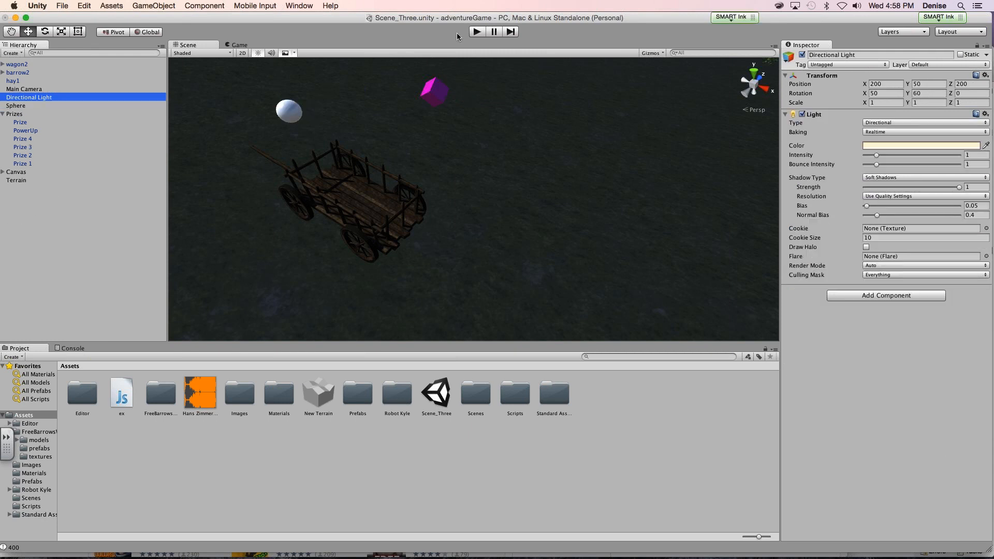
# - Play-test Scene_Three to check the background music, collapse the Prizes group in the object hierarchy, and stop the game
pyautogui.click(479, 32)
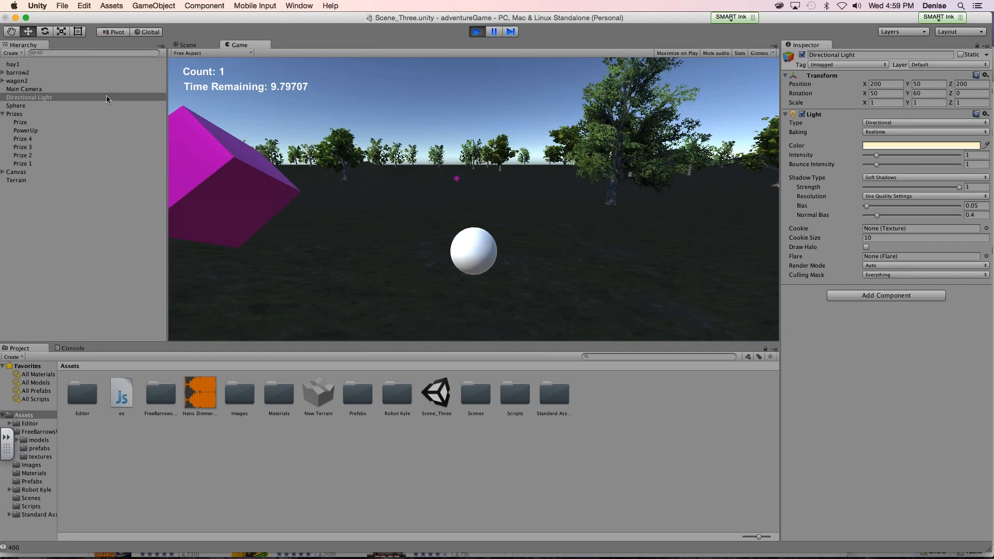
pyautogui.click(3, 172)
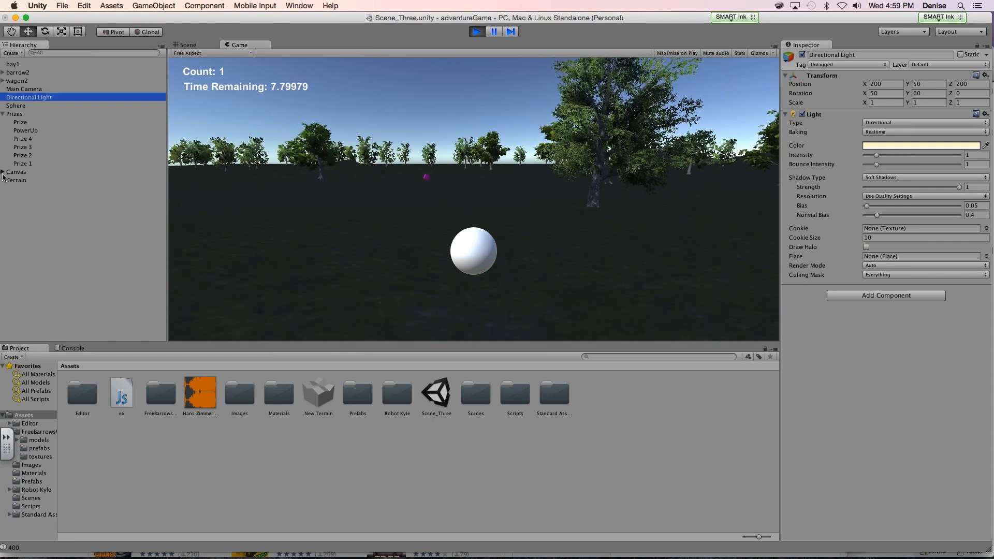
pyautogui.click(2, 172)
pyautogui.click(3, 114)
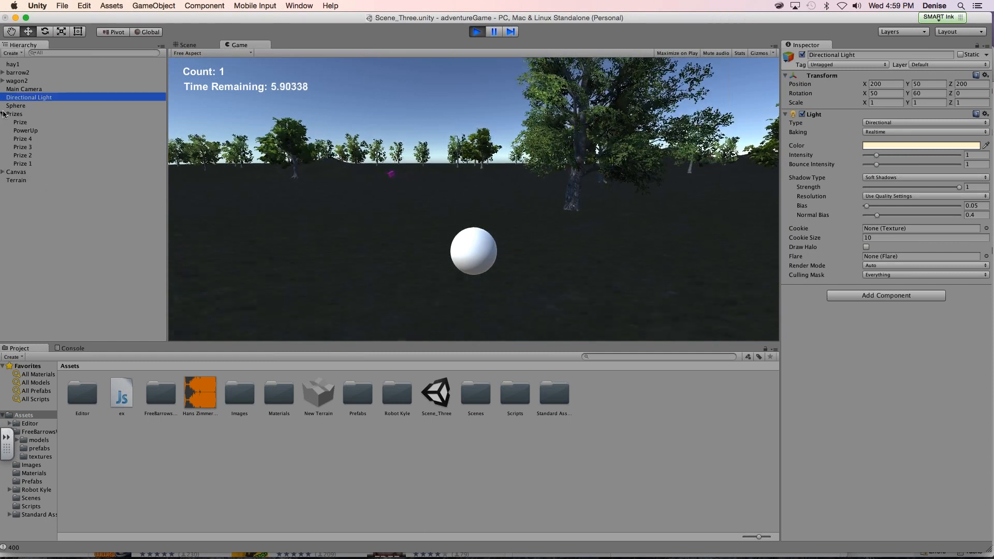
pyautogui.click(477, 31)
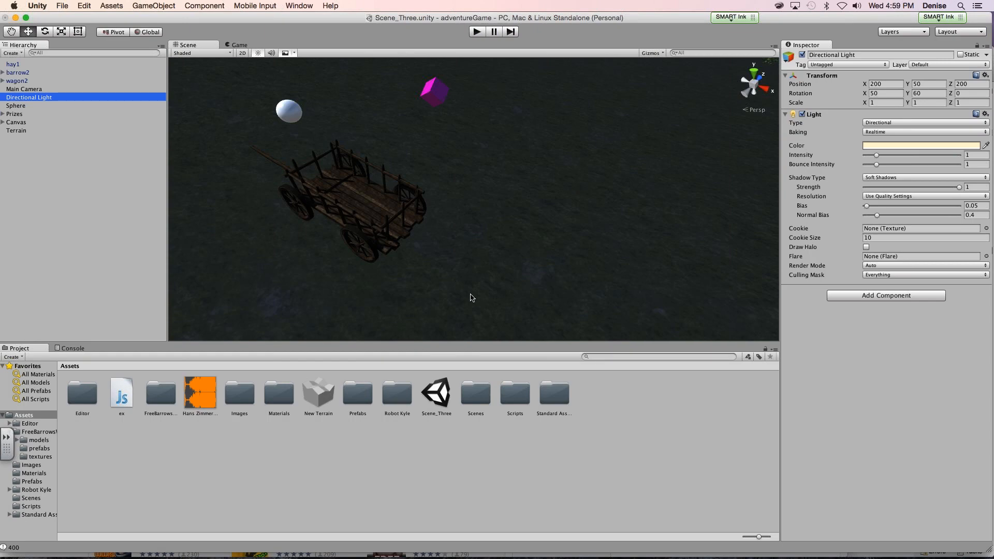